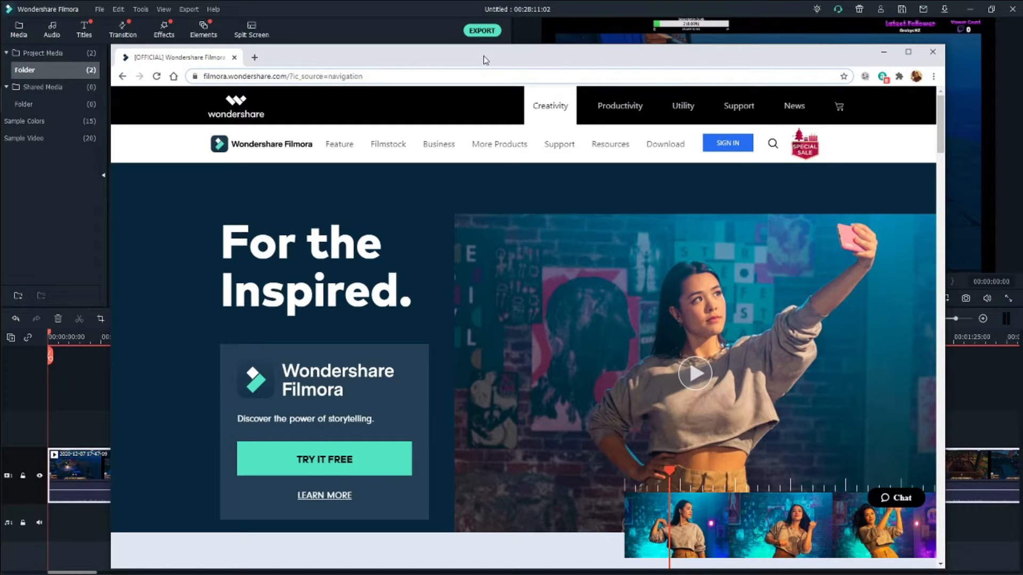
{"action": "mouse_move", "coordinate": [483, 56]}
{"action": "left_mouse_down"}
{"action": "mouse_move", "coordinate": [476, 50]}
{"action": "mouse_move", "coordinate": [484, 54]}
{"action": "left_mouse_up"}
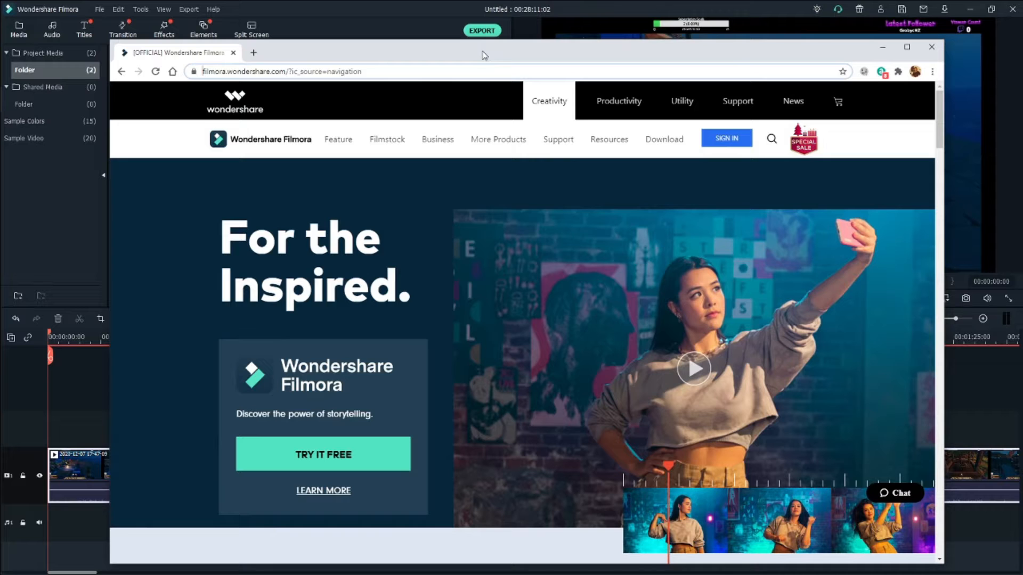
{"action": "left_click_drag", "start_coordinate": [482, 51], "coordinate": [483, 52]}
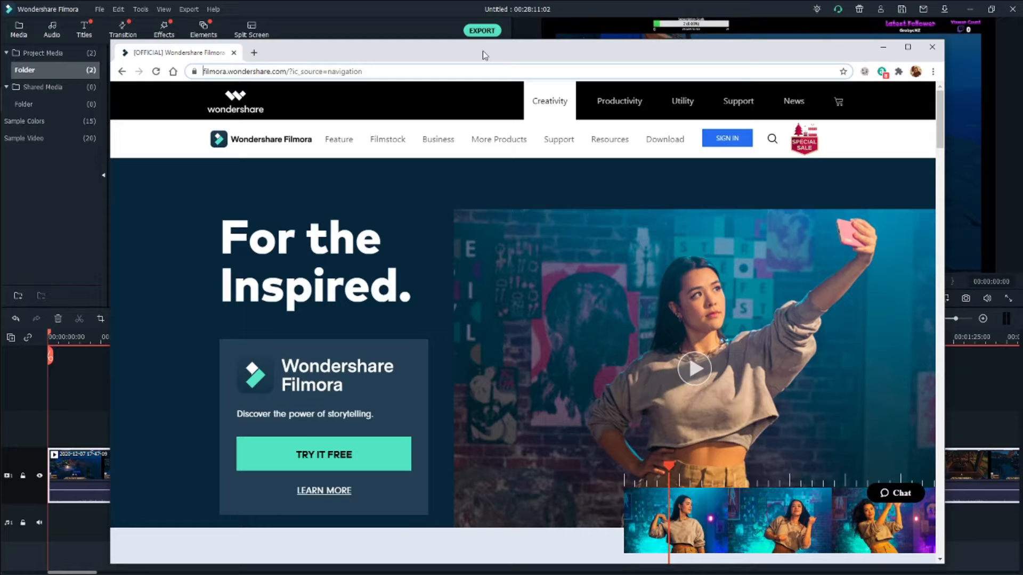
{"action": "left_click_drag", "start_coordinate": [483, 51], "coordinate": [484, 49]}
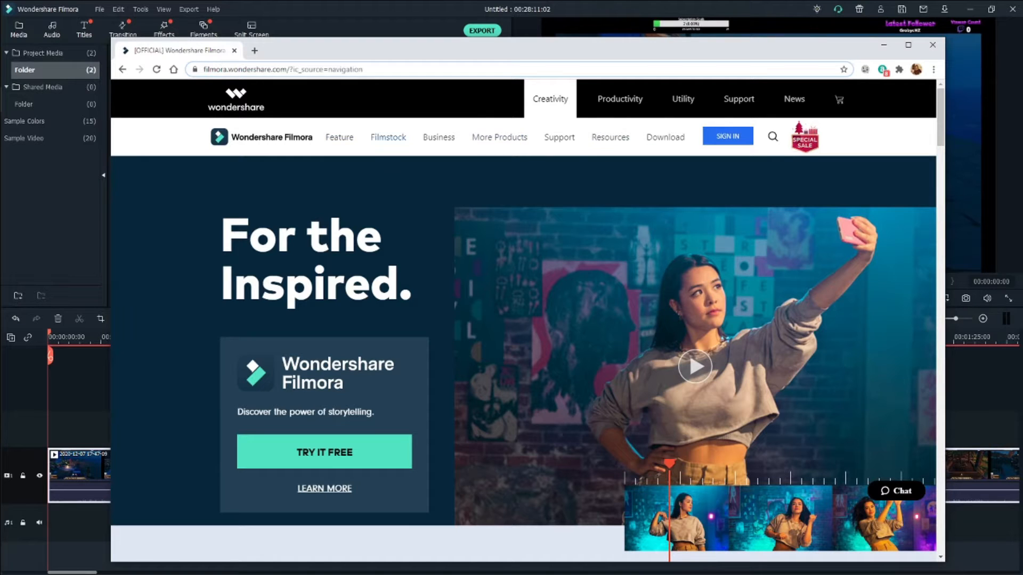
Open the Filmstock site from the Filmora website and browse the effect packs on its home page.
{"action": "left_click", "coordinate": [388, 137]}
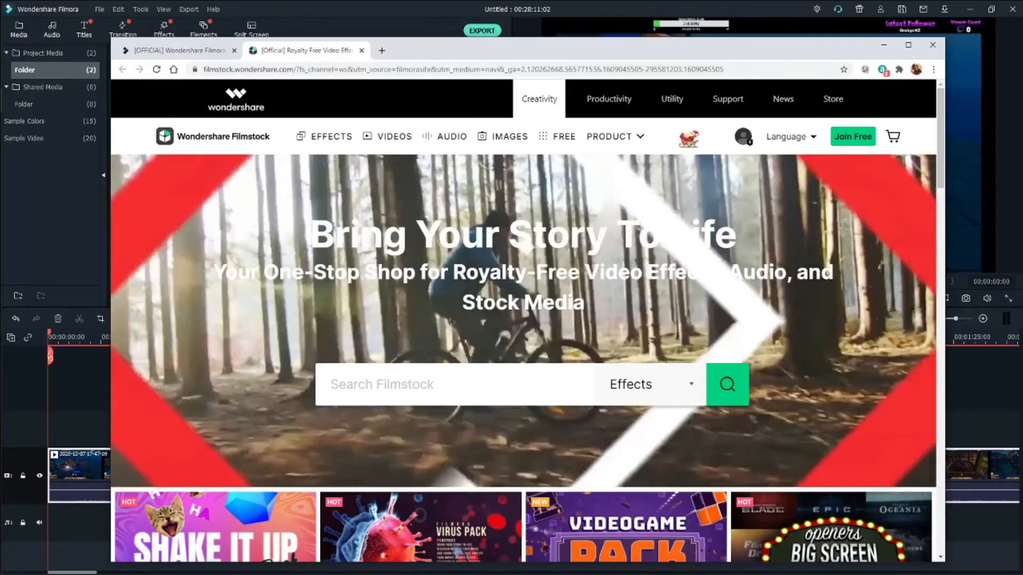
{"action": "scroll", "coordinate": [523, 320], "scroll_direction": "down", "scroll_amount": 4}
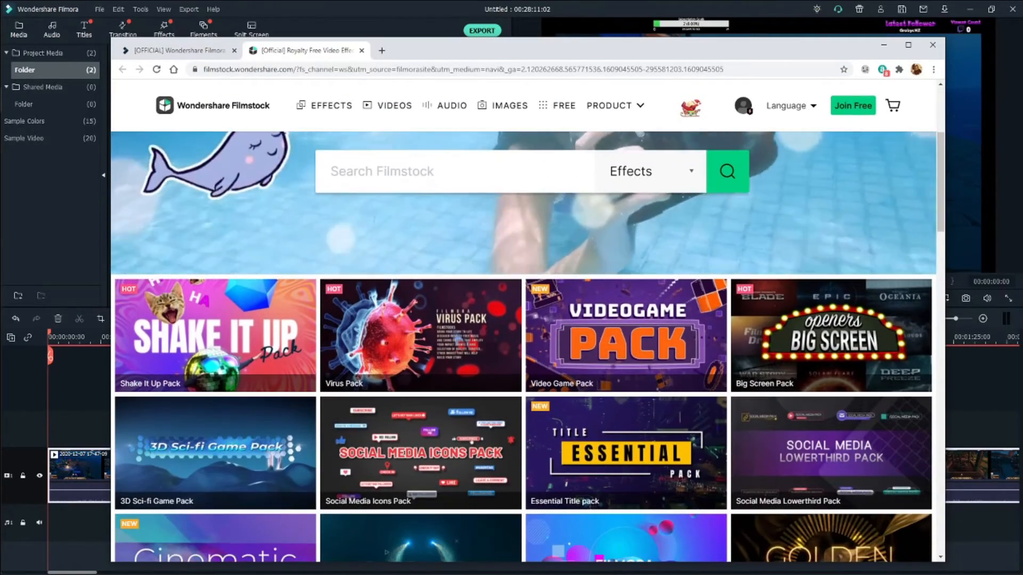
{"action": "scroll", "coordinate": [626, 309], "scroll_direction": "down", "scroll_amount": 1}
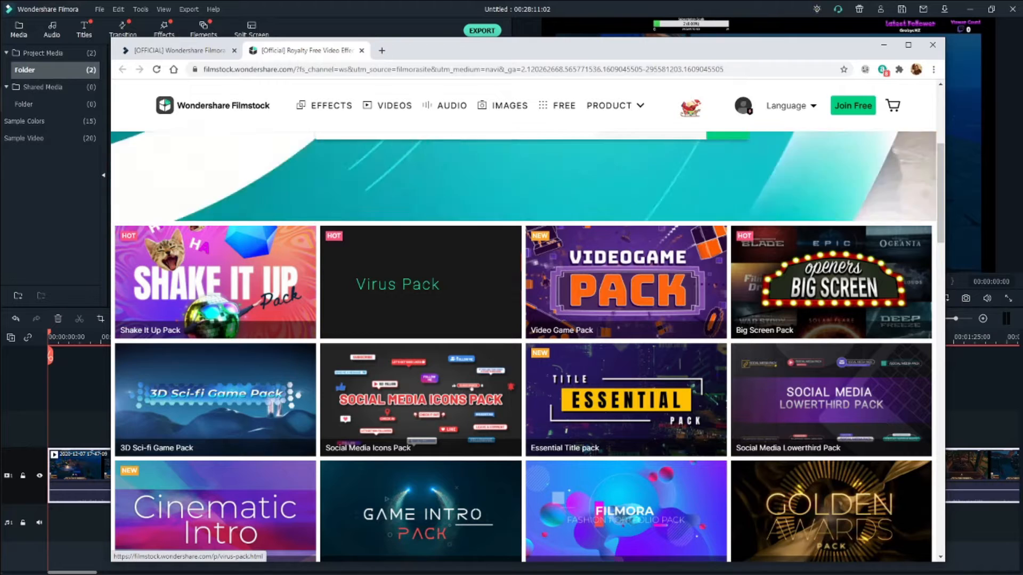
{"action": "scroll", "coordinate": [626, 256], "scroll_direction": "down", "scroll_amount": 3}
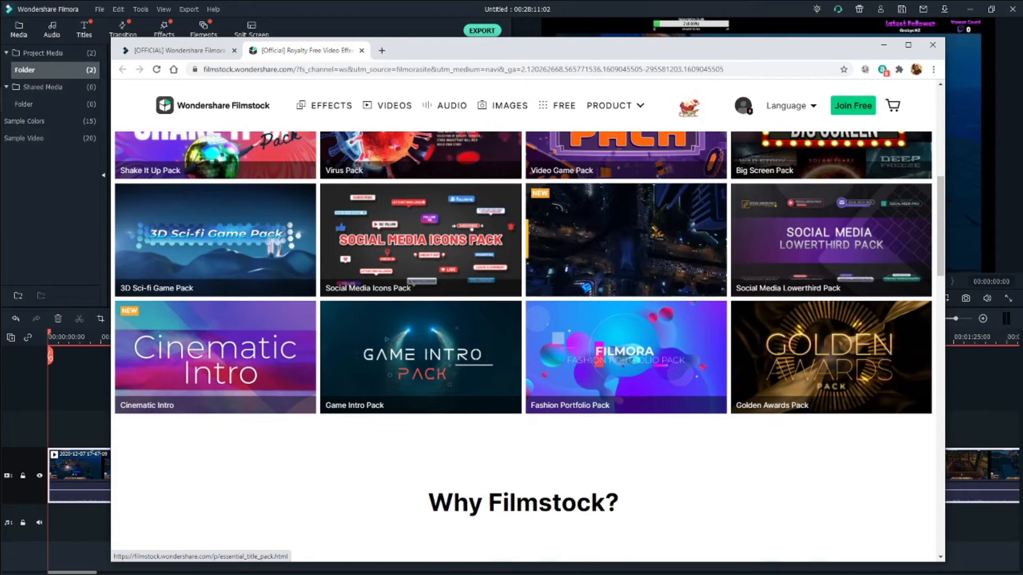
{"action": "scroll", "coordinate": [626, 240], "scroll_direction": "down", "scroll_amount": 3}
{"action": "scroll", "coordinate": [626, 240], "scroll_direction": "up", "scroll_amount": 6}
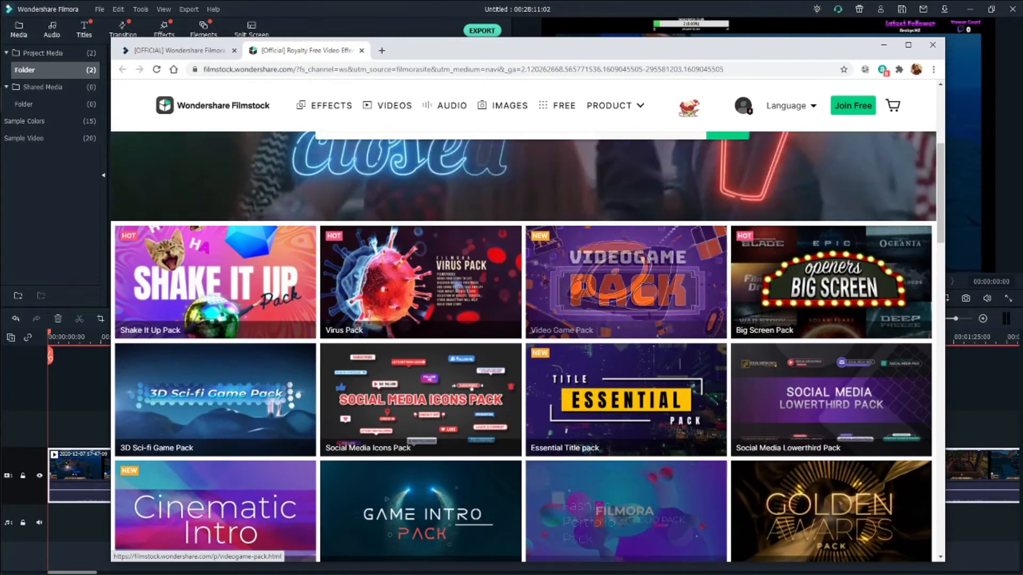
{"action": "scroll", "coordinate": [626, 240], "scroll_direction": "down", "scroll_amount": 1}
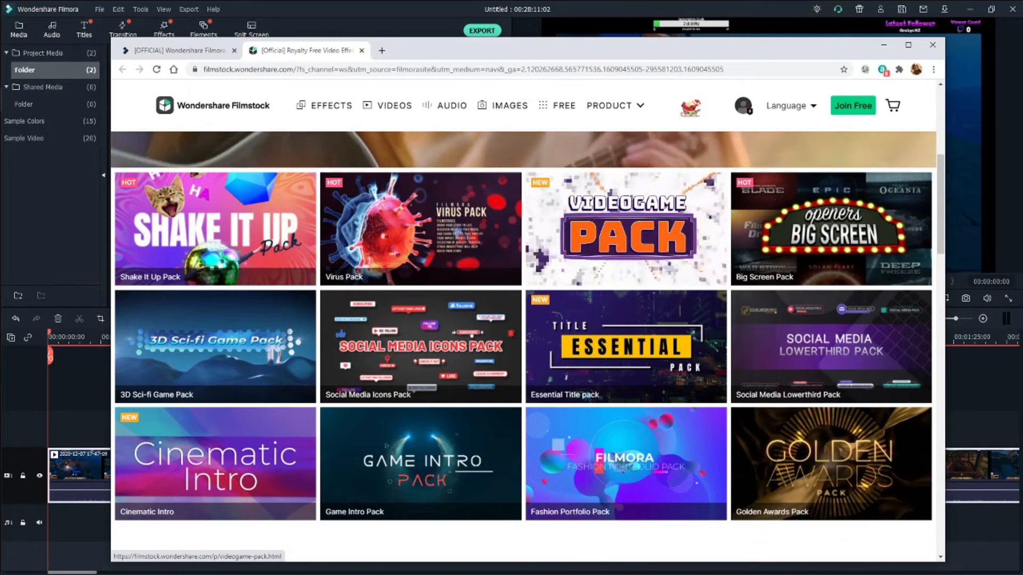
{"action": "scroll", "coordinate": [626, 240], "scroll_direction": "up", "scroll_amount": 2}
Open Filmstock's effects catalogue and look through the featured effect packs.
{"action": "left_click", "coordinate": [330, 105]}
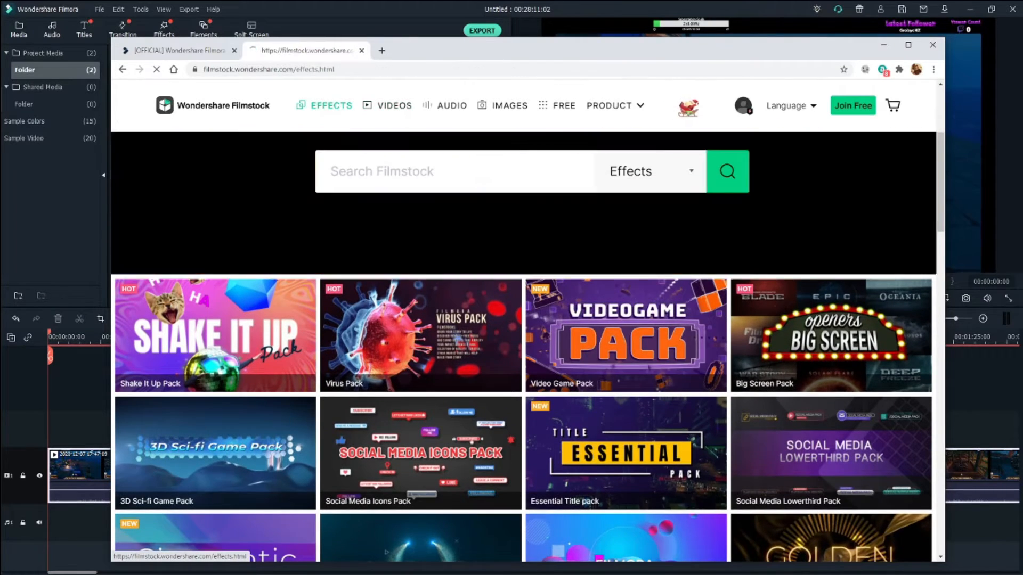
{"action": "scroll", "coordinate": [626, 240], "scroll_direction": "down", "scroll_amount": 5}
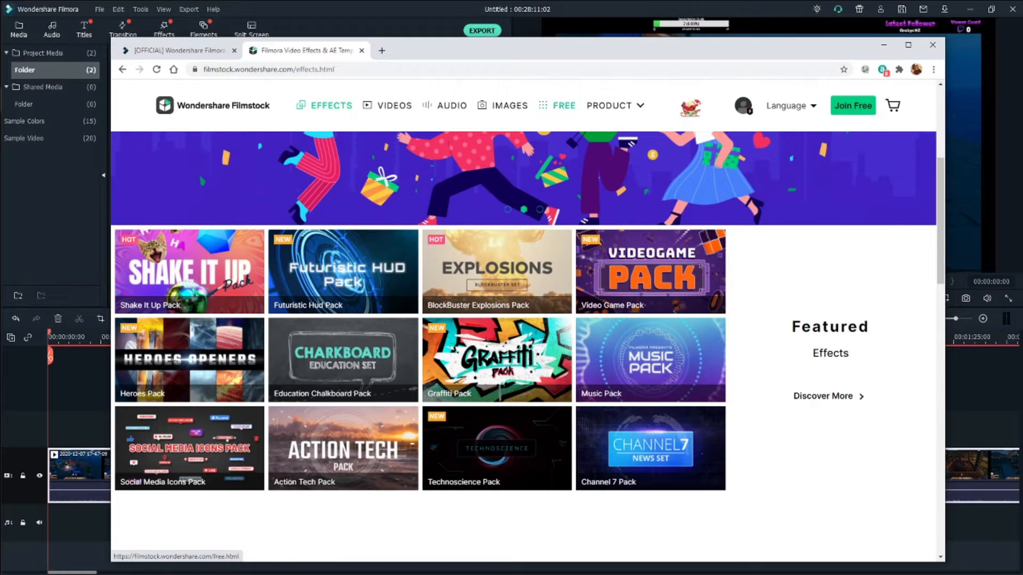
{"action": "left_click", "coordinate": [324, 105]}
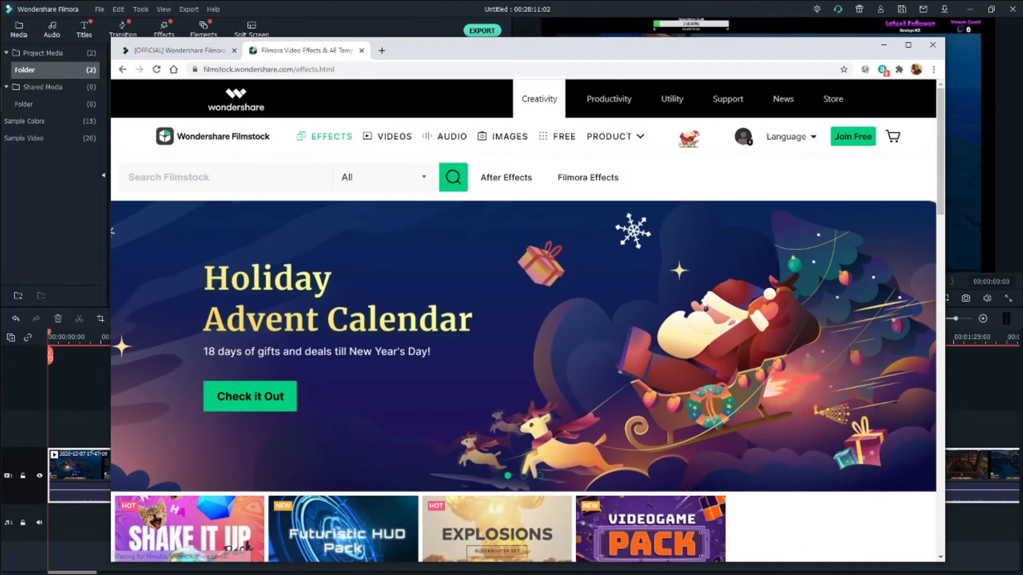
{"action": "scroll", "coordinate": [650, 271], "scroll_direction": "down", "scroll_amount": 5}
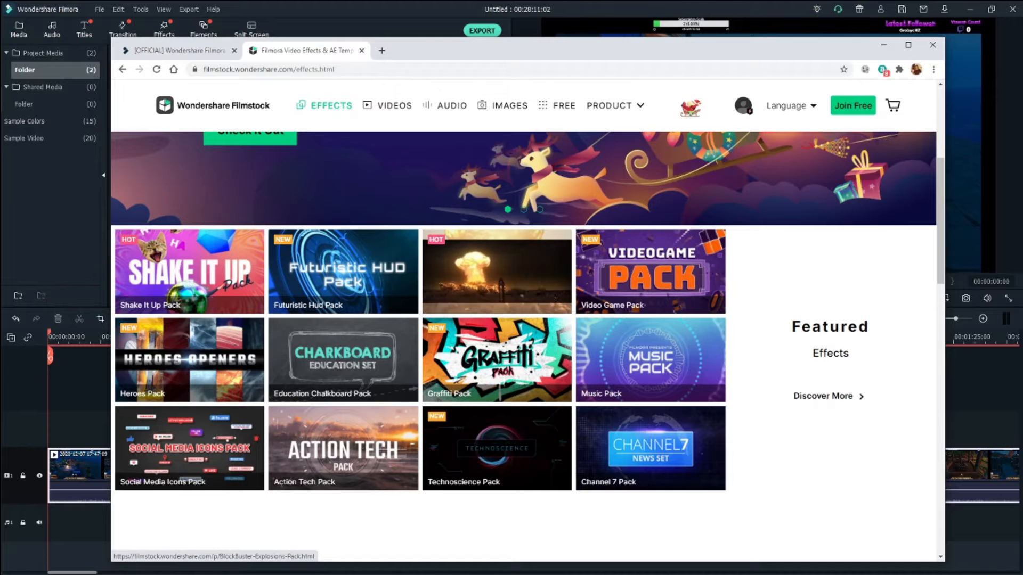
Play the preview video of the BlockBuster Explosions Pack, adjust its volume, and return to the effects catalogue.
{"action": "left_click", "coordinate": [557, 292]}
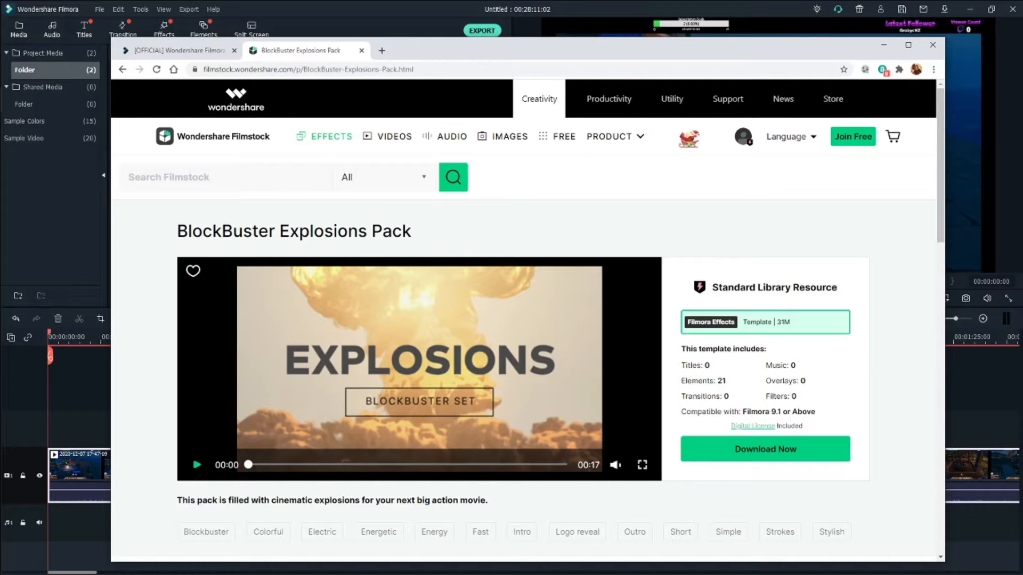
{"action": "left_click", "coordinate": [197, 464]}
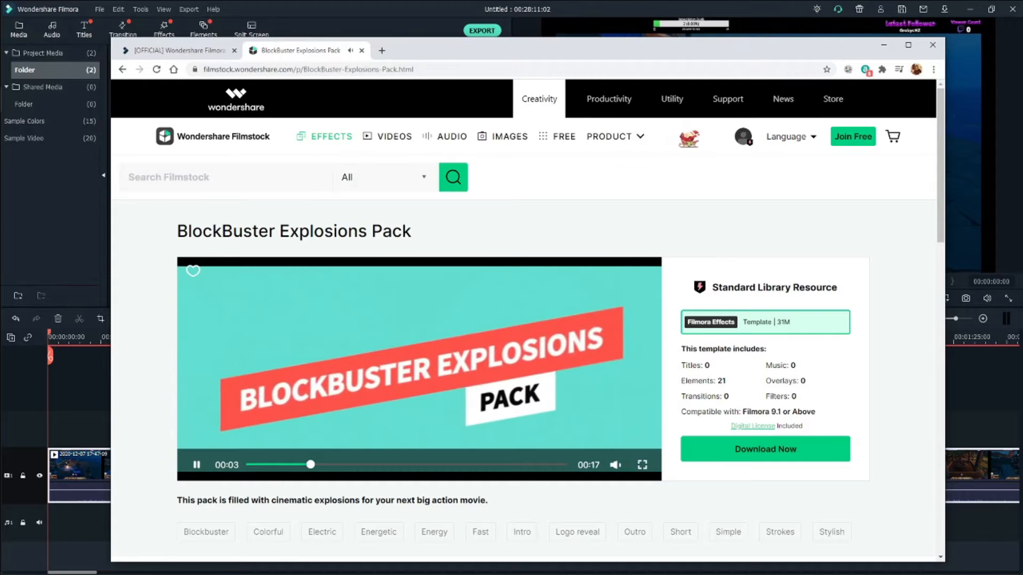
{"action": "left_click_drag", "start_coordinate": [616, 418], "coordinate": [616, 452]}
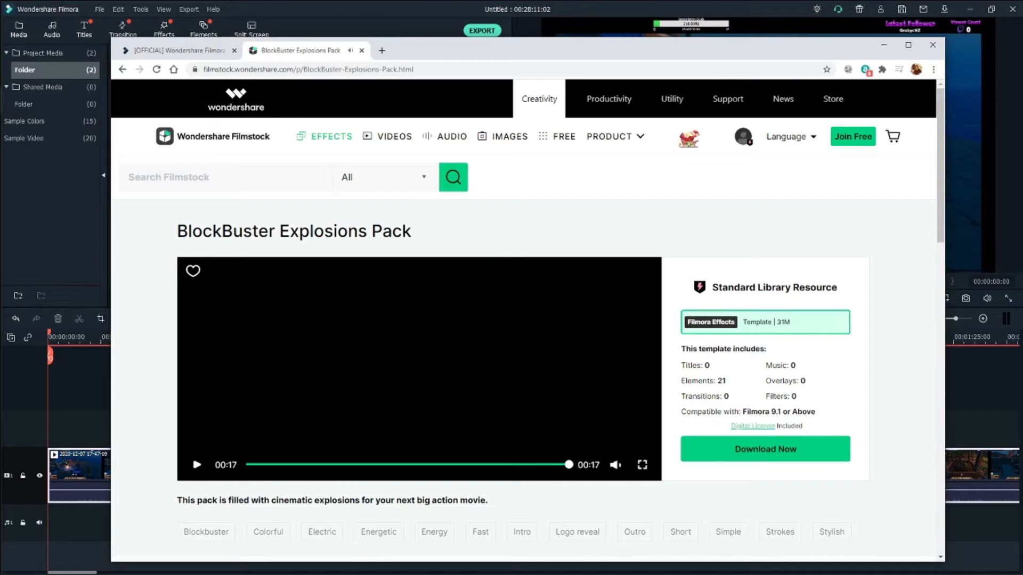
{"action": "key", "text": "alt+Left"}
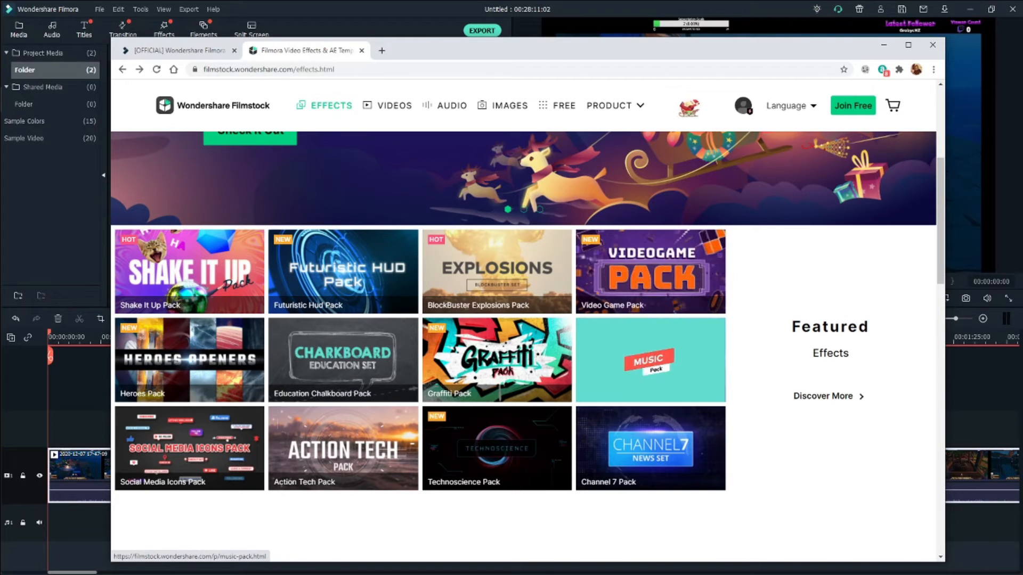
Open the Music Pack page and play its preview video with the volume adjusted.
{"action": "left_click", "coordinate": [655, 370]}
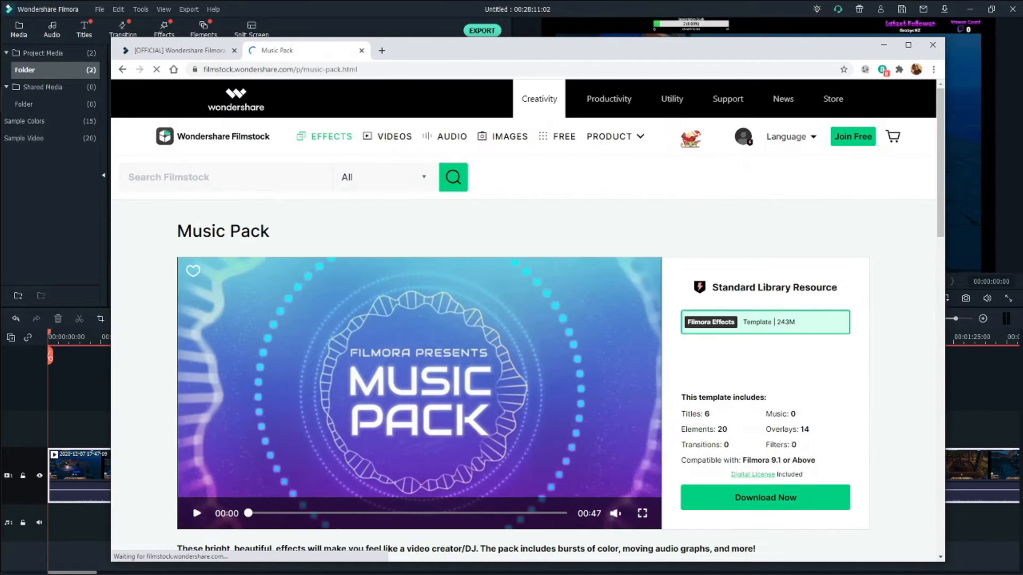
{"action": "left_click_drag", "start_coordinate": [615, 467], "coordinate": [615, 499]}
{"action": "left_click", "coordinate": [196, 513]}
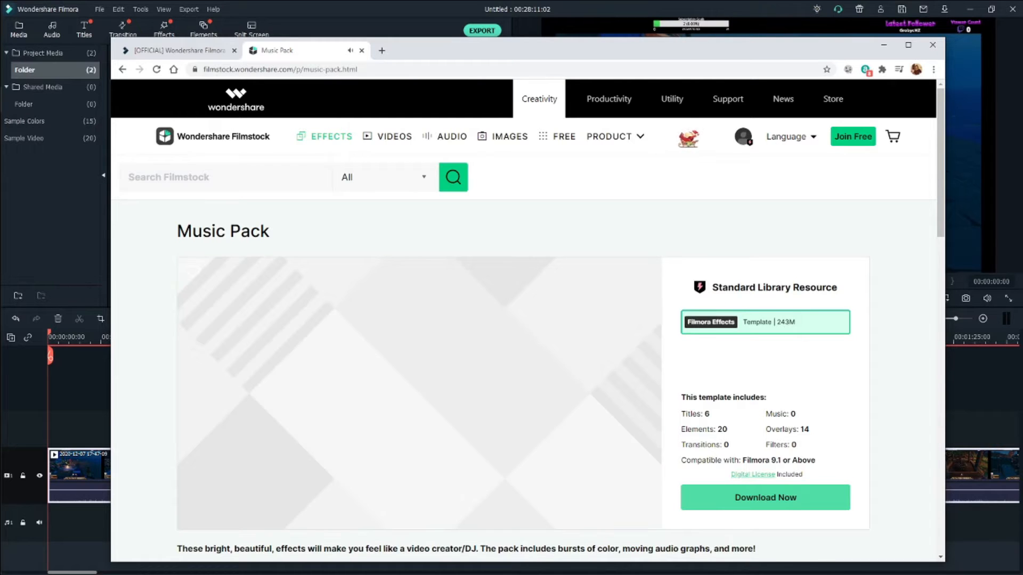
Download the Music Pack, allowing the site to open EffectsInstaller.
{"action": "left_click", "coordinate": [764, 497]}
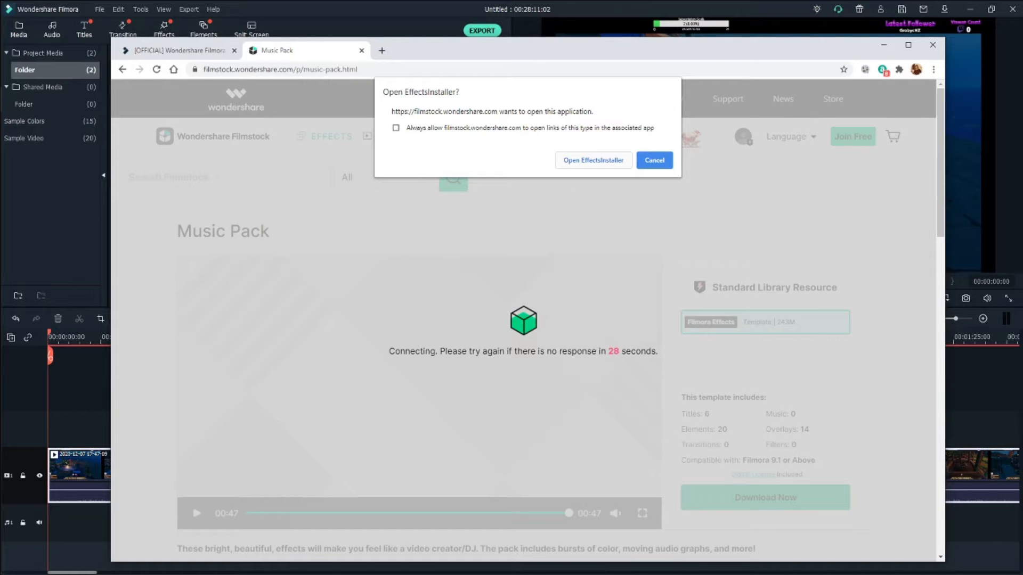
{"action": "left_click", "coordinate": [593, 160]}
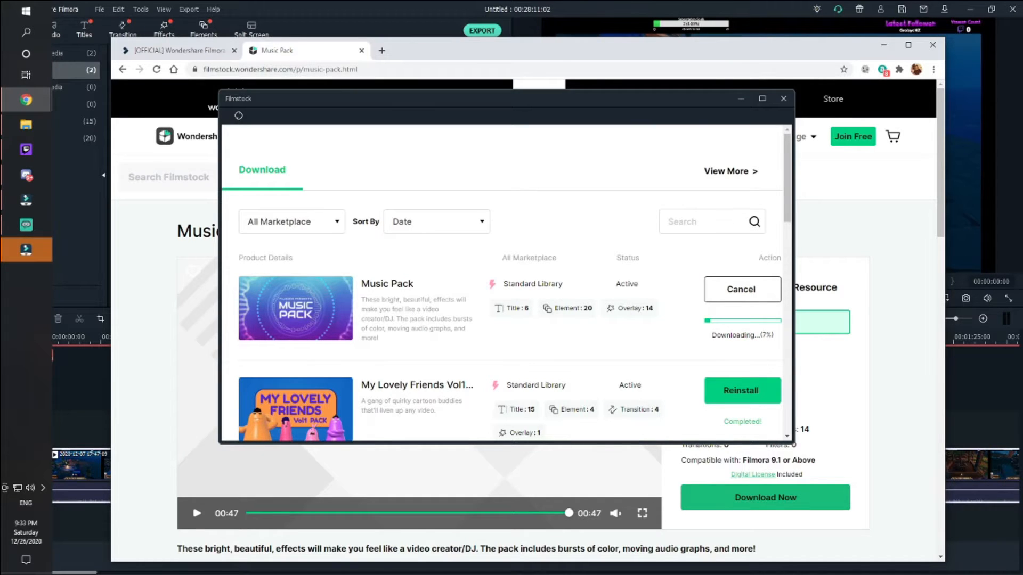
{"action": "scroll", "coordinate": [500, 283], "scroll_direction": "down", "scroll_amount": 1}
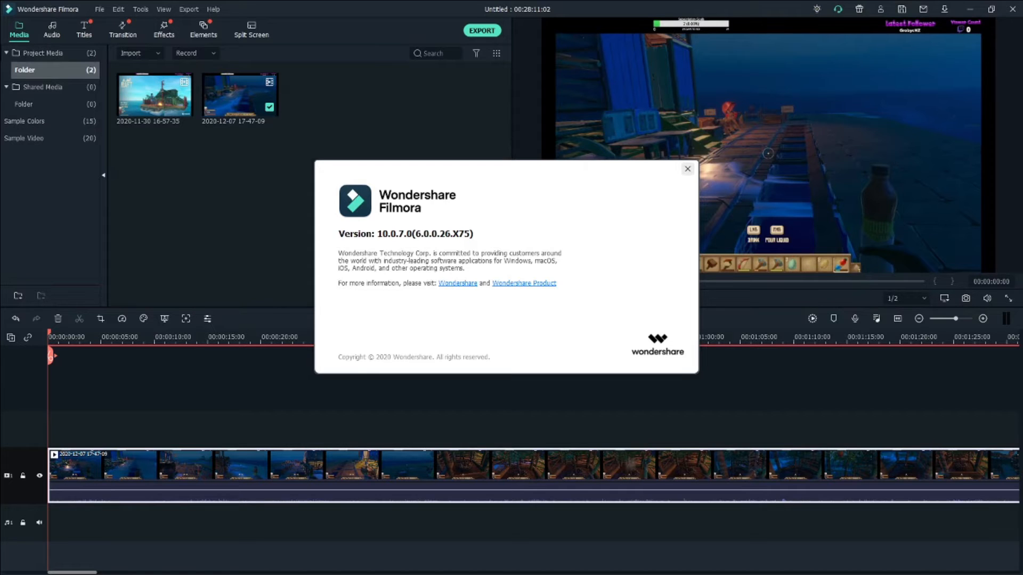
In Filmora, dismiss the version information, then inspect the voiceover recording settings and close them without recording.
{"action": "left_click", "coordinate": [687, 169]}
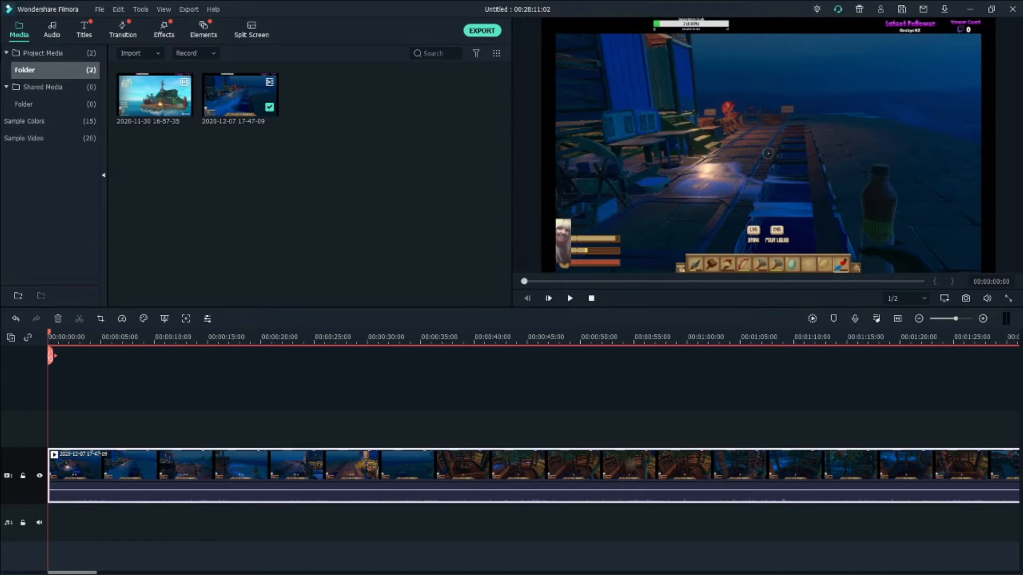
{"action": "left_click", "coordinate": [99, 10]}
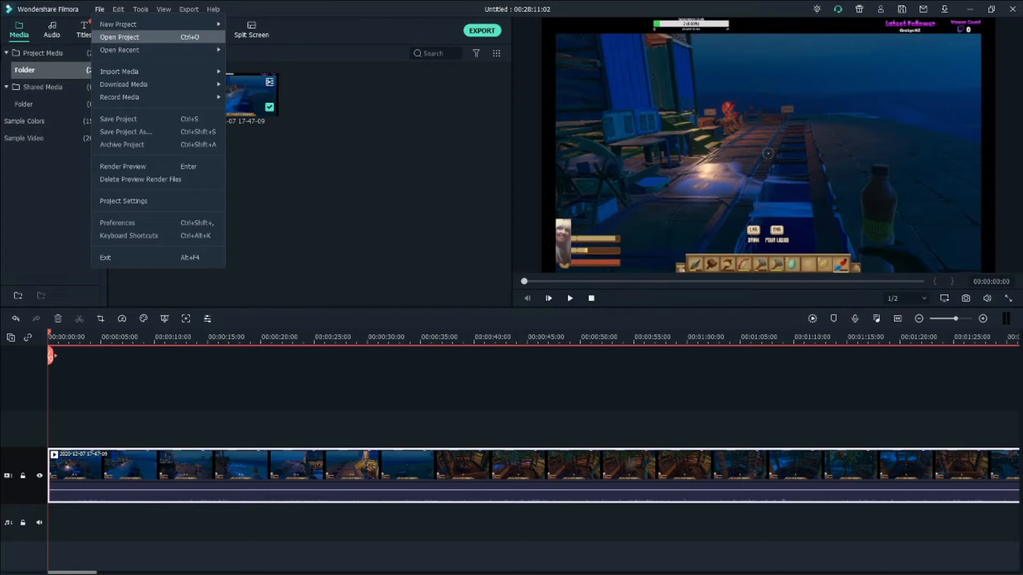
{"action": "mouse_move", "coordinate": [123, 49]}
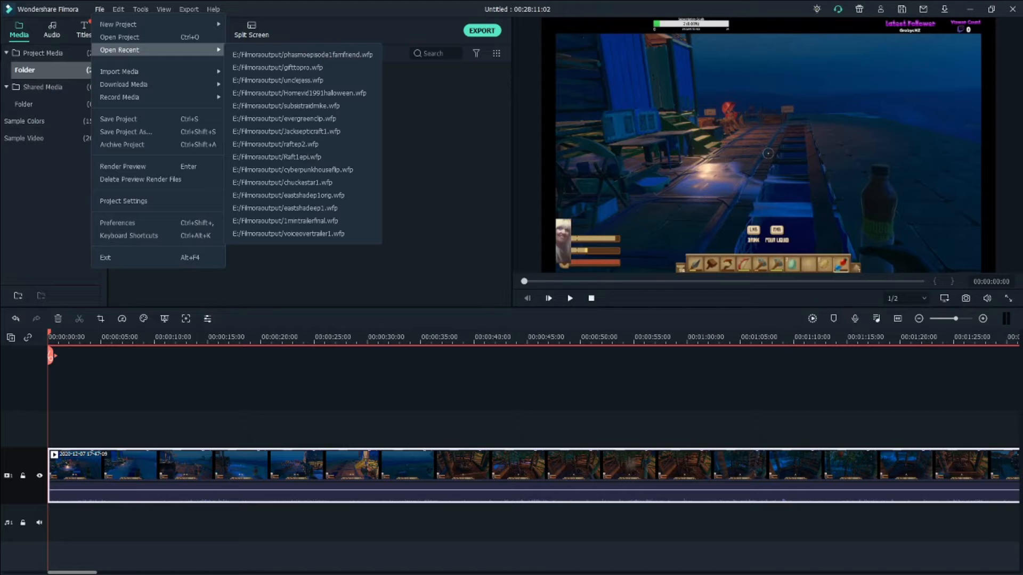
{"action": "mouse_move", "coordinate": [158, 71]}
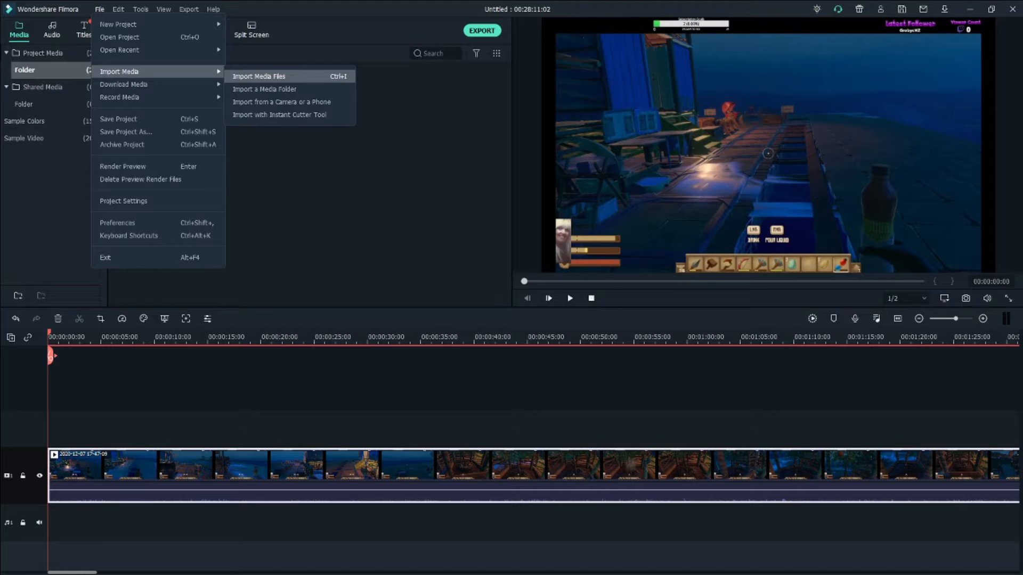
{"action": "mouse_move", "coordinate": [158, 97]}
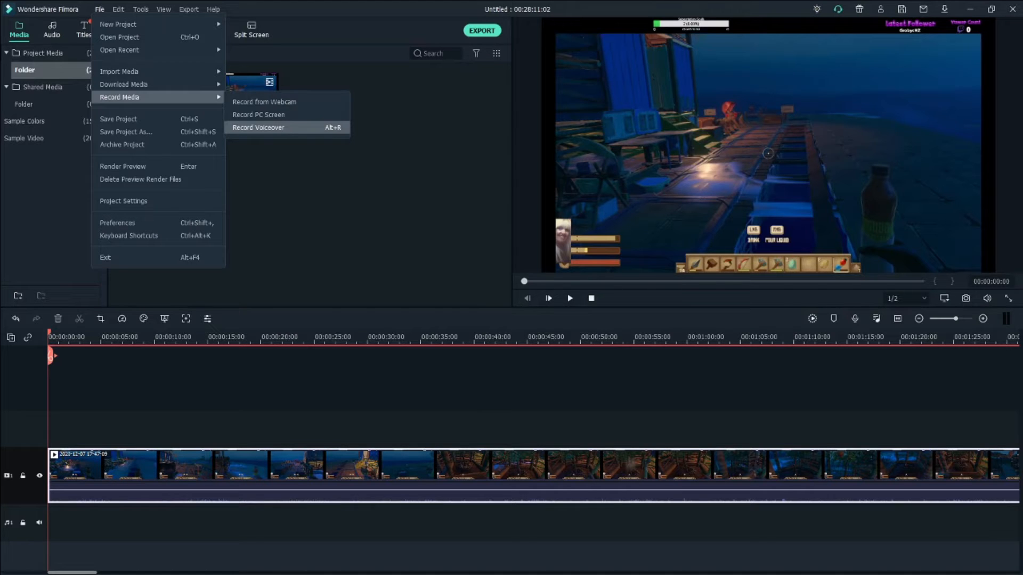
{"action": "left_click", "coordinate": [259, 127]}
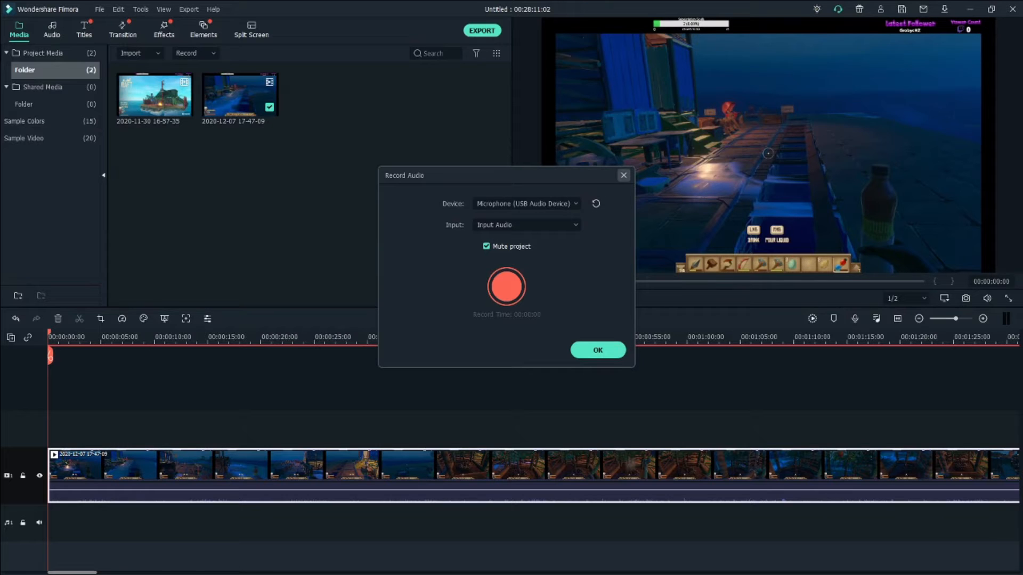
{"action": "left_click", "coordinate": [623, 175]}
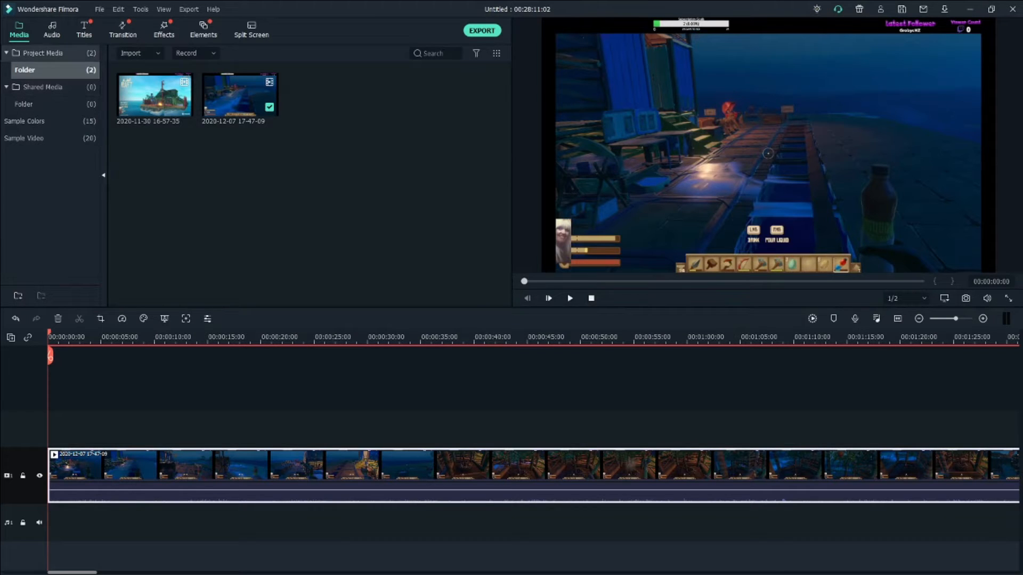
Browse the recordings in the Twitch output folder for importing media files, and close the file browser without importing.
{"action": "left_click", "coordinate": [99, 9]}
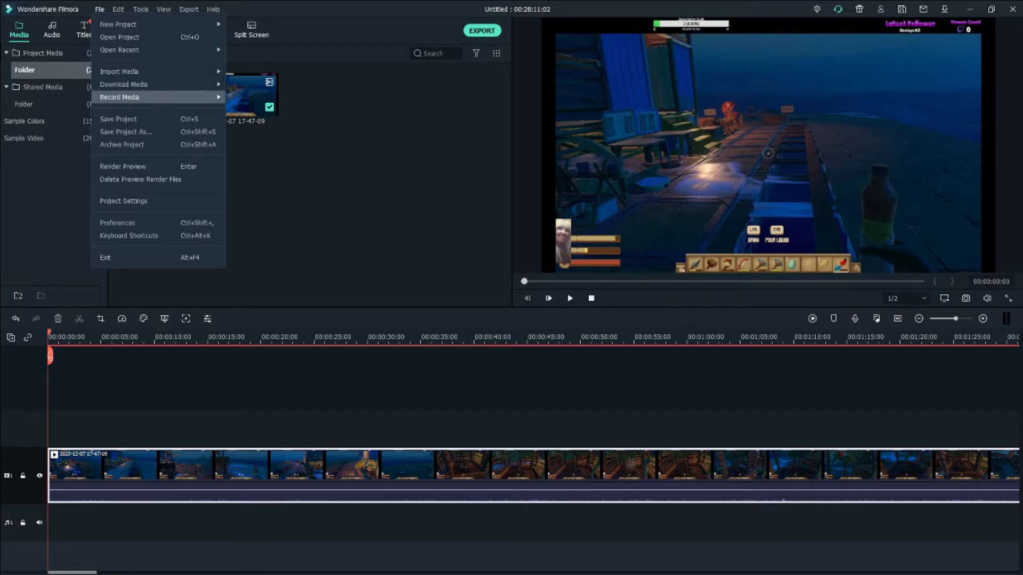
{"action": "mouse_move", "coordinate": [119, 97]}
{"action": "mouse_move", "coordinate": [119, 72]}
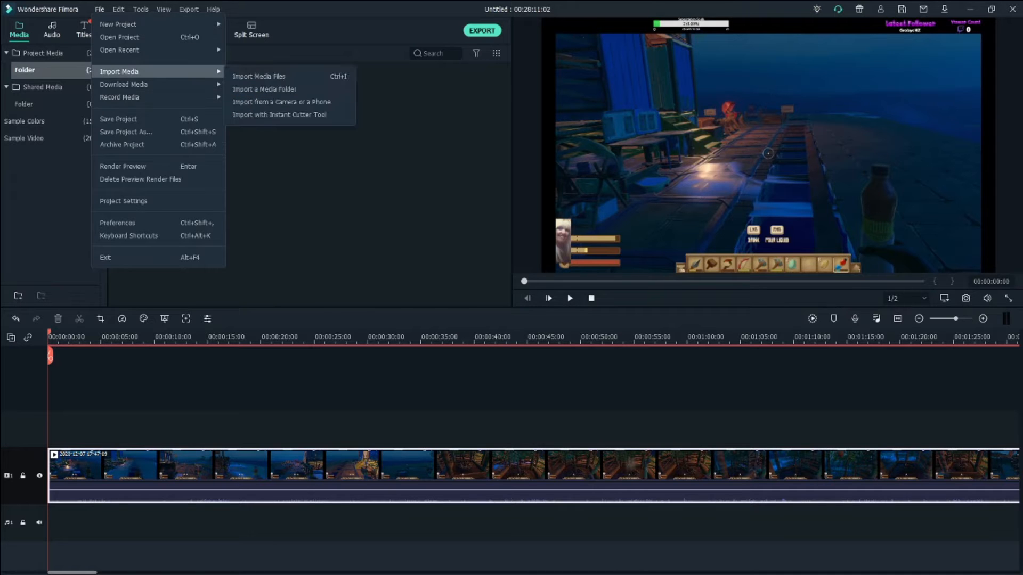
{"action": "left_click", "coordinate": [258, 76]}
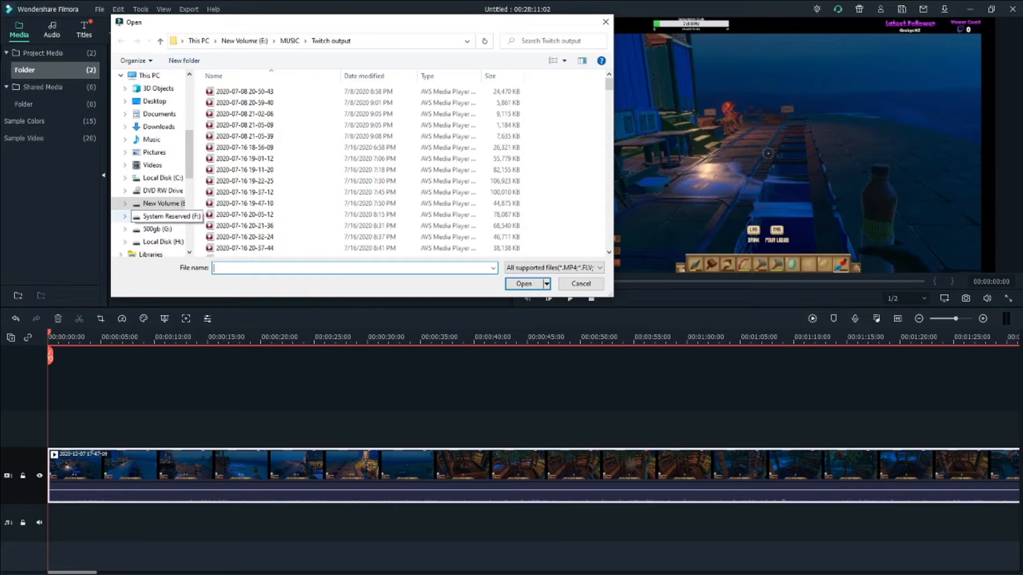
{"action": "scroll", "coordinate": [267, 138], "scroll_direction": "down", "scroll_amount": 3}
{"action": "scroll", "coordinate": [246, 138], "scroll_direction": "down", "scroll_amount": 10}
{"action": "scroll", "coordinate": [245, 138], "scroll_direction": "down", "scroll_amount": 15}
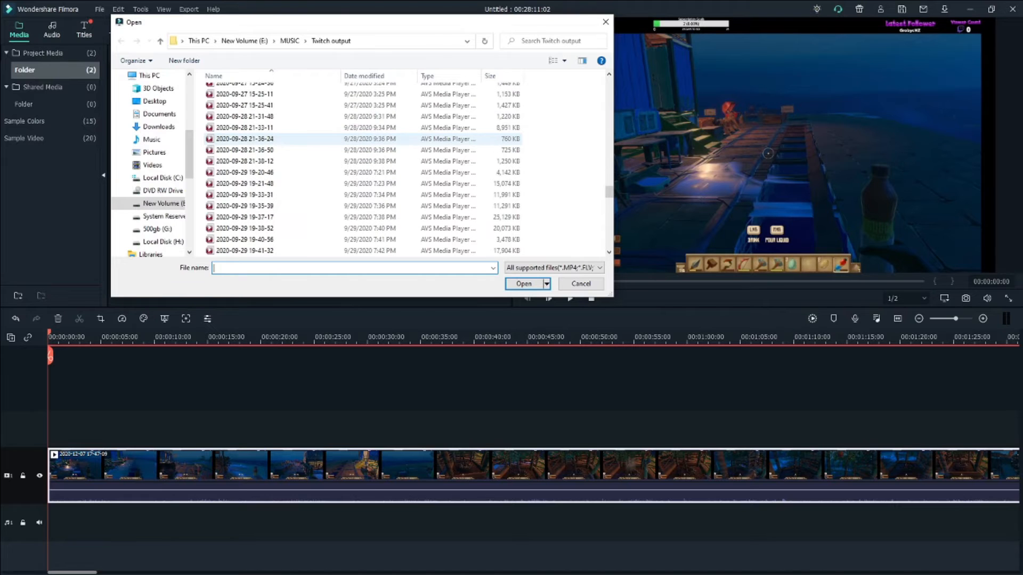
{"action": "scroll", "coordinate": [245, 139], "scroll_direction": "down", "scroll_amount": 4}
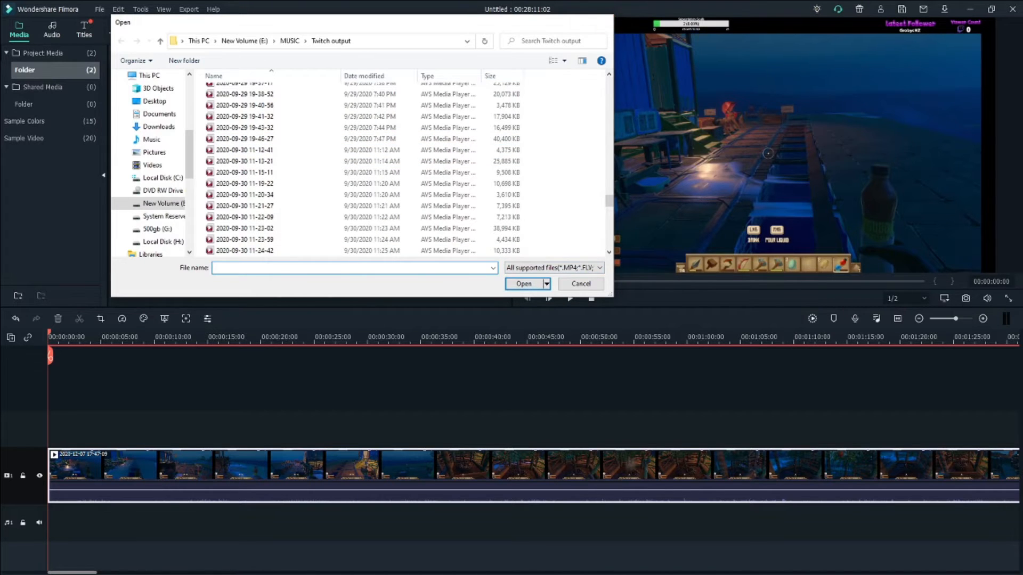
{"action": "left_click", "coordinate": [606, 22]}
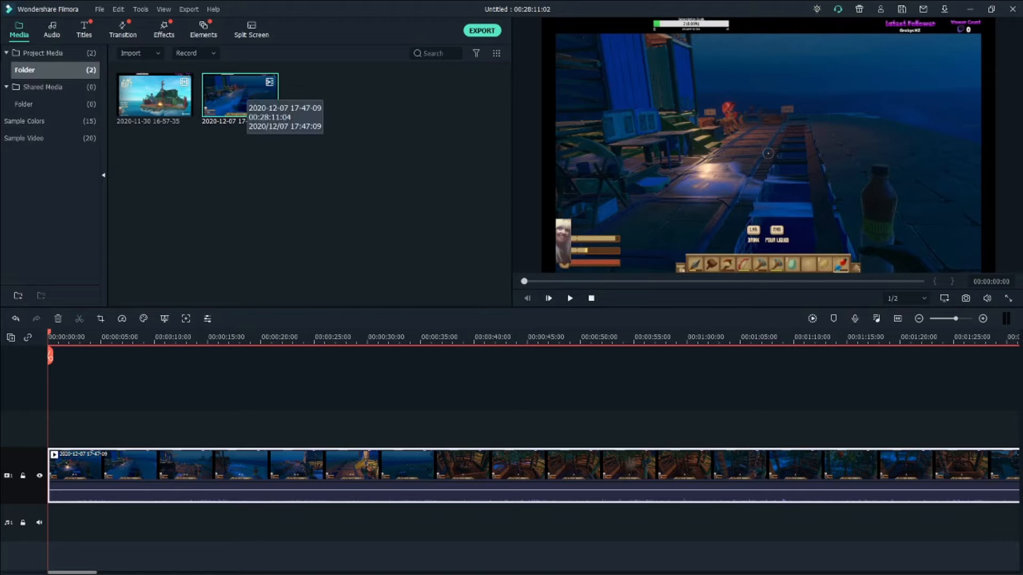
{"action": "right_click", "coordinate": [296, 475]}
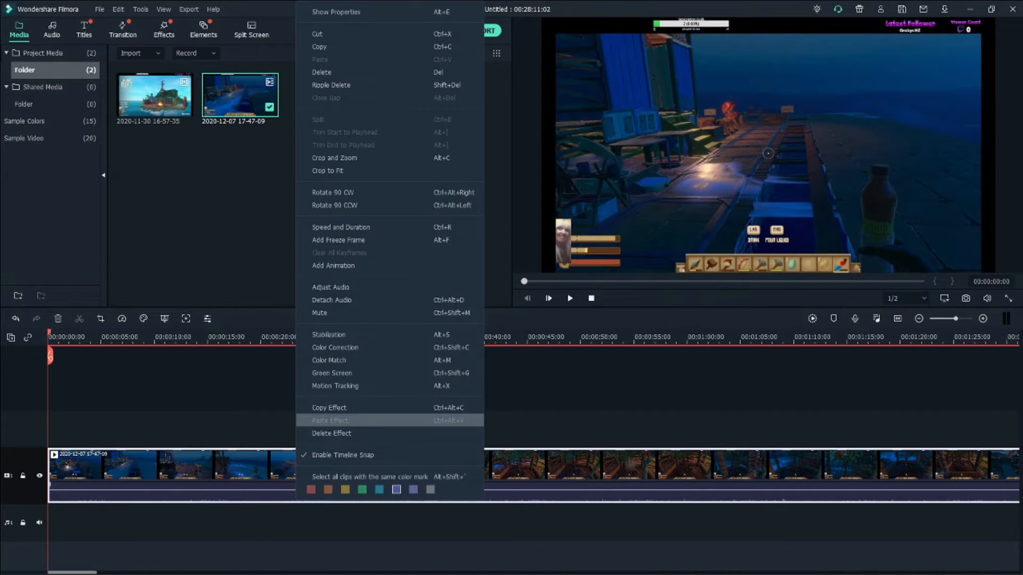
{"action": "left_click", "coordinate": [321, 72]}
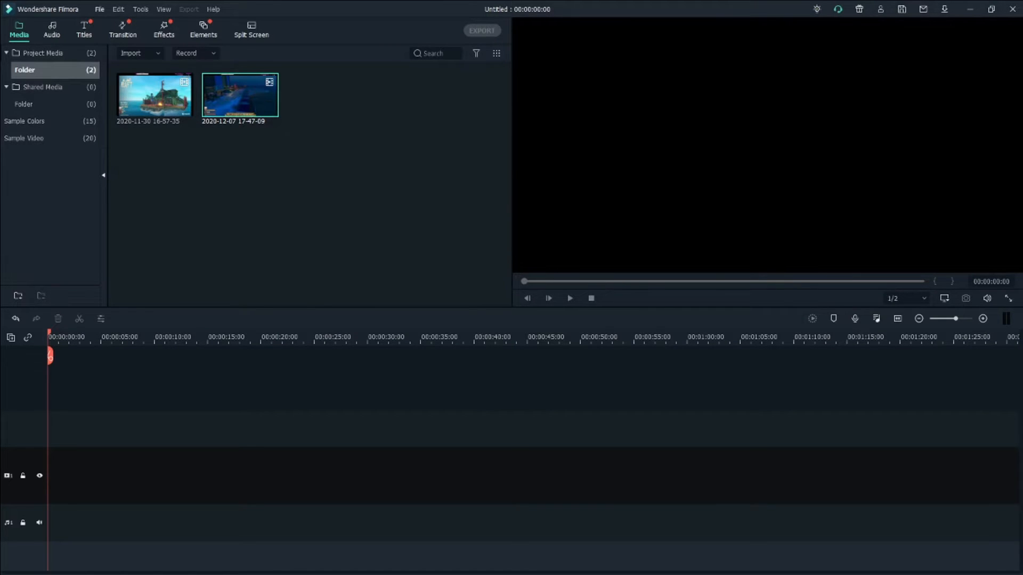
{"action": "left_click", "coordinate": [100, 9]}
{"action": "mouse_move", "coordinate": [158, 72]}
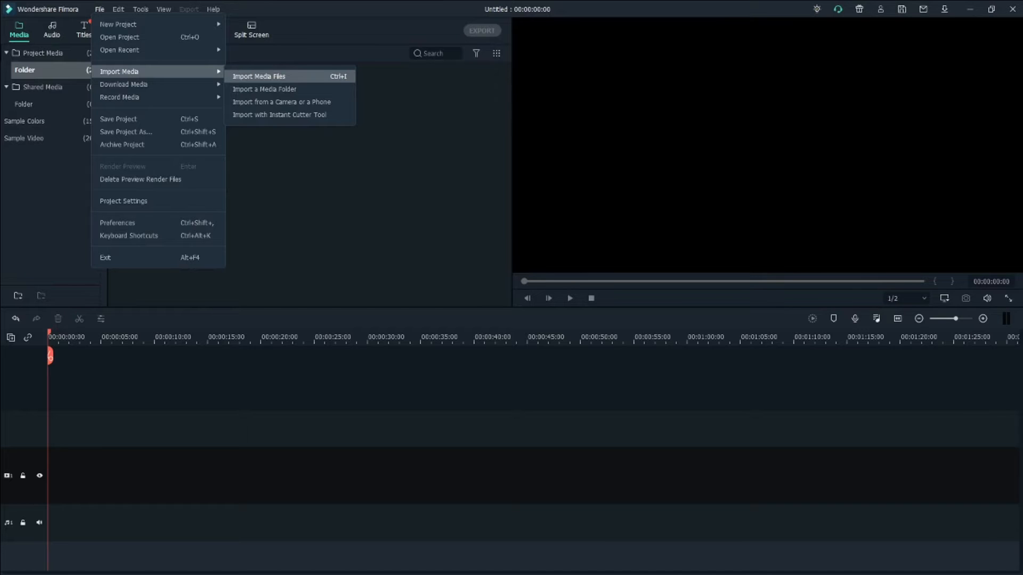
{"action": "key", "text": "Return"}
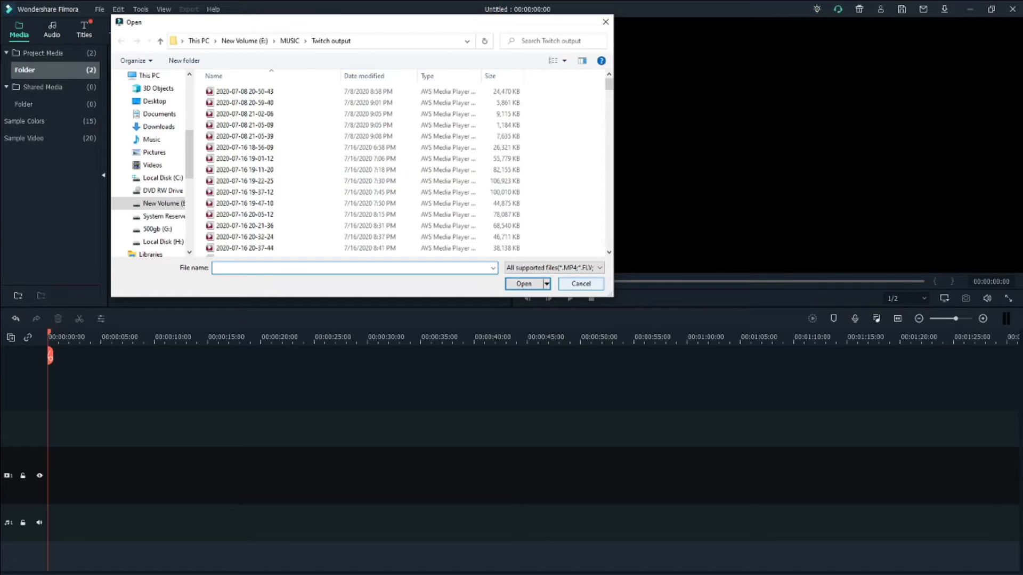
{"action": "left_click", "coordinate": [580, 284]}
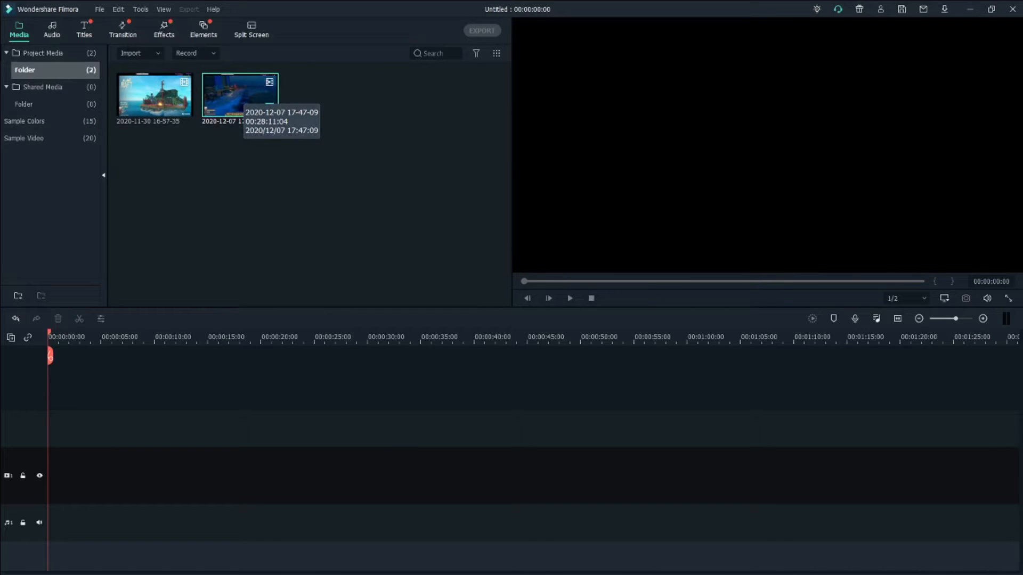
{"action": "left_click_drag", "start_coordinate": [240, 95], "coordinate": [47, 474]}
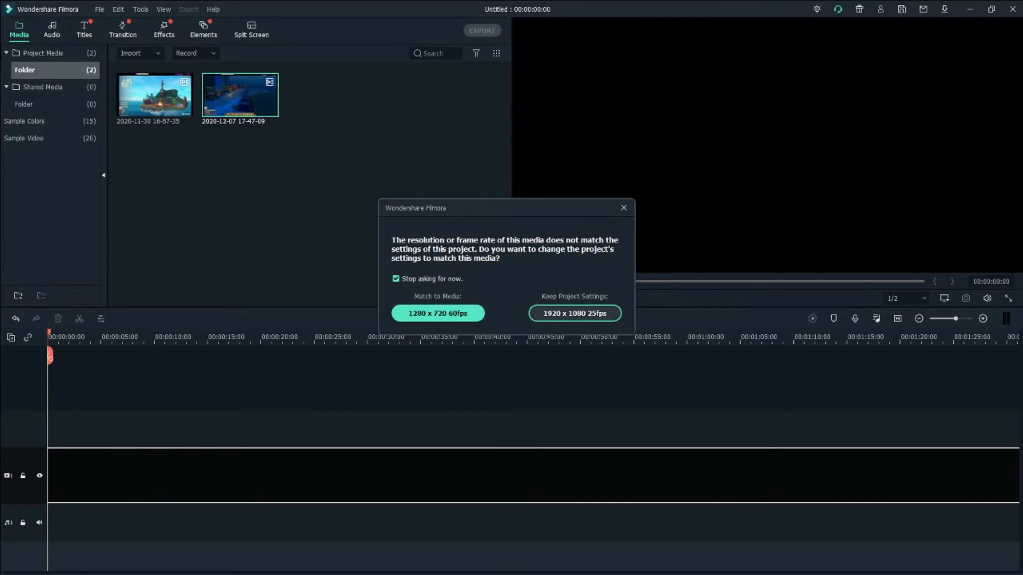
{"action": "left_click", "coordinate": [575, 313]}
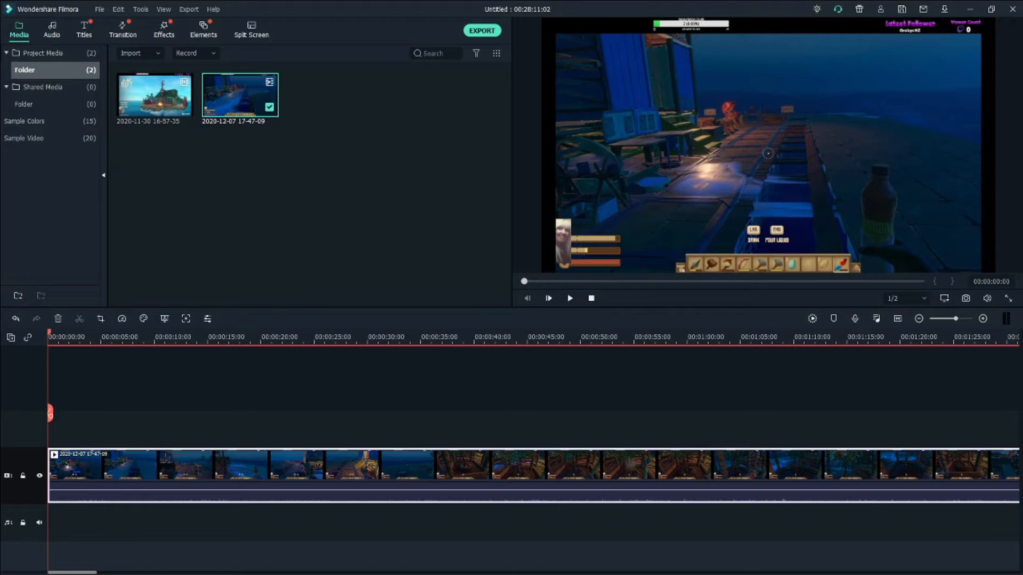
Play the timeline clip with the preview volume lowered and split the clip at 00:00:26:15.
{"action": "left_click_drag", "start_coordinate": [50, 413], "coordinate": [94, 413]}
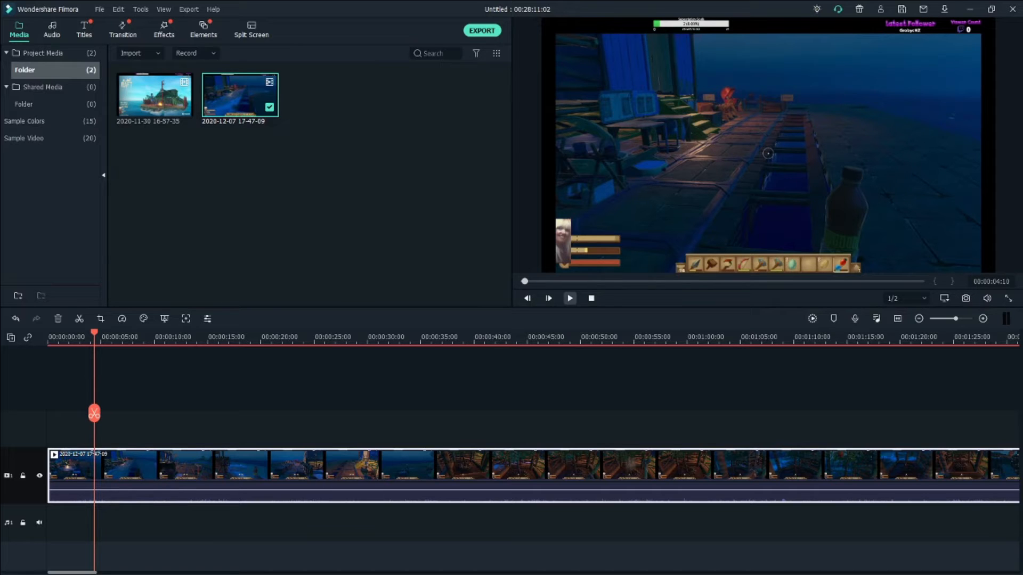
{"action": "left_click", "coordinate": [570, 298]}
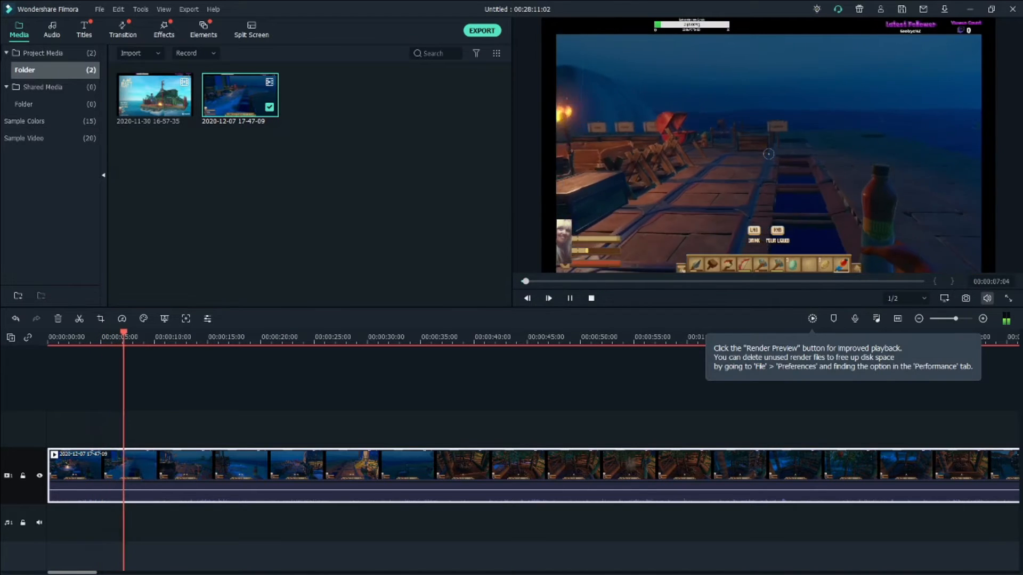
{"action": "mouse_move", "coordinate": [988, 298]}
{"action": "left_click_drag", "start_coordinate": [987, 247], "coordinate": [987, 280]}
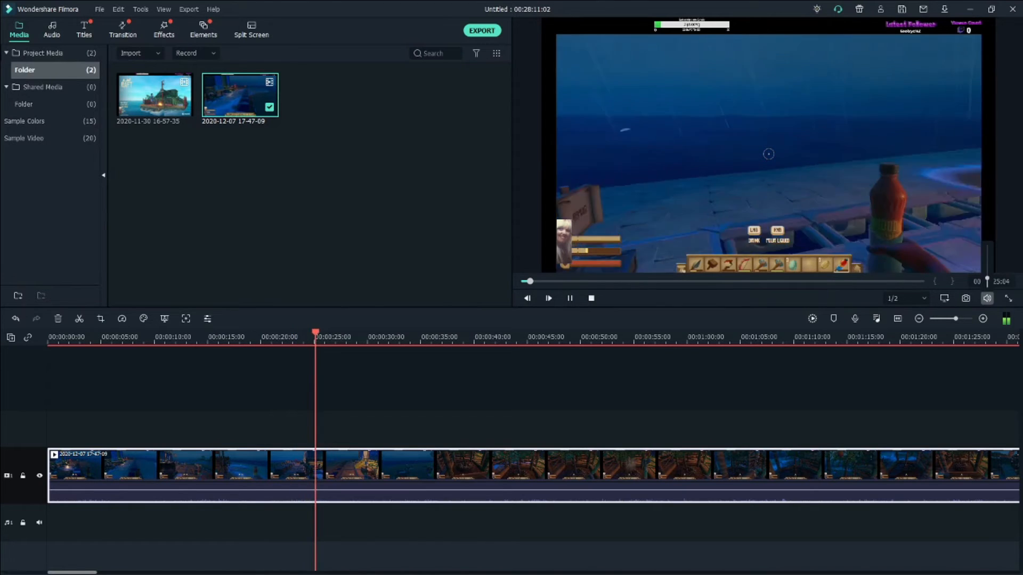
{"action": "key", "text": "space"}
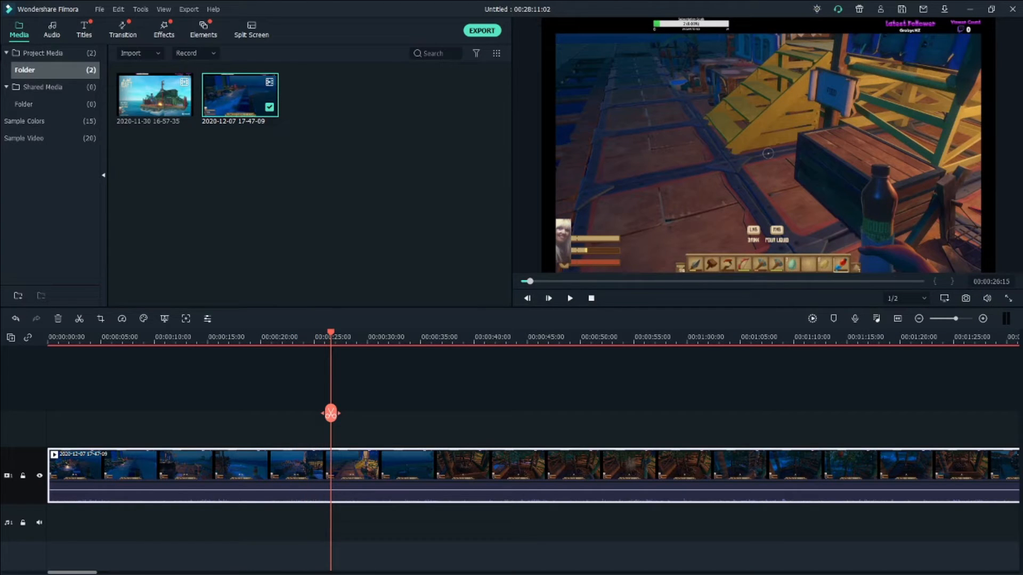
{"action": "left_click", "coordinate": [330, 414]}
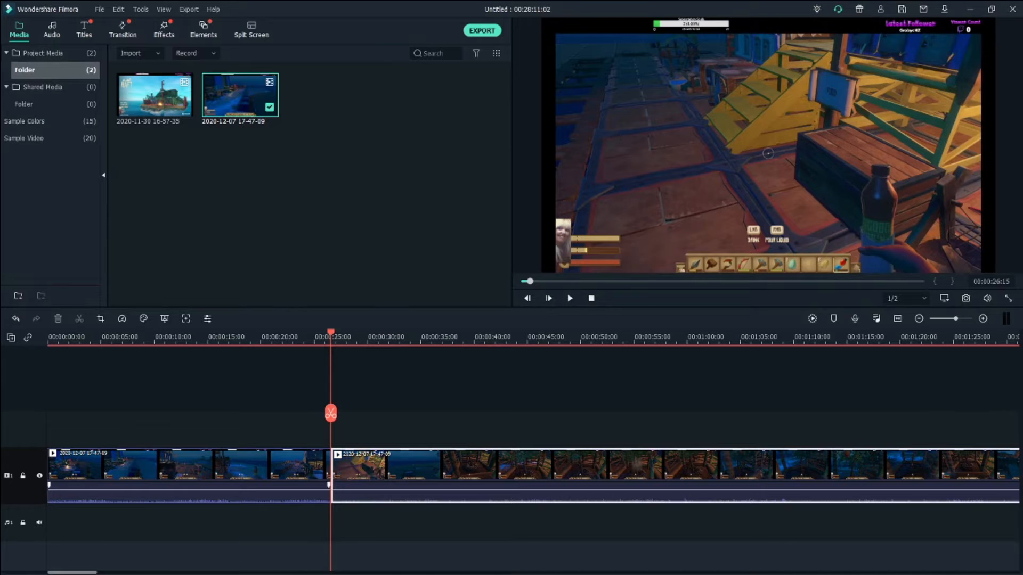
Play on from the first cut and split the clip again at 00:00:35:16.
{"action": "left_click_drag", "start_coordinate": [330, 414], "coordinate": [318, 413]}
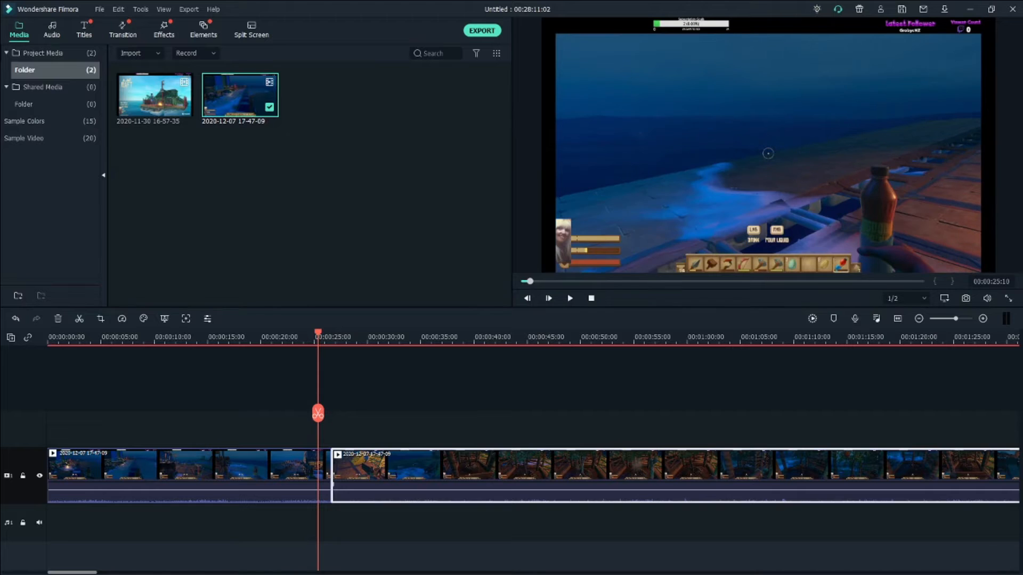
{"action": "left_click_drag", "start_coordinate": [318, 413], "coordinate": [331, 413]}
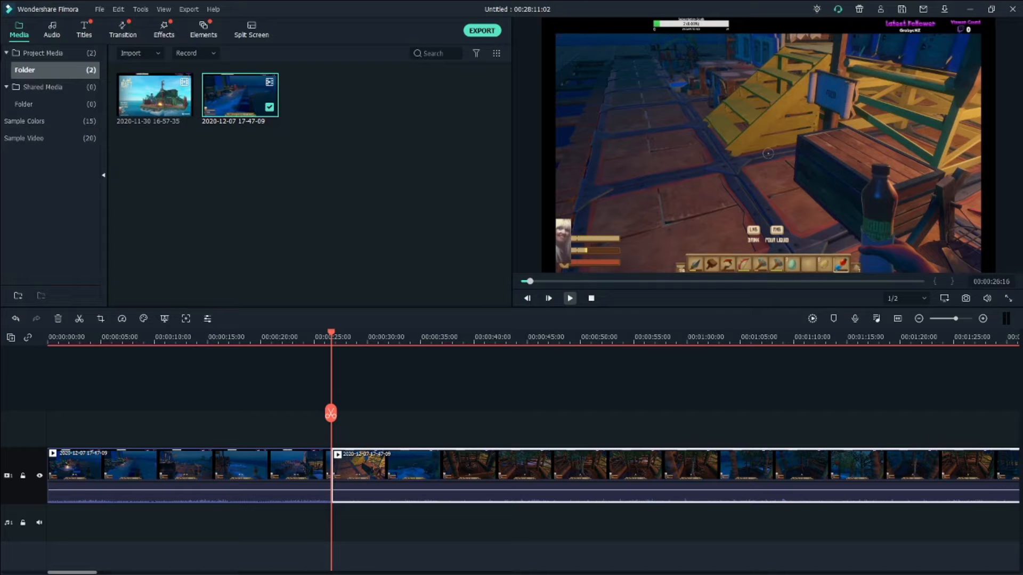
{"action": "left_click", "coordinate": [570, 299]}
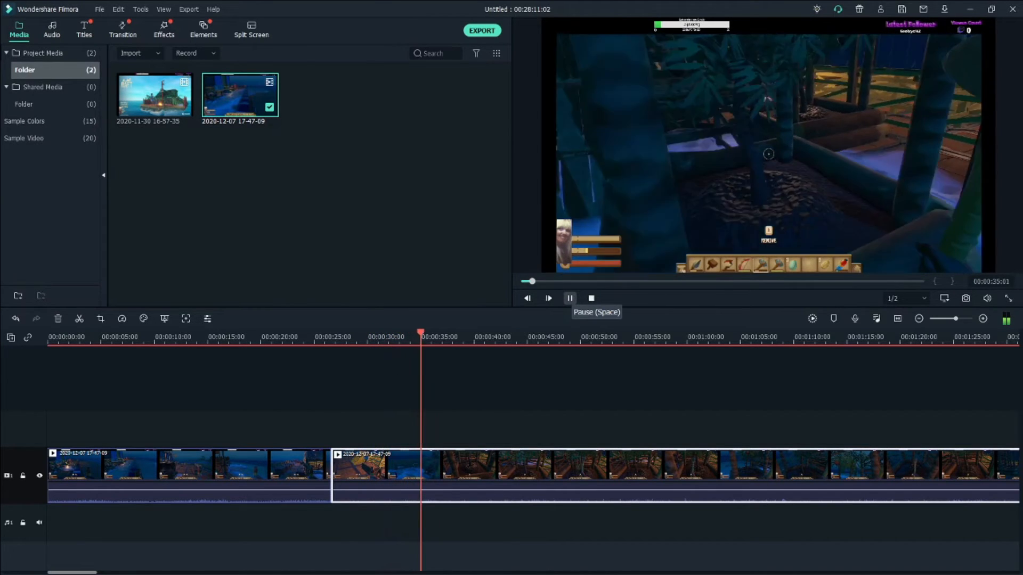
{"action": "key", "text": "space"}
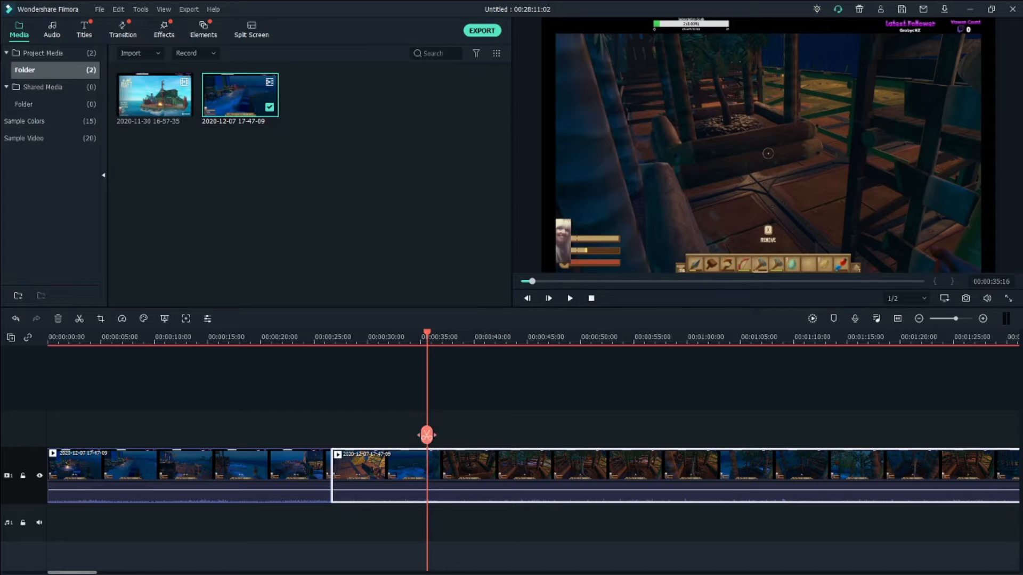
{"action": "left_click", "coordinate": [426, 435]}
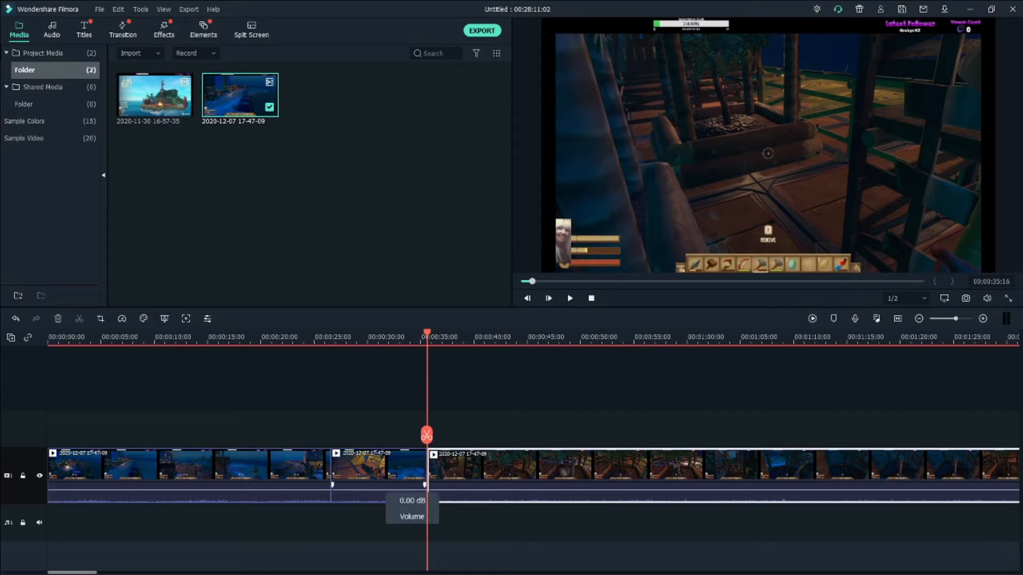
Delete the short middle segment between the two cuts from the timeline.
{"action": "left_click", "coordinate": [418, 487]}
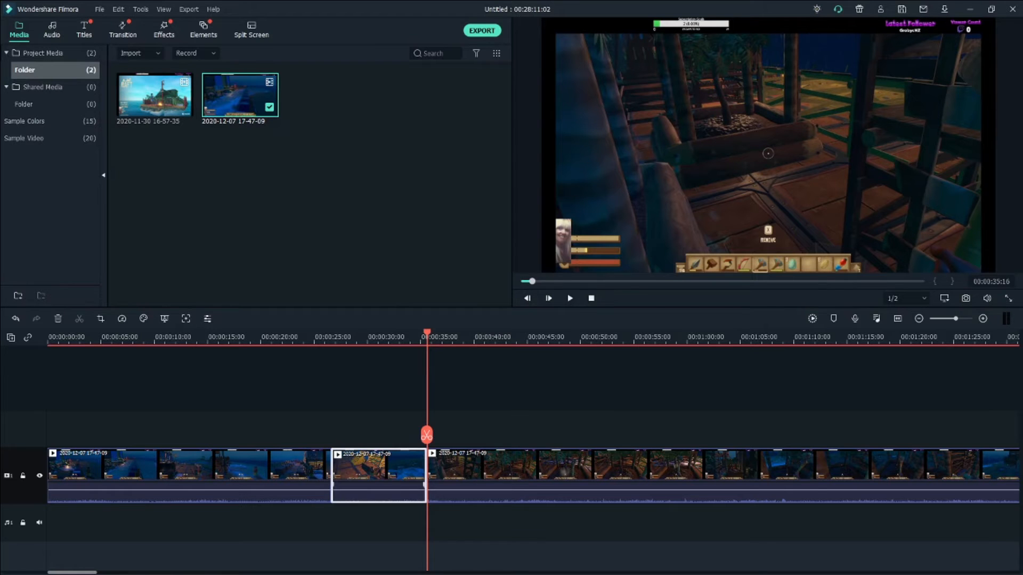
{"action": "right_click", "coordinate": [391, 479]}
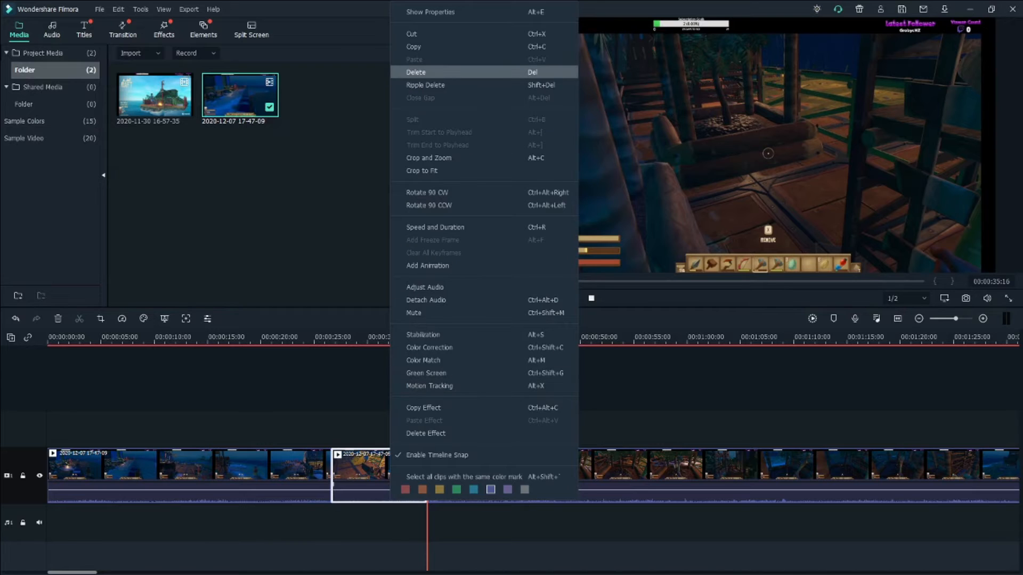
{"action": "left_click", "coordinate": [416, 72]}
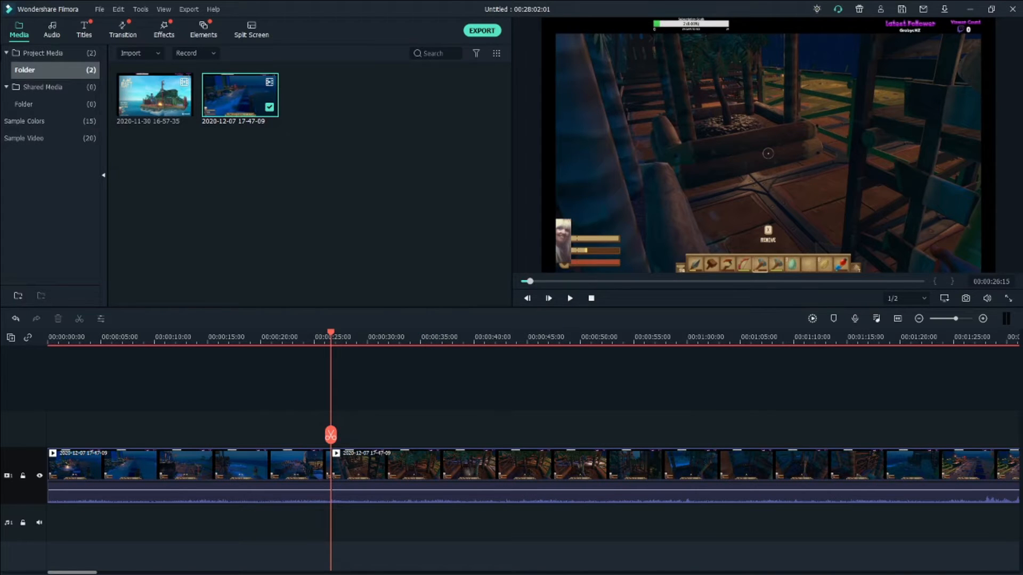
Play back across the remaining cut to review the join, and return the playhead to about 19 seconds.
{"action": "left_click_drag", "start_coordinate": [331, 332], "coordinate": [310, 333]}
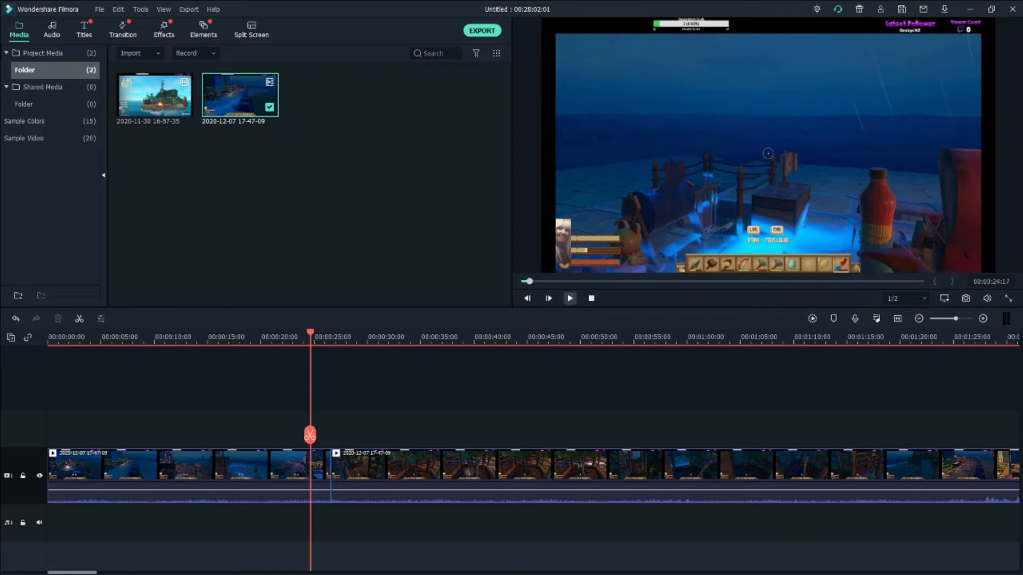
{"action": "left_click", "coordinate": [570, 298]}
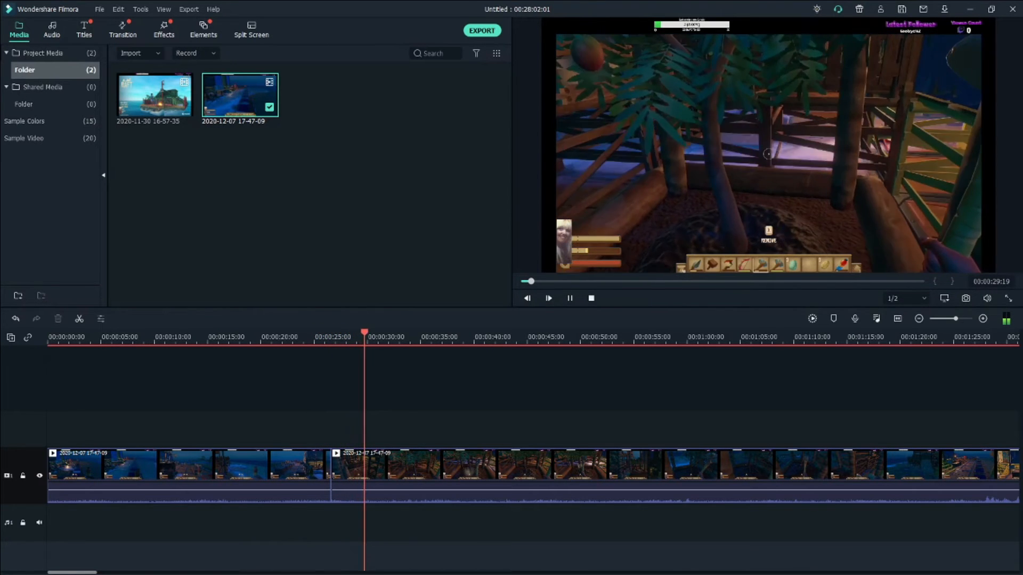
{"action": "key", "text": "space"}
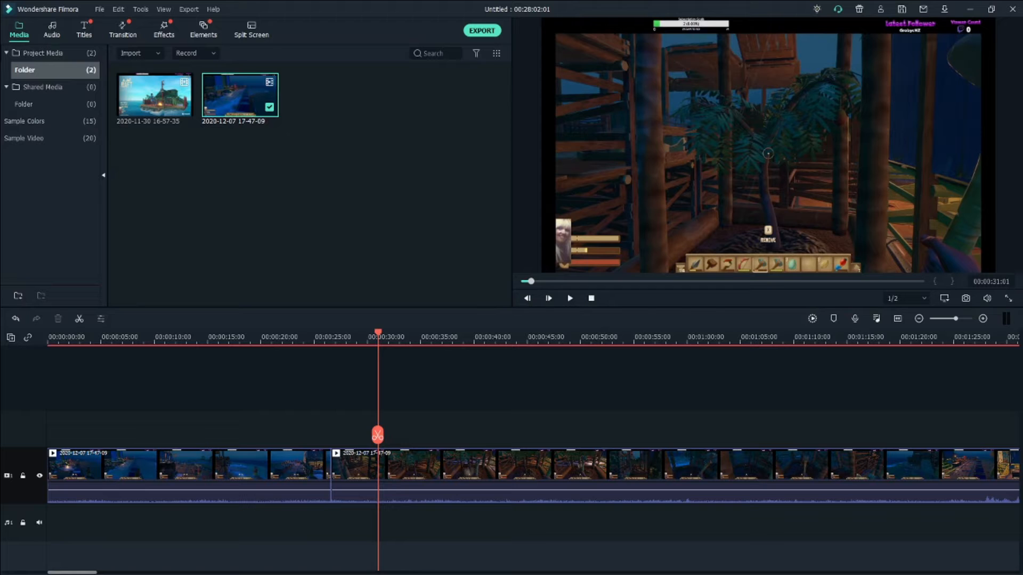
{"action": "left_click_drag", "start_coordinate": [378, 333], "coordinate": [254, 332]}
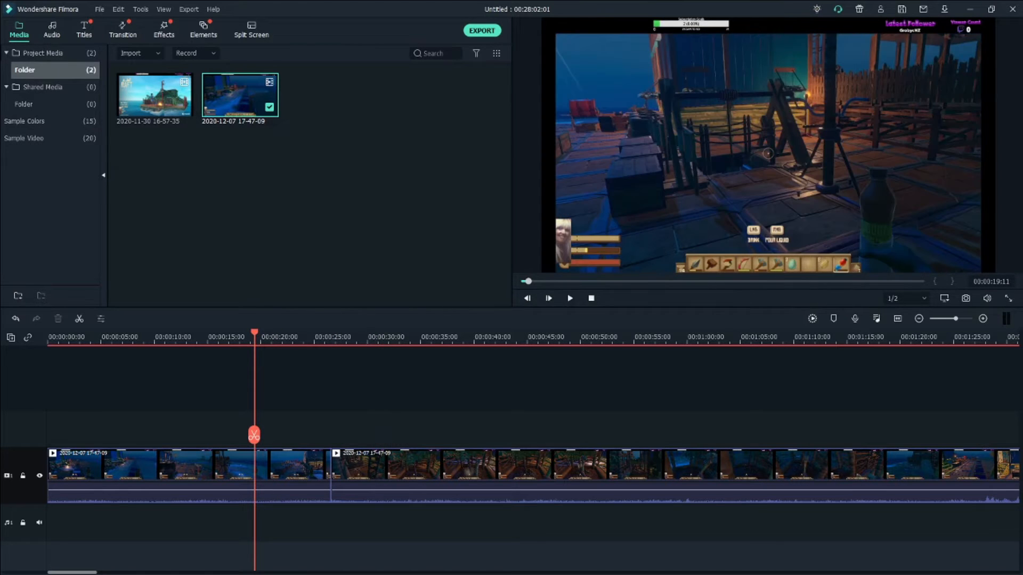
Browse the included transitions and apply Flash at the cut between the two timeline clips.
{"action": "left_click", "coordinate": [122, 29]}
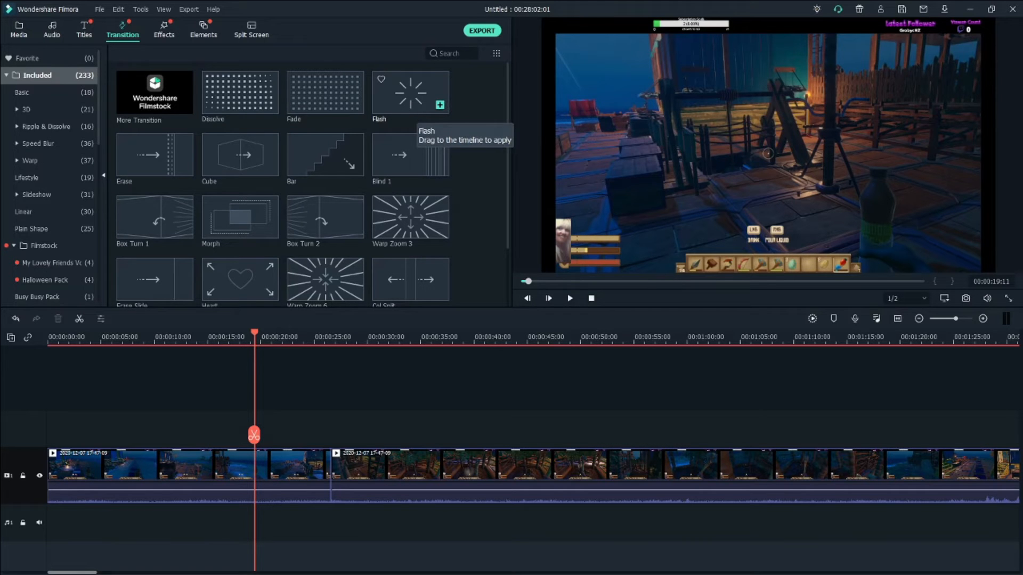
{"action": "scroll", "coordinate": [309, 183], "scroll_direction": "down", "scroll_amount": 2}
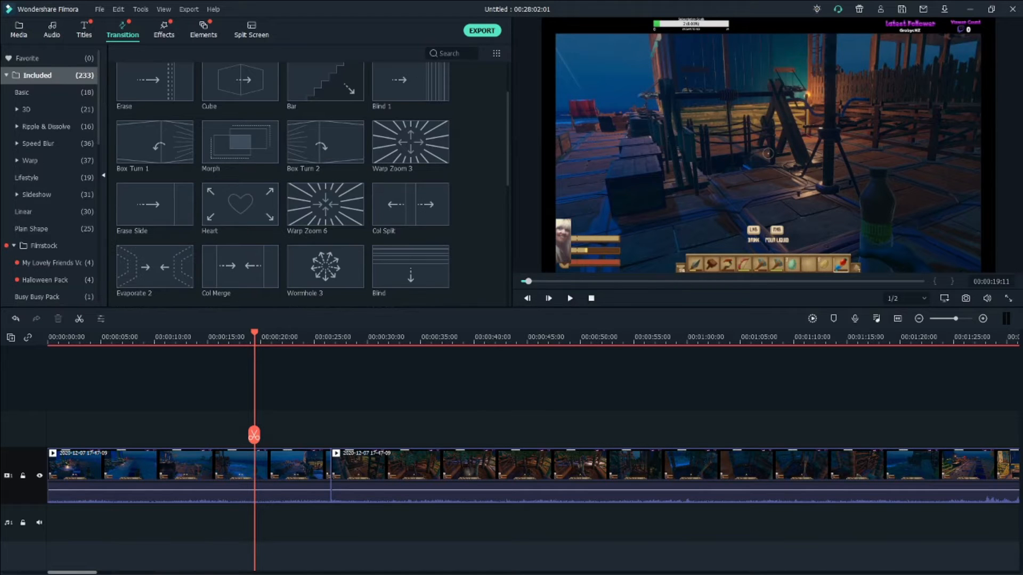
{"action": "scroll", "coordinate": [309, 184], "scroll_direction": "down", "scroll_amount": 10}
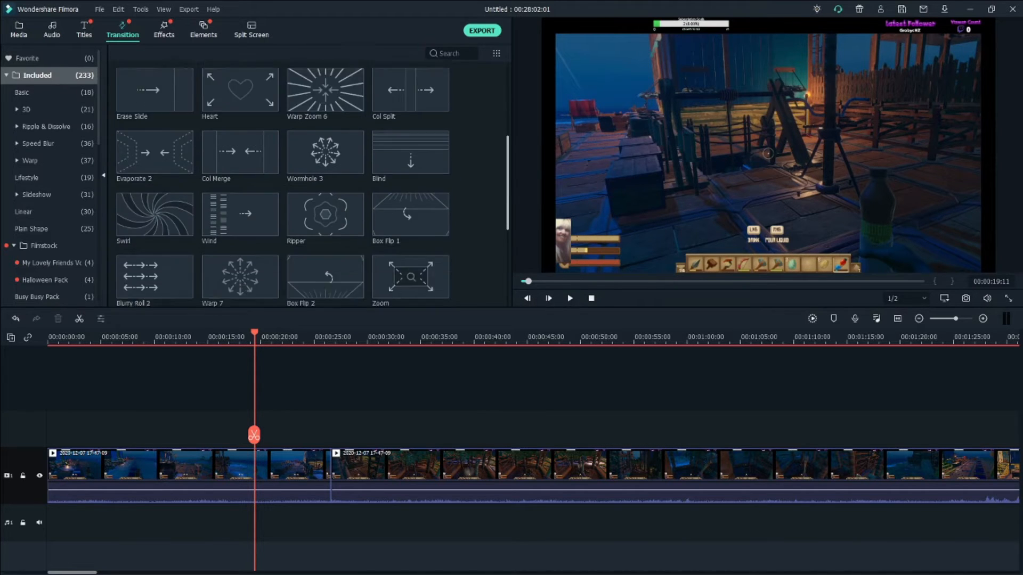
{"action": "scroll", "coordinate": [309, 183], "scroll_direction": "down", "scroll_amount": 8}
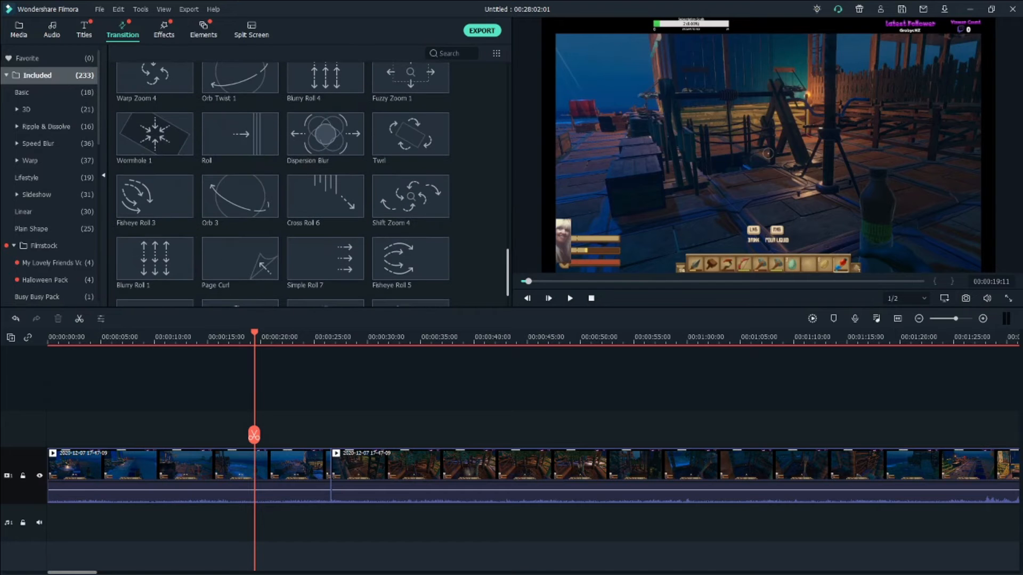
{"action": "scroll", "coordinate": [309, 183], "scroll_direction": "down", "scroll_amount": 10}
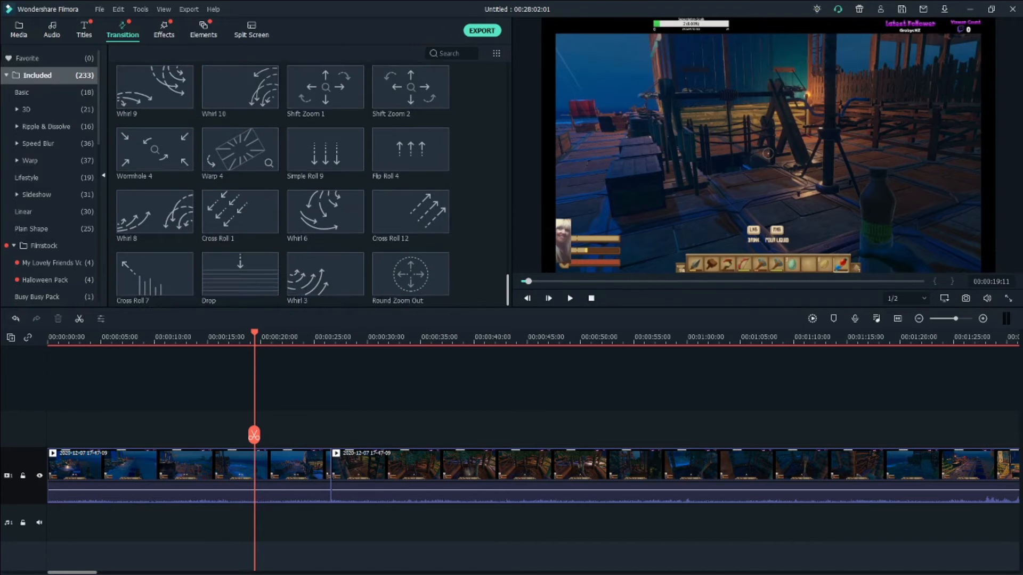
{"action": "scroll", "coordinate": [309, 184], "scroll_direction": "up", "scroll_amount": 10}
{"action": "left_click_drag", "start_coordinate": [507, 182], "coordinate": [506, 75]}
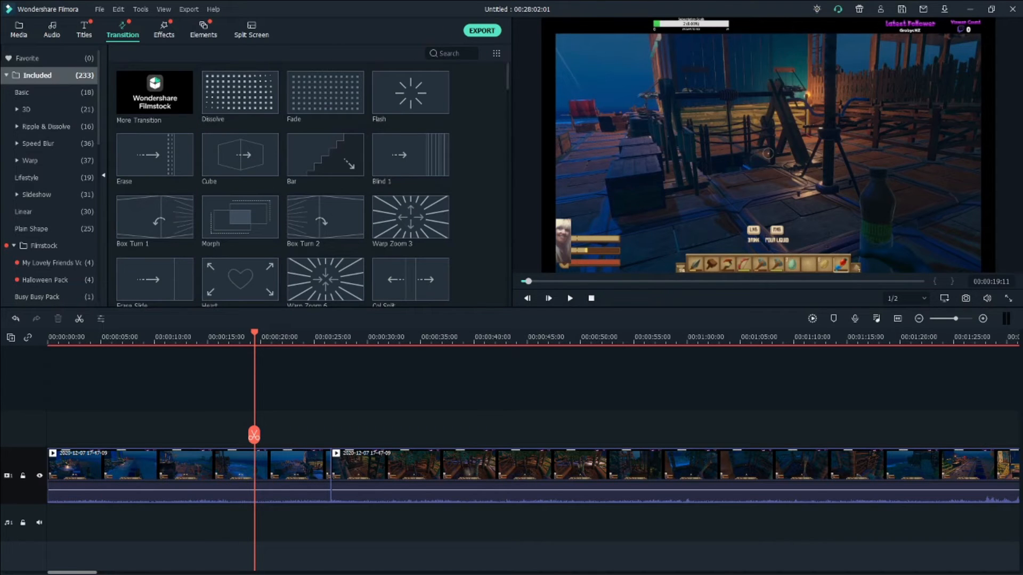
{"action": "left_click_drag", "start_coordinate": [410, 93], "coordinate": [331, 475]}
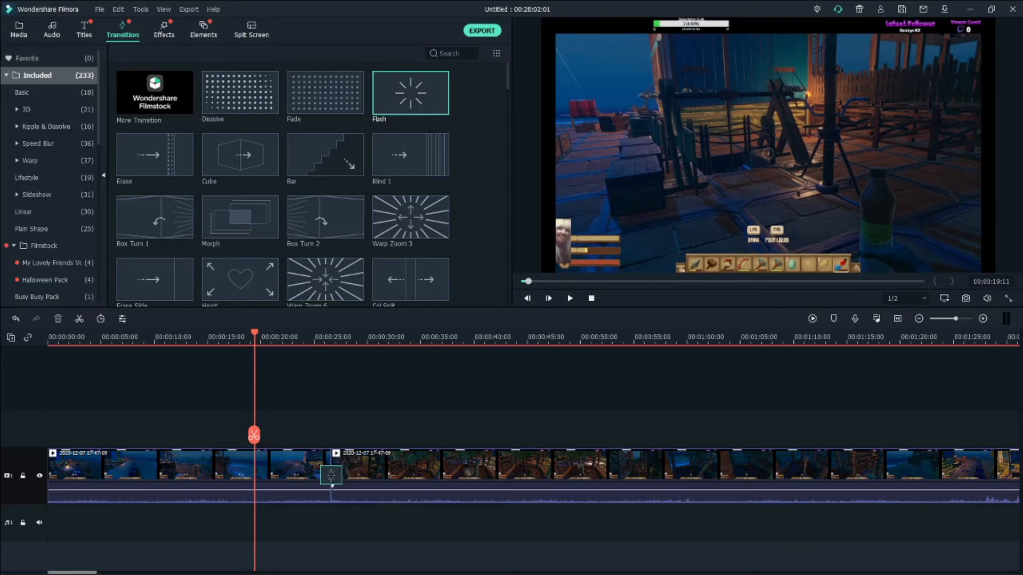
Lengthen the Flash transition on both sides of the cut and preview it, returning the playhead to 00:00:21:00.
{"action": "left_click_drag", "start_coordinate": [341, 474], "coordinate": [354, 475]}
{"action": "left_click", "coordinate": [569, 298]}
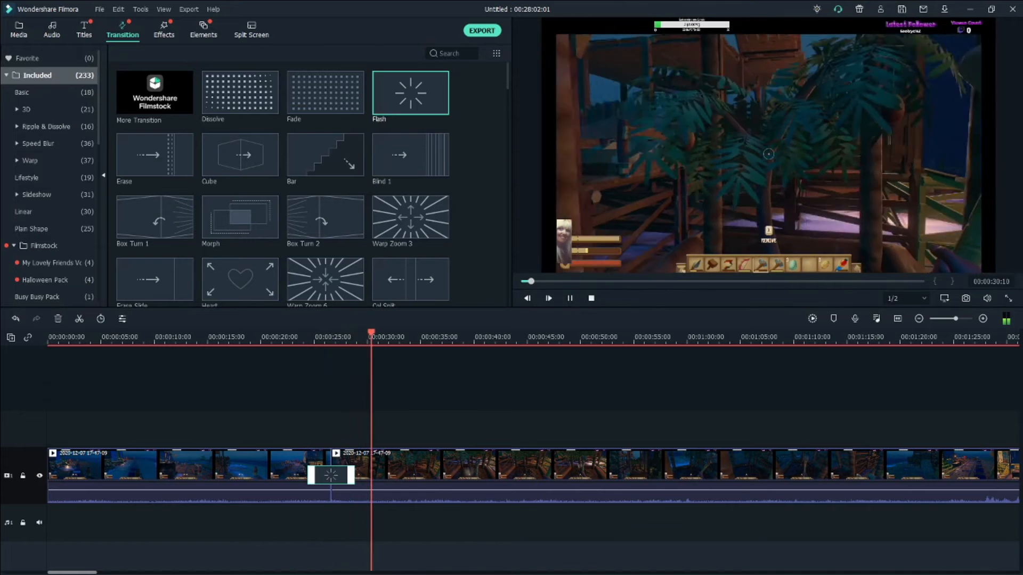
{"action": "key", "text": "space"}
{"action": "left_click_drag", "start_coordinate": [380, 333], "coordinate": [271, 332]}
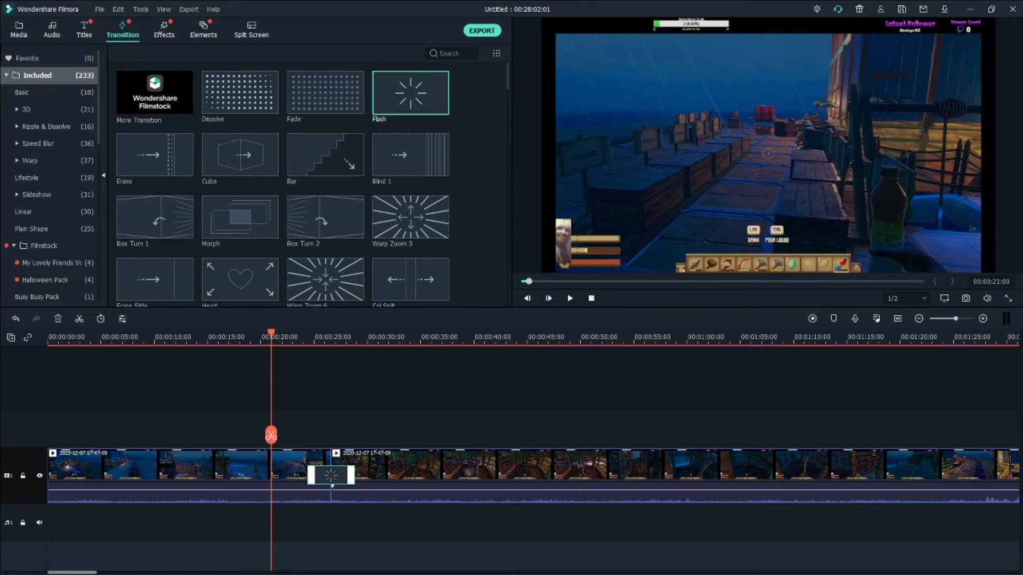
Shorten the Flash transition to a narrow strip around the cut and play back across it.
{"action": "left_click_drag", "start_coordinate": [309, 475], "coordinate": [326, 475]}
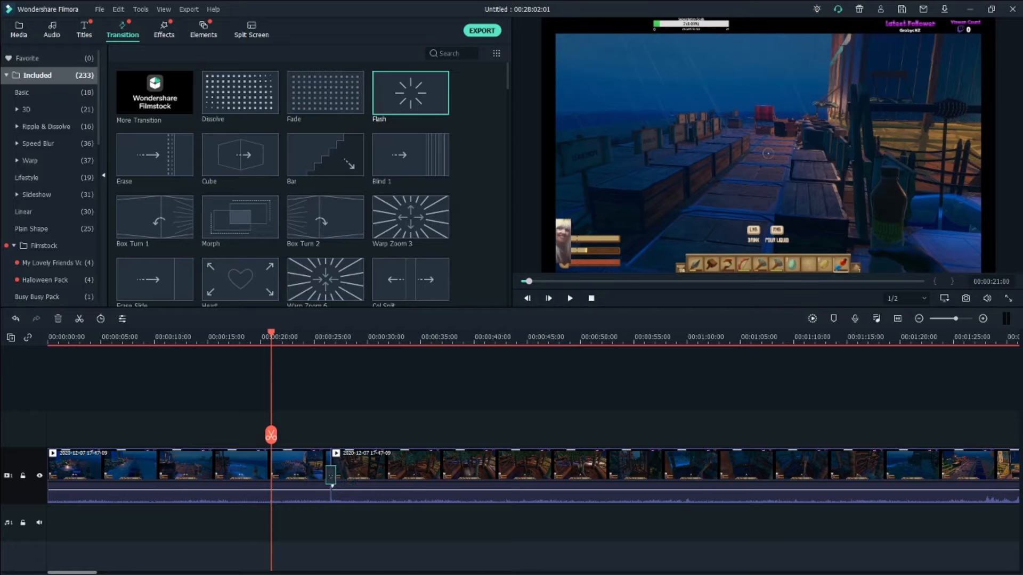
{"action": "key", "text": "space"}
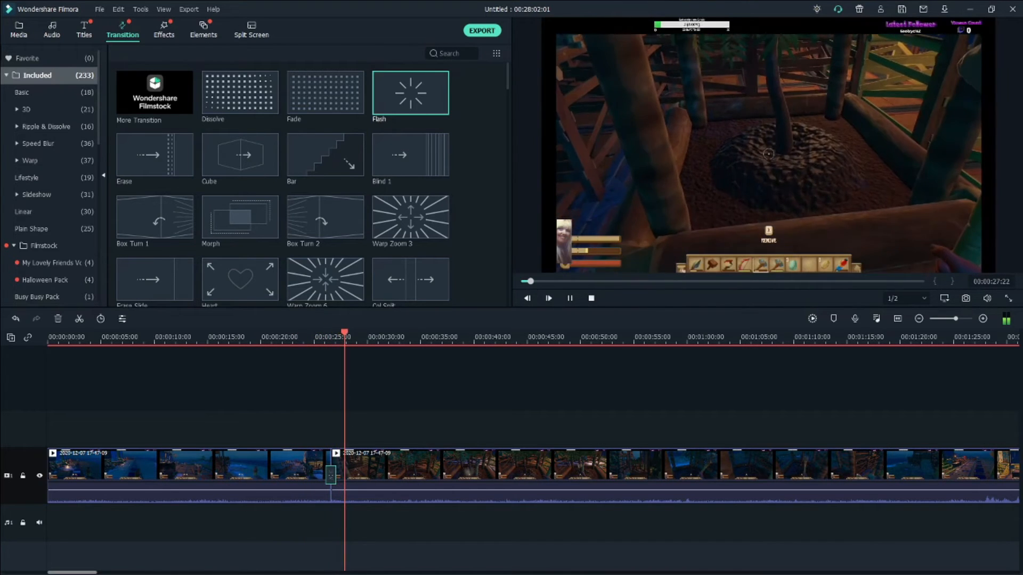
Stop playback, return the playhead to 00:00:21:16 and delete the Flash transition from the cut between the clips.
{"action": "key", "text": "space"}
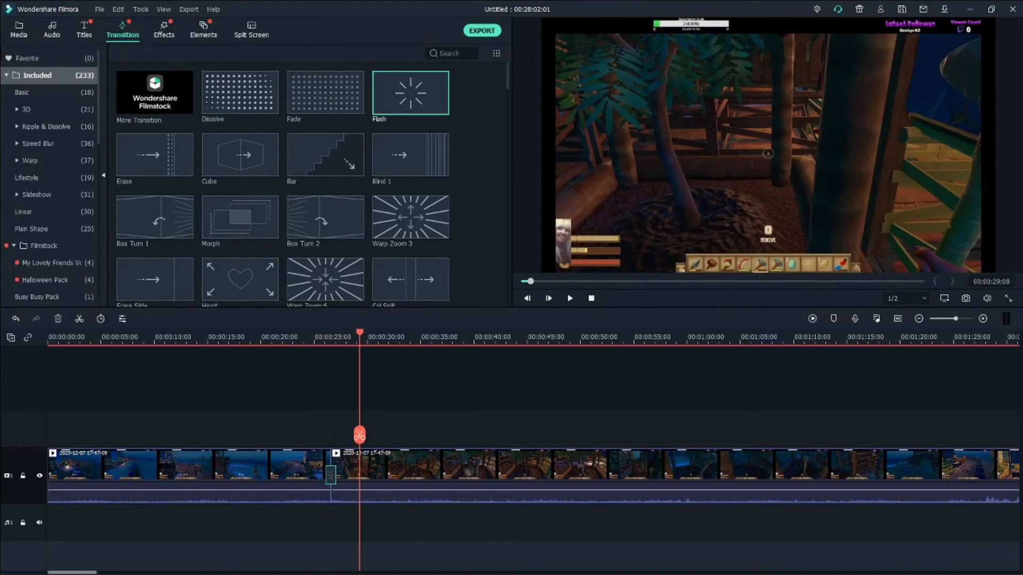
{"action": "left_click_drag", "start_coordinate": [360, 435], "coordinate": [278, 435]}
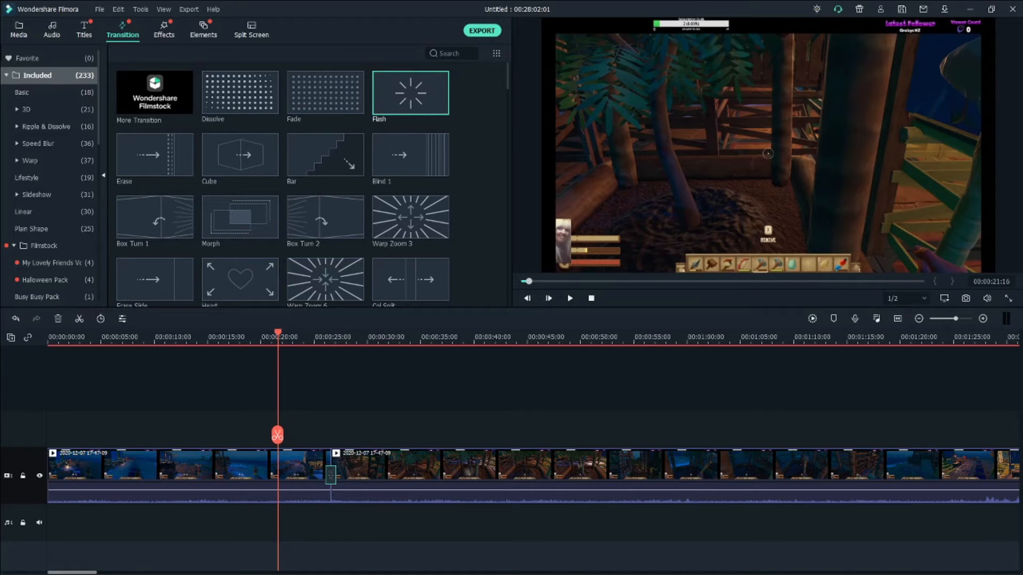
{"action": "right_click", "coordinate": [331, 476]}
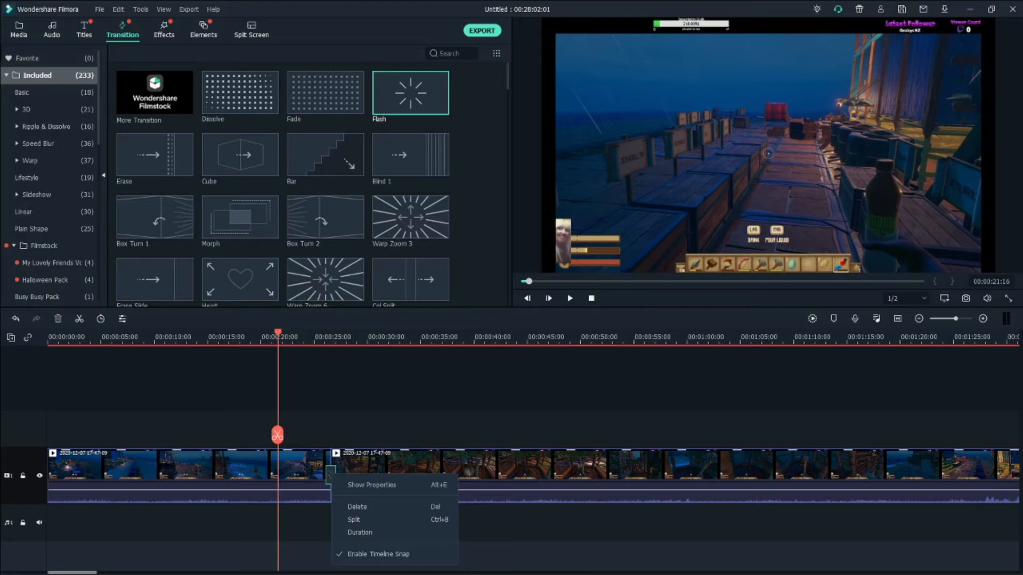
{"action": "left_click", "coordinate": [357, 507]}
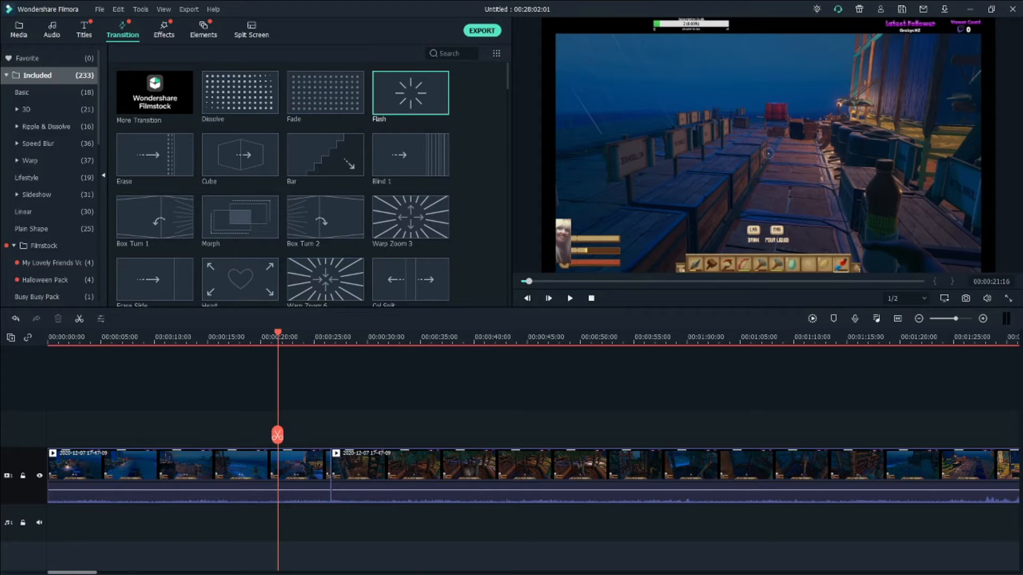
Preview the Warp Zoom 5 transition and apply it at the cut between the two timeline clips.
{"action": "left_click_drag", "start_coordinate": [507, 76], "coordinate": [507, 122]}
{"action": "left_click", "coordinate": [240, 218]}
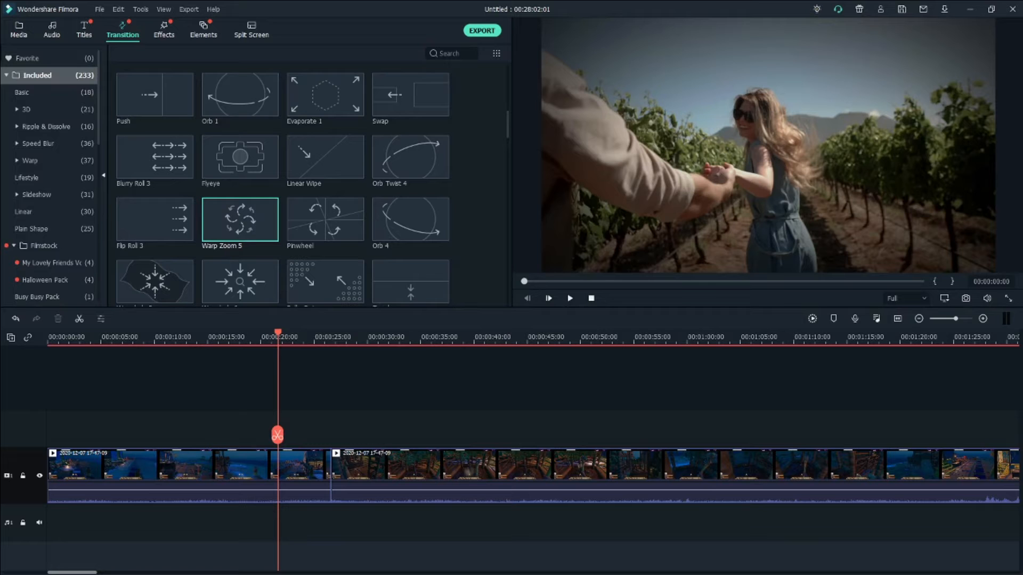
{"action": "left_click", "coordinate": [570, 299]}
{"action": "left_click_drag", "start_coordinate": [240, 222], "coordinate": [331, 474]}
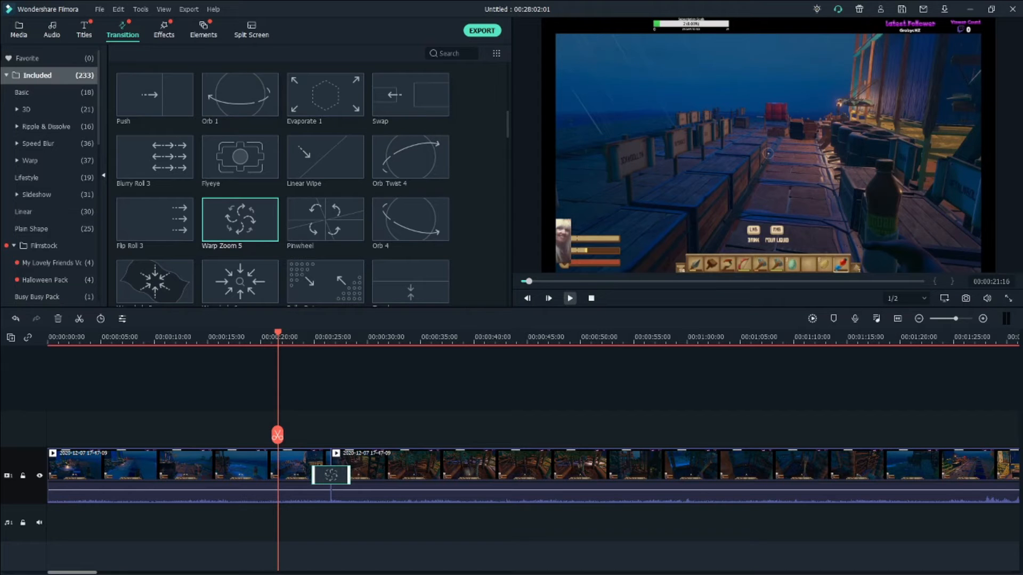
Play back across the Warp Zoom 5 transition, return the playhead to 00:00:19:11 and delete the transition.
{"action": "left_click", "coordinate": [570, 298]}
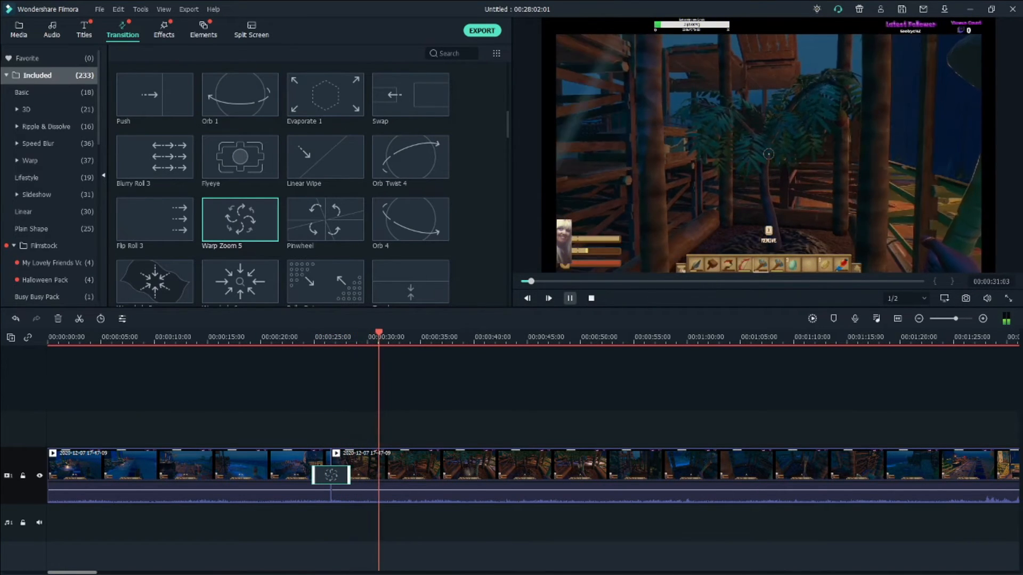
{"action": "key", "text": "space"}
{"action": "left_click_drag", "start_coordinate": [383, 337], "coordinate": [254, 337]}
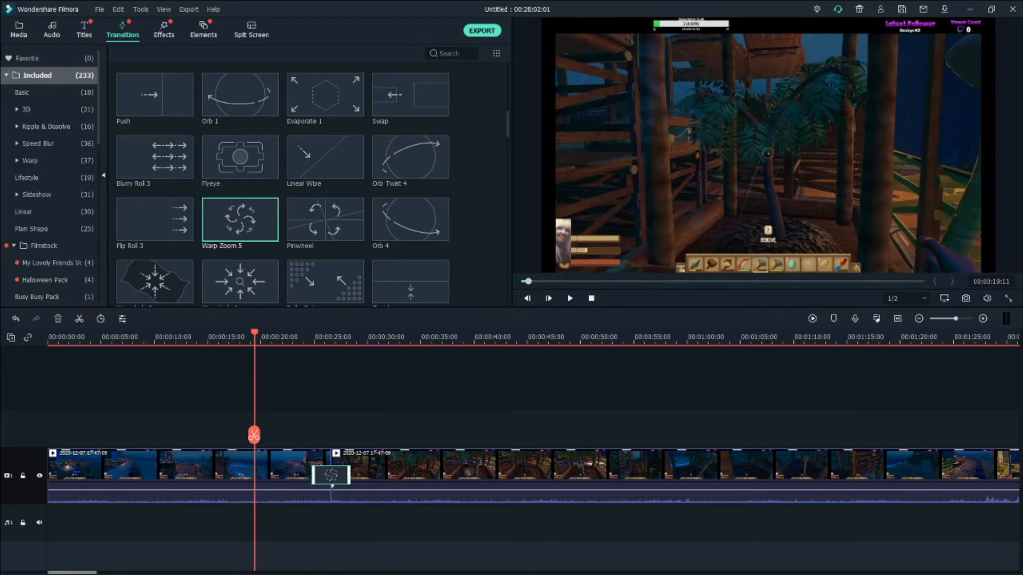
{"action": "right_click", "coordinate": [331, 474]}
{"action": "left_click", "coordinate": [357, 508]}
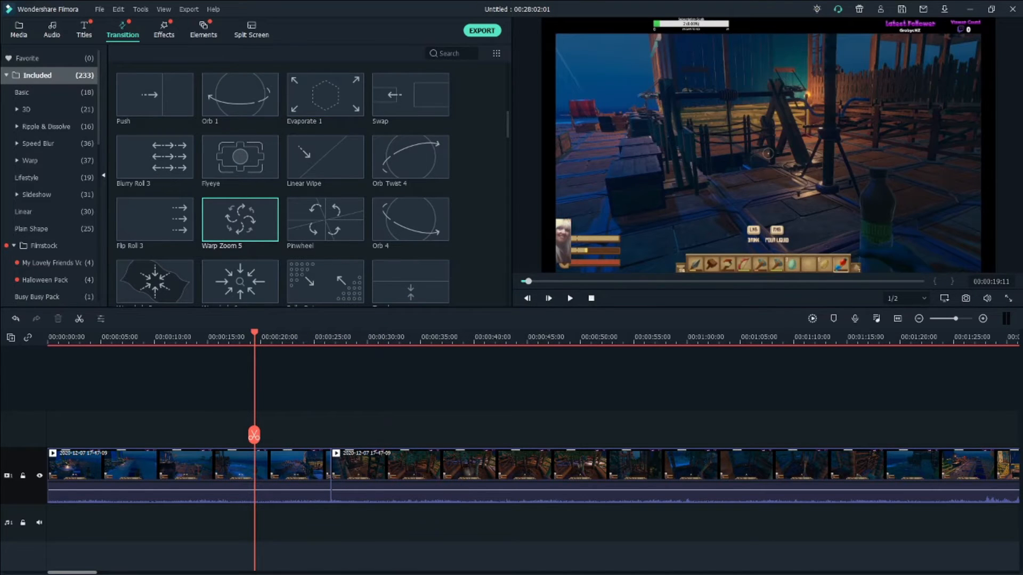
Look through the Slideshow category and the full Included set for another transition to try.
{"action": "scroll", "coordinate": [283, 181], "scroll_direction": "down", "scroll_amount": 10}
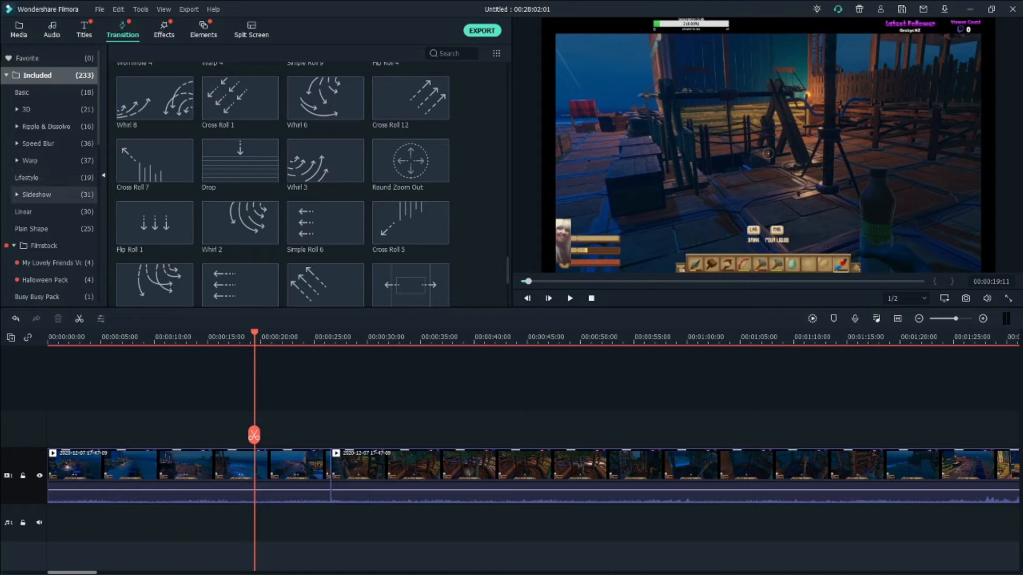
{"action": "left_click", "coordinate": [37, 195]}
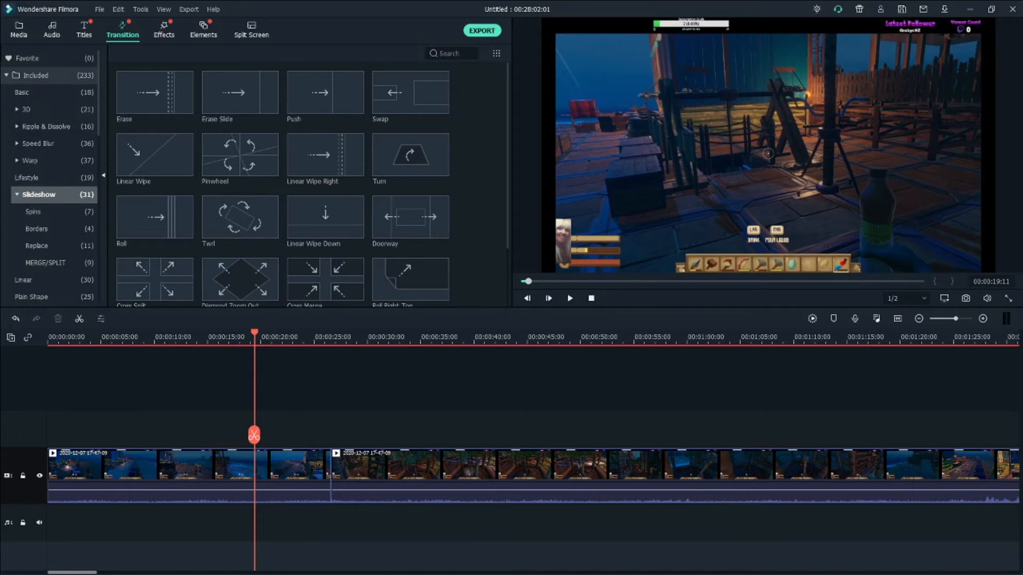
{"action": "left_click", "coordinate": [36, 75]}
{"action": "left_click", "coordinate": [35, 76]}
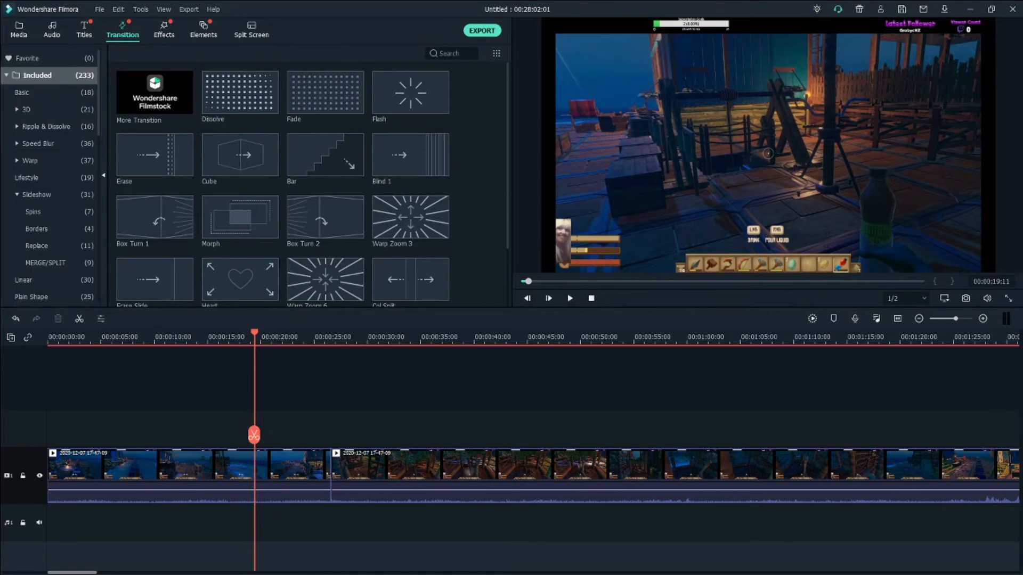
{"action": "scroll", "coordinate": [325, 107], "scroll_direction": "down", "scroll_amount": 15}
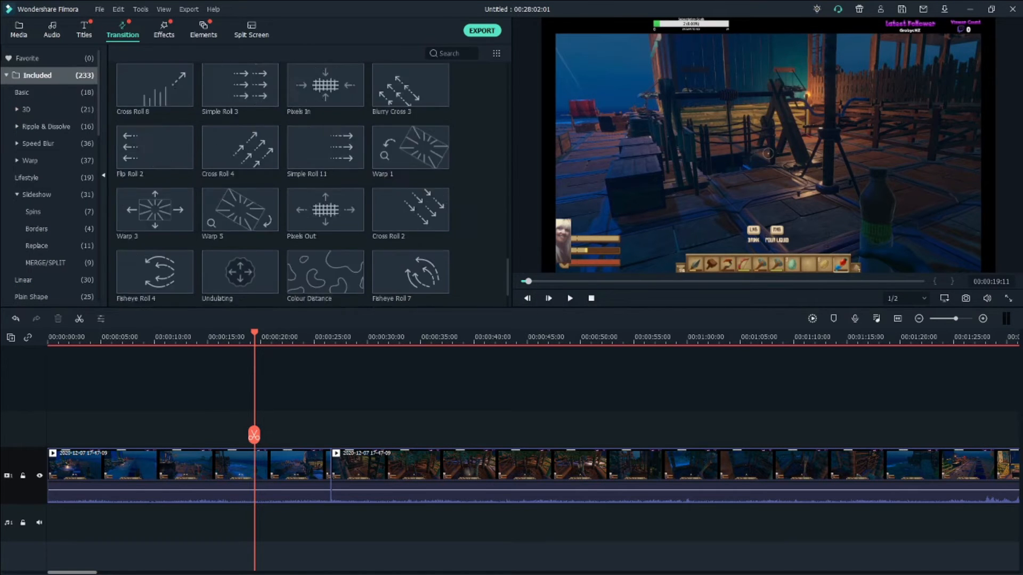
{"action": "scroll", "coordinate": [282, 182], "scroll_direction": "down", "scroll_amount": 2}
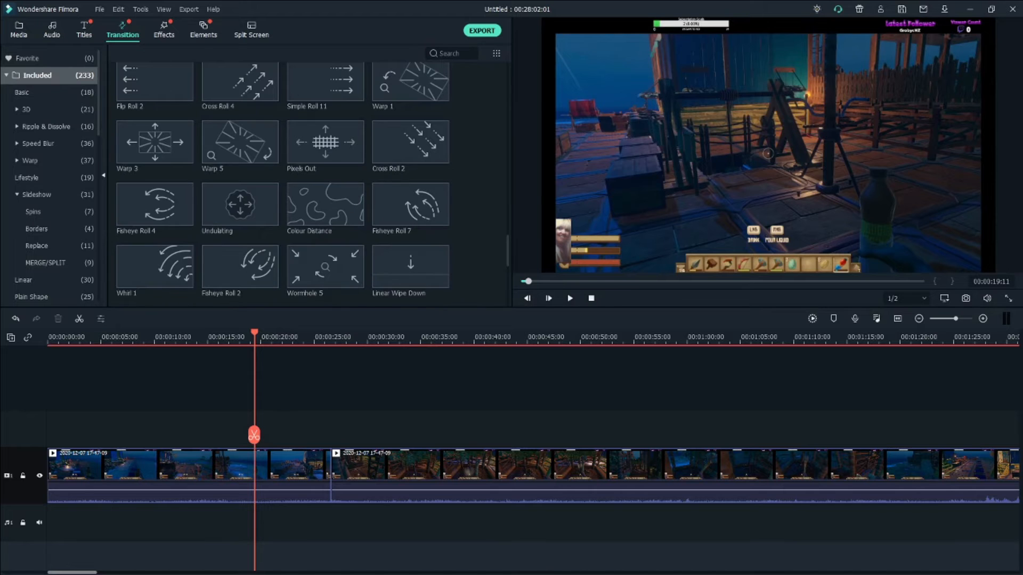
Preview the Colour Distance transition and apply it at the cut between the two clips.
{"action": "left_click", "coordinate": [325, 204]}
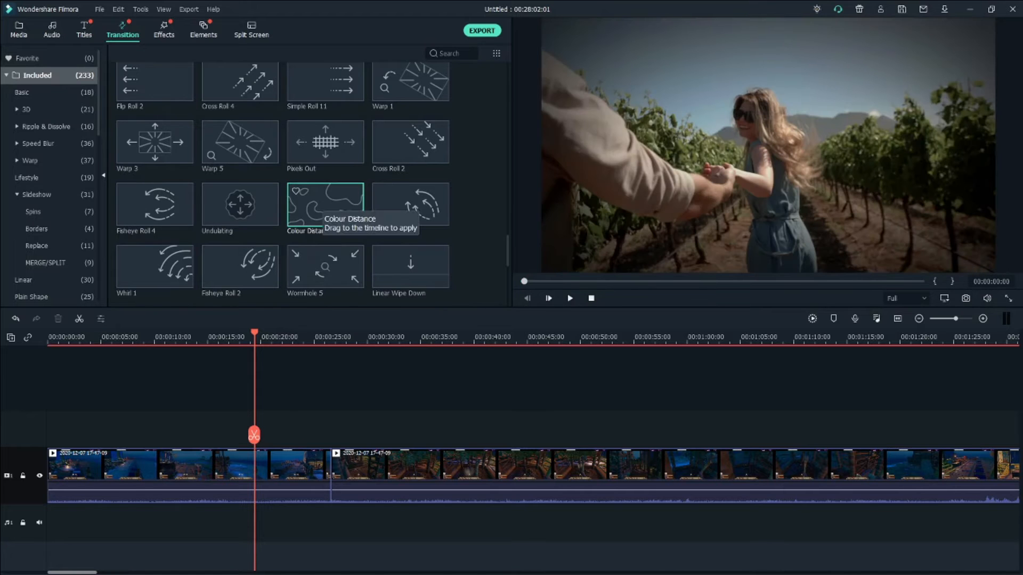
{"action": "left_click", "coordinate": [569, 298]}
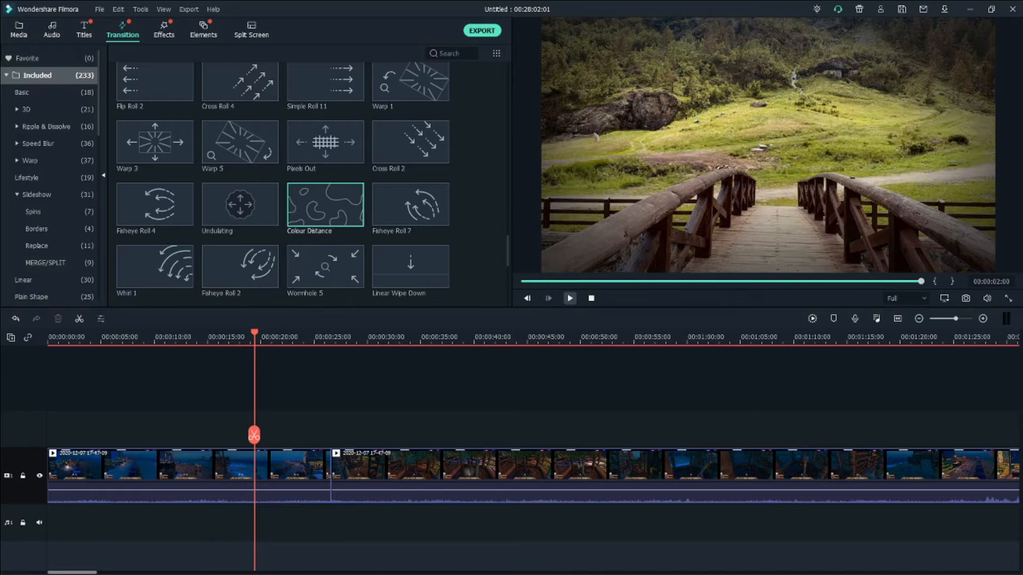
{"action": "left_click", "coordinate": [548, 298]}
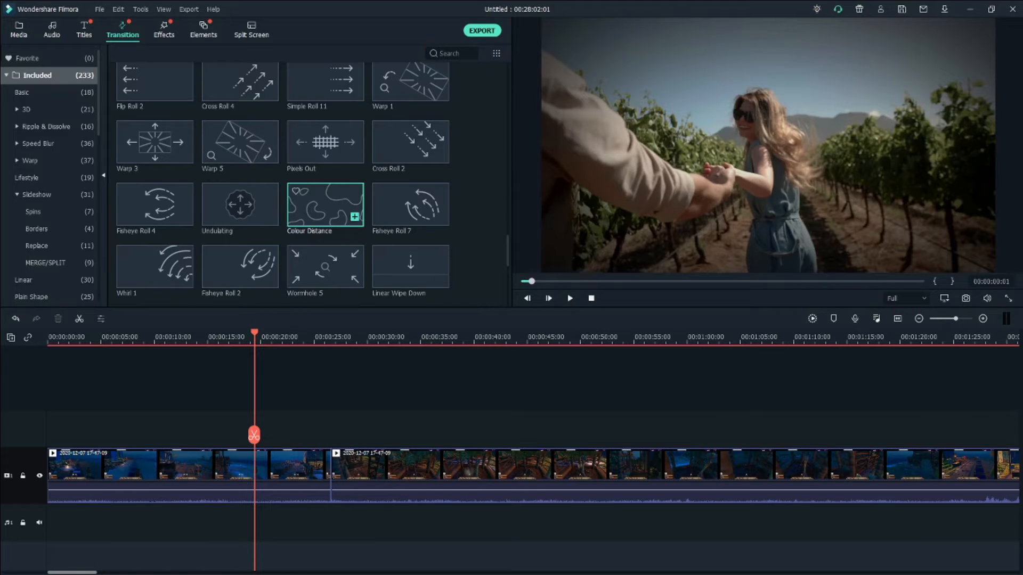
{"action": "left_click_drag", "start_coordinate": [324, 205], "coordinate": [331, 475]}
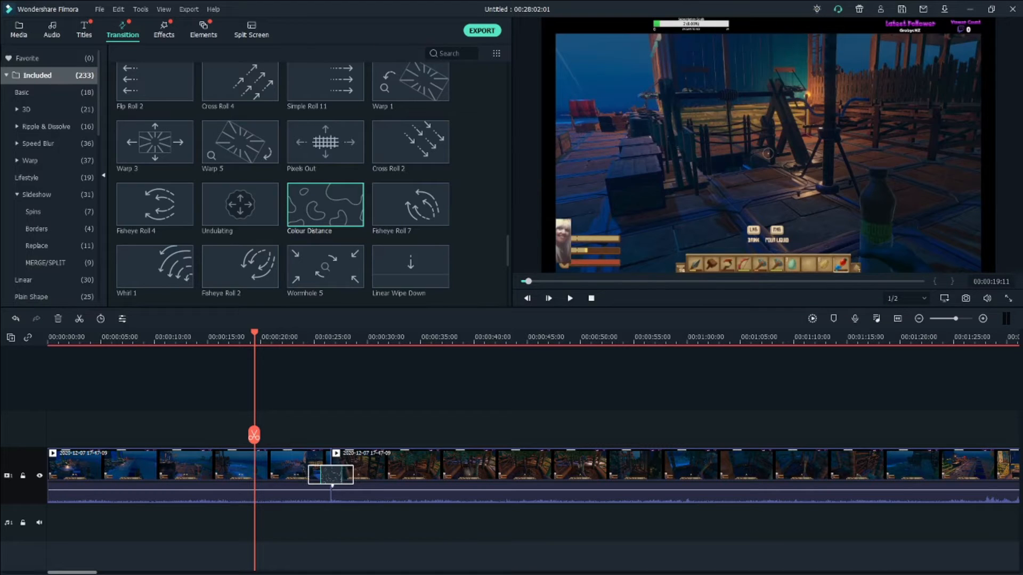
Play back across the Colour Distance transition from 00:00:23:22, return the playhead to 00:00:18:07 and delete the transition.
{"action": "left_click_drag", "start_coordinate": [254, 332], "coordinate": [301, 332]}
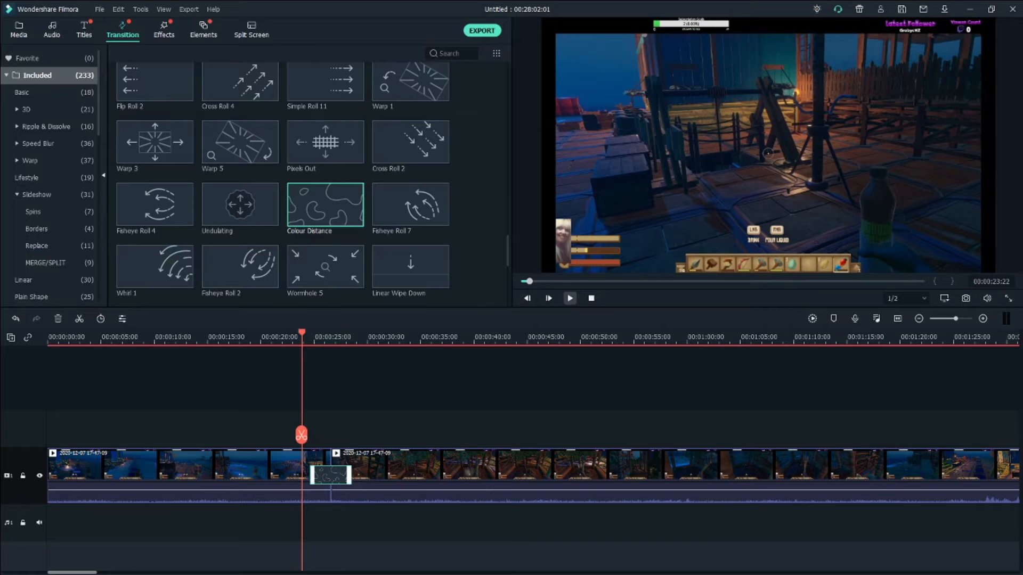
{"action": "left_click", "coordinate": [569, 298]}
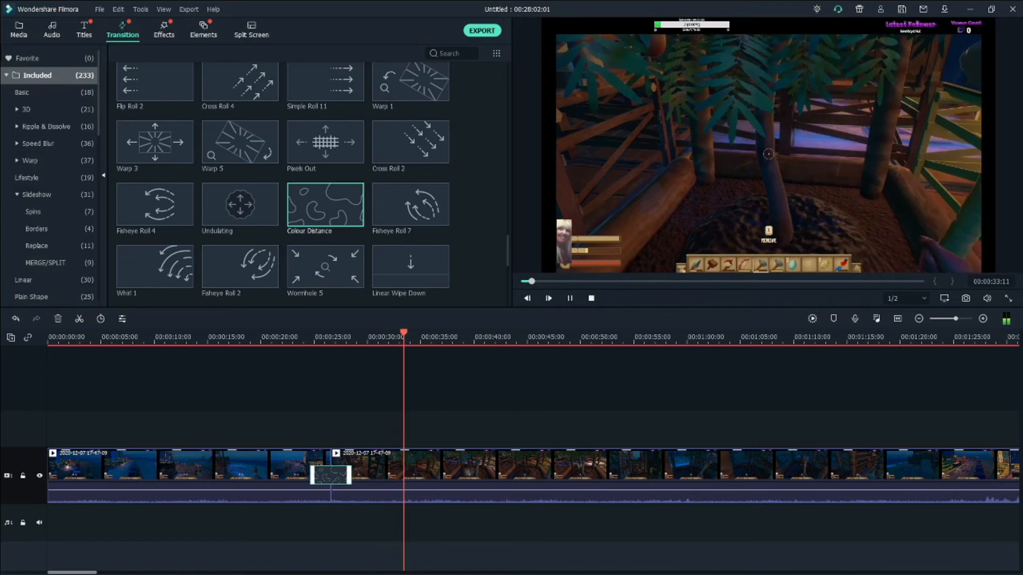
{"action": "key", "text": "space"}
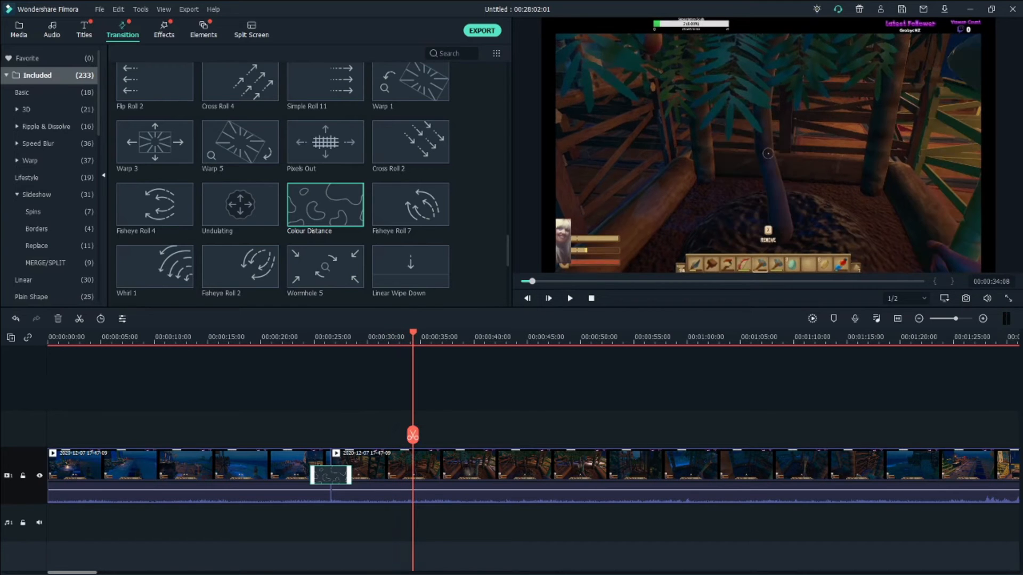
{"action": "left_click_drag", "start_coordinate": [413, 435], "coordinate": [242, 435]}
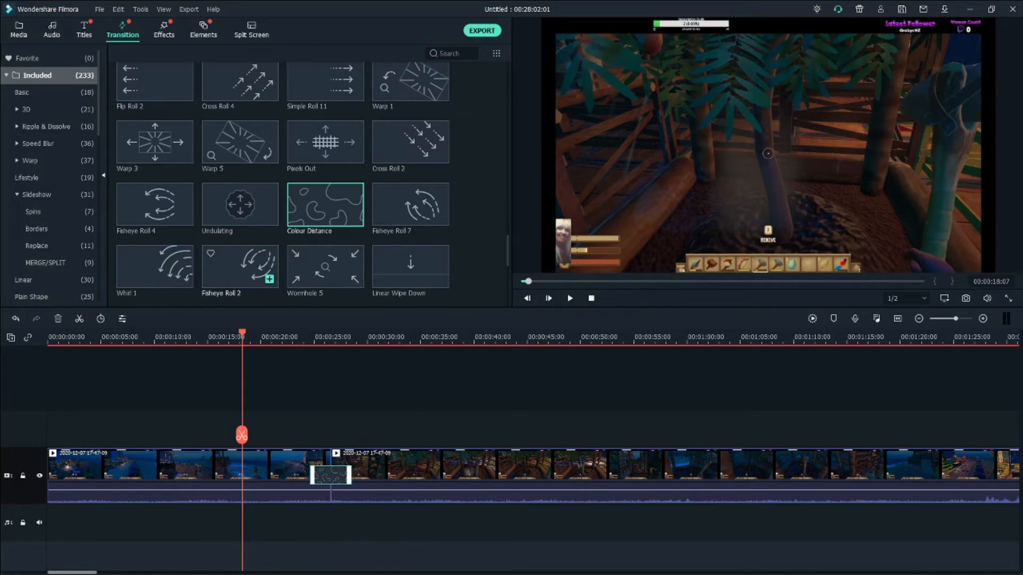
{"action": "right_click", "coordinate": [331, 473]}
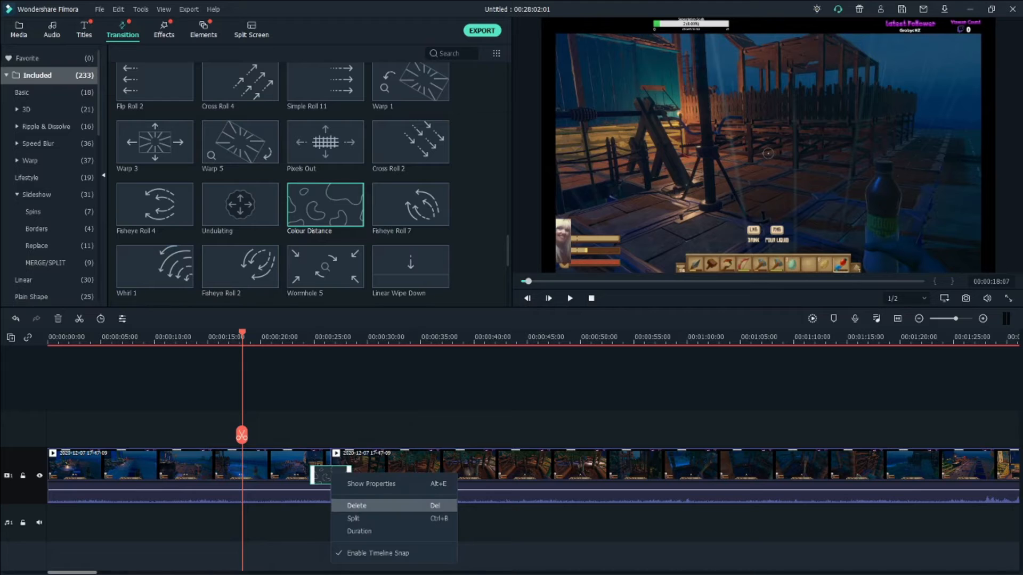
{"action": "left_click", "coordinate": [356, 506]}
Apply the Fisheye Roll 2 transition at the cut and play back across it from 00:00:24:03.
{"action": "left_click_drag", "start_coordinate": [240, 267], "coordinate": [331, 474]}
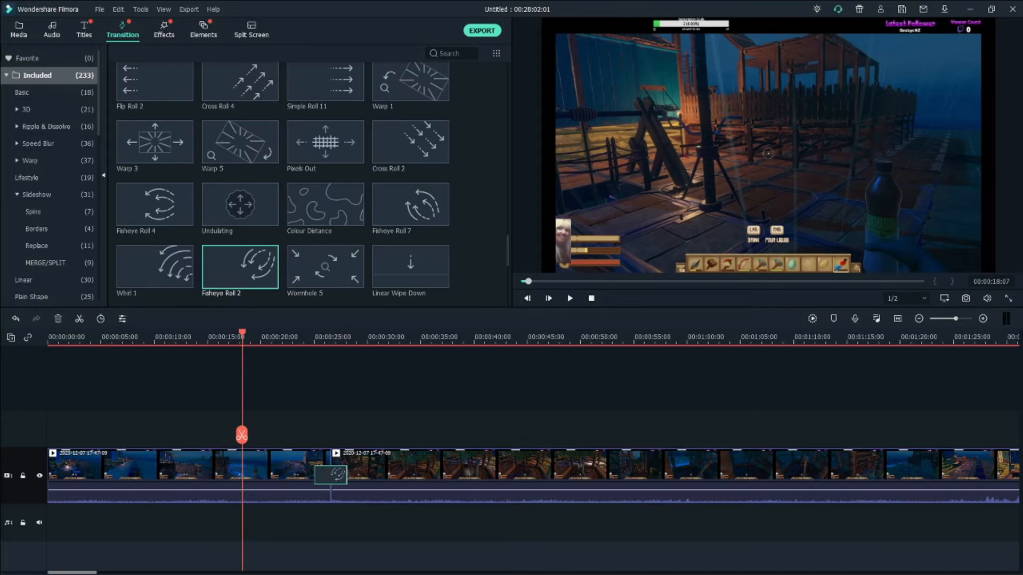
{"action": "left_click_drag", "start_coordinate": [242, 333], "coordinate": [304, 333]}
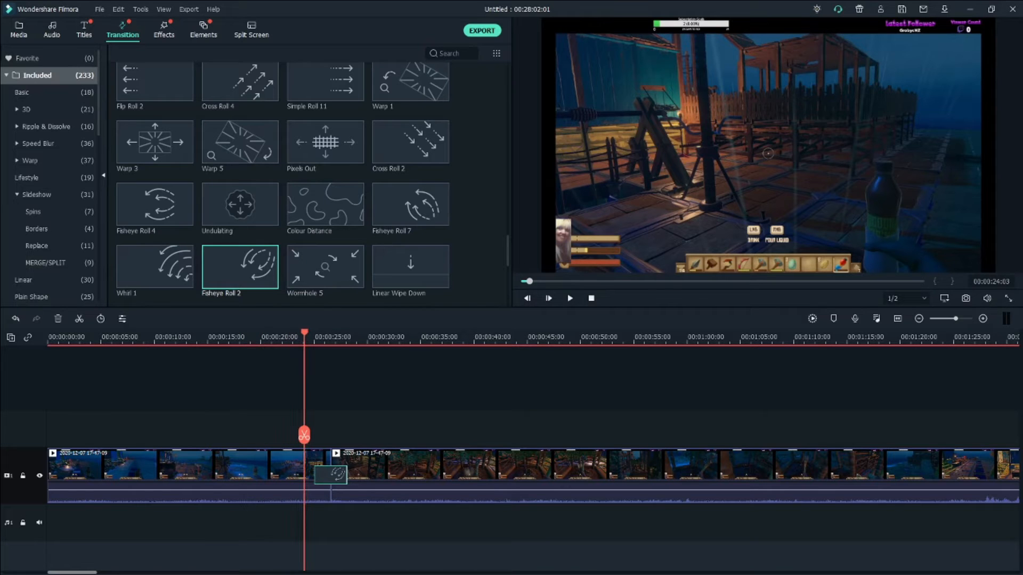
{"action": "left_click", "coordinate": [570, 298]}
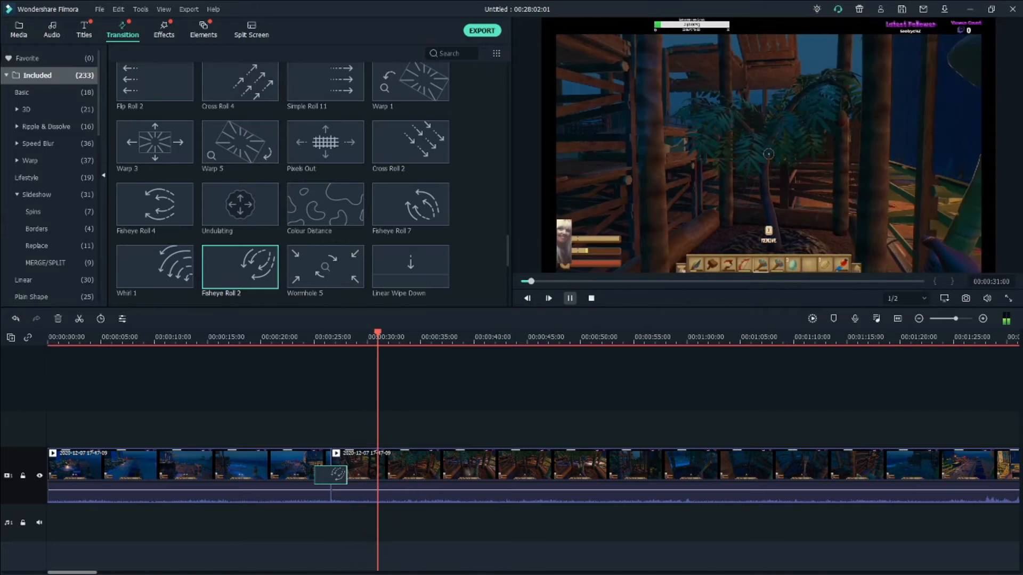
{"action": "key", "text": "space"}
Return the playhead to 00:00:16:18 and delete the Fisheye Roll 2 transition from the cut.
{"action": "left_click_drag", "start_coordinate": [381, 435], "coordinate": [226, 434]}
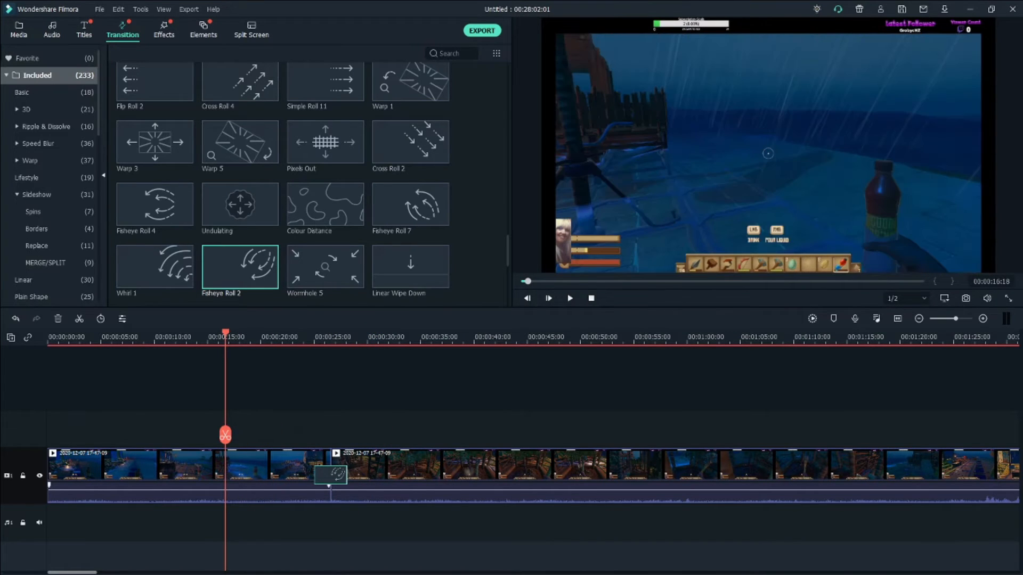
{"action": "right_click", "coordinate": [329, 478]}
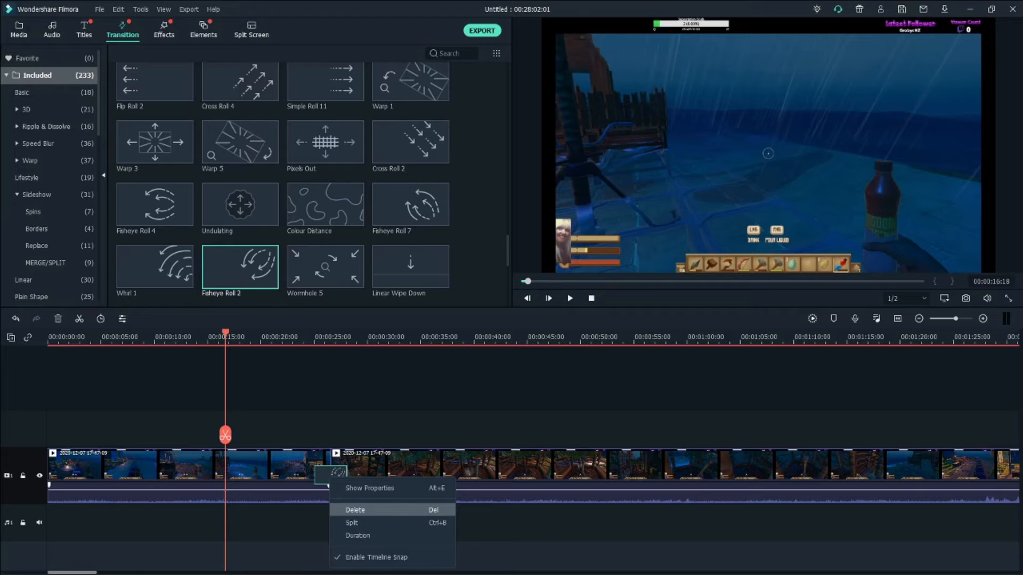
{"action": "left_click", "coordinate": [354, 510]}
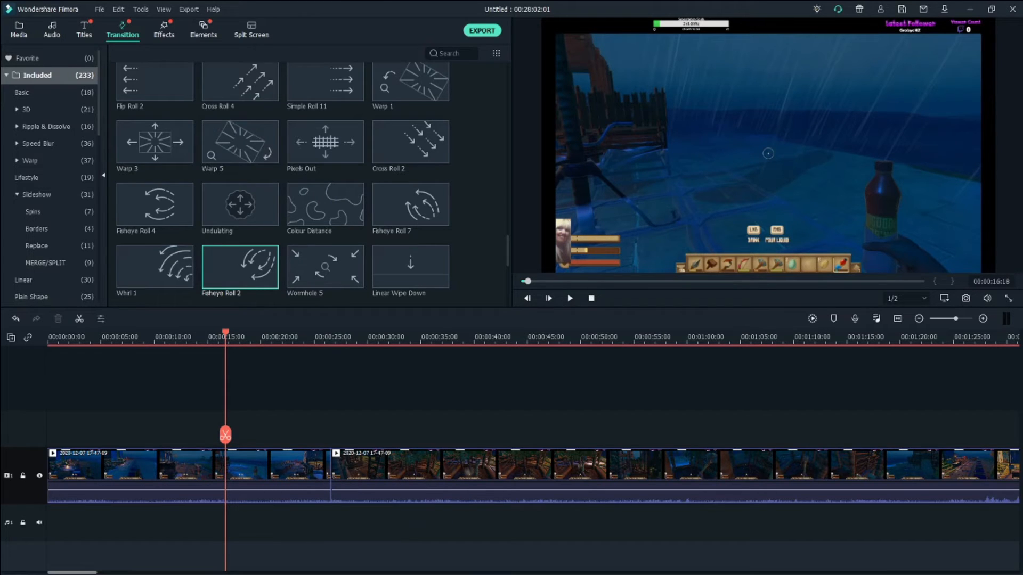
Apply the Fade transition at the cut and play back across it from 00:00:24:15, returning the playhead to 00:00:18:11.
{"action": "scroll", "coordinate": [325, 207], "scroll_direction": "up", "scroll_amount": 10}
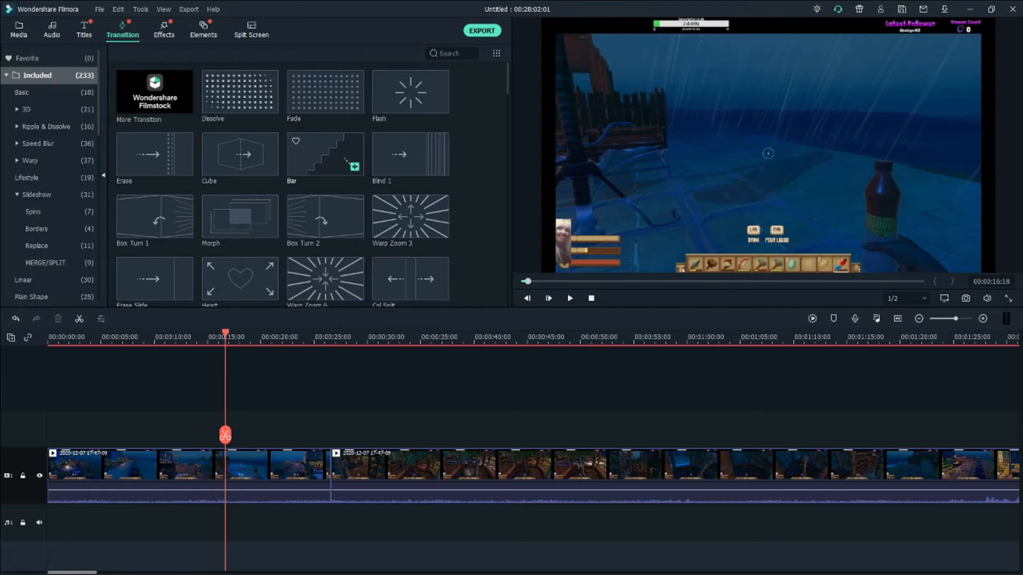
{"action": "left_click_drag", "start_coordinate": [325, 91], "coordinate": [330, 474]}
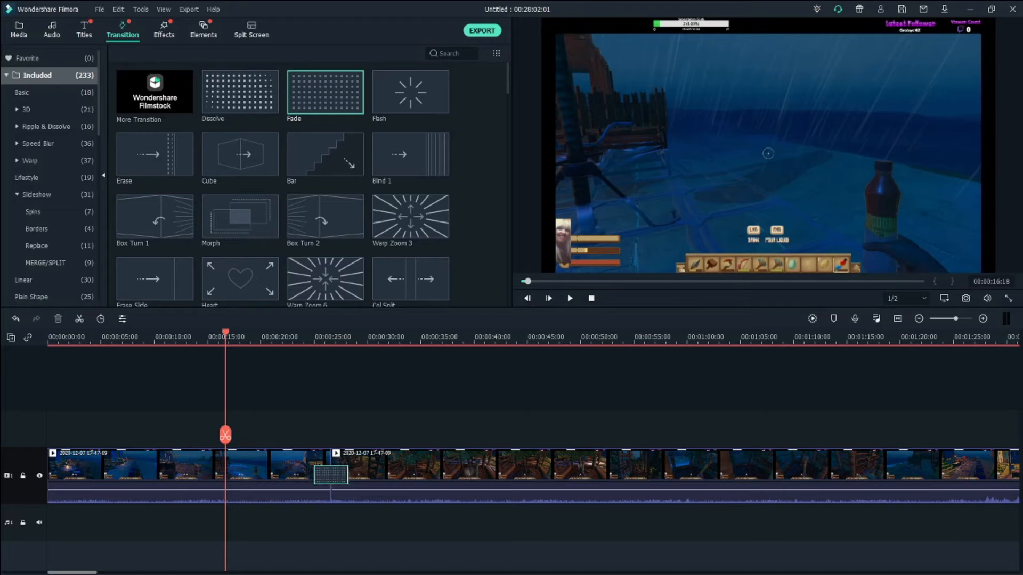
{"action": "left_click_drag", "start_coordinate": [224, 333], "coordinate": [310, 332]}
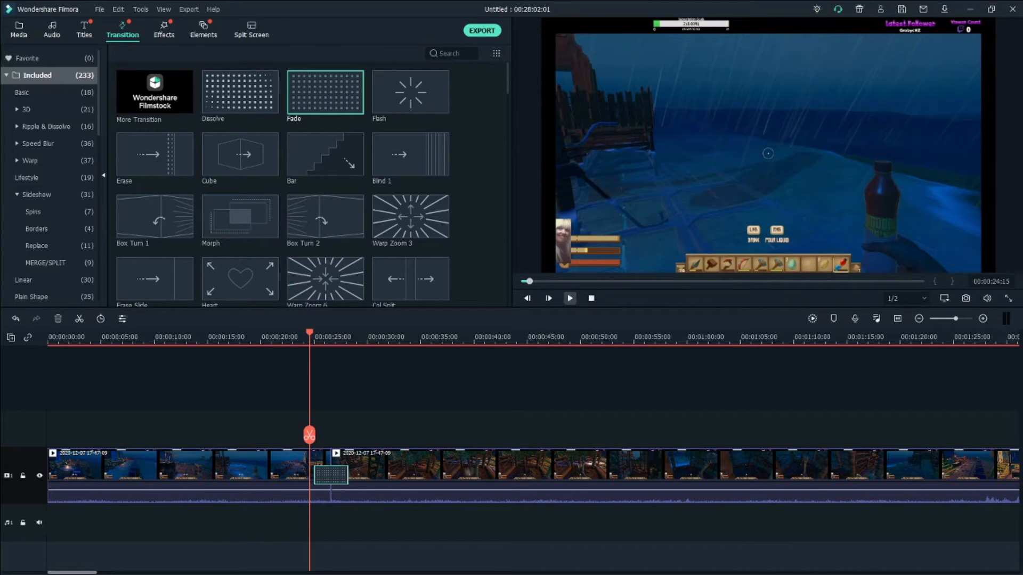
{"action": "left_click", "coordinate": [569, 298]}
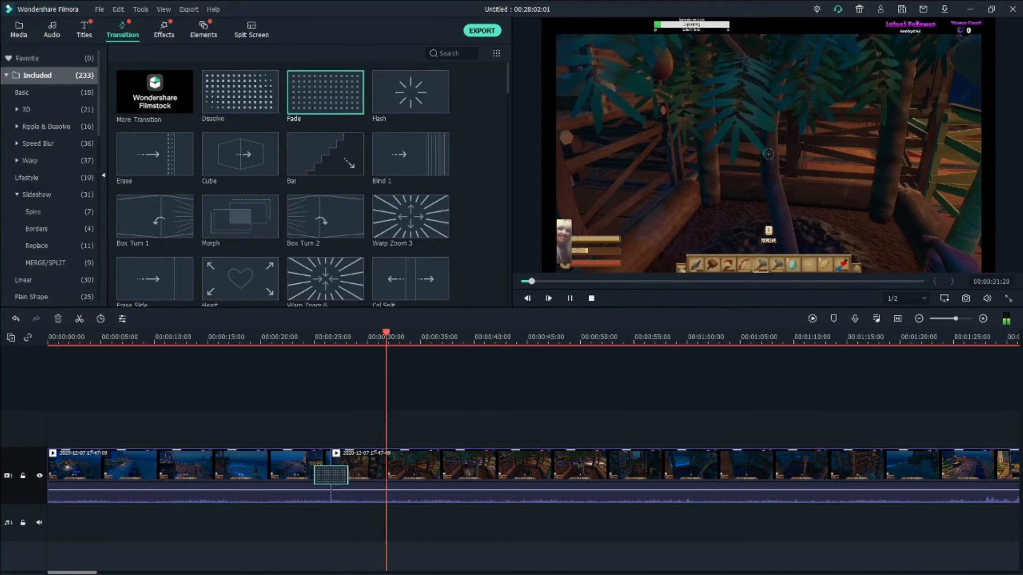
{"action": "key", "text": "space"}
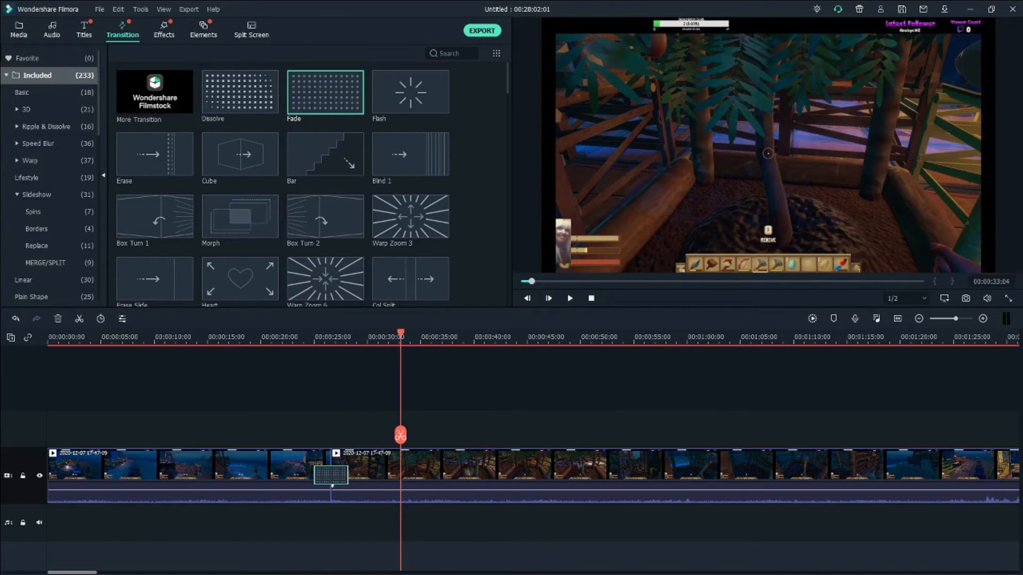
{"action": "left_click_drag", "start_coordinate": [401, 435], "coordinate": [243, 435]}
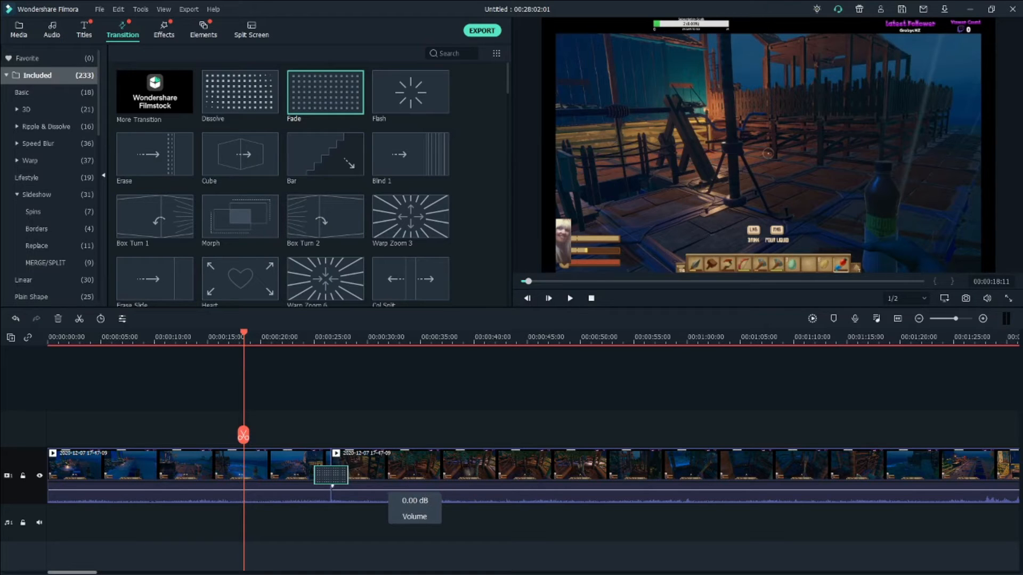
Move the playhead to 00:00:23:22 and delete the Fade transition from the cut.
{"action": "left_click_drag", "start_coordinate": [244, 435], "coordinate": [302, 436]}
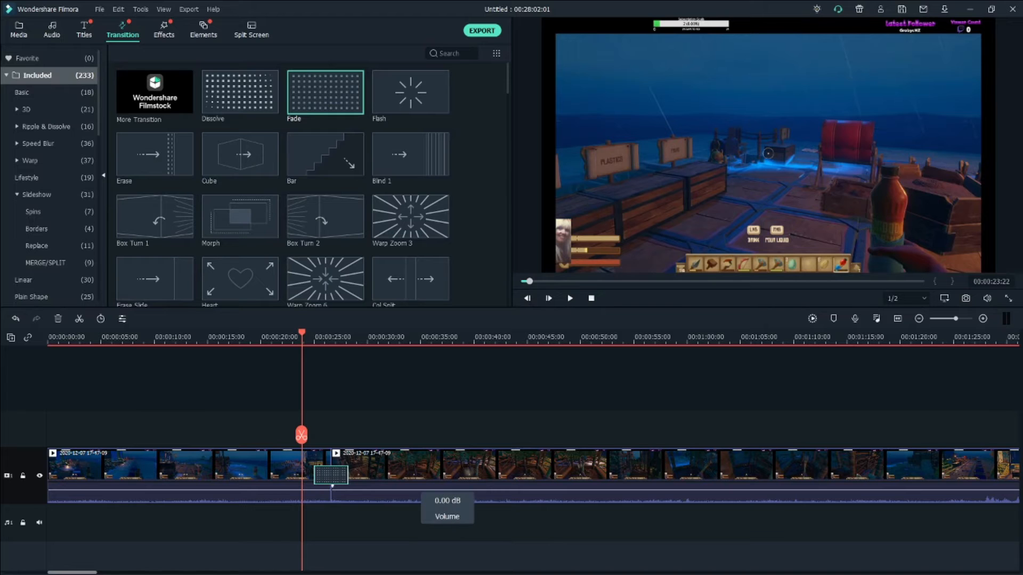
{"action": "left_click_drag", "start_coordinate": [448, 489], "coordinate": [447, 488]}
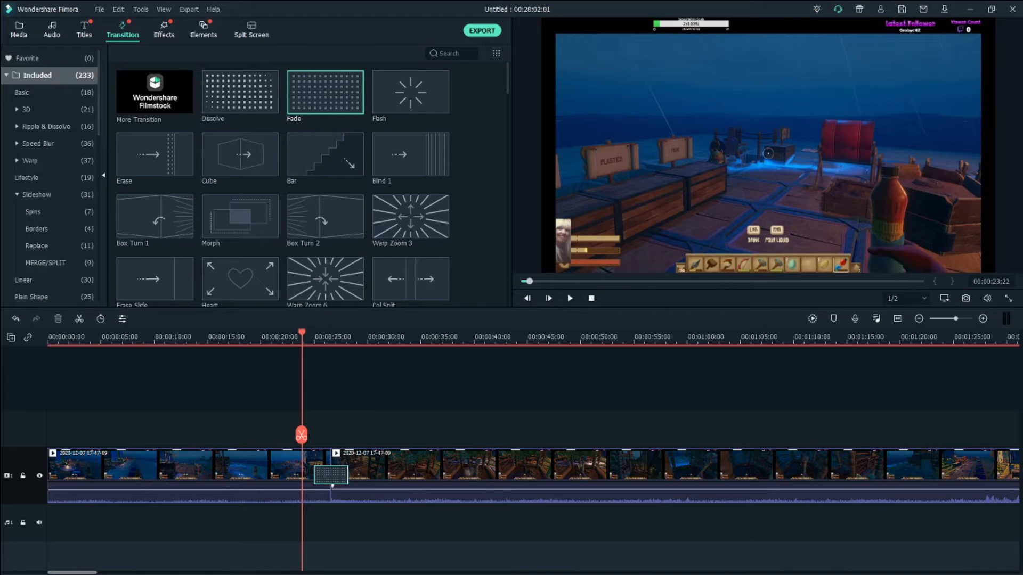
{"action": "right_click", "coordinate": [338, 476]}
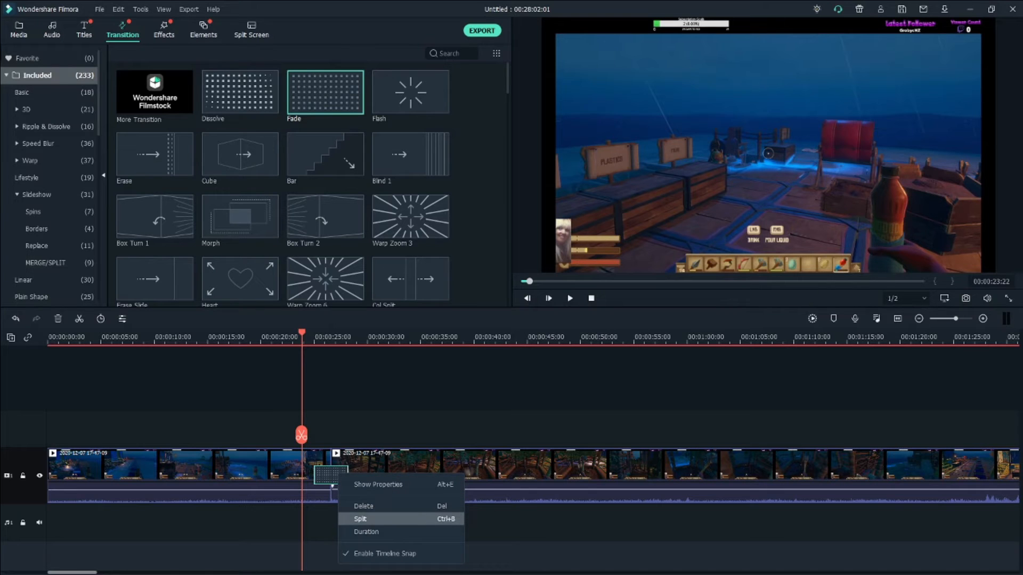
{"action": "left_click", "coordinate": [367, 506]}
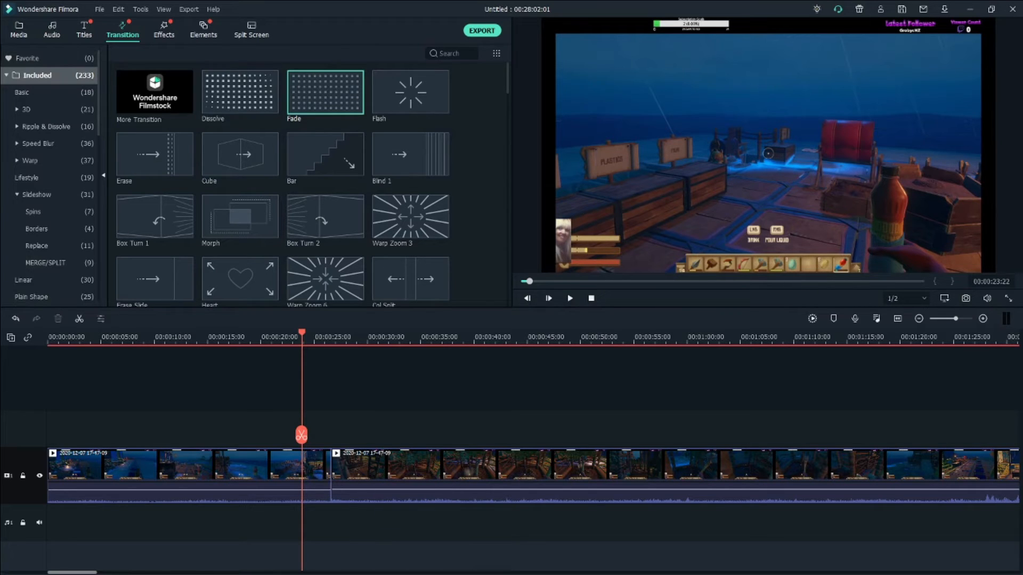
Lower the volume of the clip after the cut and detach its audio from the video.
{"action": "left_click_drag", "start_coordinate": [332, 484], "coordinate": [332, 484]}
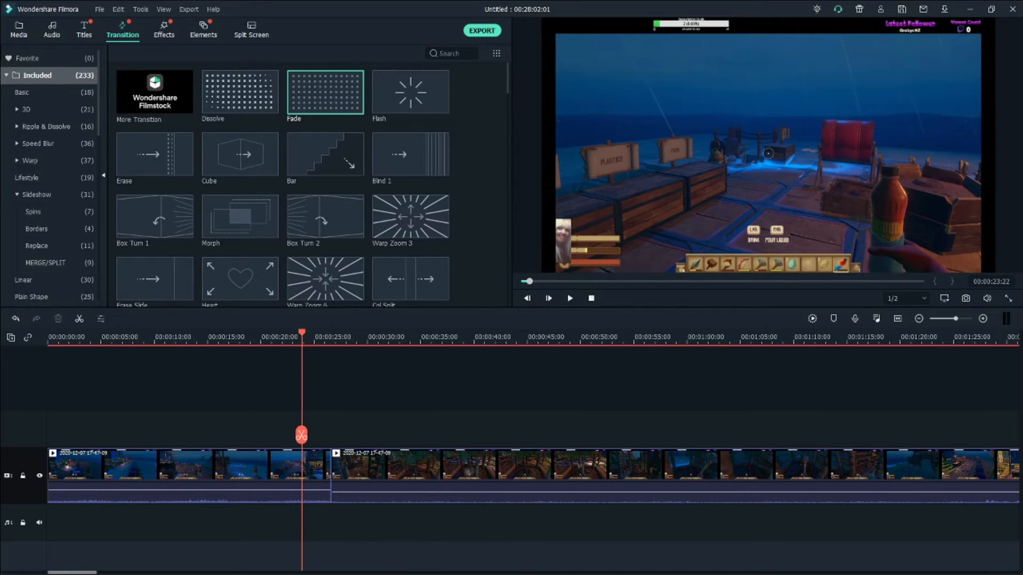
{"action": "right_click", "coordinate": [375, 479]}
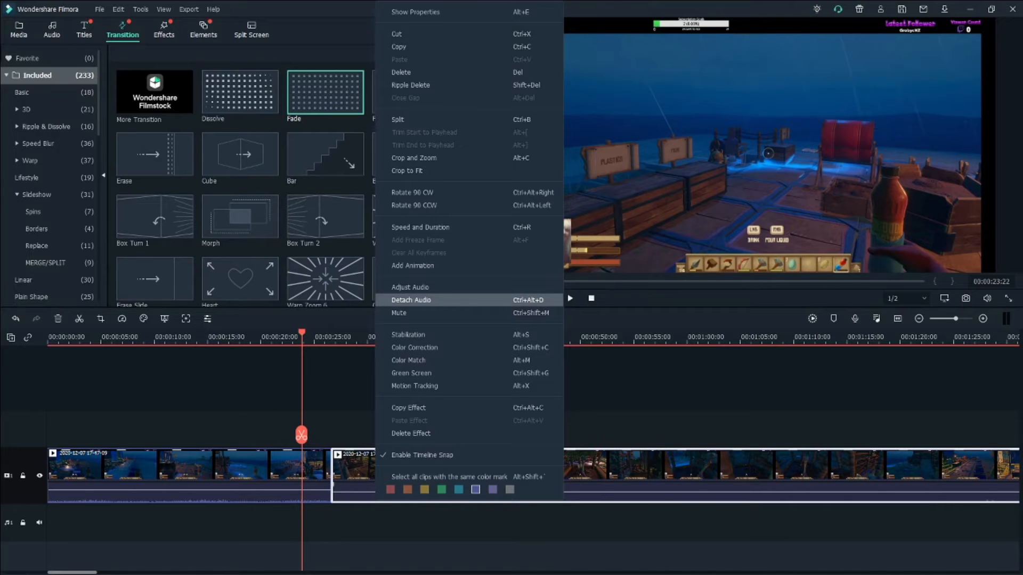
{"action": "left_click", "coordinate": [411, 300]}
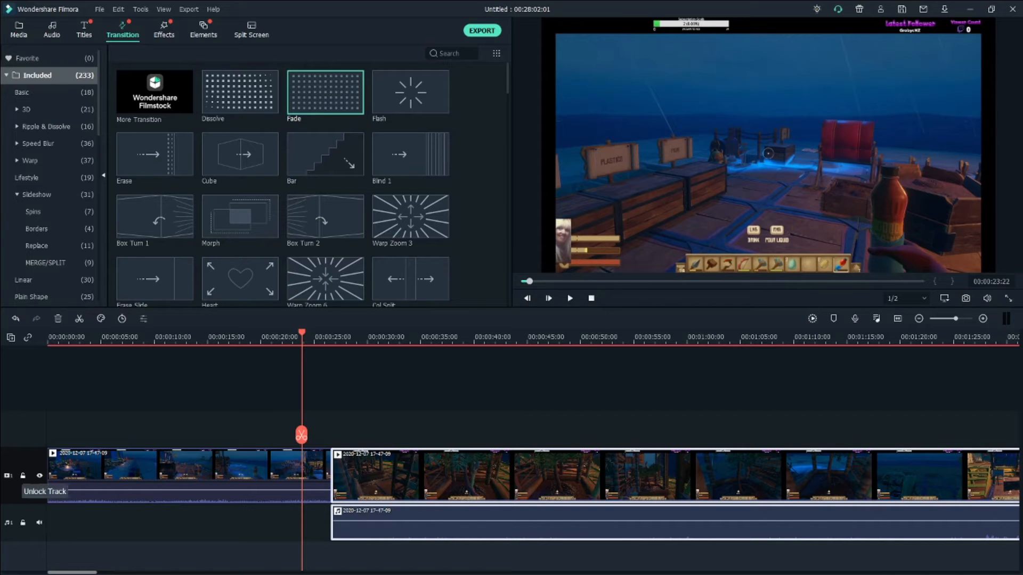
With the video track locked, lower the detached audio's volume and move it to a second audio track, starting at about 00:00:35:23.
{"action": "left_click", "coordinate": [23, 476]}
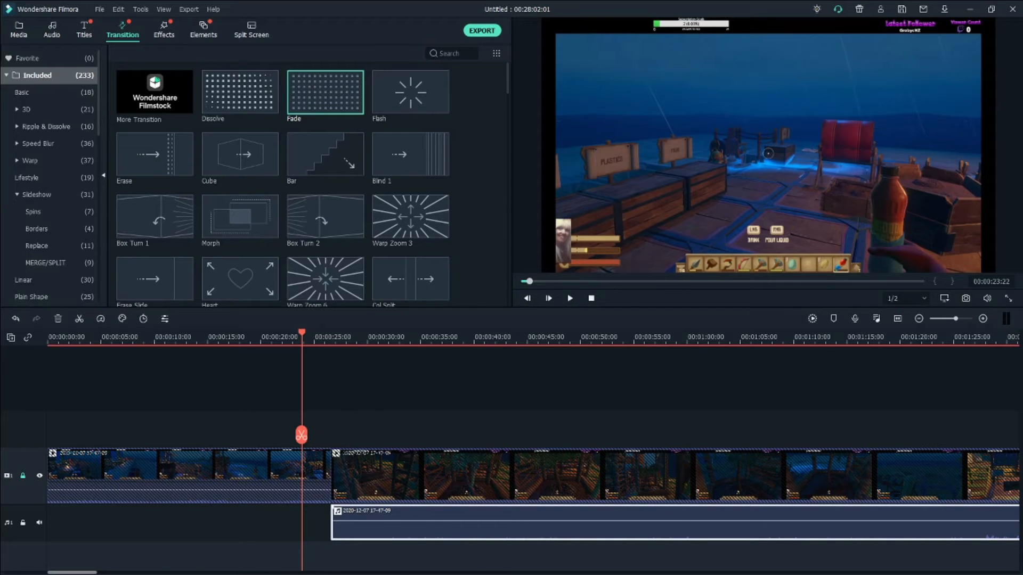
{"action": "left_click_drag", "start_coordinate": [445, 521], "coordinate": [470, 527]}
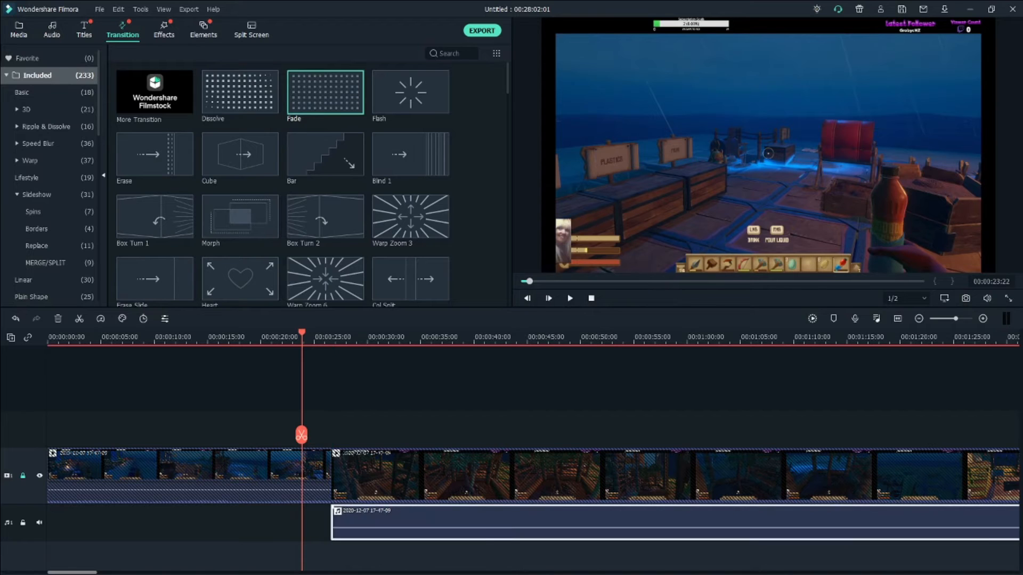
{"action": "left_click_drag", "start_coordinate": [470, 522], "coordinate": [570, 555]}
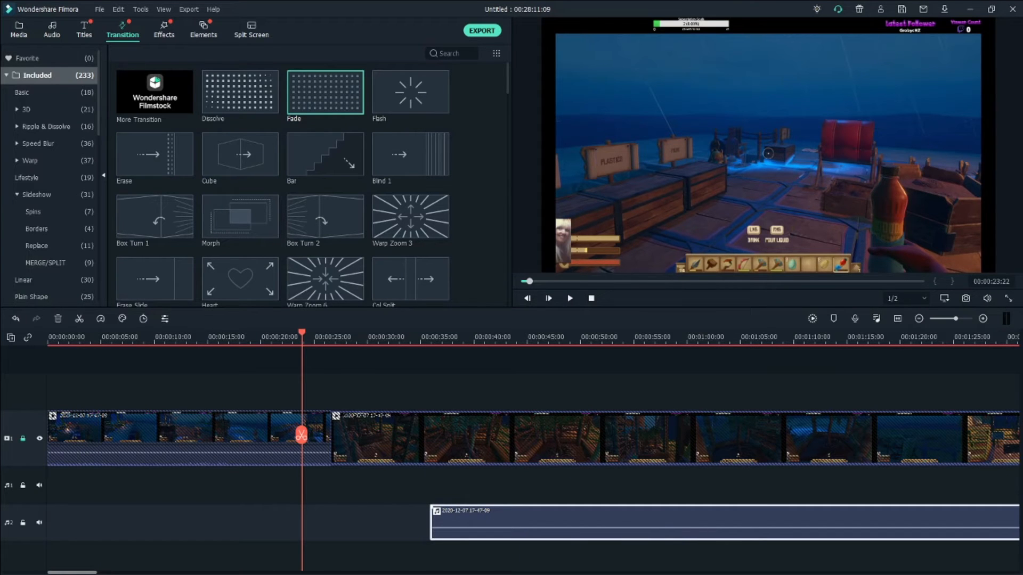
Ripple delete the detached audio clip and move the playhead back to 00:00:25:01.
{"action": "right_click", "coordinate": [511, 514]}
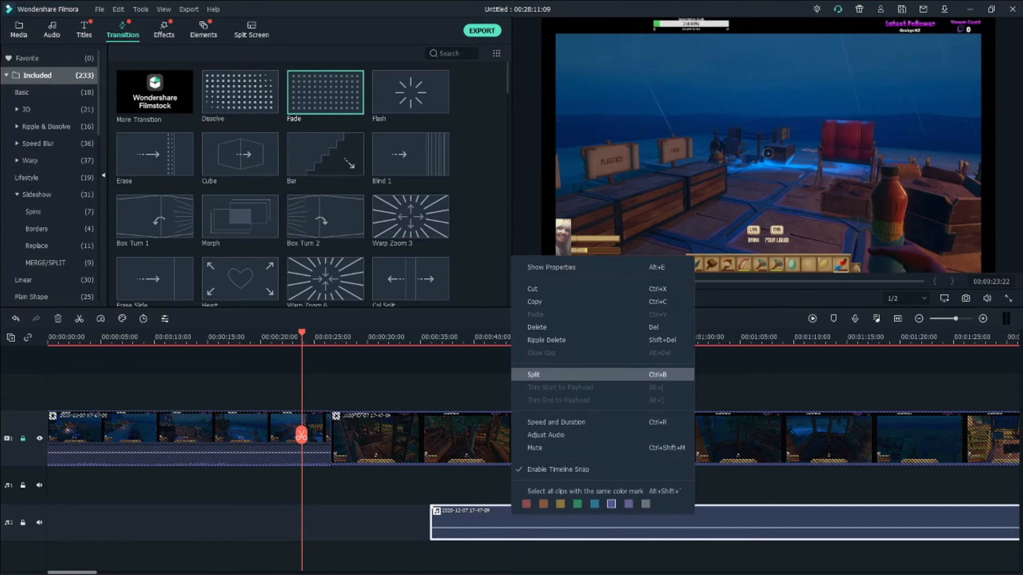
{"action": "left_click", "coordinate": [546, 340]}
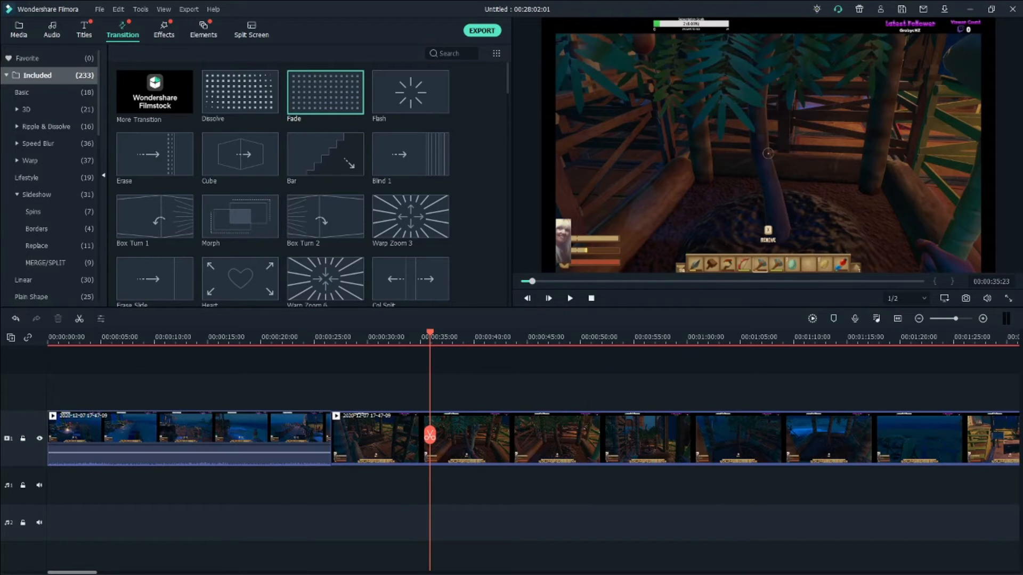
{"action": "left_click_drag", "start_coordinate": [430, 435], "coordinate": [314, 435]}
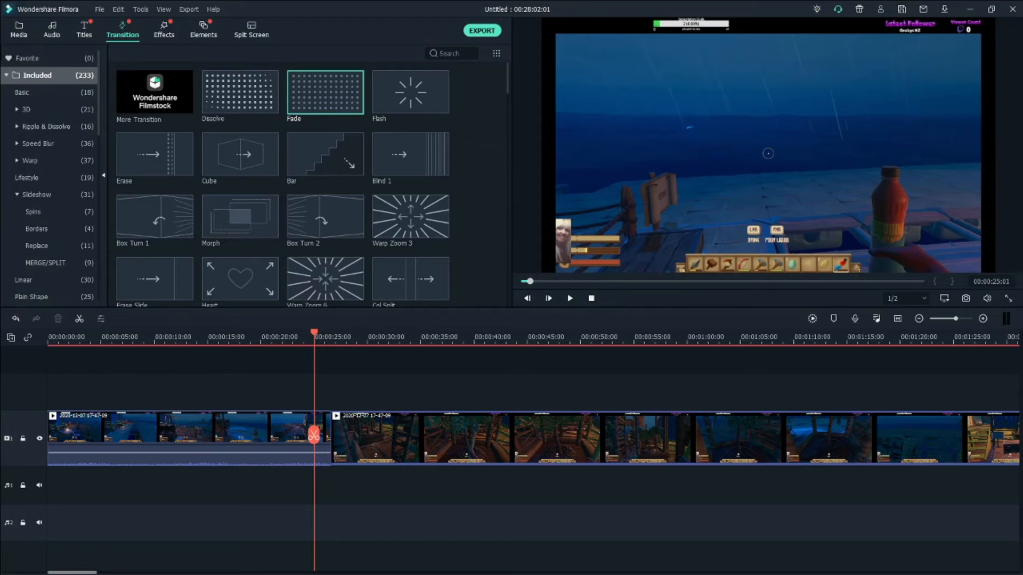
Open the included music library and preview the first few seconds of the At the shore track.
{"action": "left_click", "coordinate": [51, 29]}
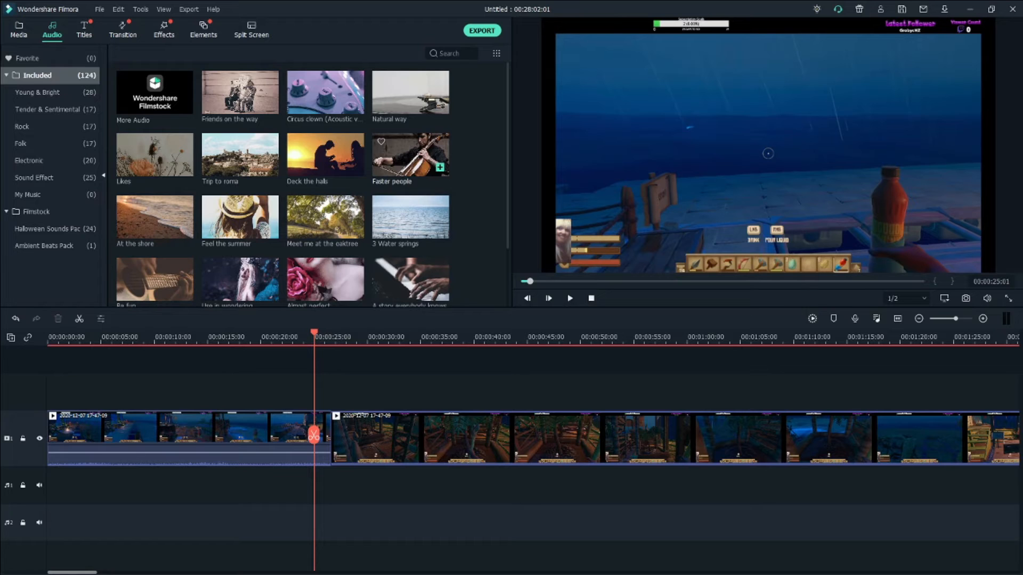
{"action": "scroll", "coordinate": [410, 159], "scroll_direction": "down", "scroll_amount": 2}
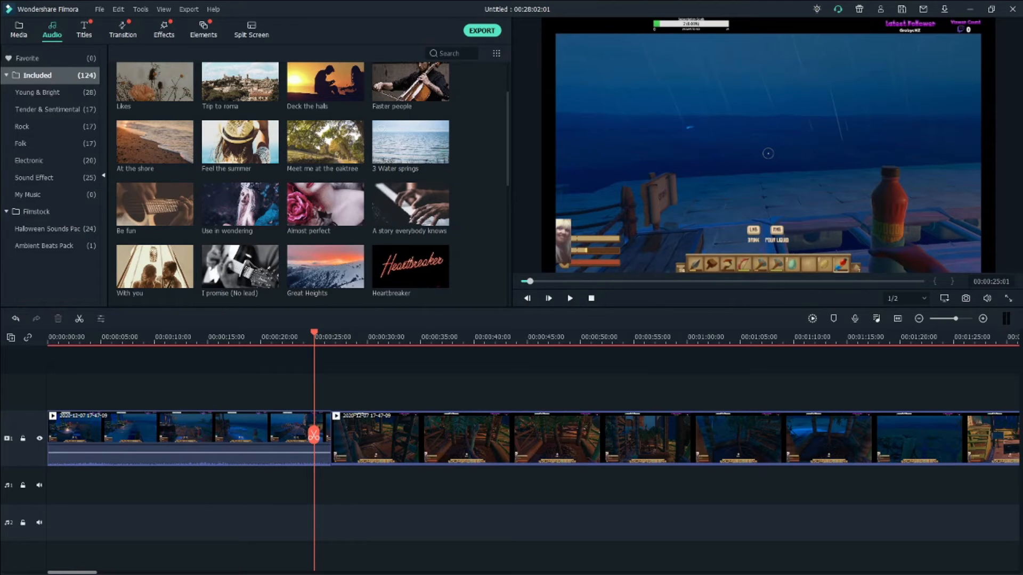
{"action": "double_click", "coordinate": [154, 141]}
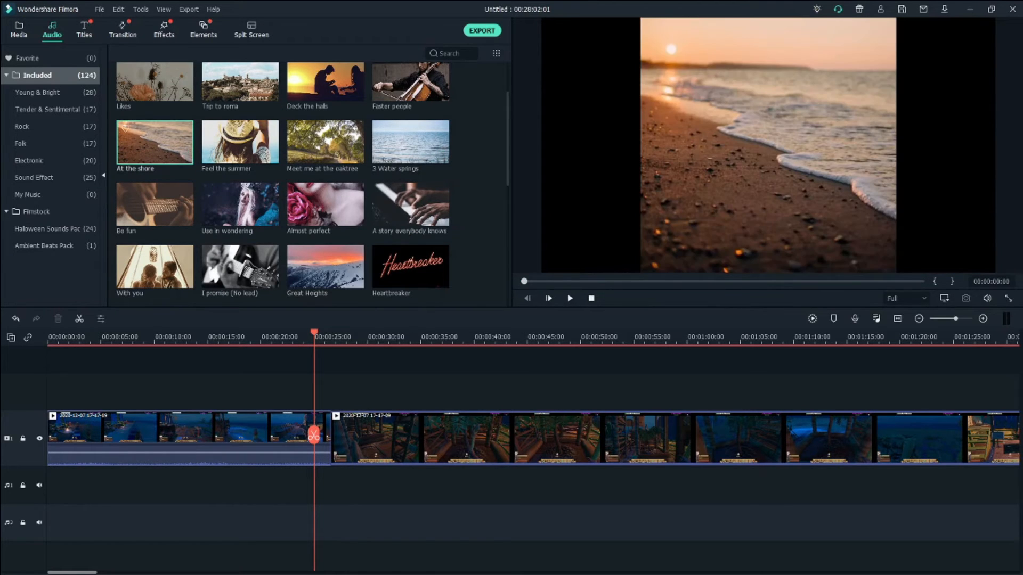
{"action": "left_click", "coordinate": [570, 298]}
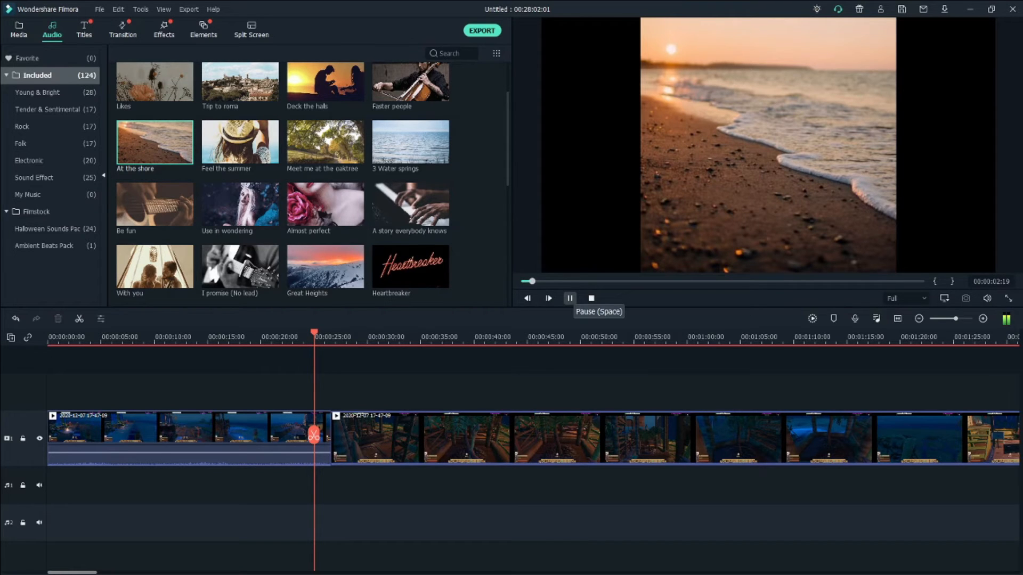
{"action": "left_click", "coordinate": [570, 298]}
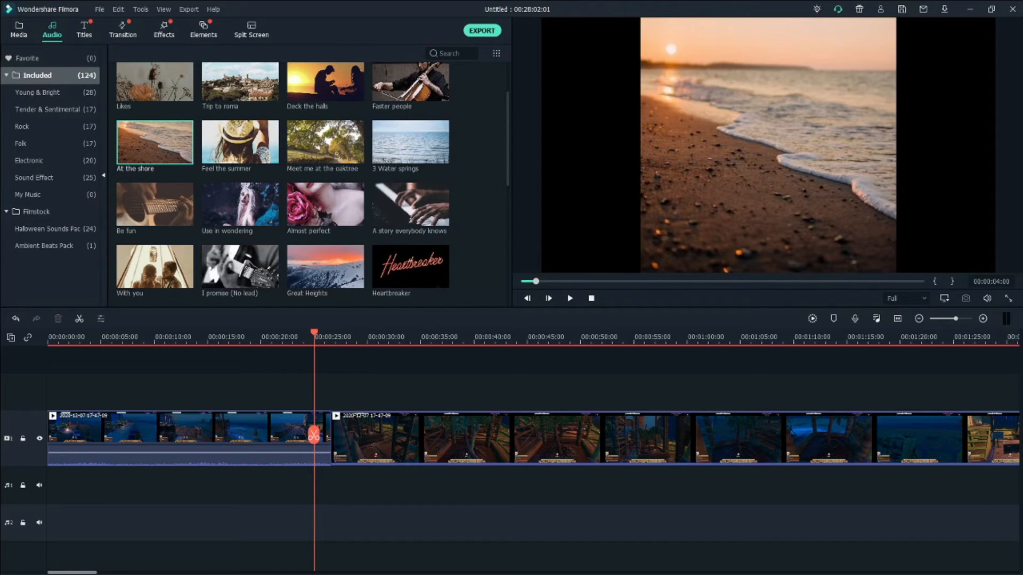
Preview the Great Heights and Almost perfect tracks from the included music library.
{"action": "left_click", "coordinate": [325, 266]}
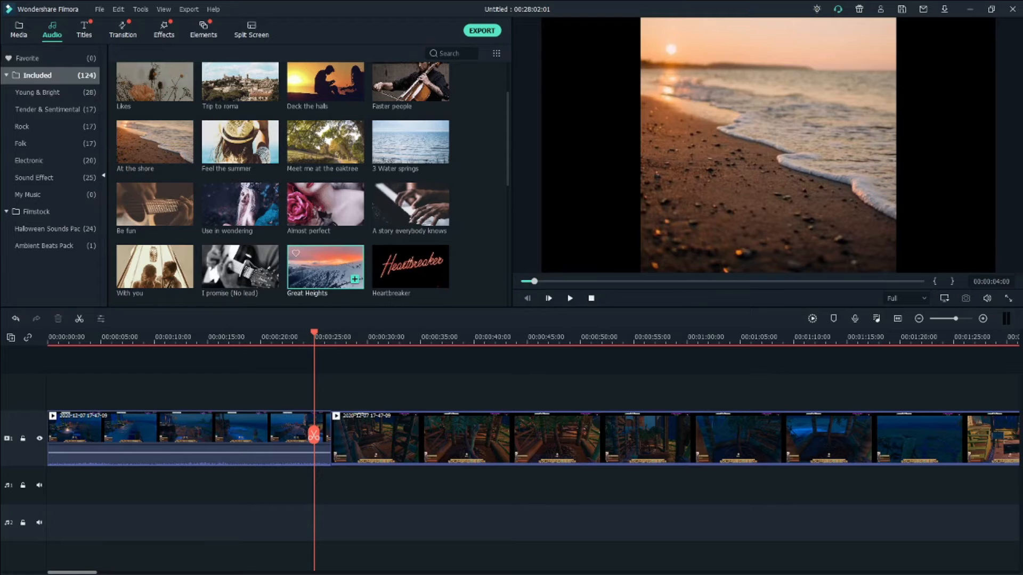
{"action": "left_click", "coordinate": [570, 299]}
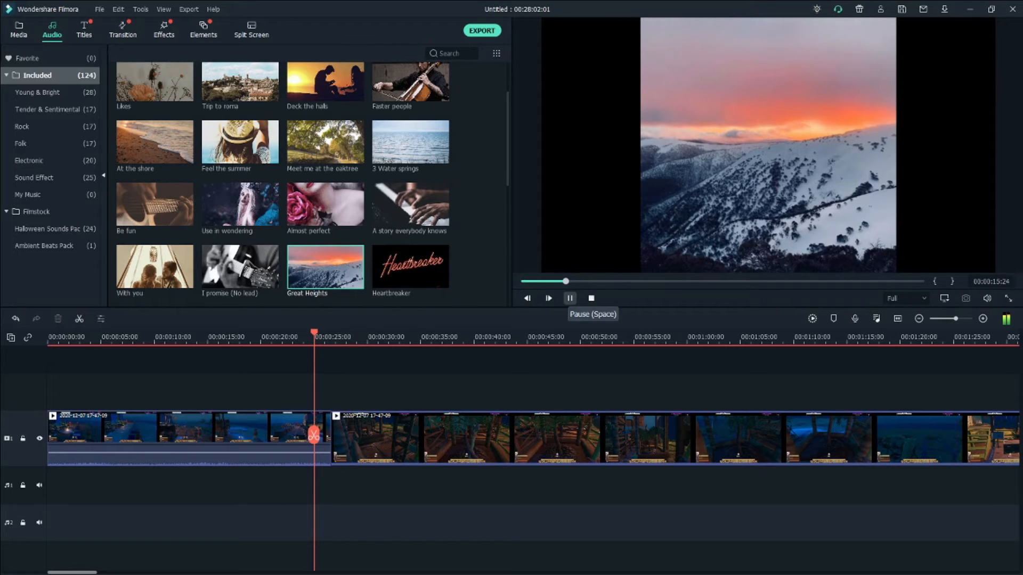
{"action": "left_click", "coordinate": [570, 299]}
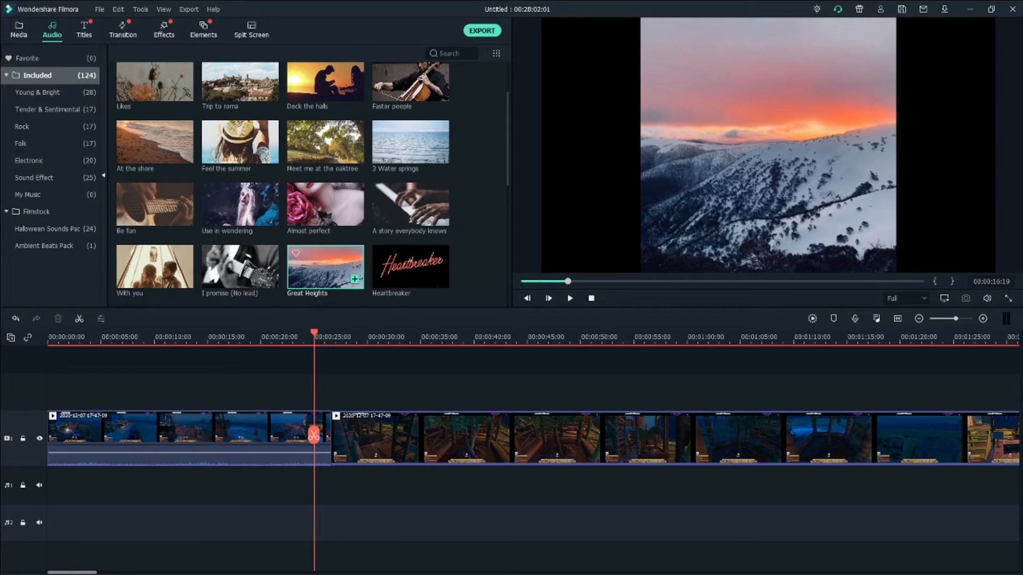
{"action": "left_click", "coordinate": [325, 205]}
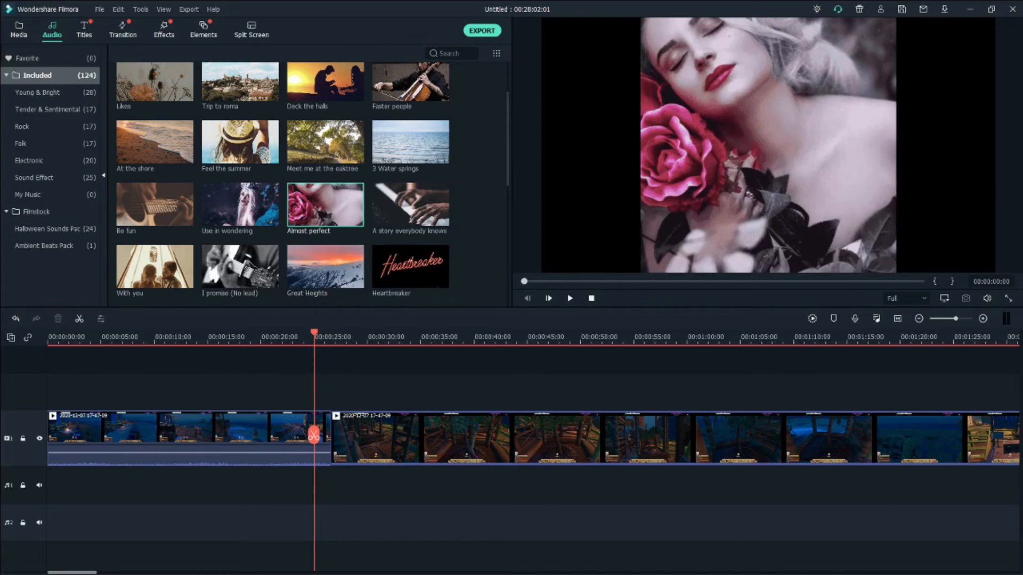
{"action": "left_click", "coordinate": [569, 298]}
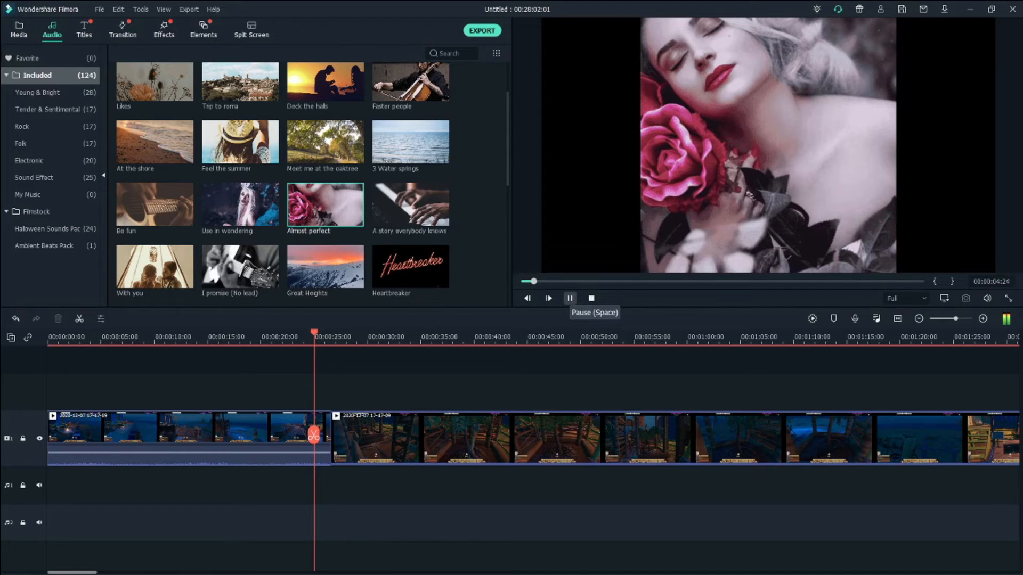
{"action": "left_click", "coordinate": [570, 299]}
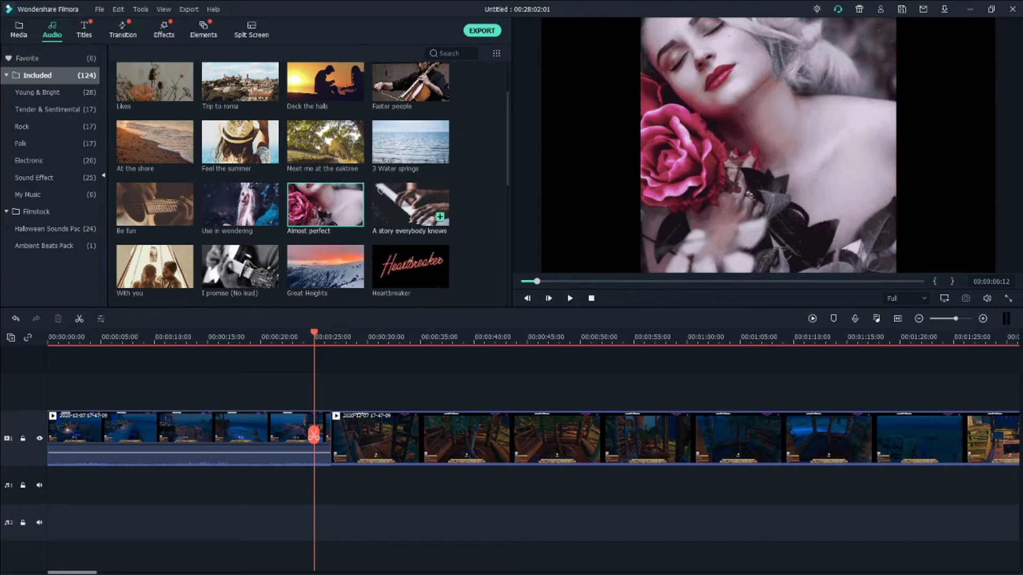
Preview the first few seconds of the A story everybody knows track.
{"action": "left_click", "coordinate": [379, 190]}
{"action": "key", "text": "space"}
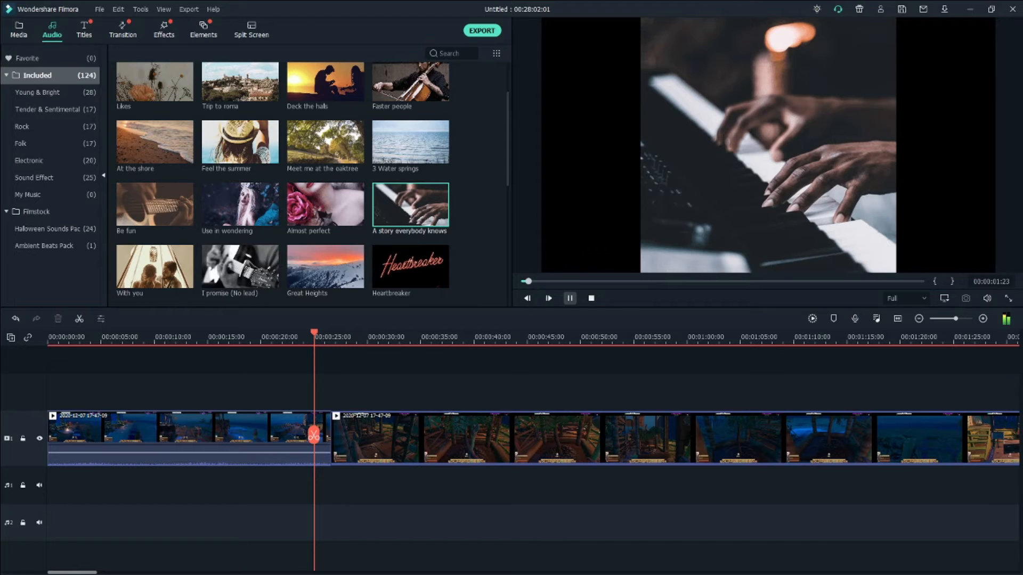
{"action": "left_click", "coordinate": [570, 298]}
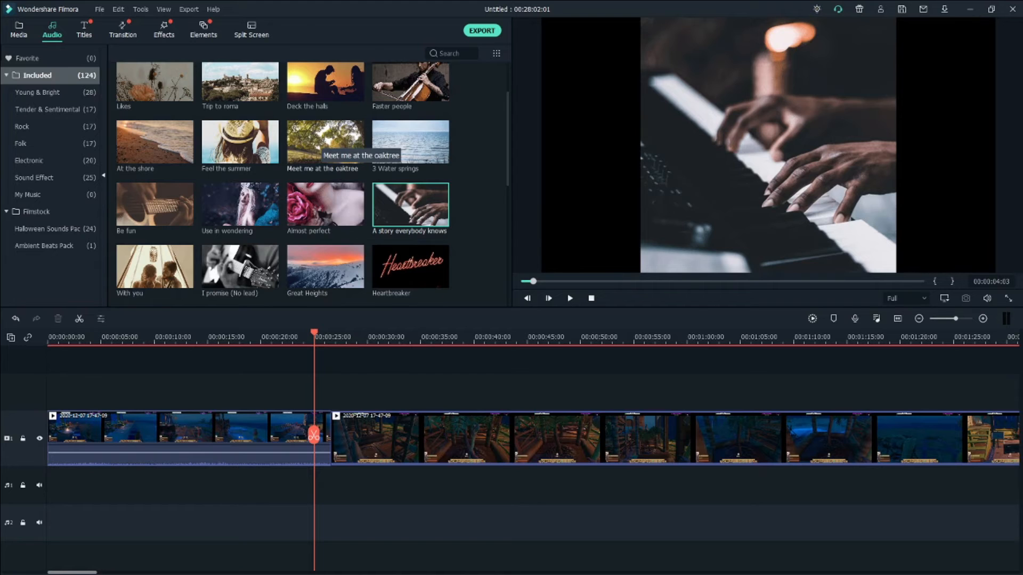
Add At the shore to the first audio track, starting at the cut, and play back from 00:00:25:21.
{"action": "double_click", "coordinate": [154, 142]}
{"action": "left_click_drag", "start_coordinate": [154, 142], "coordinate": [332, 484]}
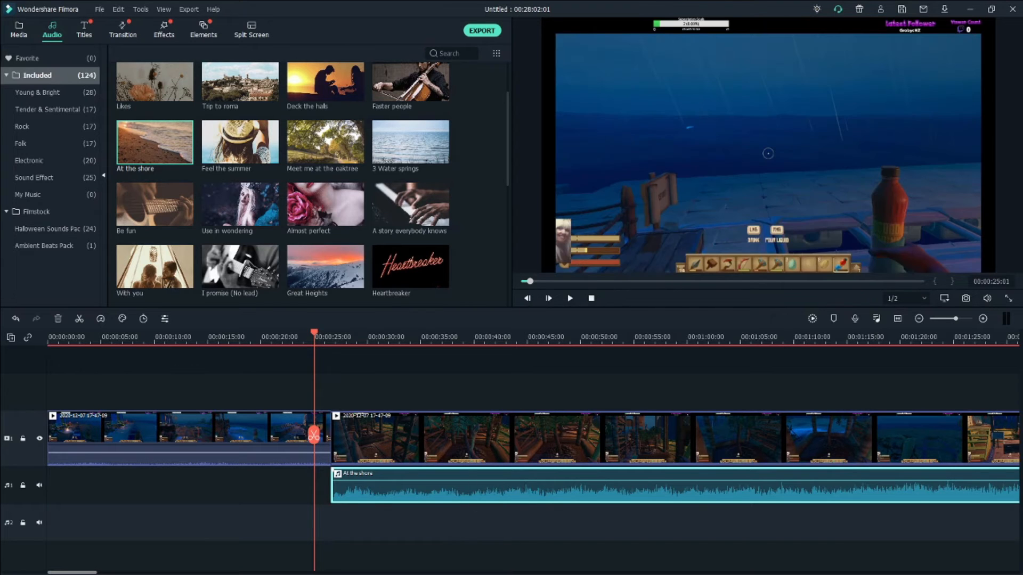
{"action": "left_click_drag", "start_coordinate": [314, 332], "coordinate": [323, 332]}
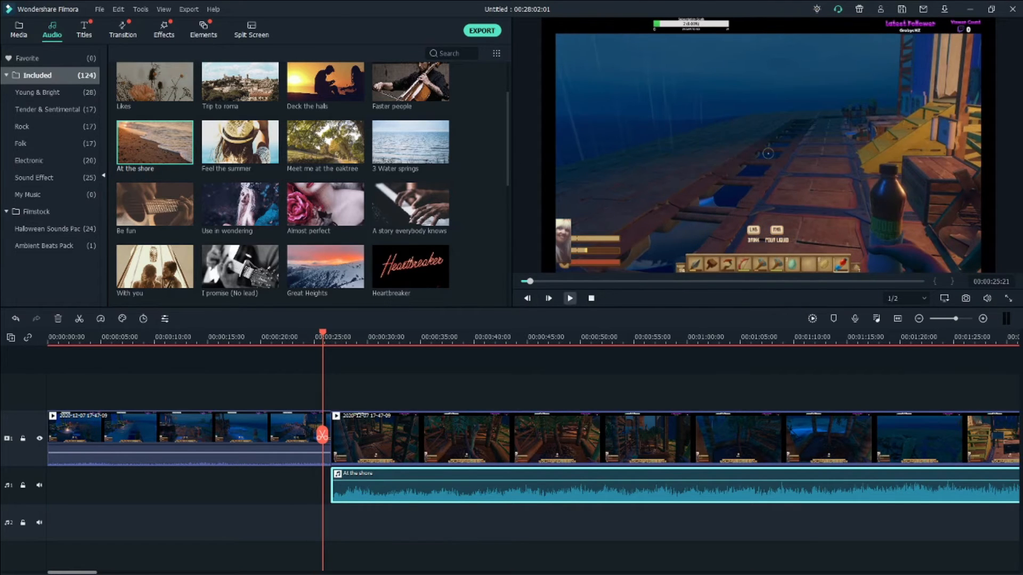
{"action": "left_click", "coordinate": [569, 298]}
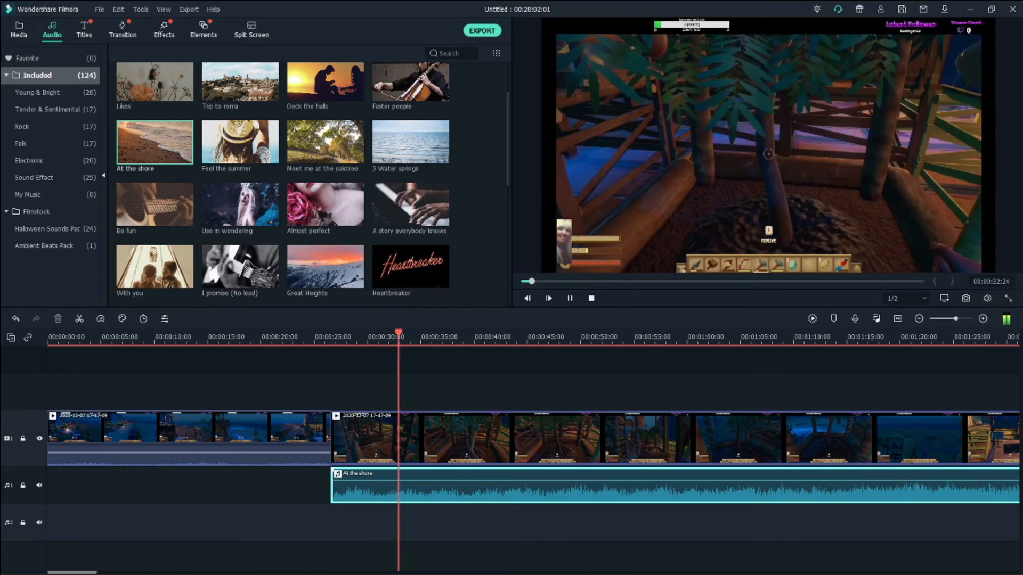
During playback, lower the At the shore volume to about -12.11 dB, raise it partway again and pause at 00:00:41:17.
{"action": "left_click_drag", "start_coordinate": [431, 480], "coordinate": [430, 486]}
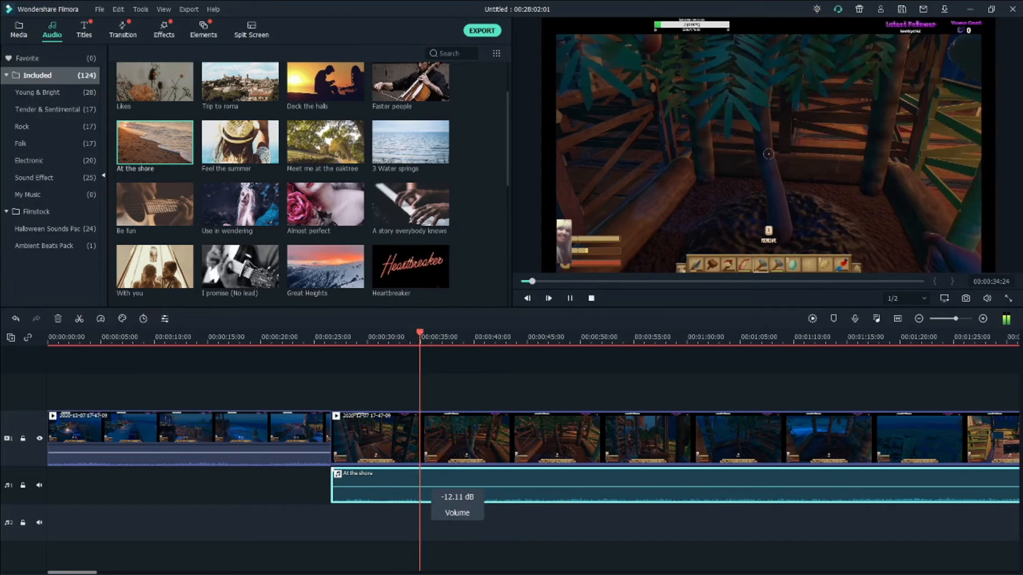
{"action": "left_click_drag", "start_coordinate": [527, 487], "coordinate": [527, 481]}
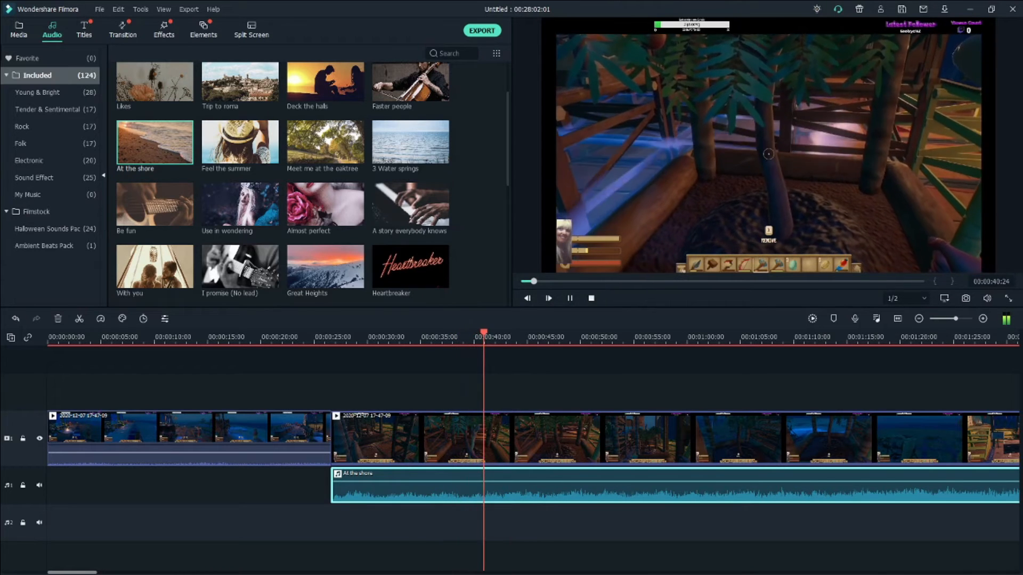
{"action": "left_click", "coordinate": [570, 299]}
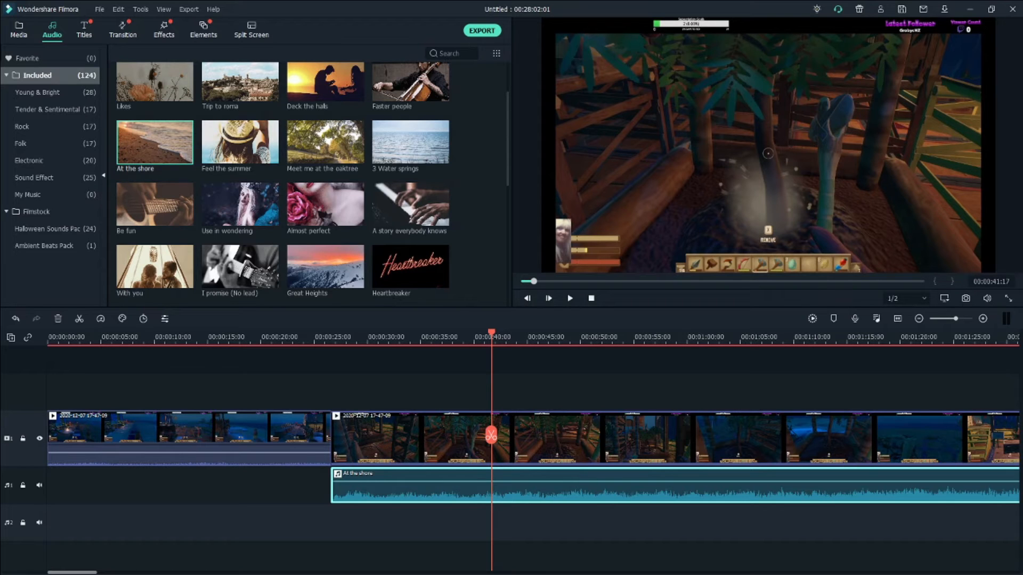
Open the Sound Effect category and preview the Story Telling Synth effect.
{"action": "left_click", "coordinate": [36, 177]}
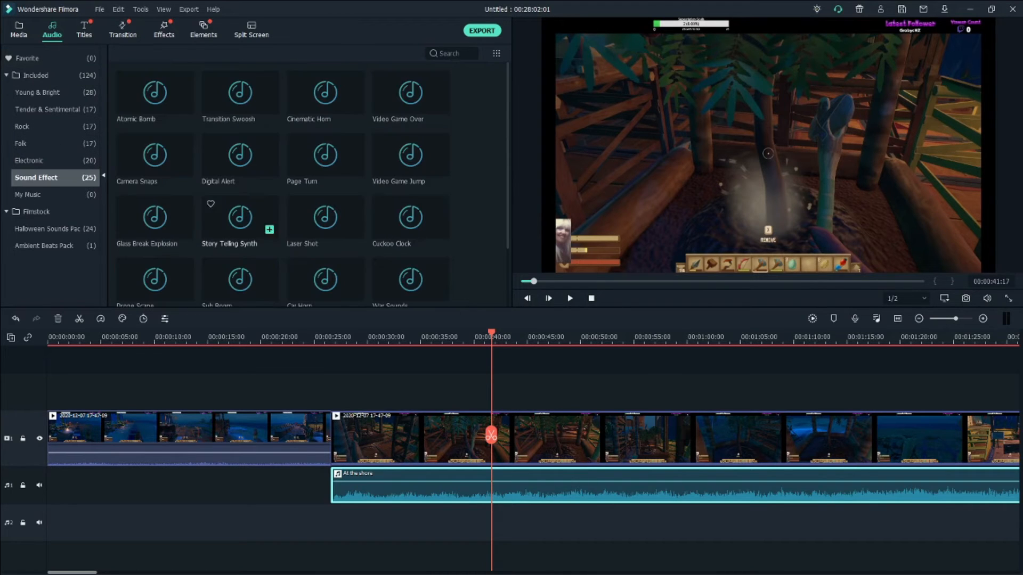
{"action": "left_click", "coordinate": [240, 217]}
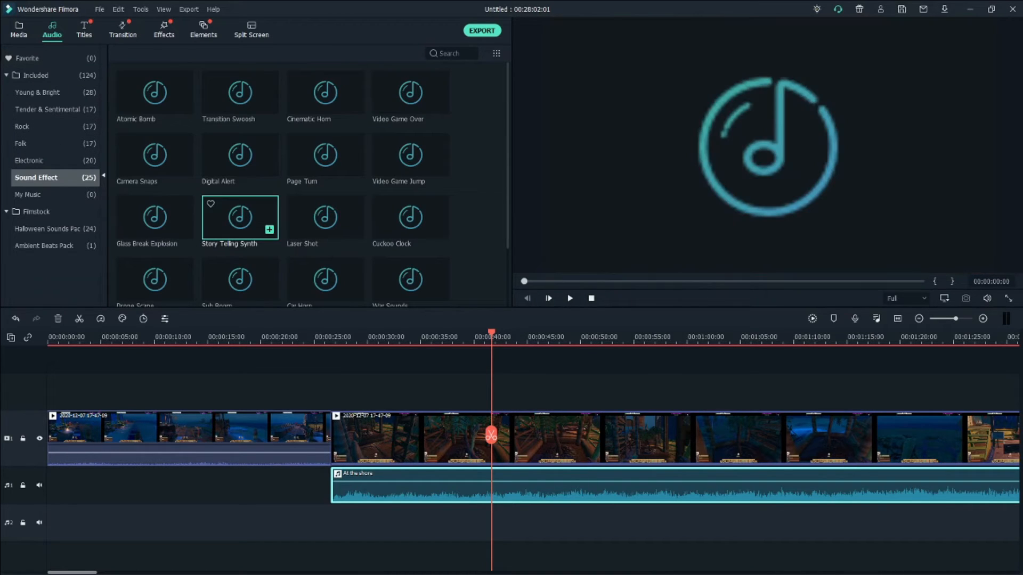
{"action": "left_click", "coordinate": [569, 298]}
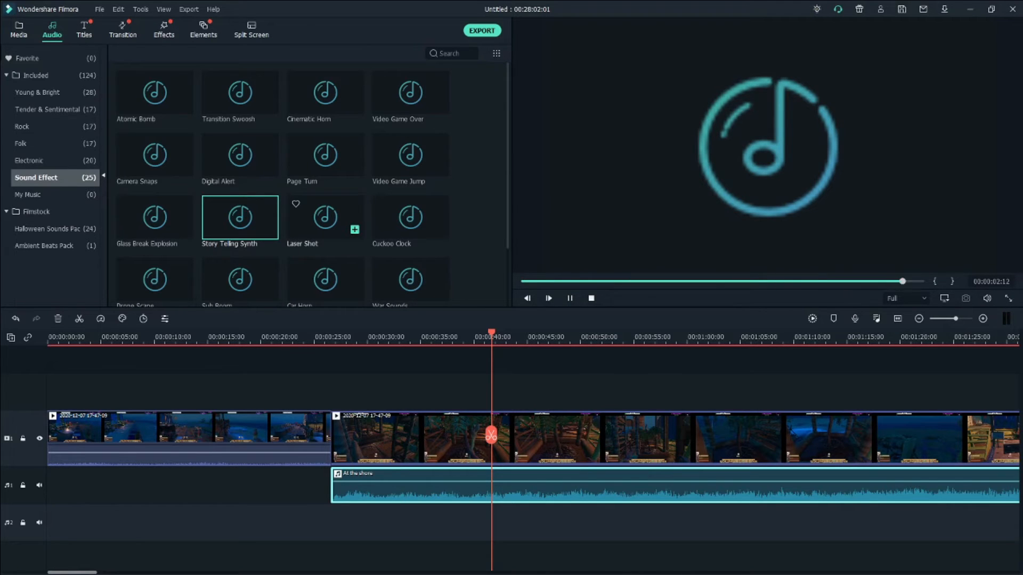
Preview the Laser Shot and Rooster sound effects.
{"action": "left_click", "coordinate": [325, 217]}
{"action": "left_click", "coordinate": [569, 298]}
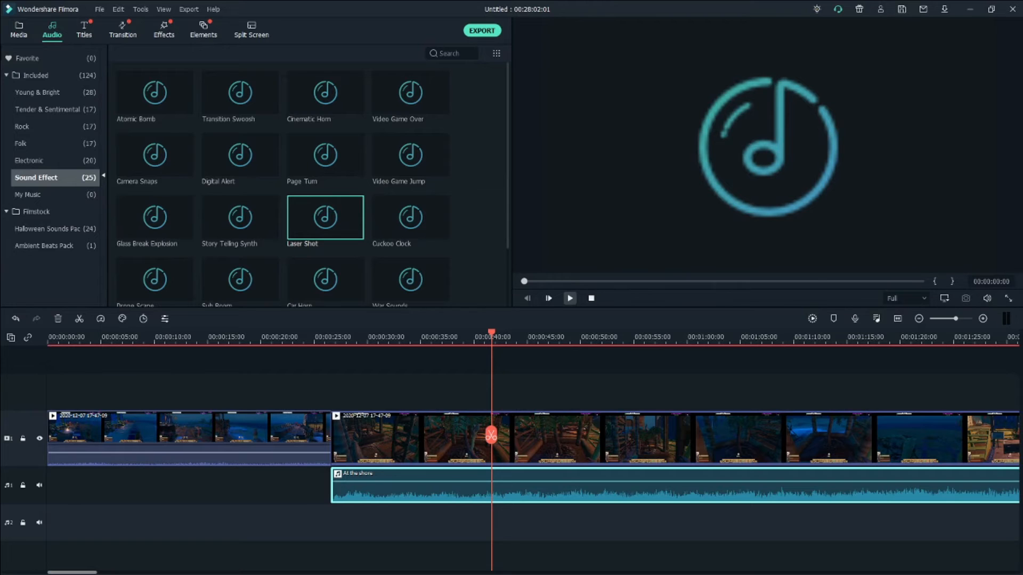
{"action": "scroll", "coordinate": [410, 213], "scroll_direction": "down", "scroll_amount": 3}
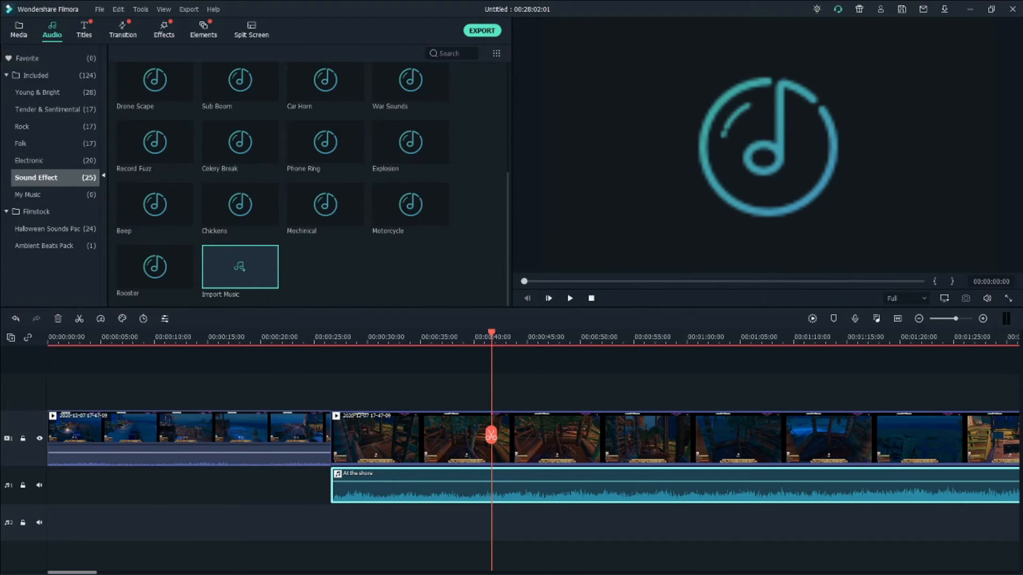
{"action": "left_click", "coordinate": [154, 266]}
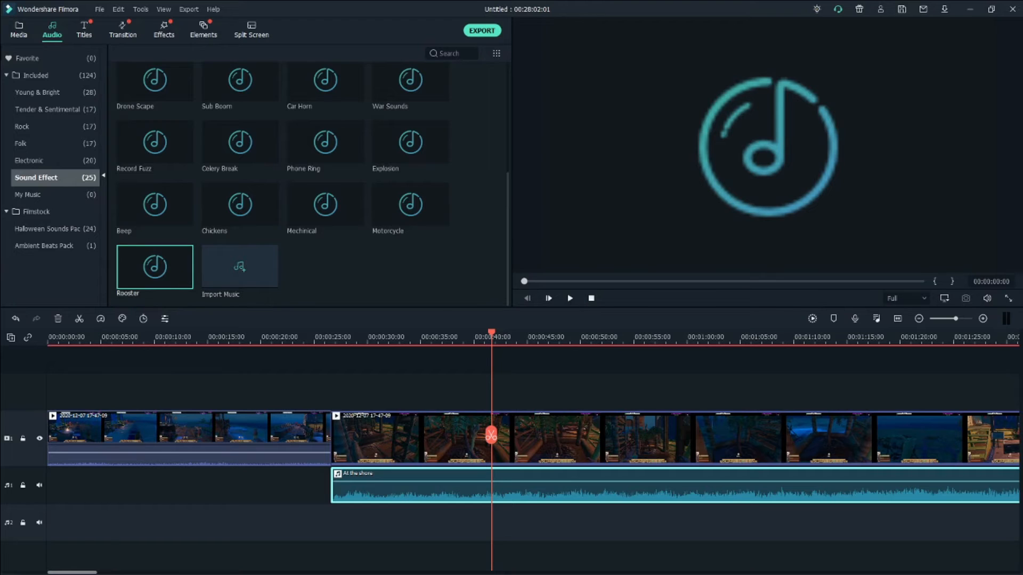
{"action": "key", "text": "space"}
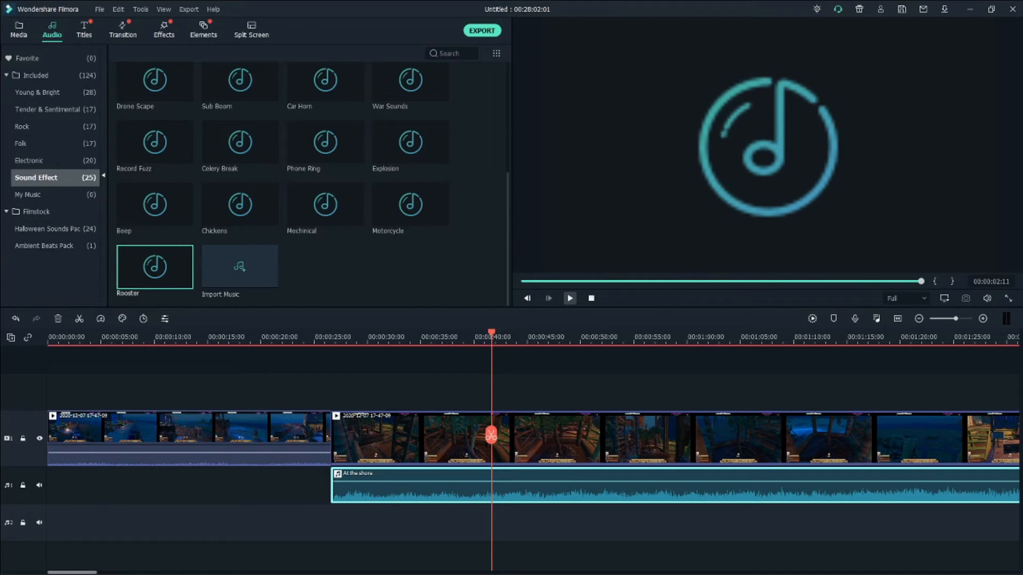
Preview the Motorcycle and Explosion sound effects.
{"action": "left_click", "coordinate": [410, 207]}
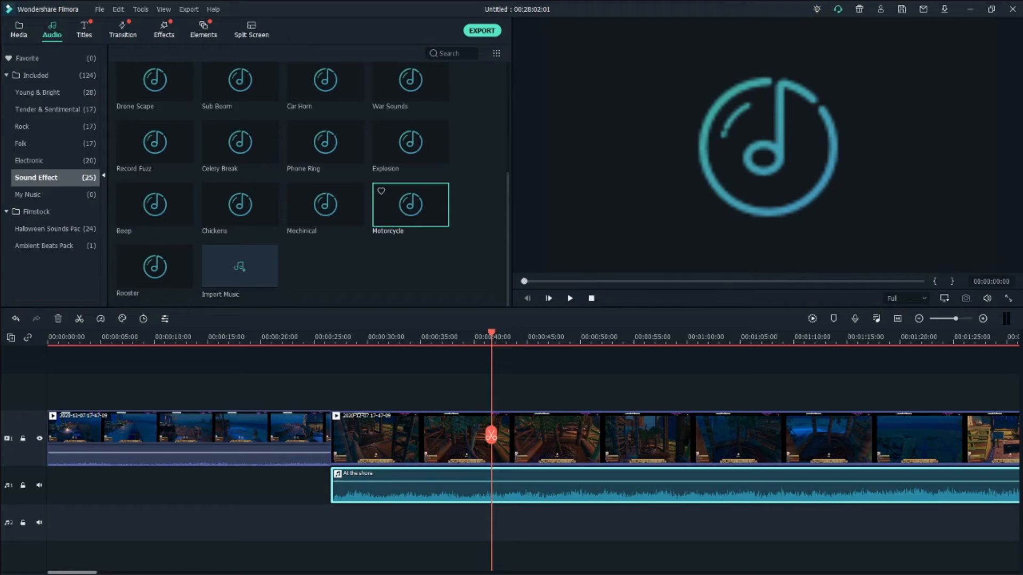
{"action": "left_click", "coordinate": [569, 299]}
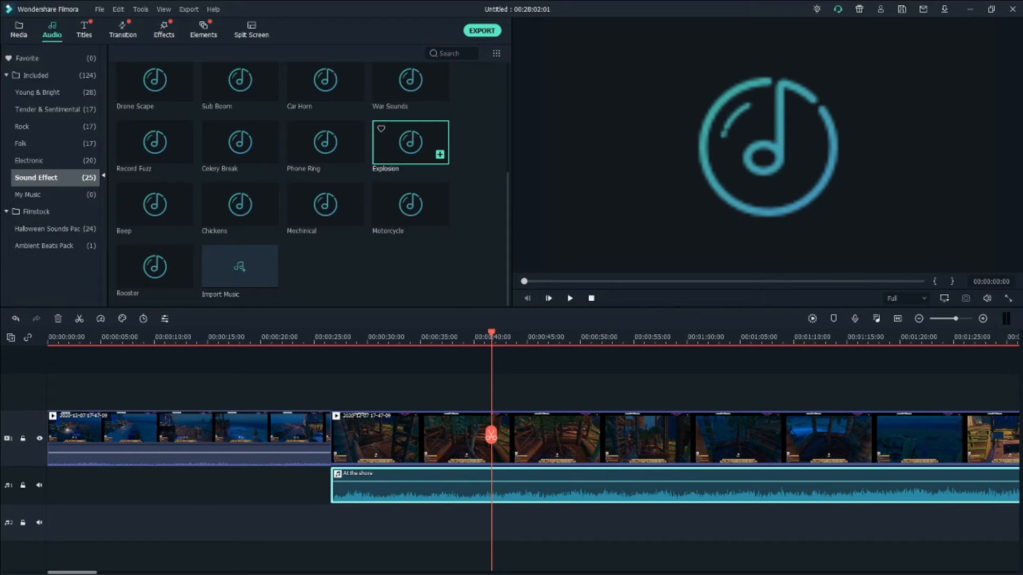
{"action": "left_click", "coordinate": [569, 298]}
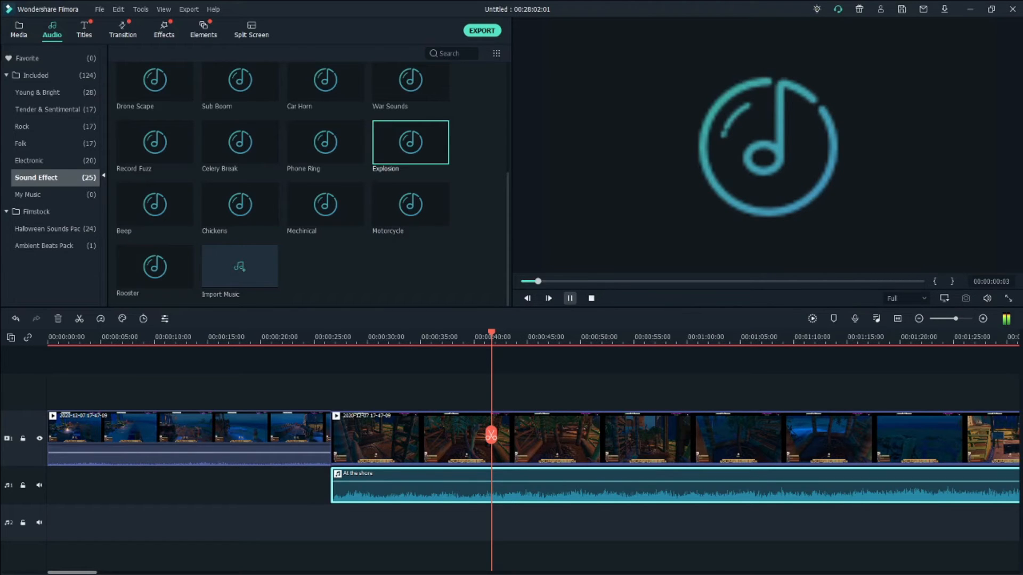
{"action": "left_click", "coordinate": [570, 298]}
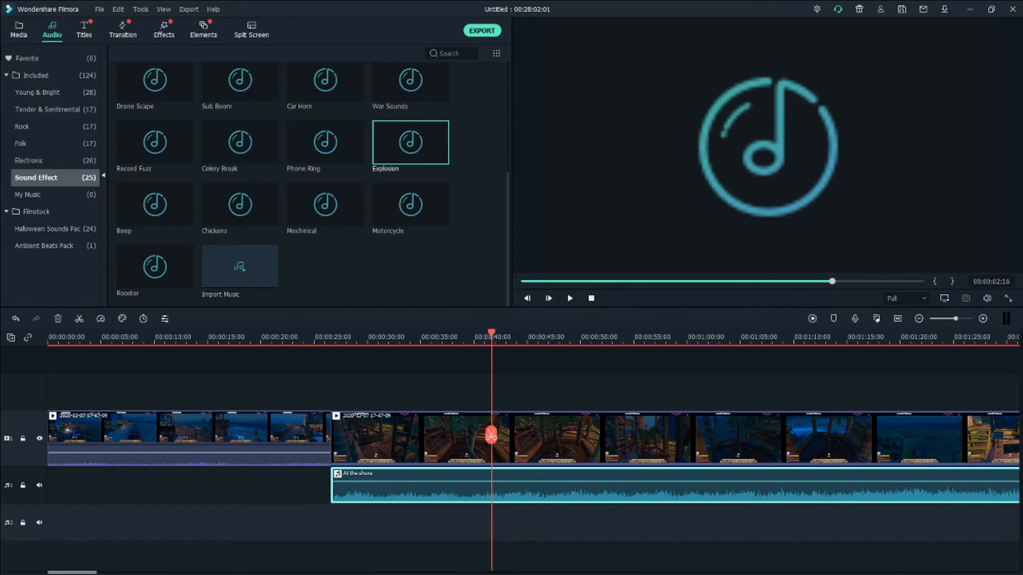
Place the Motorcycle sound effect on the second audio track, starting at about 00:00:35.
{"action": "left_click_drag", "start_coordinate": [410, 205], "coordinate": [444, 522]}
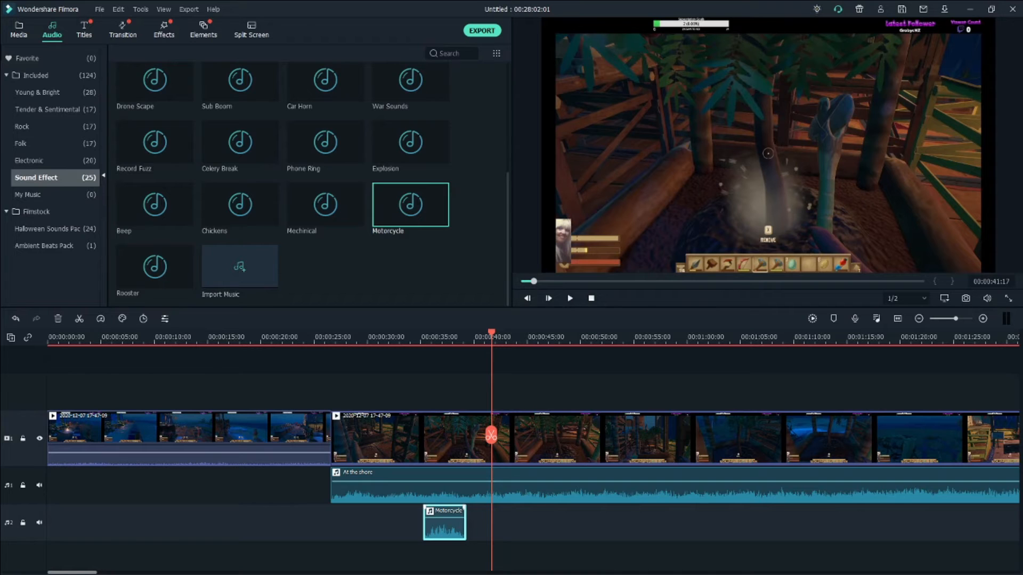
{"action": "mouse_move", "coordinate": [445, 517]}
Move the playhead back to 00:00:33:17, open the audio adjustments and trim the start of At the shore to the playhead.
{"action": "key", "text": "shift+Left"}
{"action": "key", "text": "shift+Left"}
{"action": "key", "text": "shift+Left"}
{"action": "key", "text": "shift+Left"}
{"action": "key", "text": "shift+Left"}
{"action": "key", "text": "shift+Left"}
{"action": "key", "text": "shift+Left"}
{"action": "key", "text": "shift+Left"}
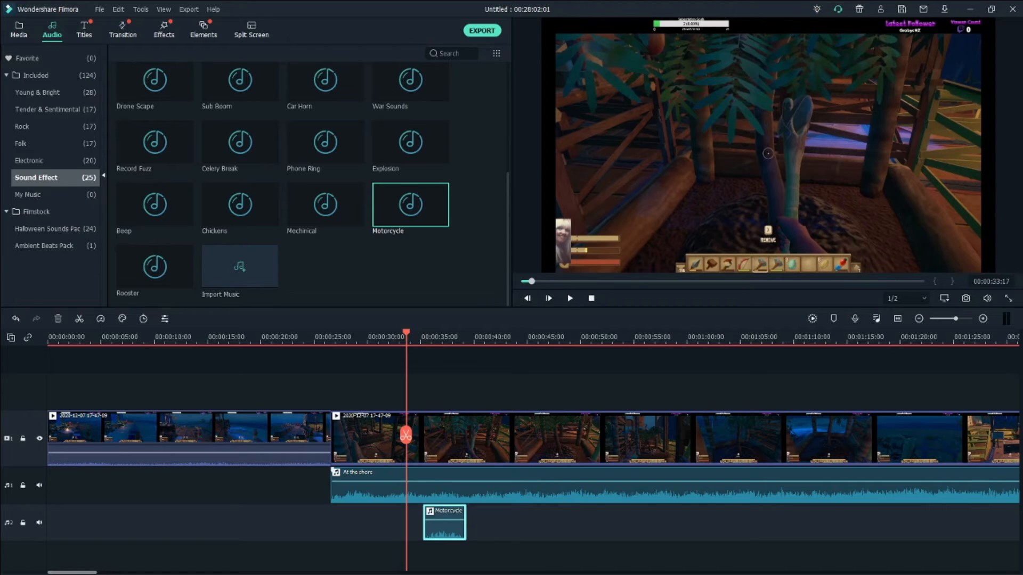
{"action": "right_click", "coordinate": [387, 483]}
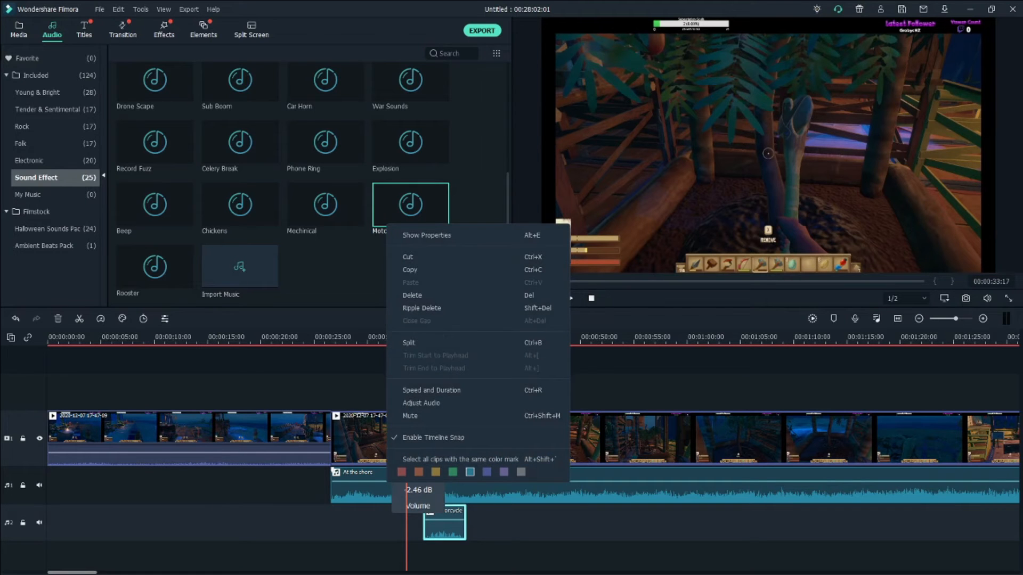
{"action": "left_click", "coordinate": [421, 403]}
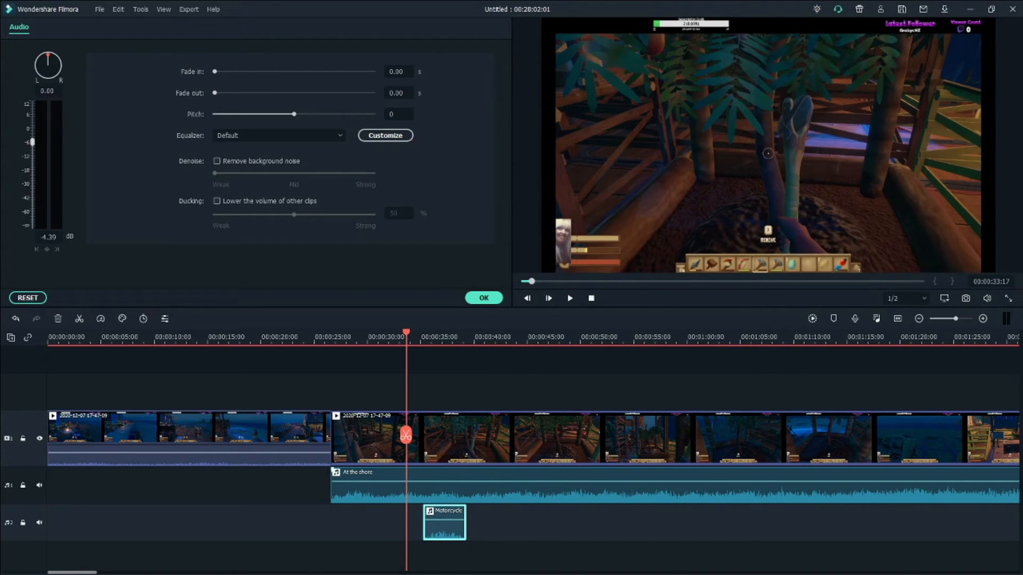
{"action": "left_click", "coordinate": [394, 486]}
{"action": "right_click", "coordinate": [408, 472]}
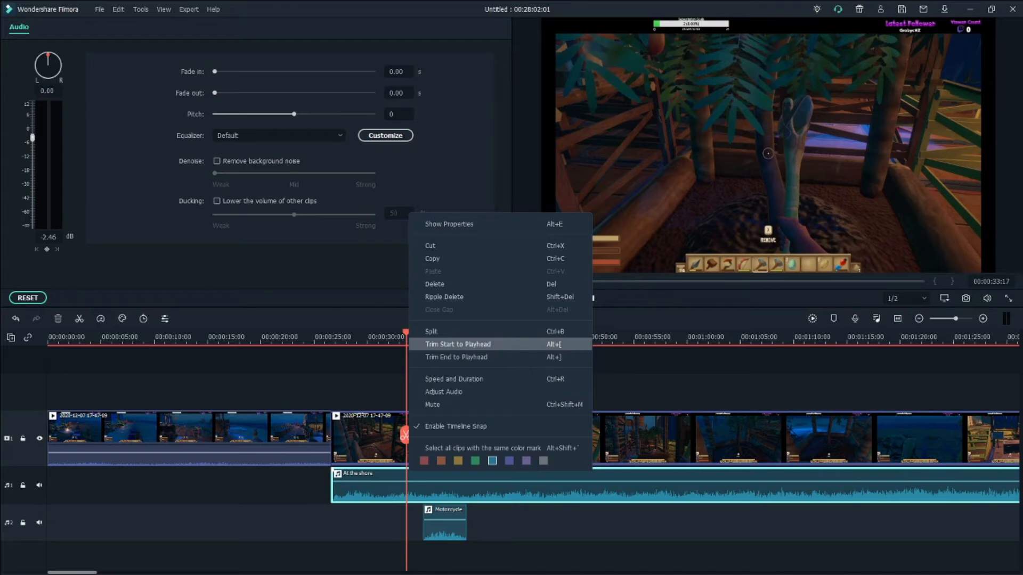
{"action": "left_click", "coordinate": [459, 345]}
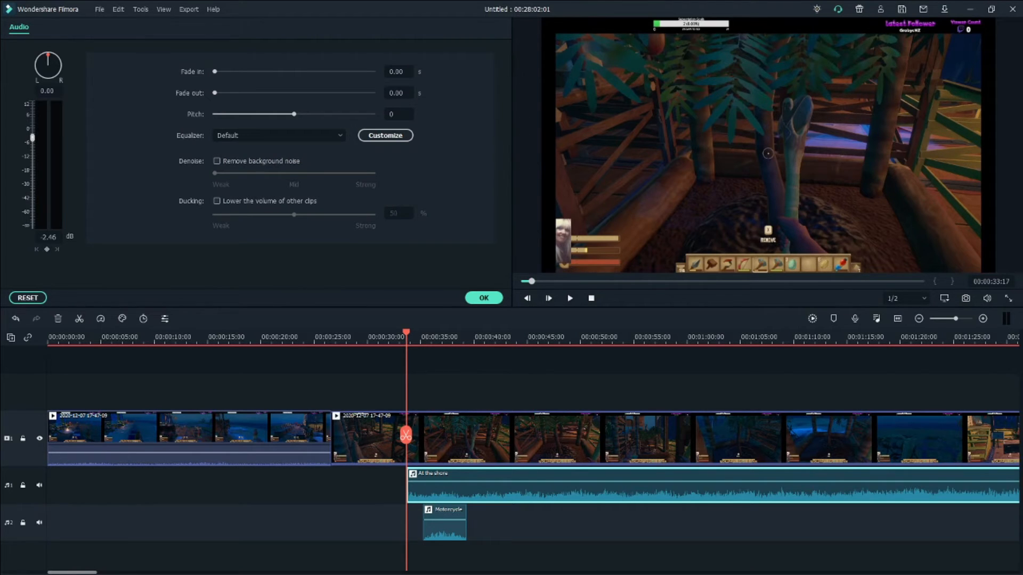
Give At the shore a fade-in of 5.32 s and a fade-out of 8.28 s, and lower its volume to -7.29 dB.
{"action": "left_click_drag", "start_coordinate": [215, 71], "coordinate": [221, 72]}
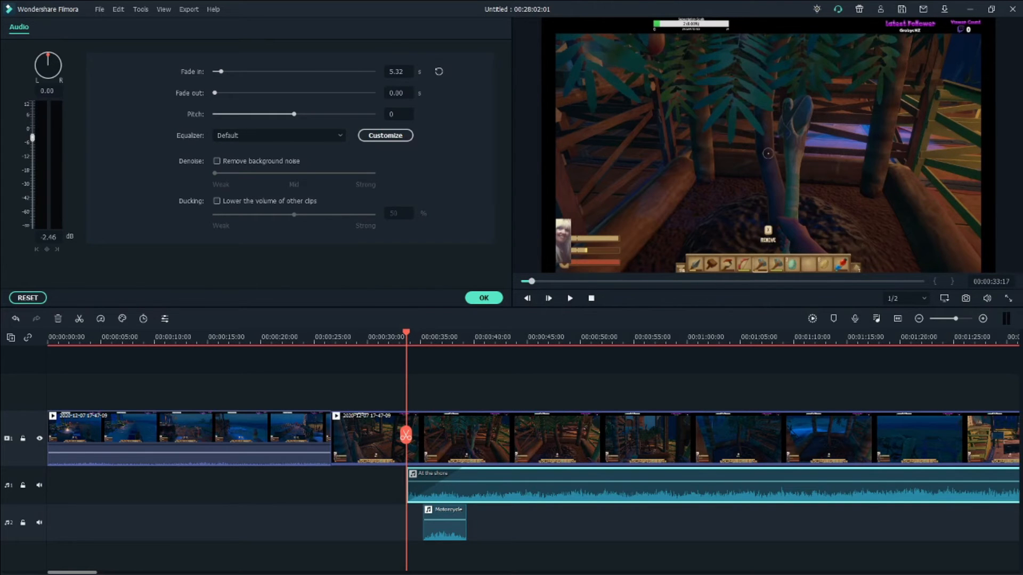
{"action": "left_click_drag", "start_coordinate": [72, 572], "coordinate": [140, 572]}
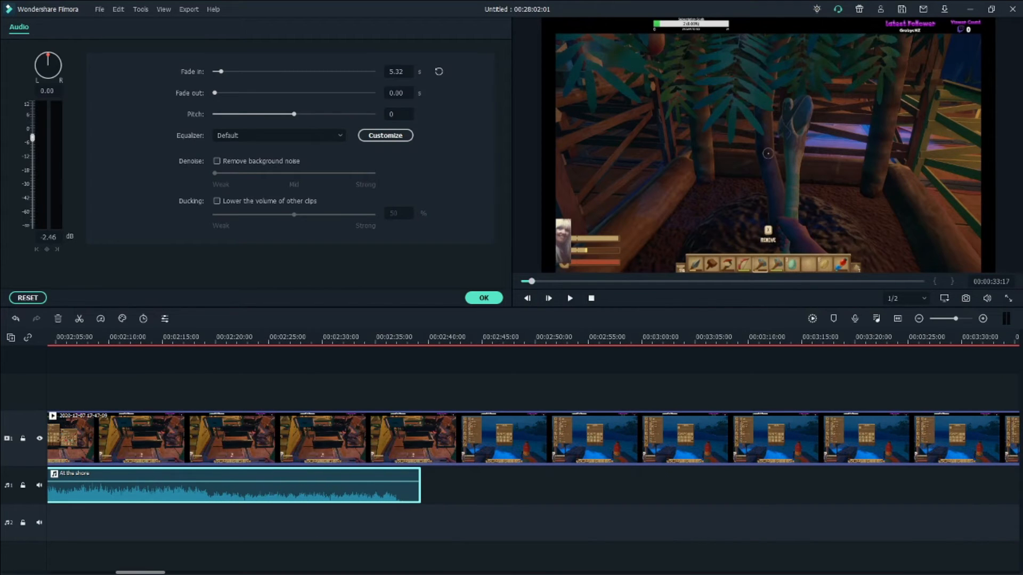
{"action": "left_click_drag", "start_coordinate": [214, 92], "coordinate": [222, 93]}
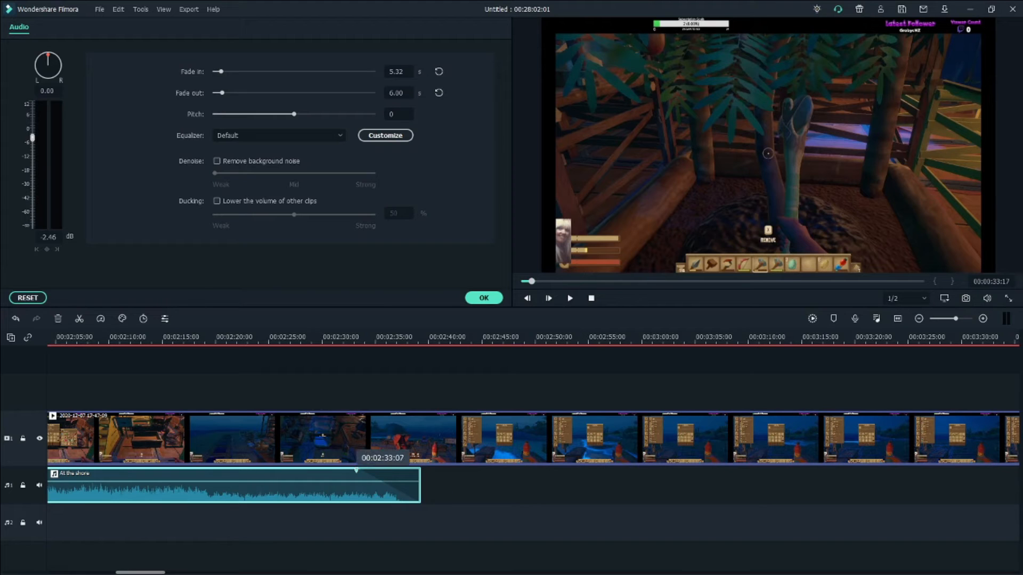
{"action": "left_click_drag", "start_coordinate": [356, 470], "coordinate": [388, 484]}
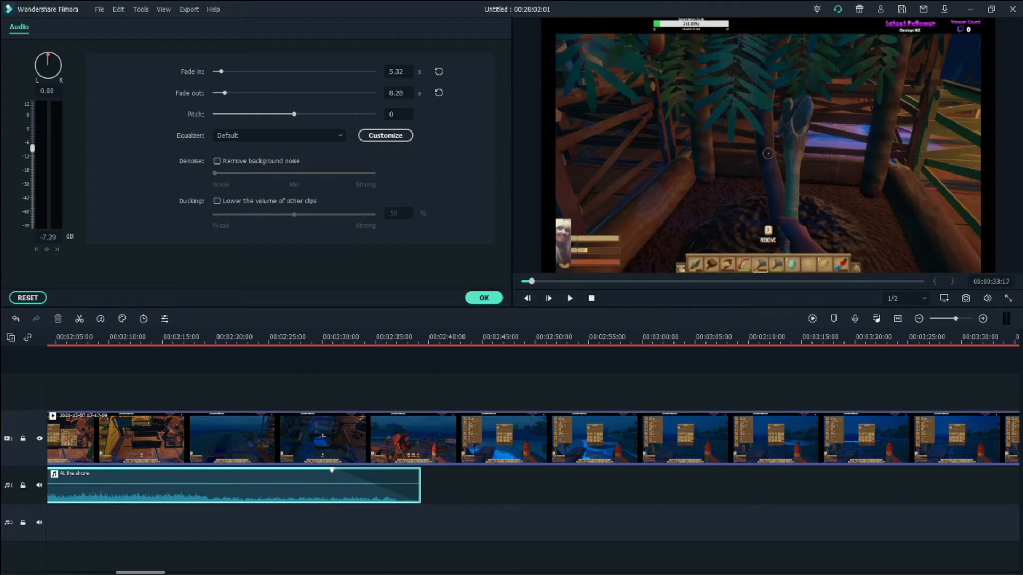
{"action": "right_click", "coordinate": [367, 485]}
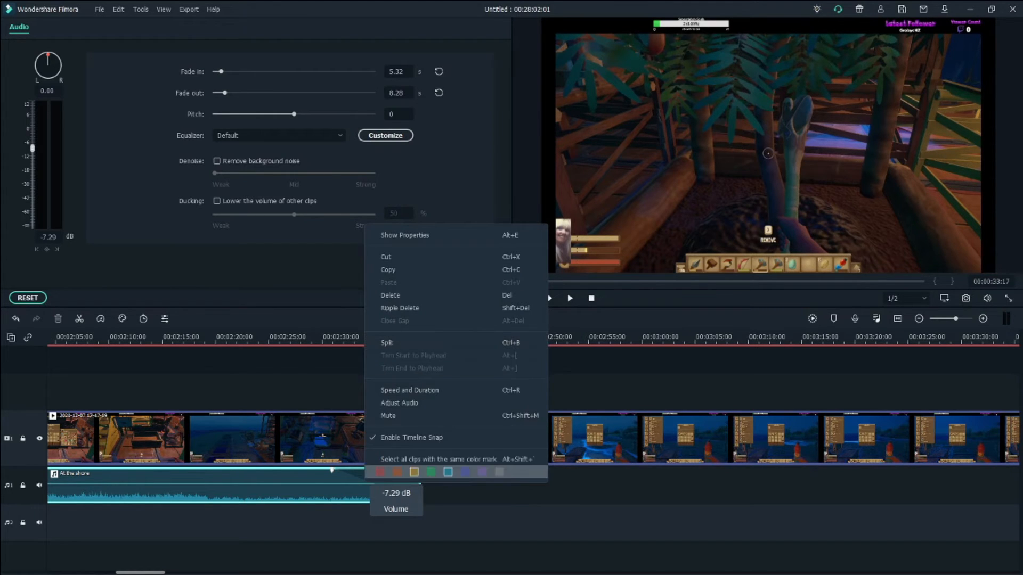
{"action": "key", "text": "Escape"}
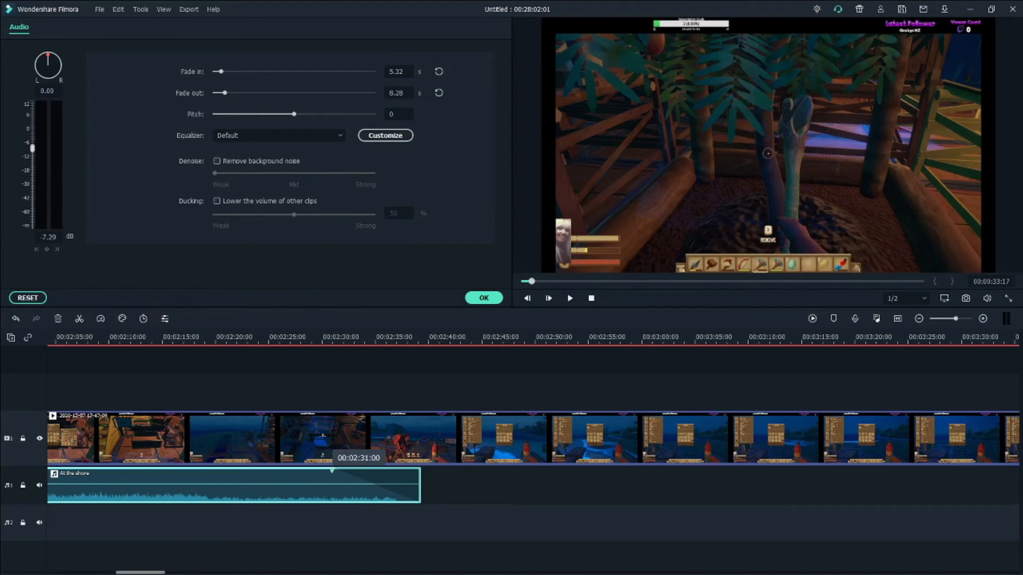
{"action": "right_click", "coordinate": [332, 470]}
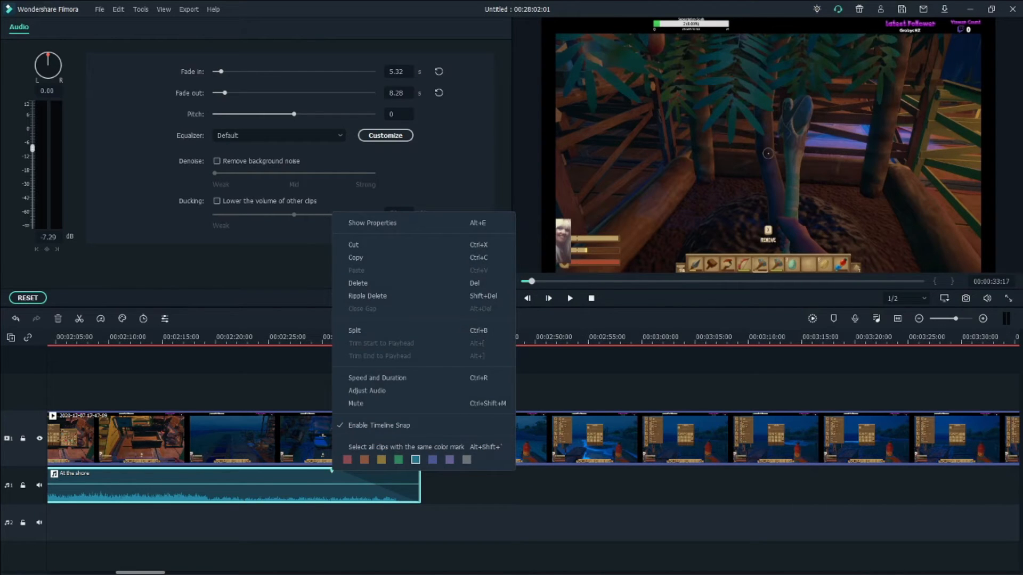
{"action": "key", "text": "Escape"}
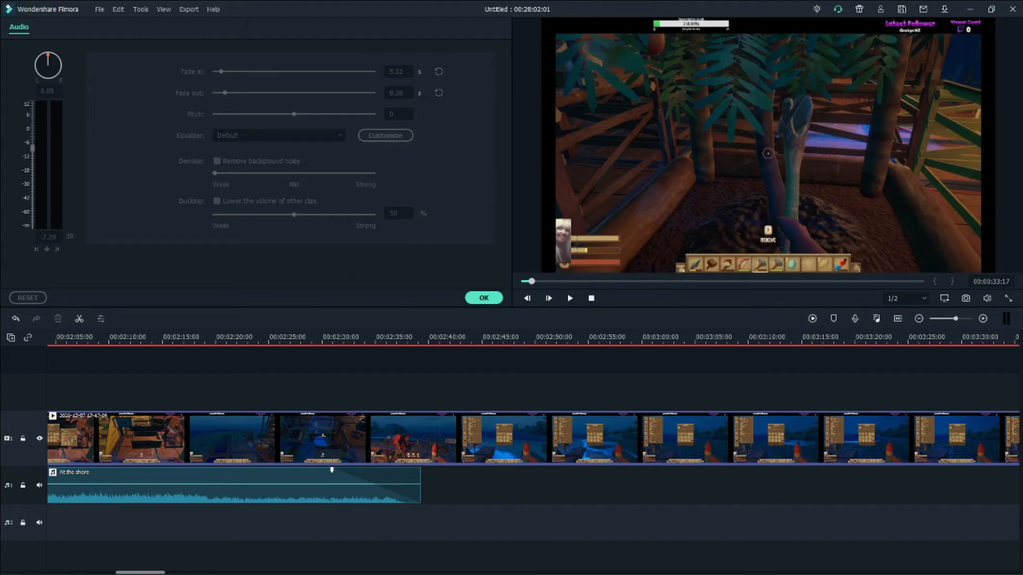
Shift At the shore earlier on its track so it starts at about 00:00:32, and accept the audio adjustments.
{"action": "mouse_move", "coordinate": [205, 484]}
{"action": "left_mouse_down"}
{"action": "mouse_move", "coordinate": [292, 493]}
{"action": "mouse_move", "coordinate": [211, 492]}
{"action": "left_mouse_up"}
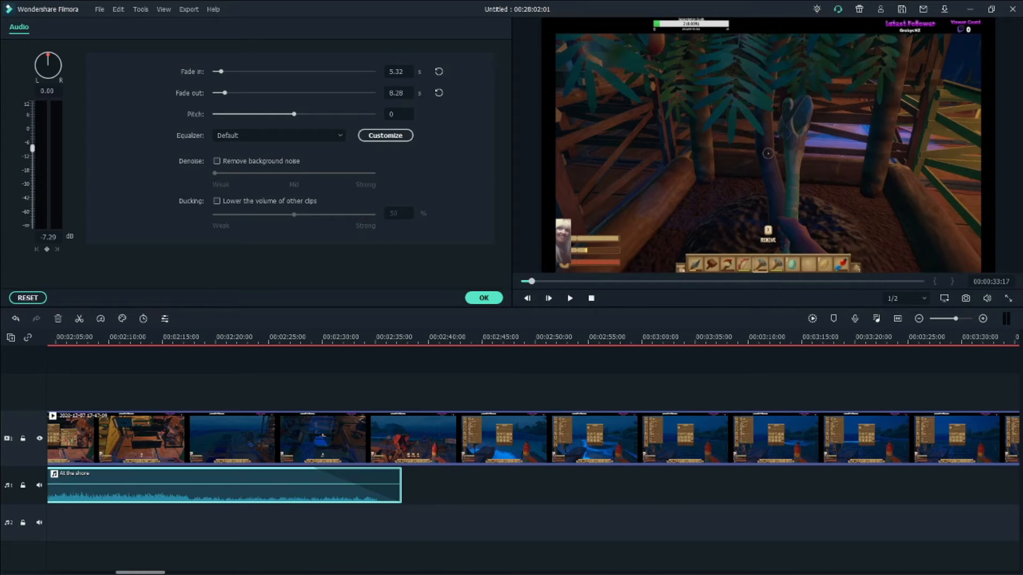
{"action": "left_click_drag", "start_coordinate": [140, 572], "coordinate": [72, 572]}
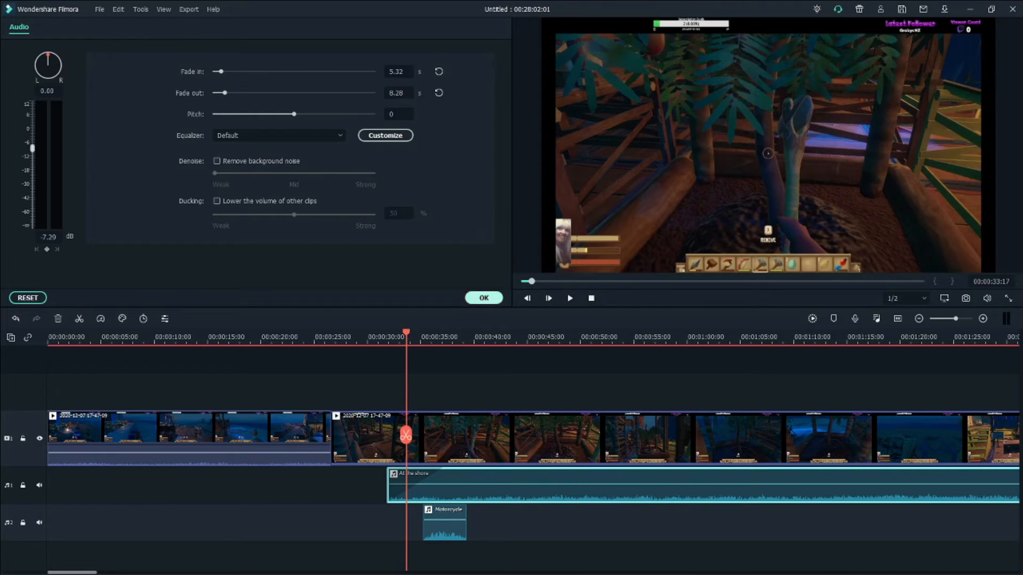
{"action": "left_click", "coordinate": [484, 297]}
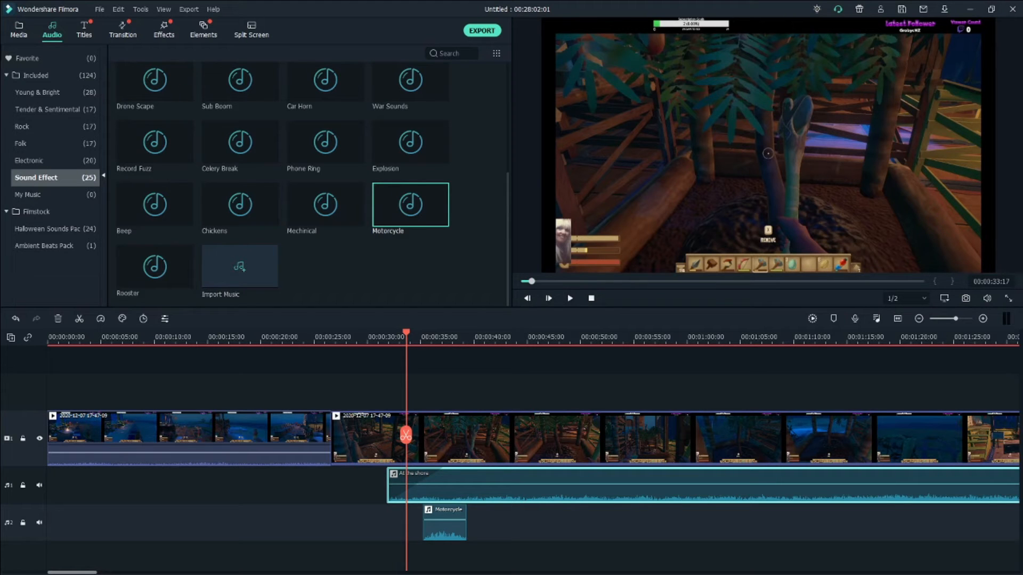
Add the Chromatic Aberration effect above the video at about 00:00:36 and extend it to about 00:00:57.
{"action": "left_click", "coordinate": [164, 30]}
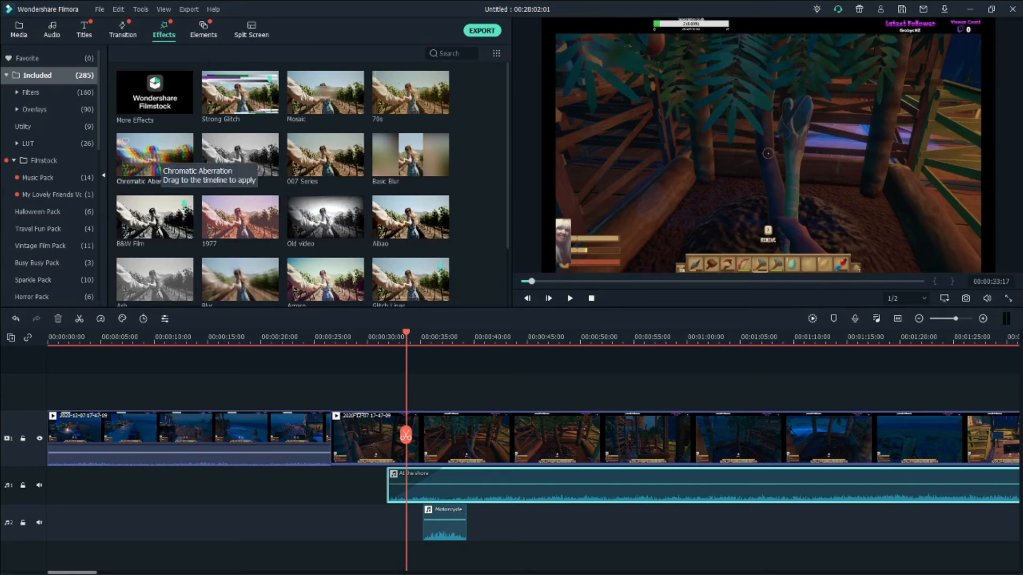
{"action": "left_click", "coordinate": [155, 154]}
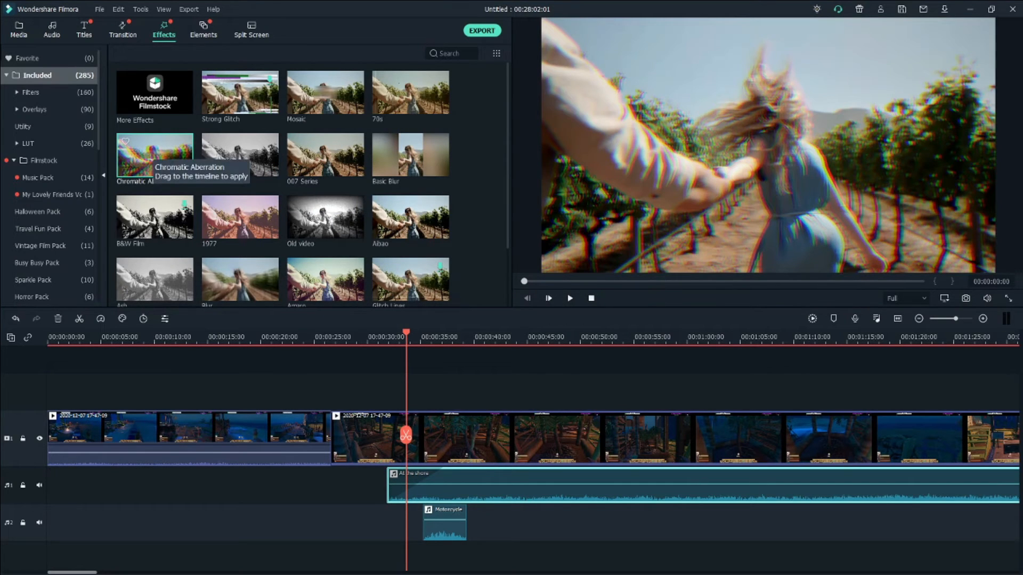
{"action": "left_click_drag", "start_coordinate": [154, 155], "coordinate": [461, 392]}
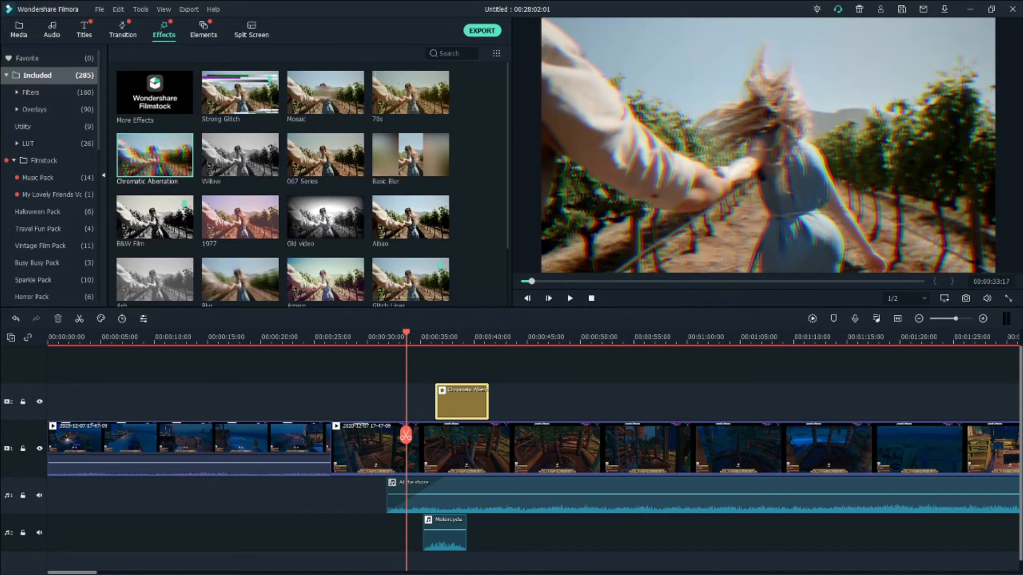
{"action": "left_click_drag", "start_coordinate": [488, 405], "coordinate": [661, 404]}
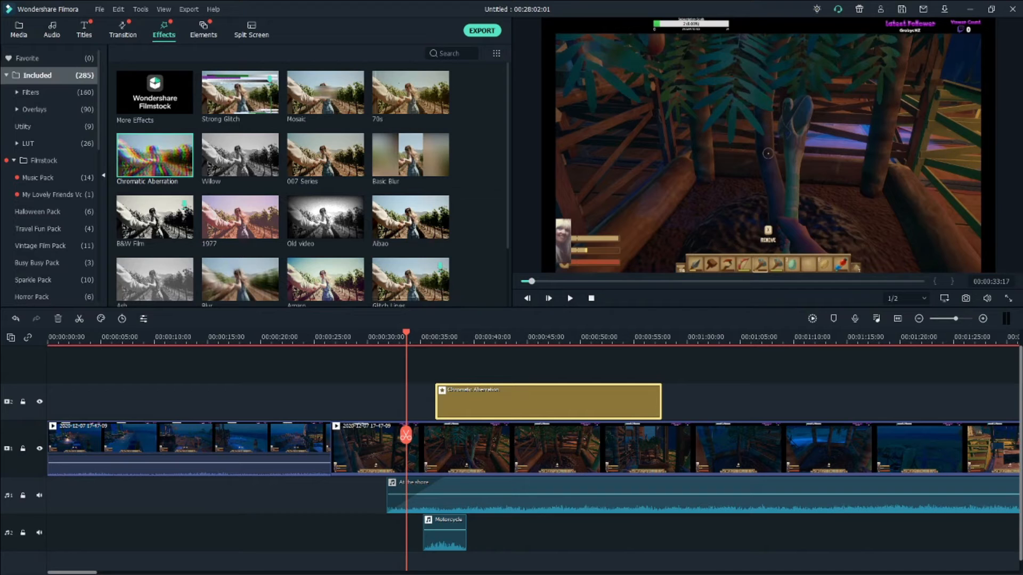
Delete the Chromatic Aberration effect and the Motorcycle sound clip from the timeline.
{"action": "scroll", "coordinate": [532, 447], "scroll_direction": "up", "scroll_amount": 1}
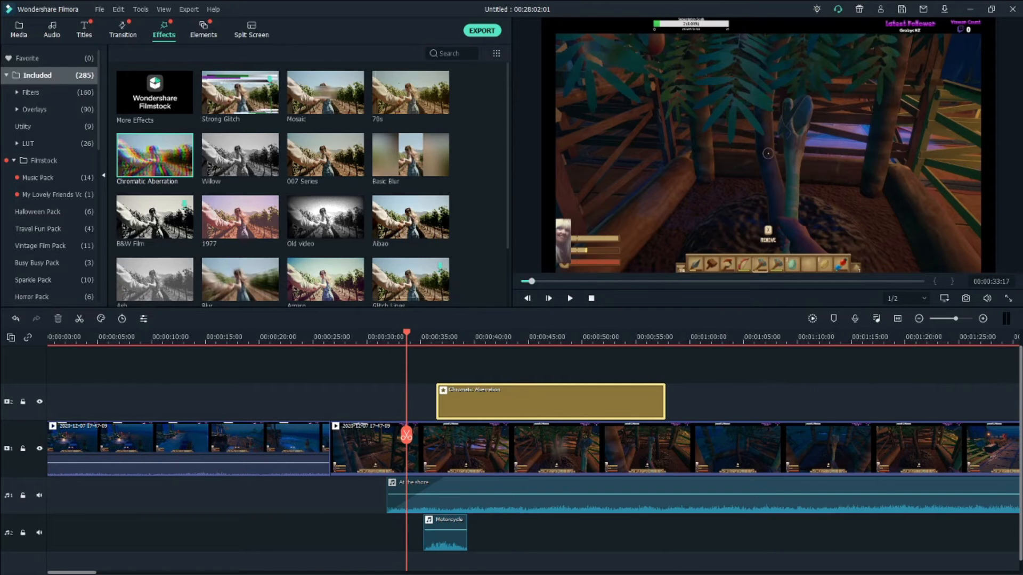
{"action": "left_click_drag", "start_coordinate": [407, 333], "coordinate": [421, 333]}
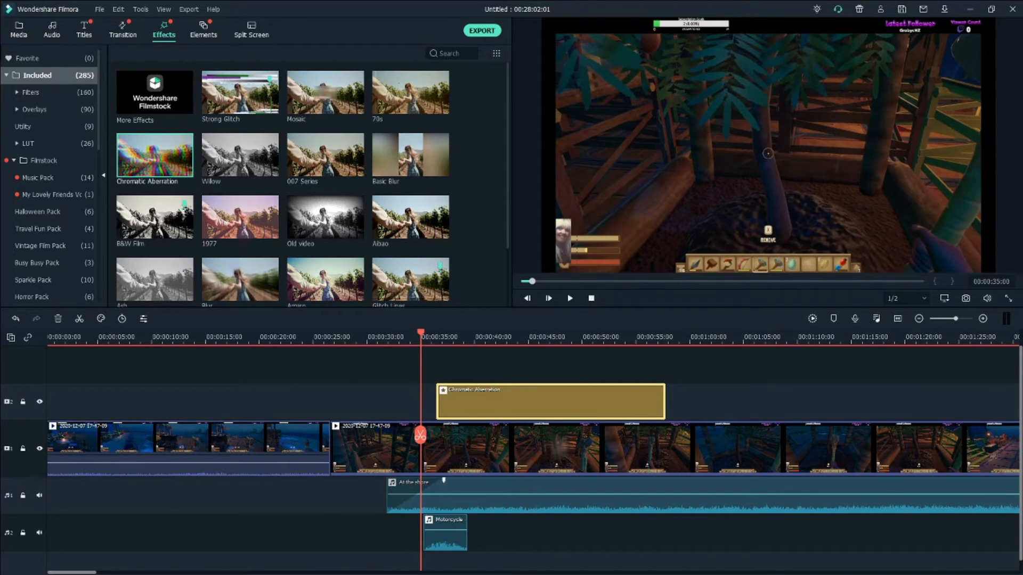
{"action": "right_click", "coordinate": [446, 530]}
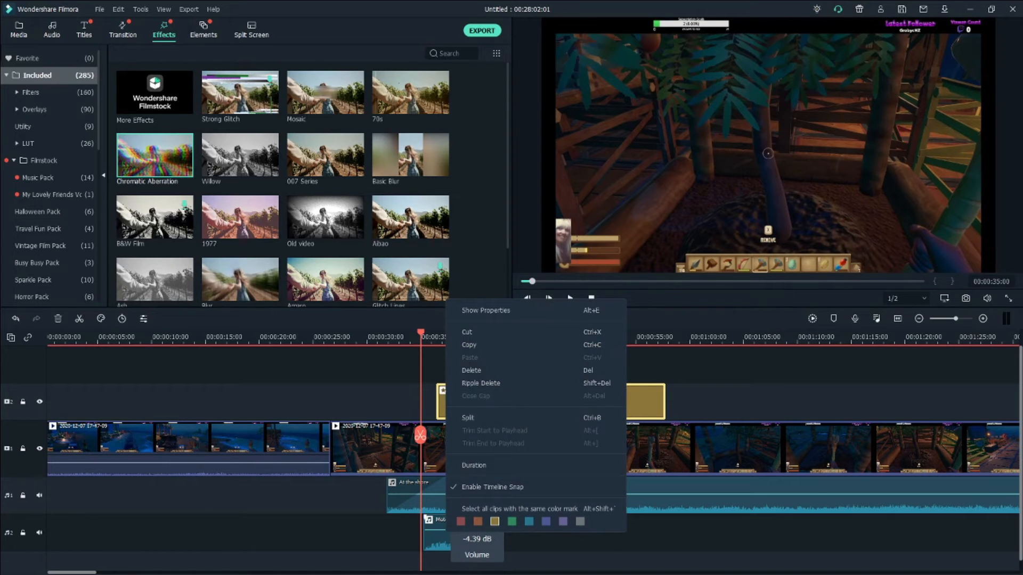
{"action": "left_click", "coordinate": [471, 370]}
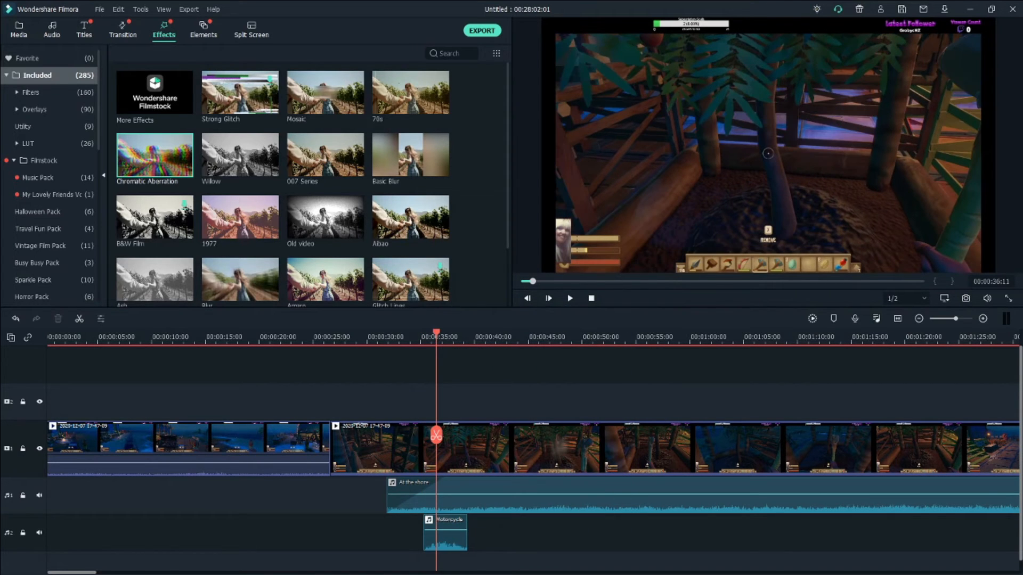
{"action": "right_click", "coordinate": [445, 535]}
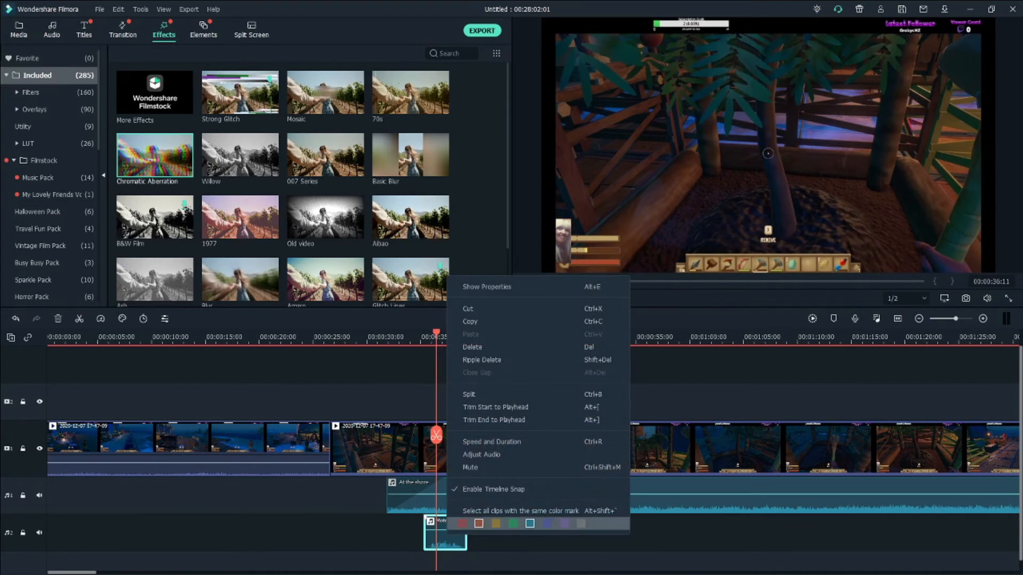
{"action": "left_click", "coordinate": [472, 346]}
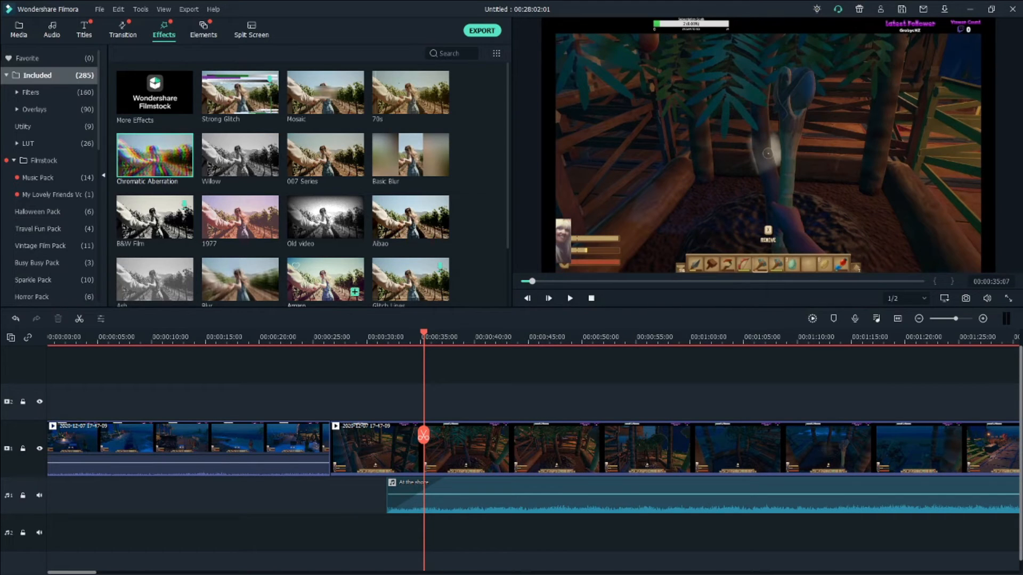
Add the Chromatic Aberration effect above the video at about 00:00:39, extend it to about 00:00:50, and play that section back.
{"action": "left_click_drag", "start_coordinate": [155, 154], "coordinate": [497, 401]}
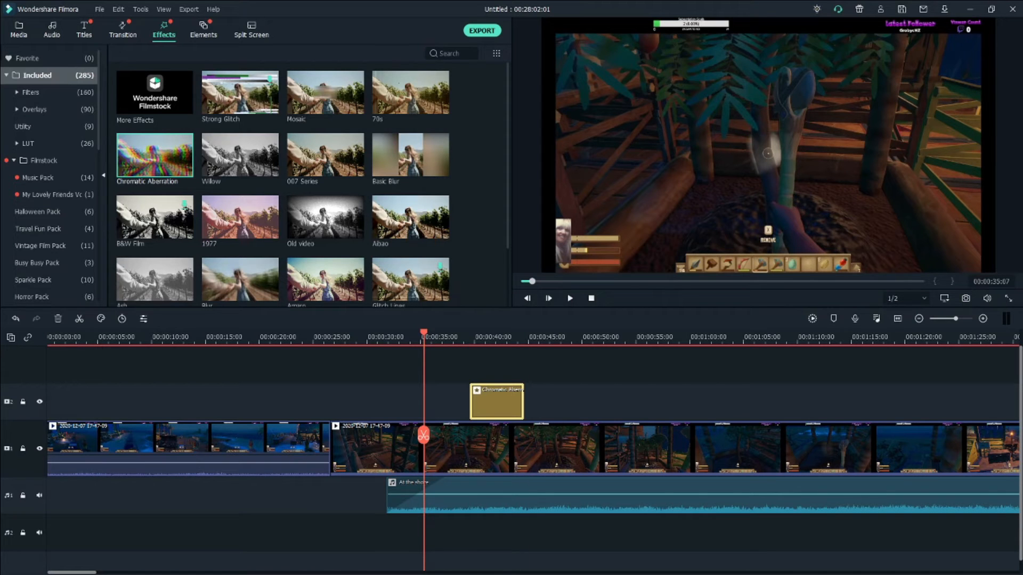
{"action": "left_click_drag", "start_coordinate": [470, 401], "coordinate": [446, 401]}
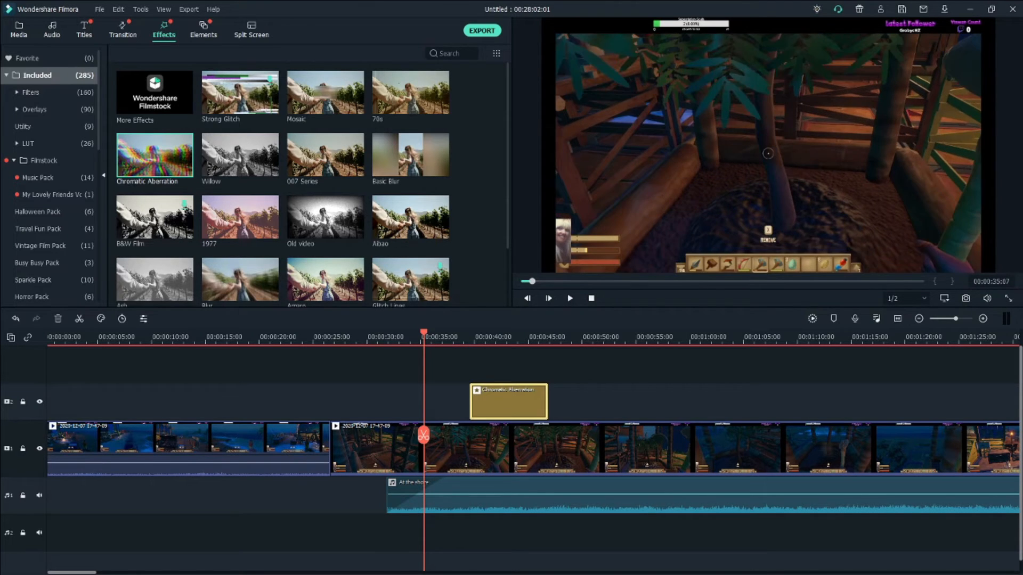
{"action": "left_click_drag", "start_coordinate": [547, 401], "coordinate": [581, 401]}
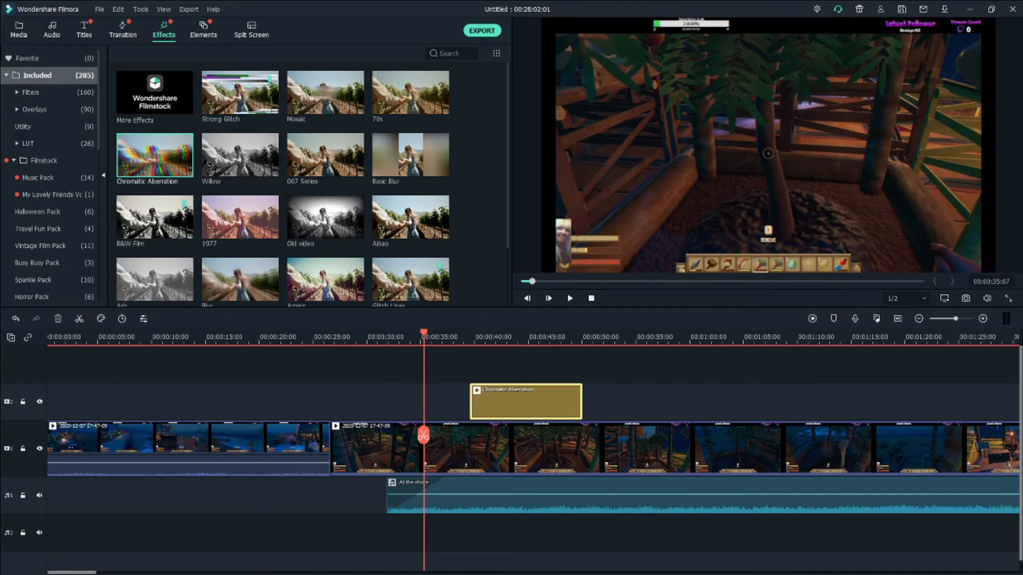
{"action": "left_click_drag", "start_coordinate": [423, 435], "coordinate": [458, 435]}
{"action": "key", "text": "space"}
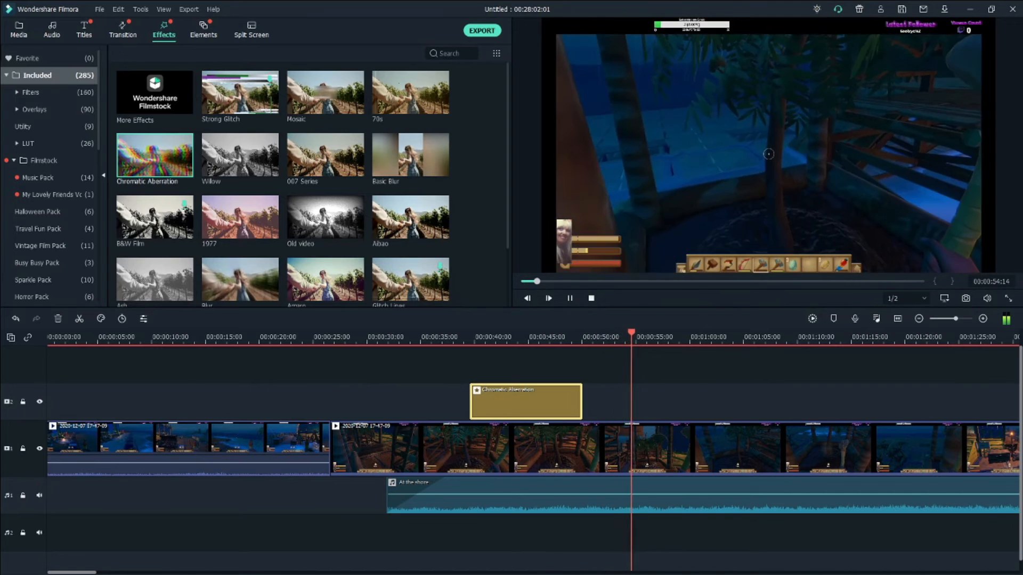
{"action": "right_click", "coordinate": [516, 401]}
{"action": "key", "text": "Escape"}
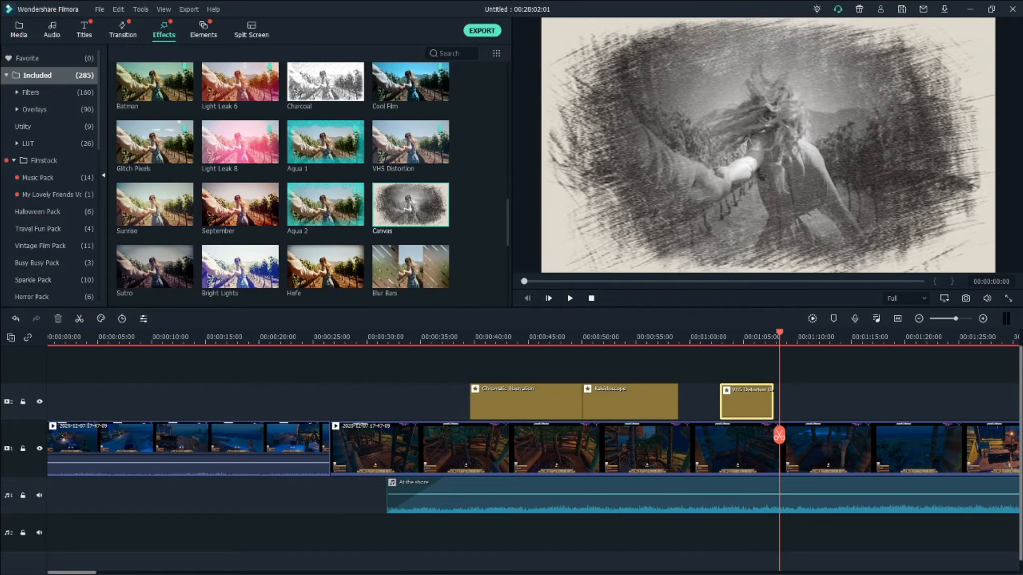
Add the Canvas effect above the video at about 00:01:10, after the VHS Distortion effect, and play it back.
{"action": "left_click_drag", "start_coordinate": [426, 213], "coordinate": [819, 401]}
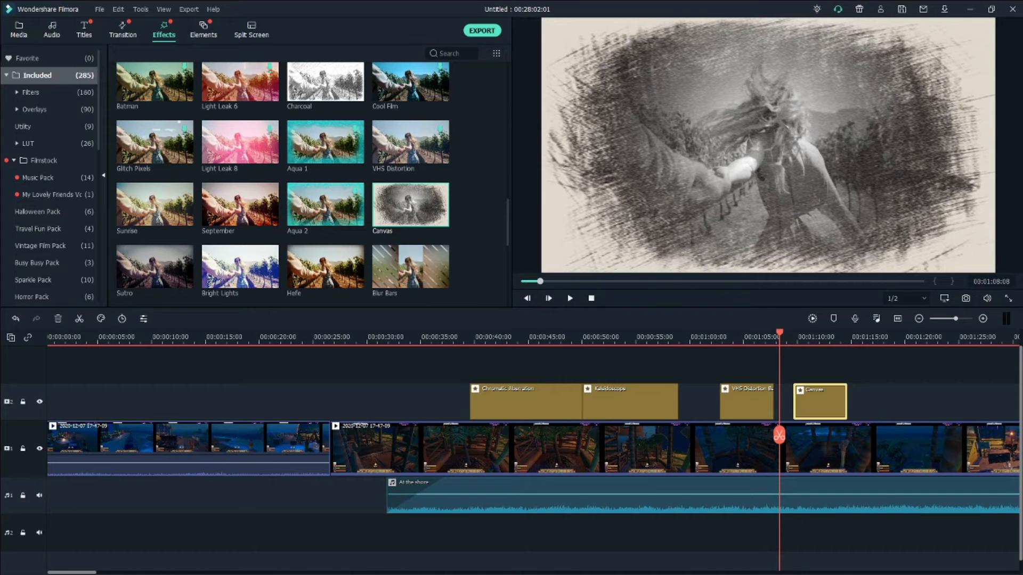
{"action": "key", "text": "space"}
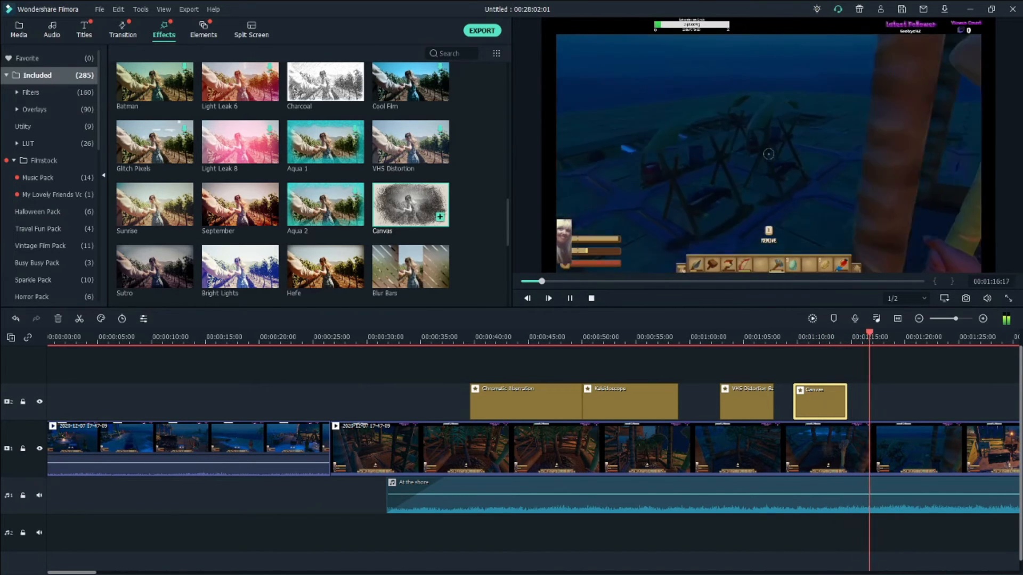
{"action": "left_click", "coordinate": [569, 298]}
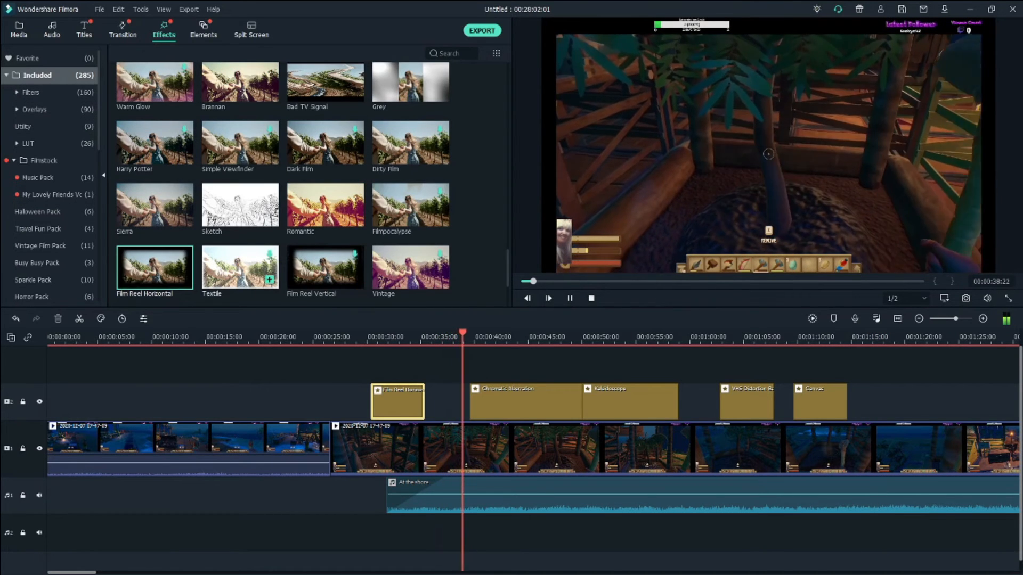
Browse further through the included effects while the timeline plays into the Chromatic Aberration section, and stop the playback.
{"action": "scroll", "coordinate": [240, 266], "scroll_direction": "down", "scroll_amount": 3}
{"action": "scroll", "coordinate": [282, 179], "scroll_direction": "down", "scroll_amount": 2}
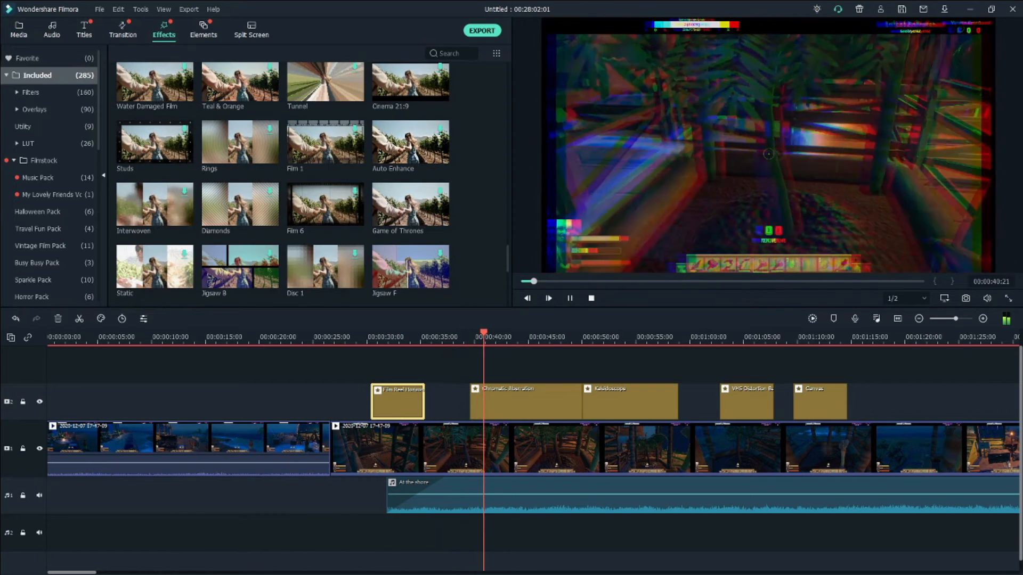
{"action": "key", "text": "space"}
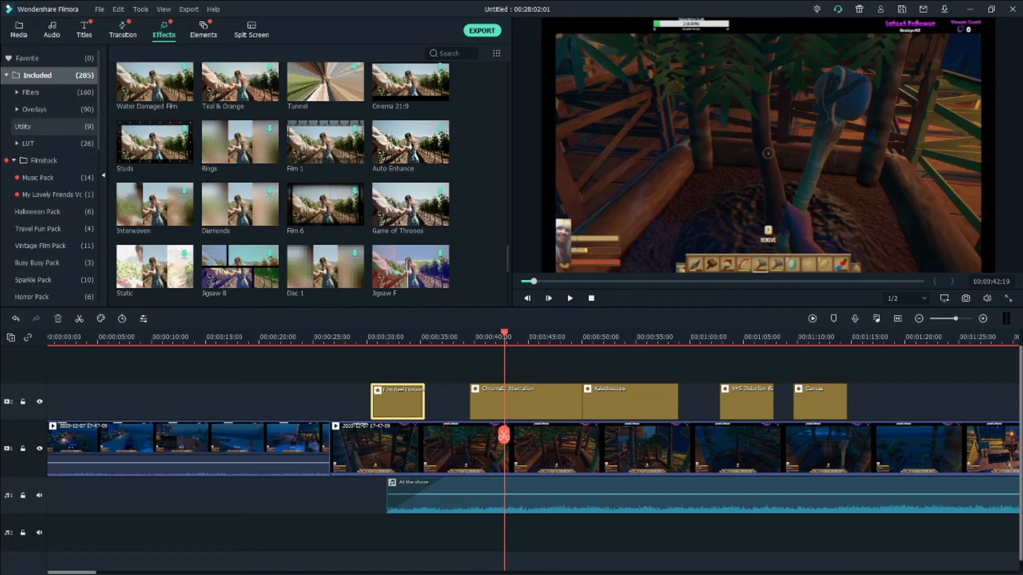
Add Music Pack Overlay 4 from the Filmstock Music Pack above the video at about 00:01:37, and play that section back.
{"action": "left_click", "coordinate": [53, 178]}
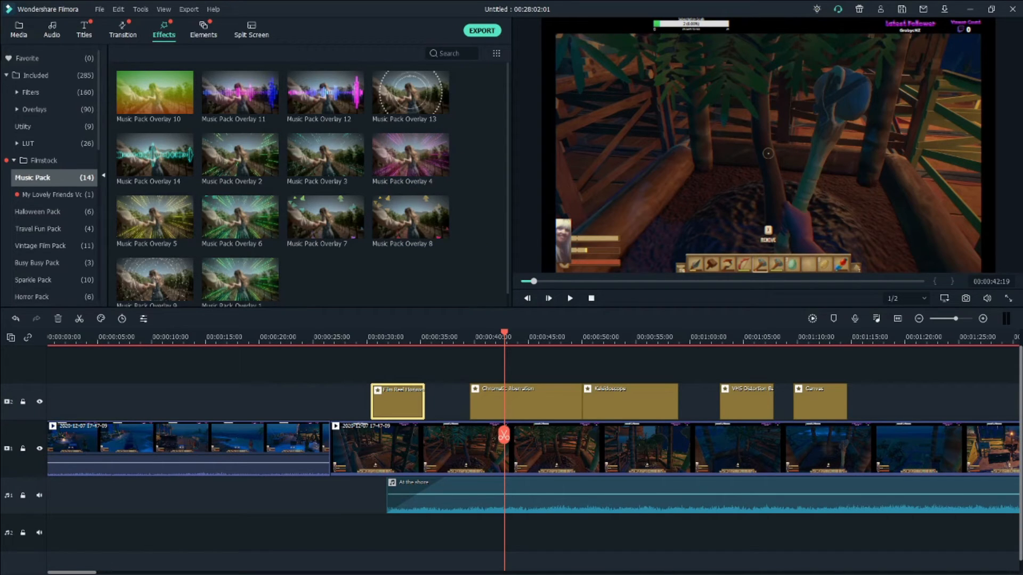
{"action": "left_click_drag", "start_coordinate": [71, 572], "coordinate": [113, 572]}
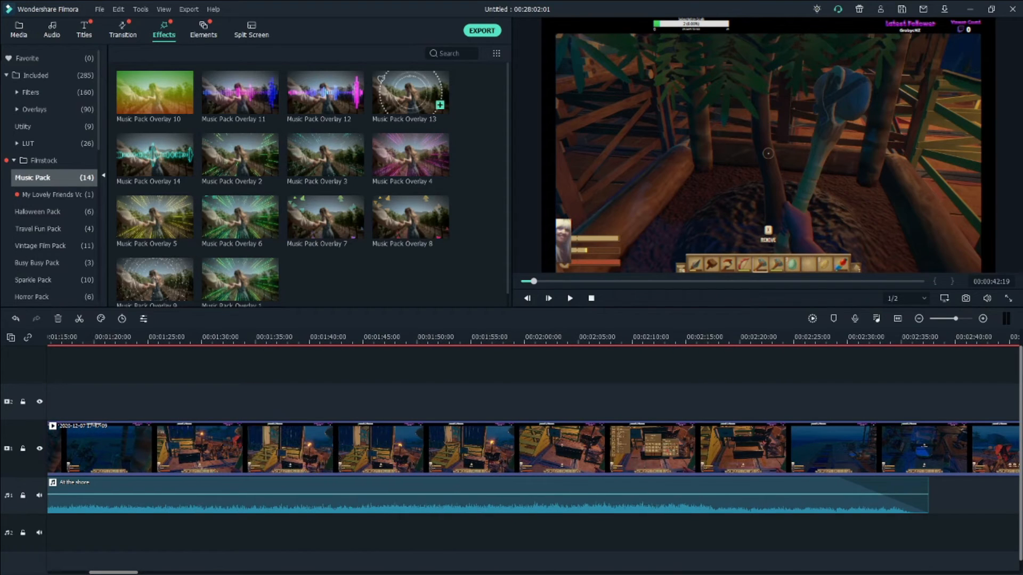
{"action": "left_click_drag", "start_coordinate": [410, 155], "coordinate": [310, 401]}
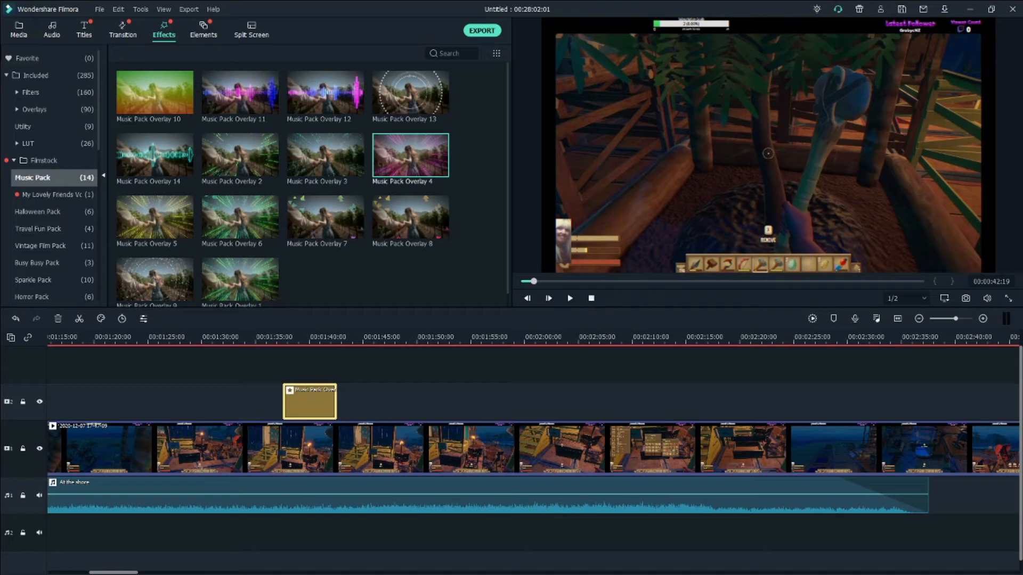
{"action": "key", "text": "Escape"}
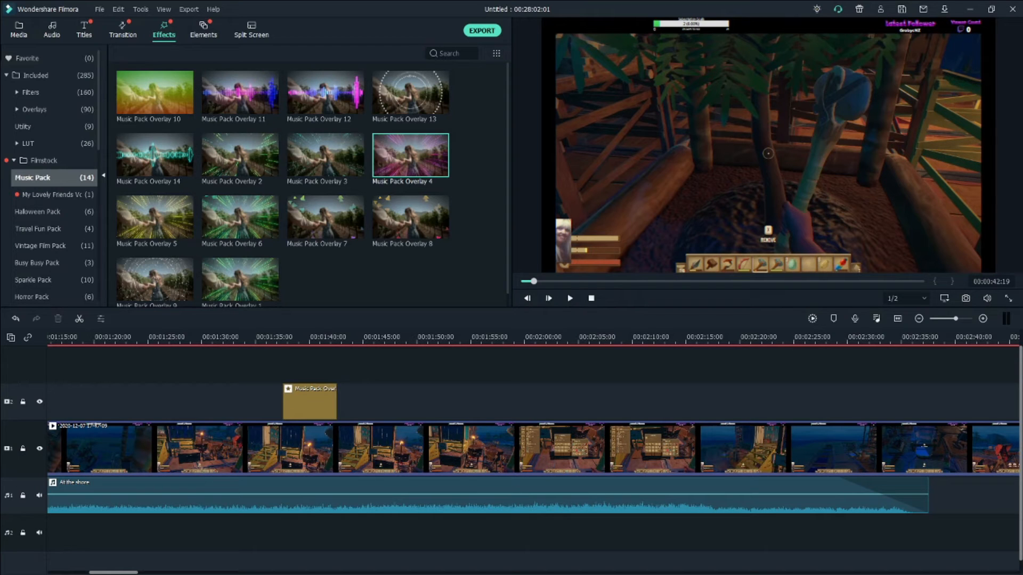
{"action": "left_click", "coordinate": [276, 338]}
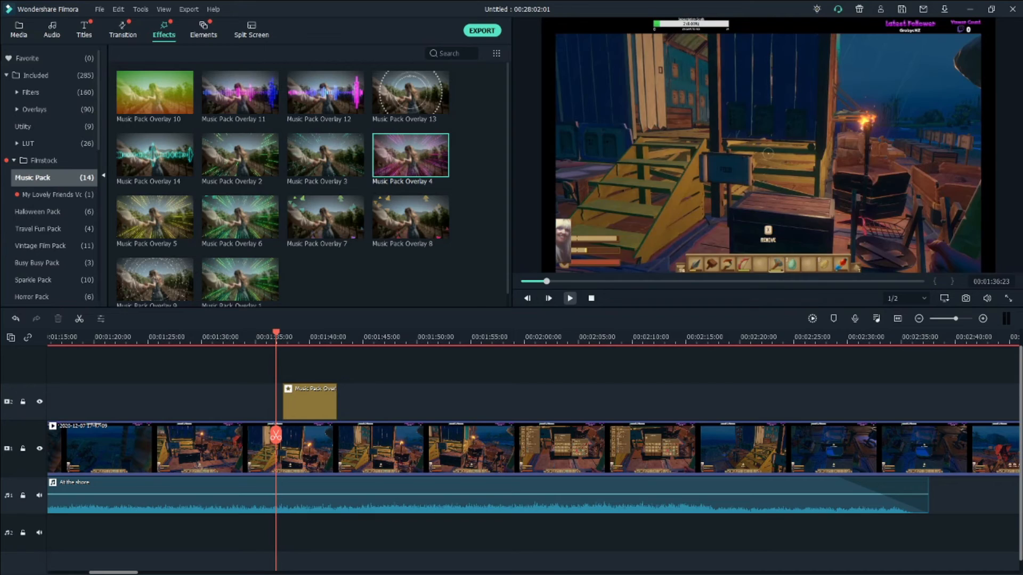
{"action": "key", "text": "space"}
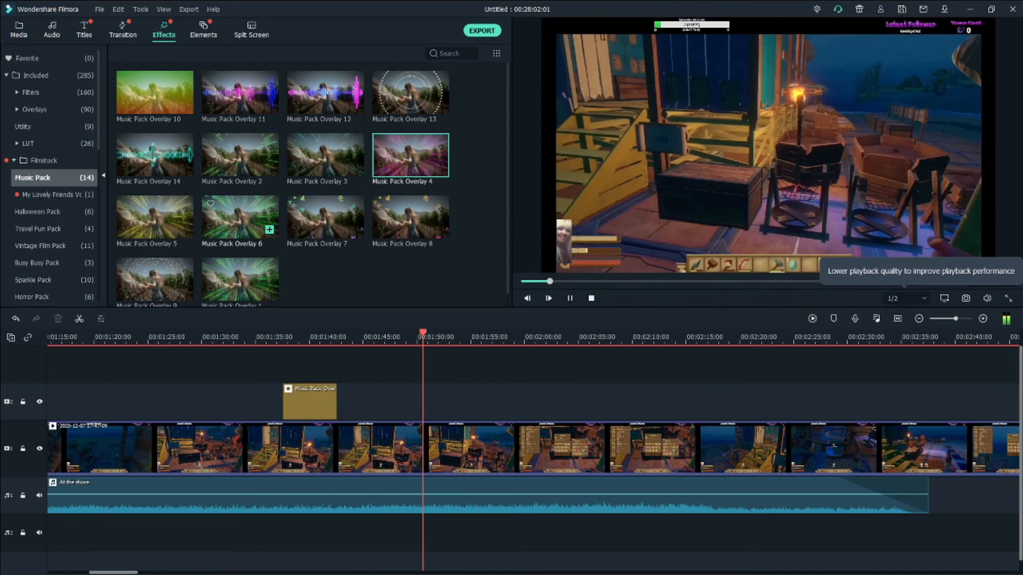
{"action": "scroll", "coordinate": [240, 218], "scroll_direction": "down", "scroll_amount": 1}
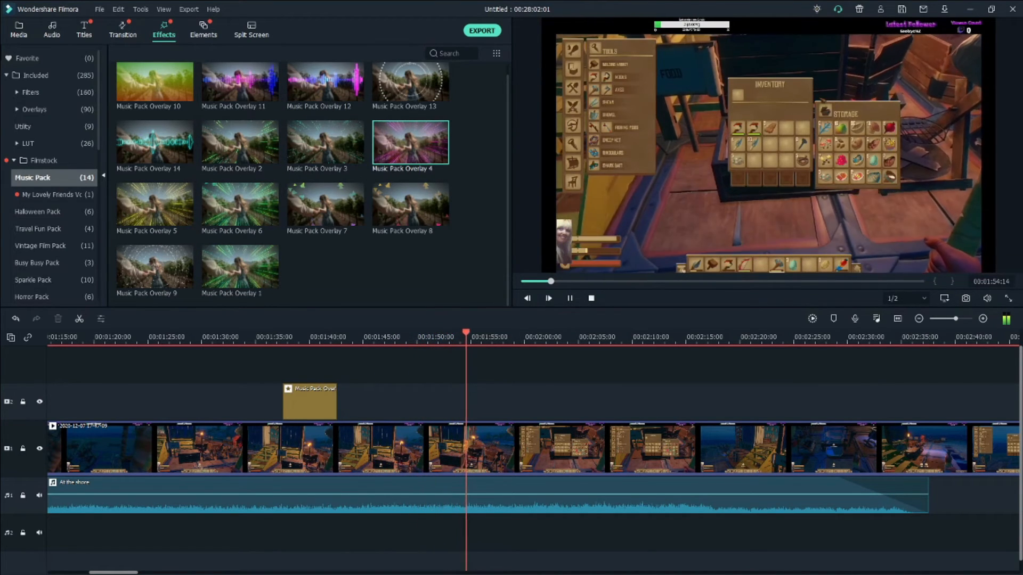
{"action": "left_click", "coordinate": [569, 299]}
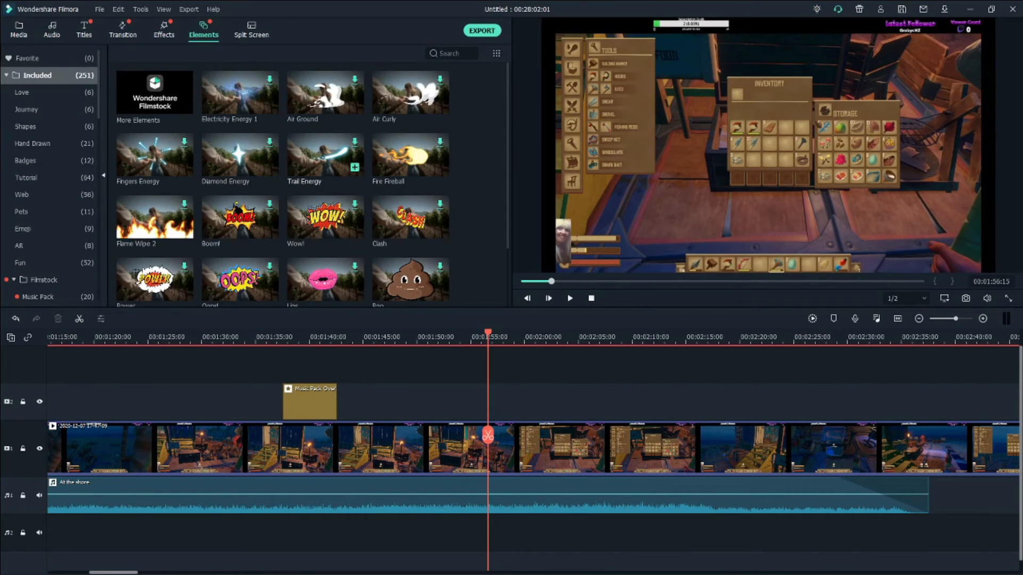
Add Music Pack Element 20 from the Filmstock Music Pack elements above the video at 00:01:56:15, and play it back.
{"action": "scroll", "coordinate": [312, 184], "scroll_direction": "down", "scroll_amount": 10}
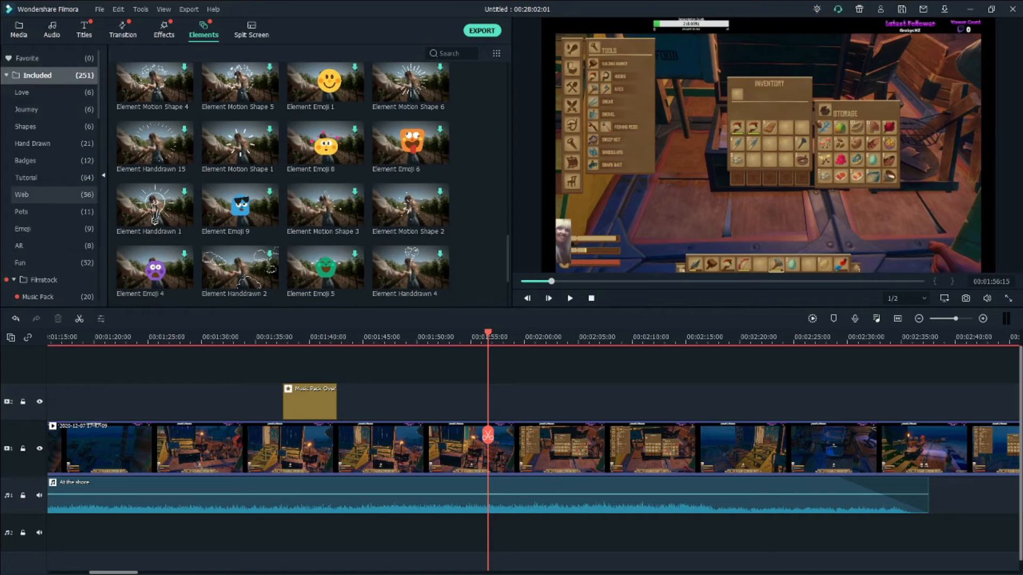
{"action": "scroll", "coordinate": [50, 195], "scroll_direction": "down", "scroll_amount": 2}
{"action": "left_click", "coordinate": [43, 194]}
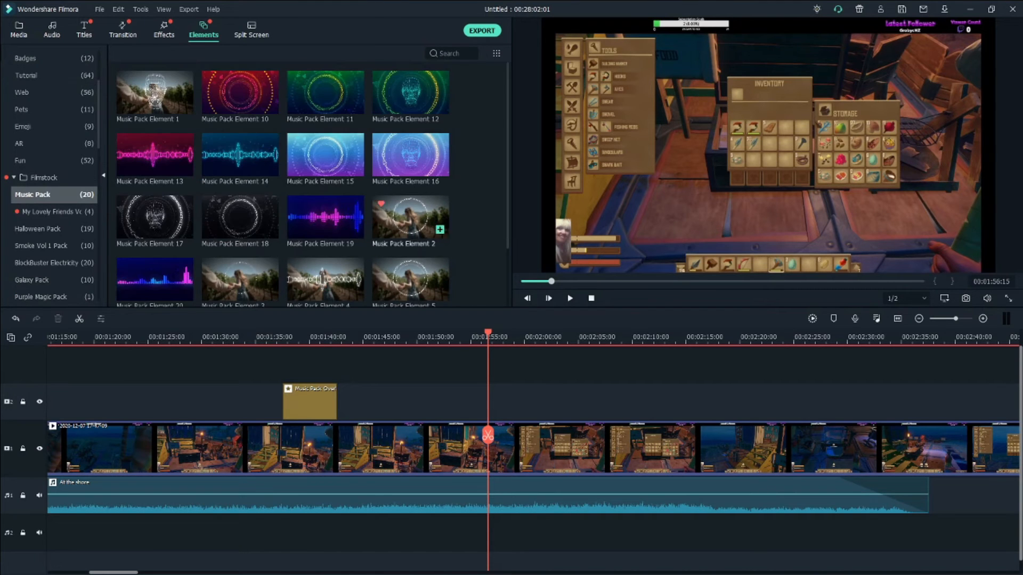
{"action": "scroll", "coordinate": [313, 185], "scroll_direction": "down", "scroll_amount": 2}
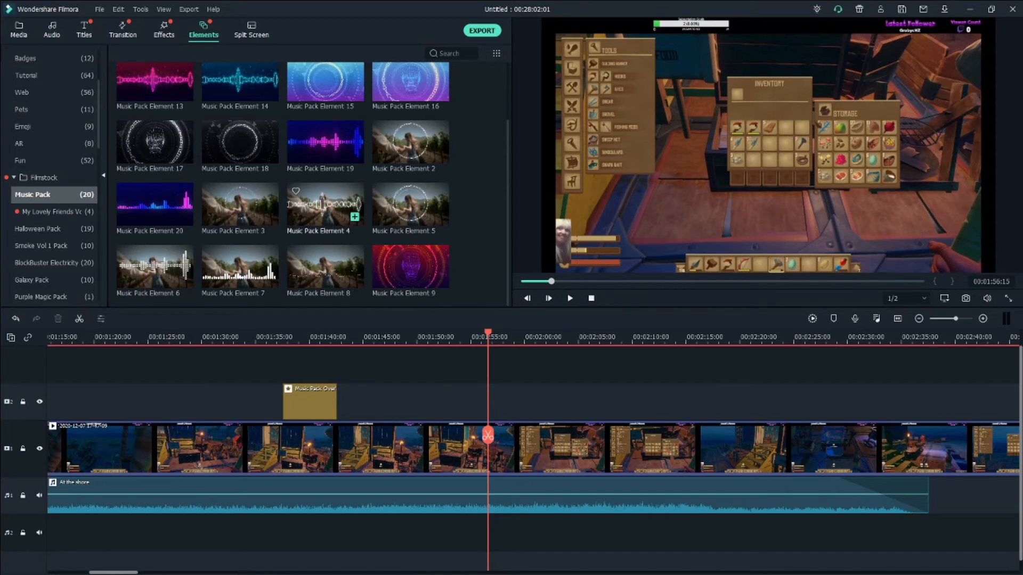
{"action": "scroll", "coordinate": [325, 205], "scroll_direction": "up", "scroll_amount": 1}
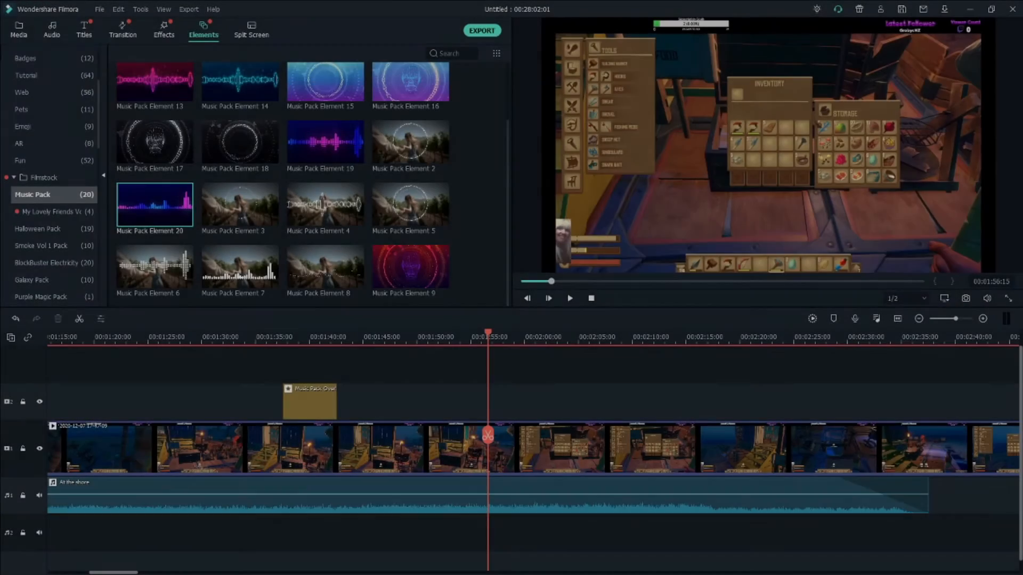
{"action": "left_click_drag", "start_coordinate": [154, 204], "coordinate": [514, 401]}
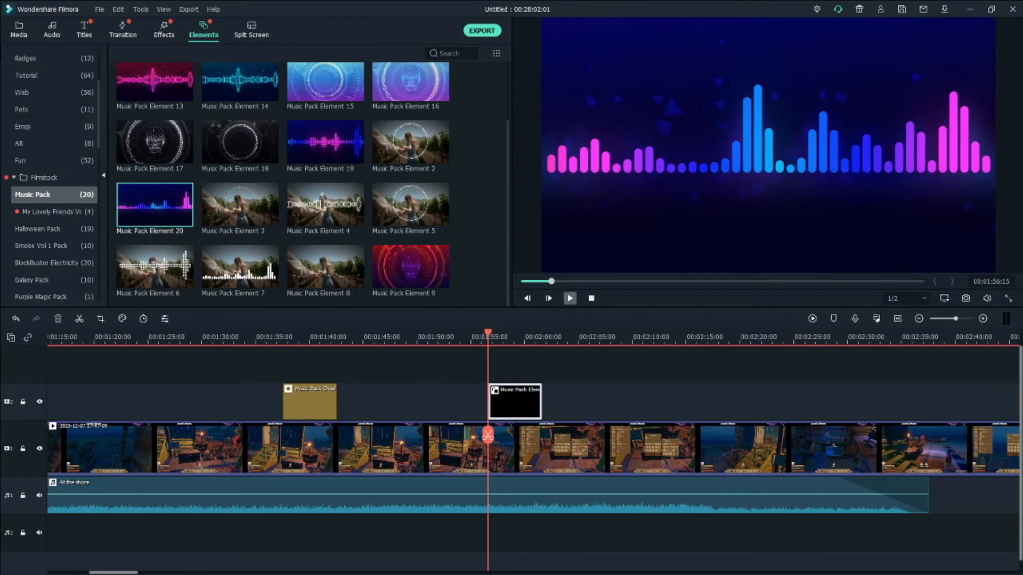
{"action": "key", "text": "space"}
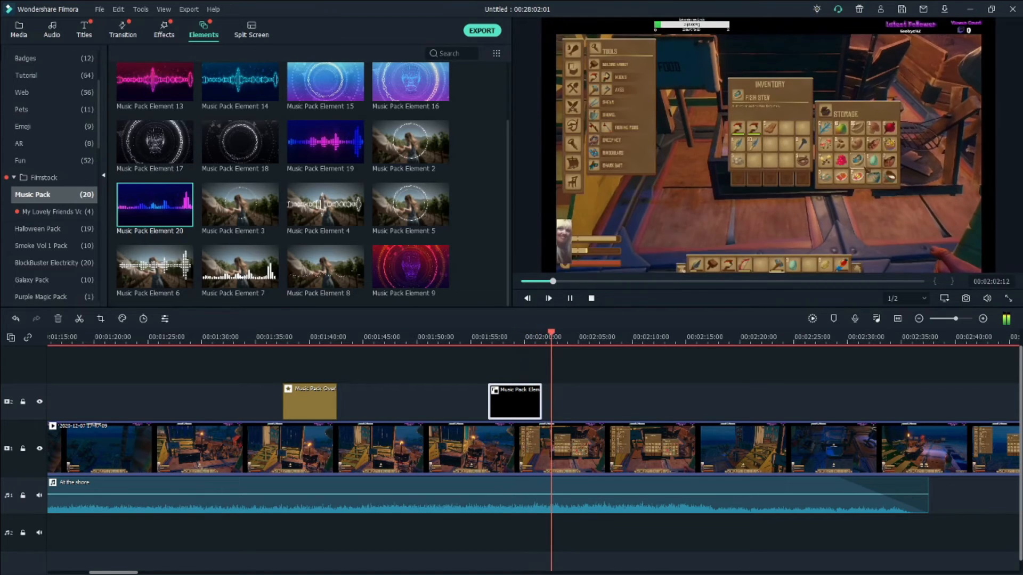
{"action": "key", "text": "space"}
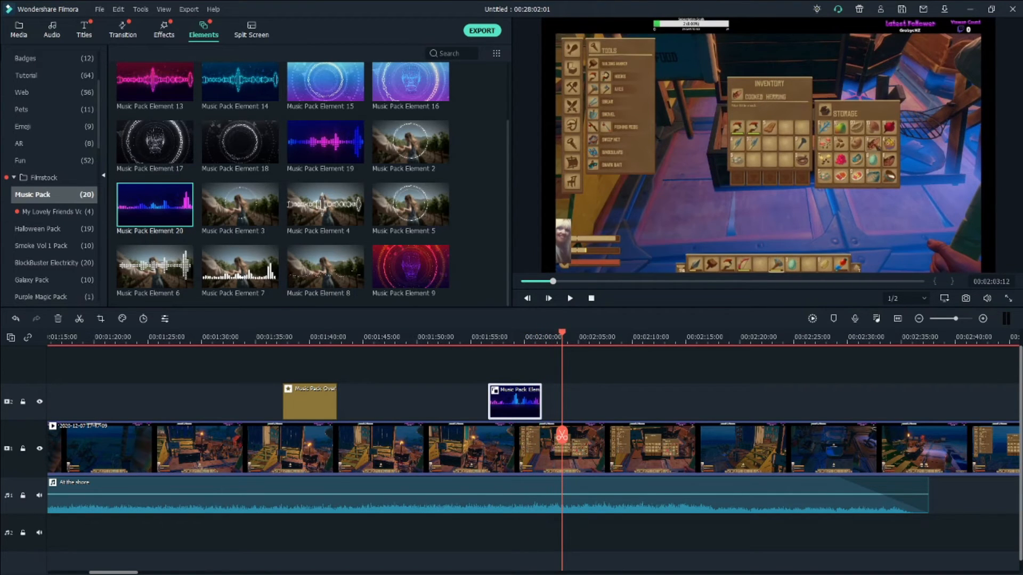
Try inserting Music Pack Element 20 into the main video track, and return it to the upper track with the video gap closed.
{"action": "left_click_drag", "start_coordinate": [515, 401], "coordinate": [515, 447]}
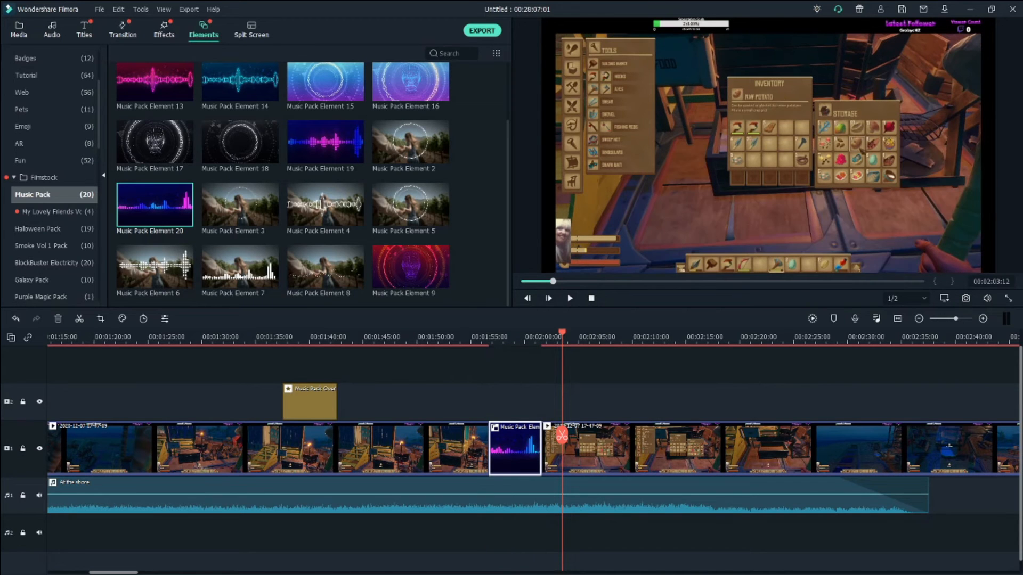
{"action": "mouse_move", "coordinate": [561, 436]}
{"action": "left_mouse_down"}
{"action": "mouse_move", "coordinate": [446, 436]}
{"action": "mouse_move", "coordinate": [497, 436]}
{"action": "mouse_move", "coordinate": [458, 435]}
{"action": "mouse_move", "coordinate": [515, 402]}
{"action": "left_mouse_up"}
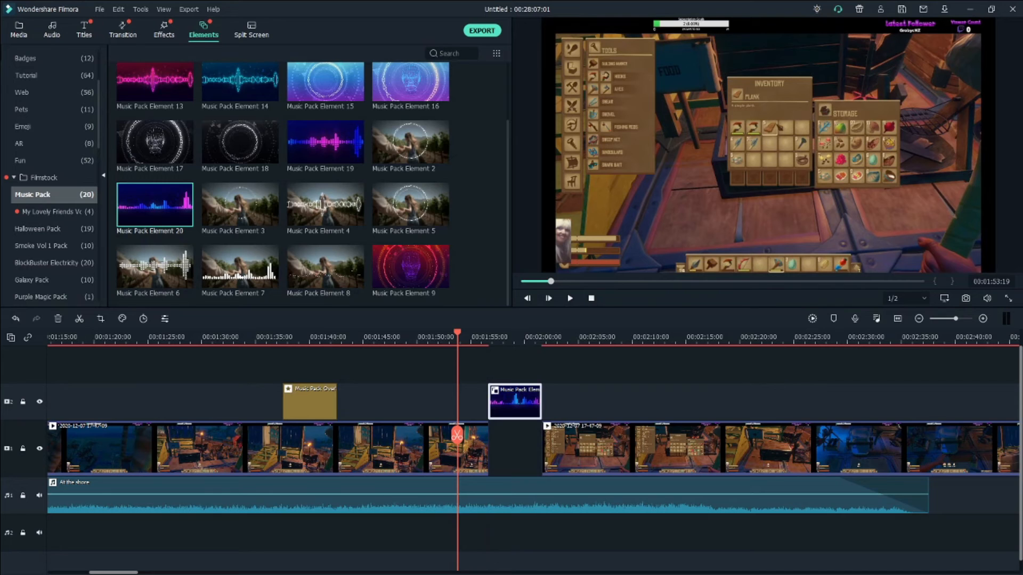
{"action": "left_click_drag", "start_coordinate": [588, 448], "coordinate": [533, 448]}
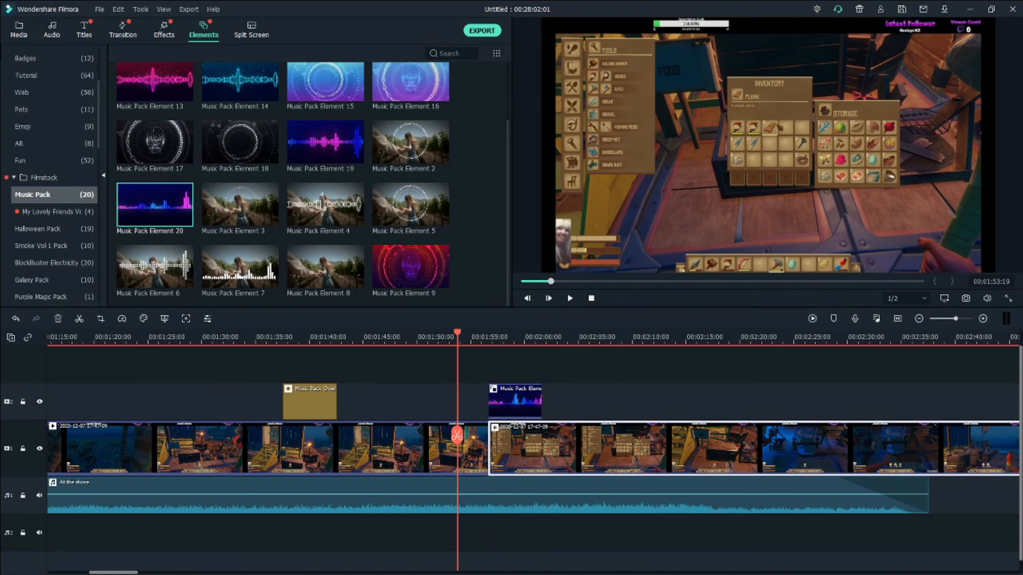
{"action": "left_click", "coordinate": [515, 402]}
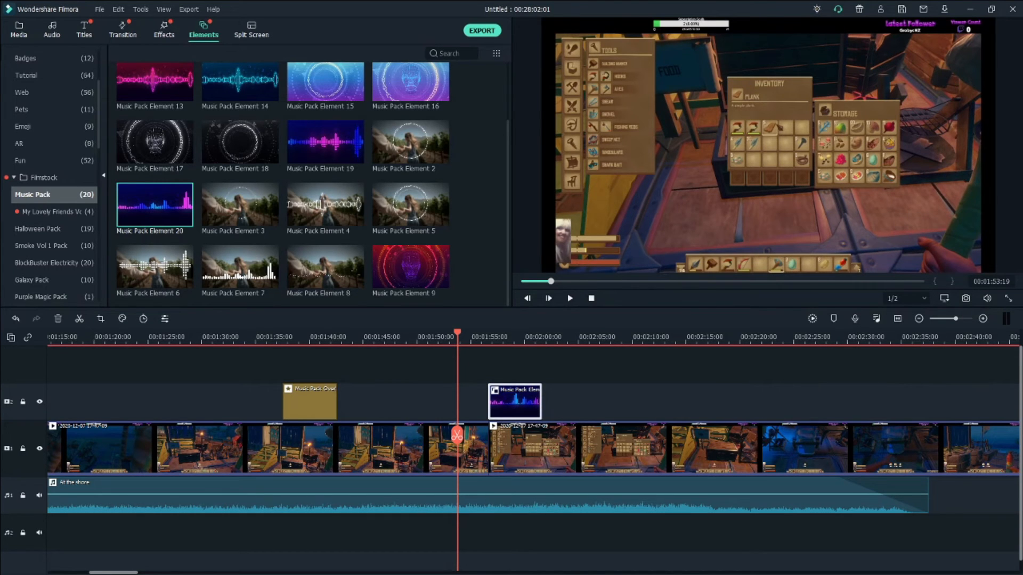
Examine the clip options available for Music Pack Element 20 and play the element back from just before its start.
{"action": "right_click", "coordinate": [517, 403]}
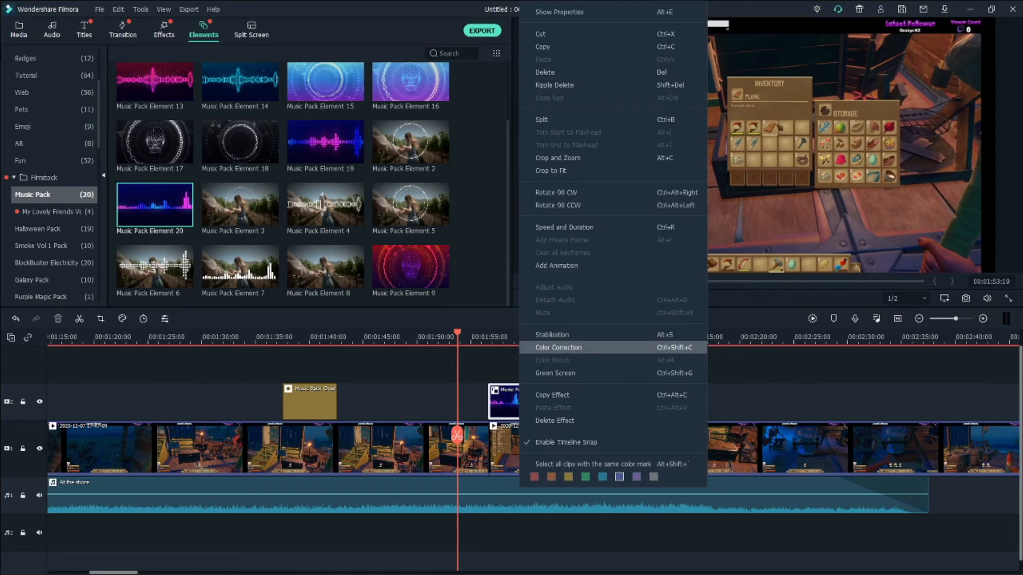
{"action": "left_click", "coordinate": [413, 402]}
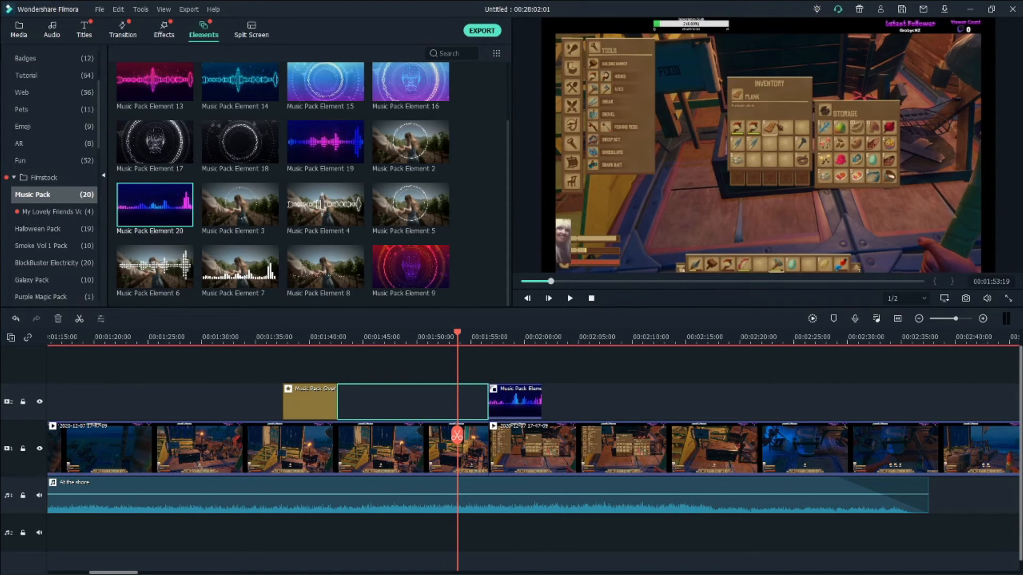
{"action": "key", "text": "space"}
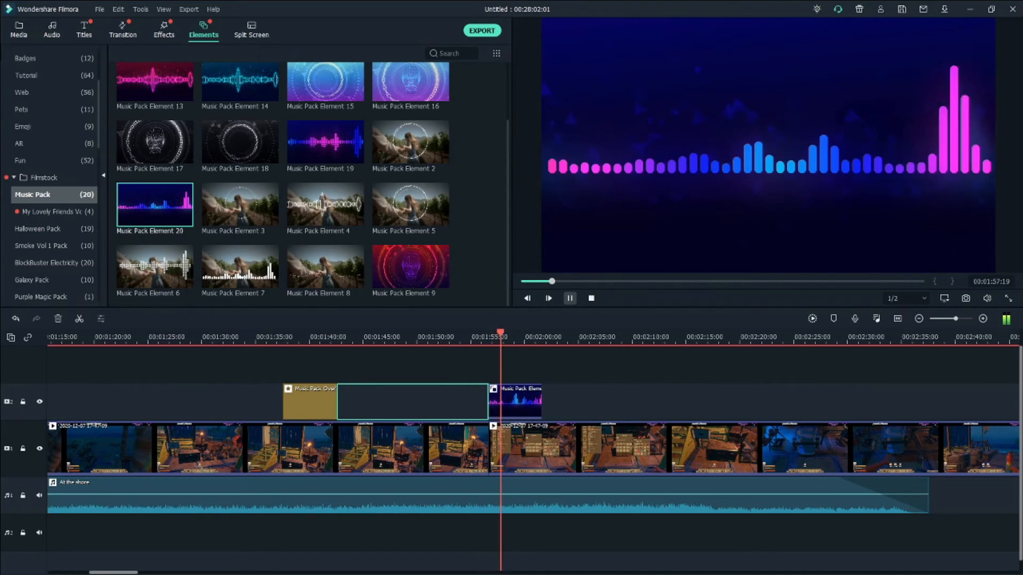
{"action": "key", "text": "space"}
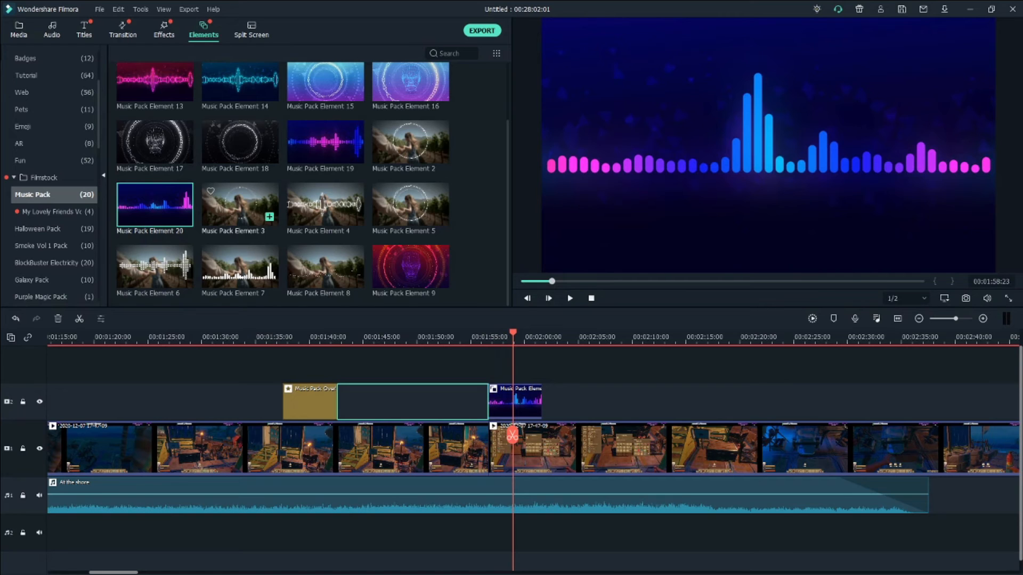
Add Music Pack Element 3 directly after Music Pack Element 20 on the upper track, and play it back.
{"action": "left_click_drag", "start_coordinate": [239, 205], "coordinate": [566, 401]}
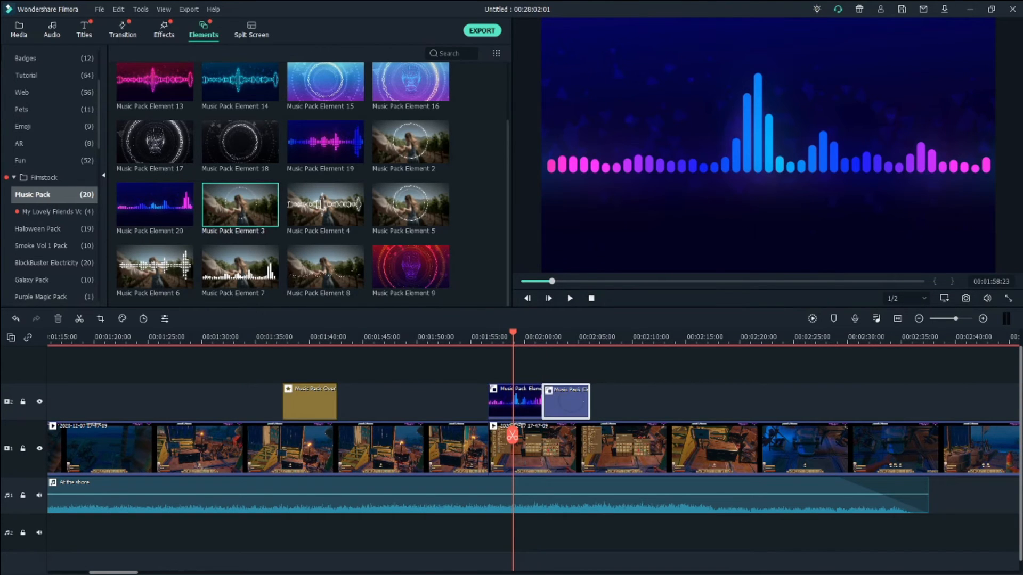
{"action": "left_click", "coordinate": [570, 299]}
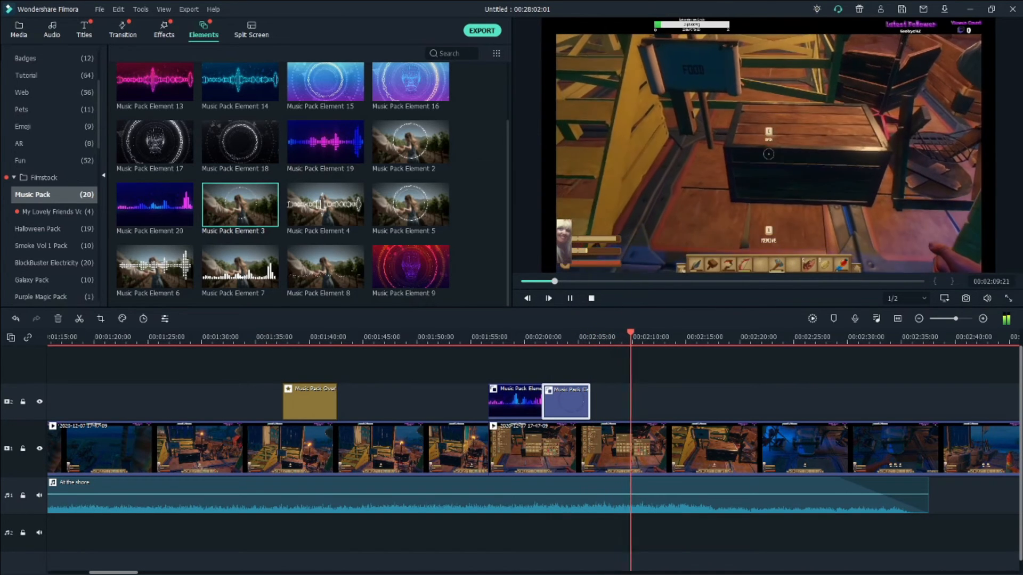
Stop the playback and look over the included split-screen layouts.
{"action": "key", "text": "space"}
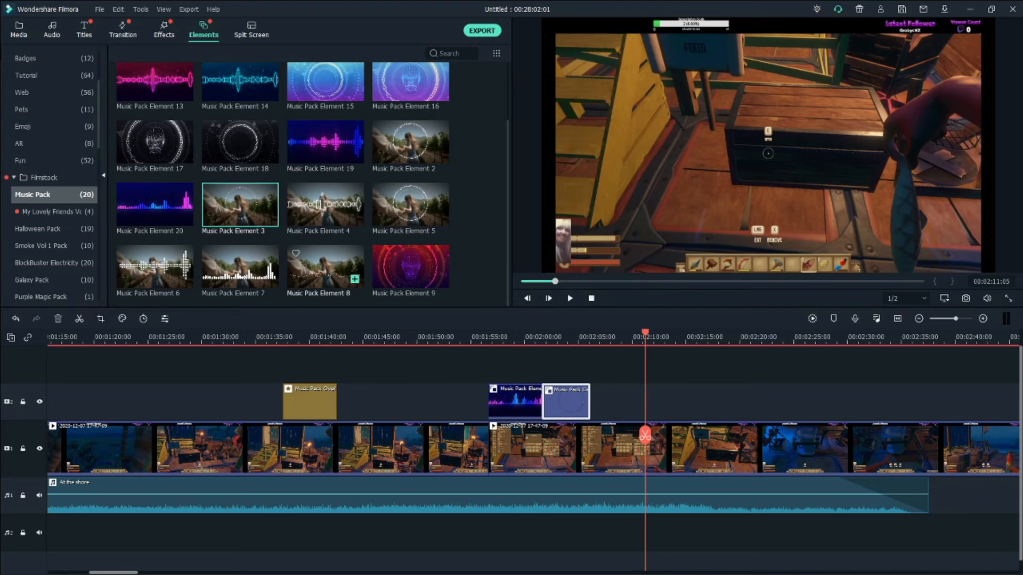
{"action": "scroll", "coordinate": [240, 144], "scroll_direction": "up", "scroll_amount": 2}
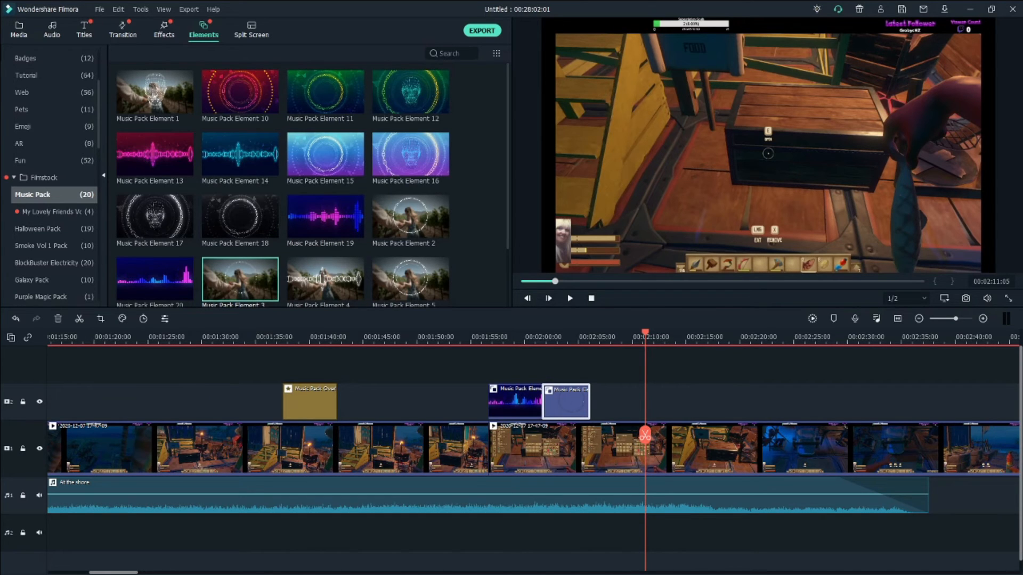
{"action": "left_click", "coordinate": [252, 30]}
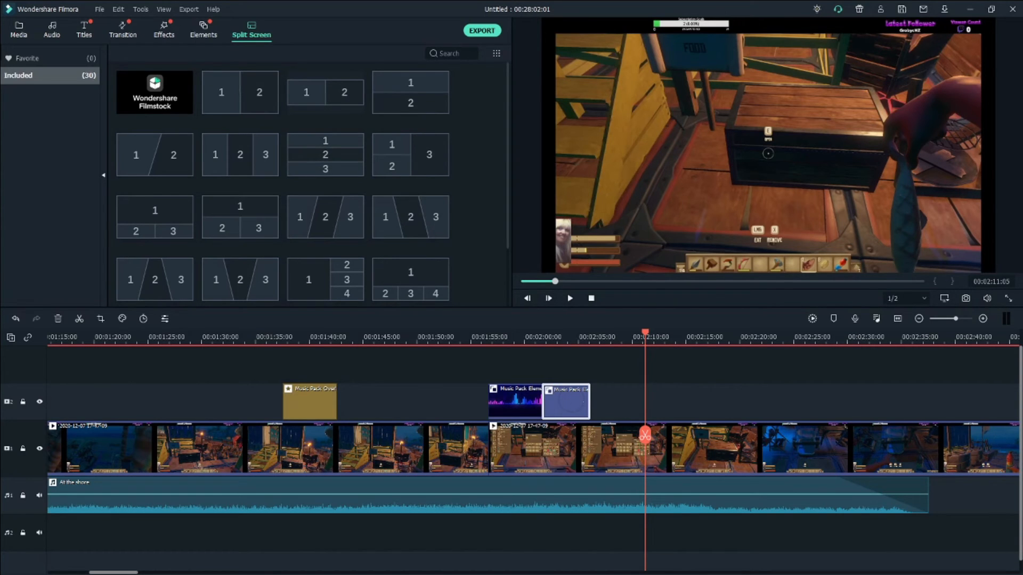
{"action": "left_click", "coordinate": [99, 9]}
{"action": "key", "text": "Escape"}
Insert the feedtree clip at the very start of the main video track, ahead of the gameplay footage, and play it through.
{"action": "left_click", "coordinate": [83, 30]}
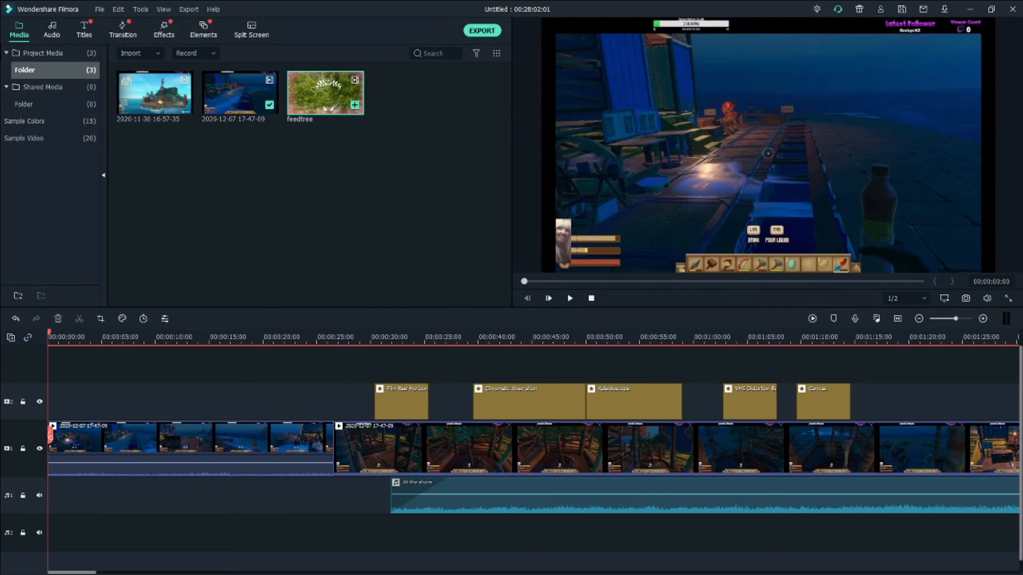
{"action": "left_click_drag", "start_coordinate": [320, 94], "coordinate": [53, 448]}
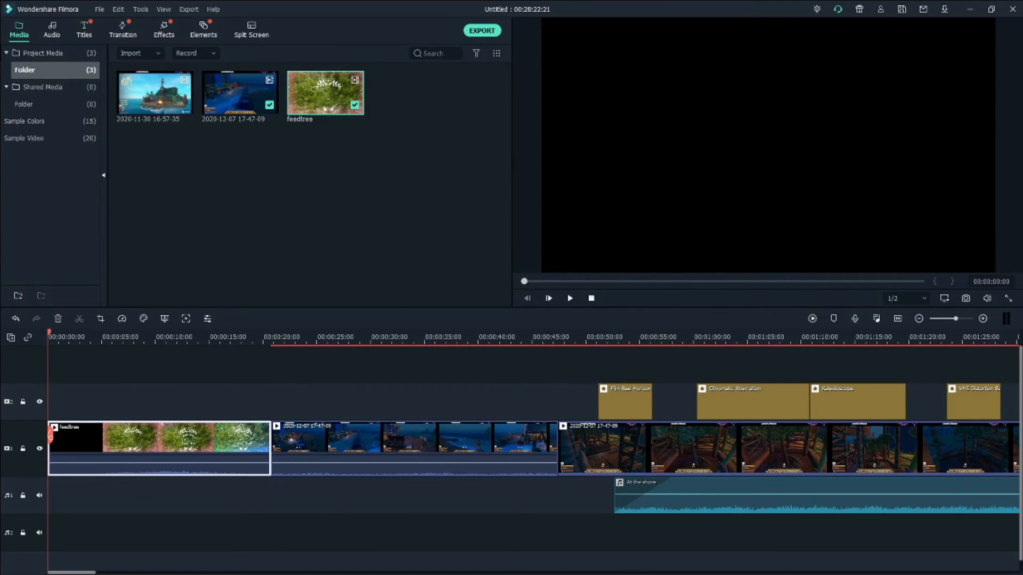
{"action": "left_click", "coordinate": [569, 298]}
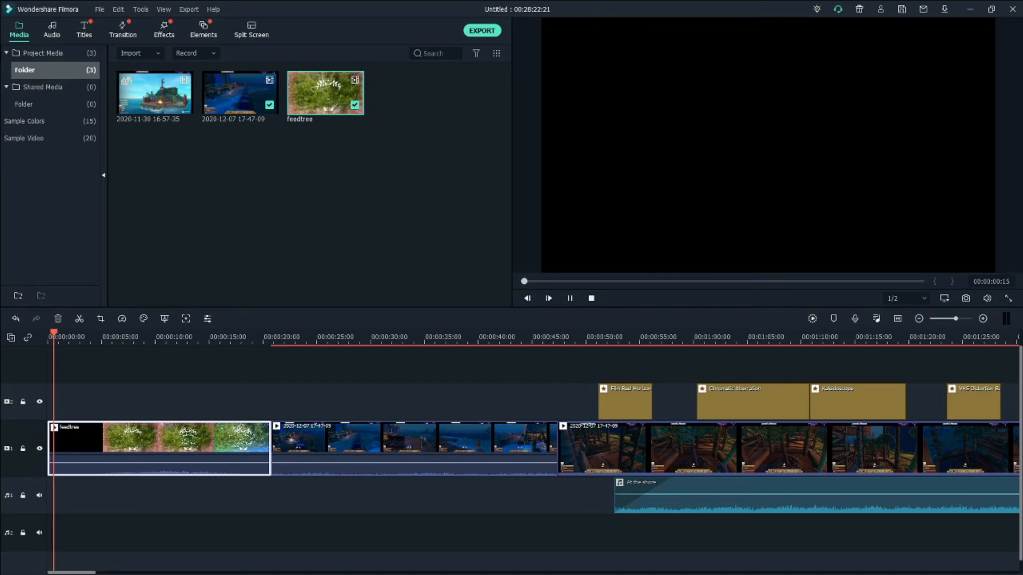
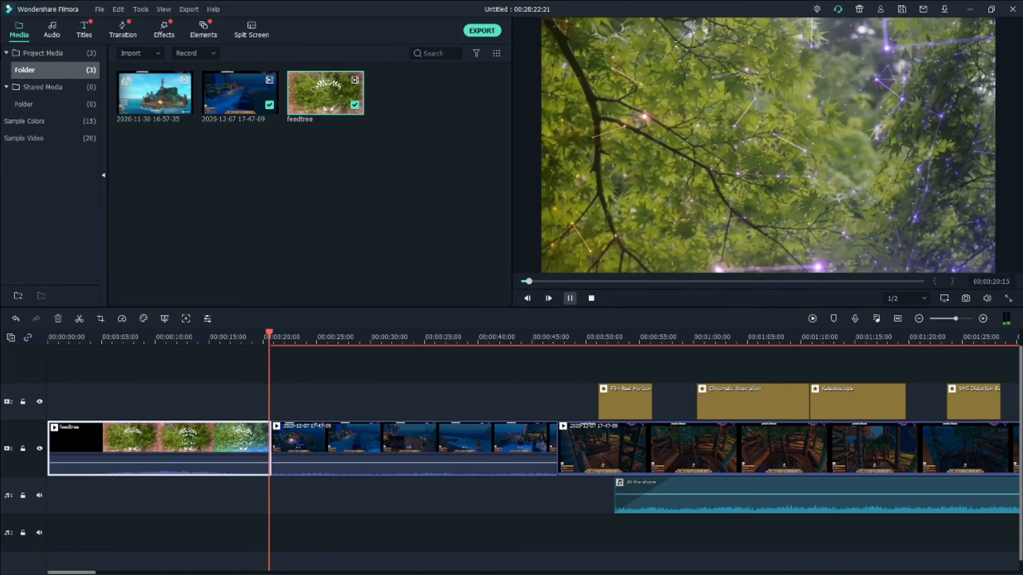
{"action": "key", "text": "space"}
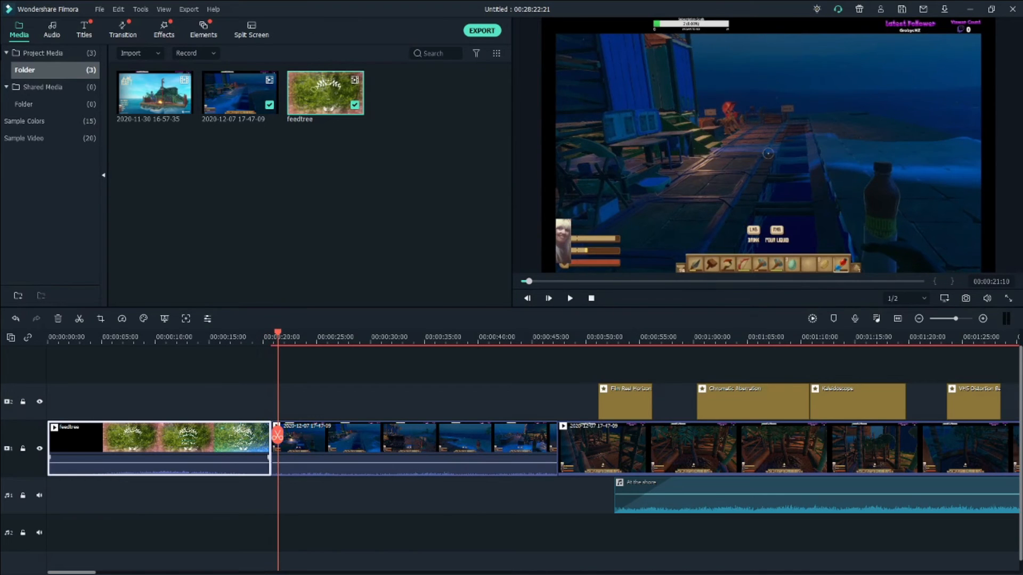
Add the purple-box My Lovely Friends Vol1 title from Filmstock to the upper track, aligned with the start of the gameplay footage after feedtree.
{"action": "left_click", "coordinate": [85, 30]}
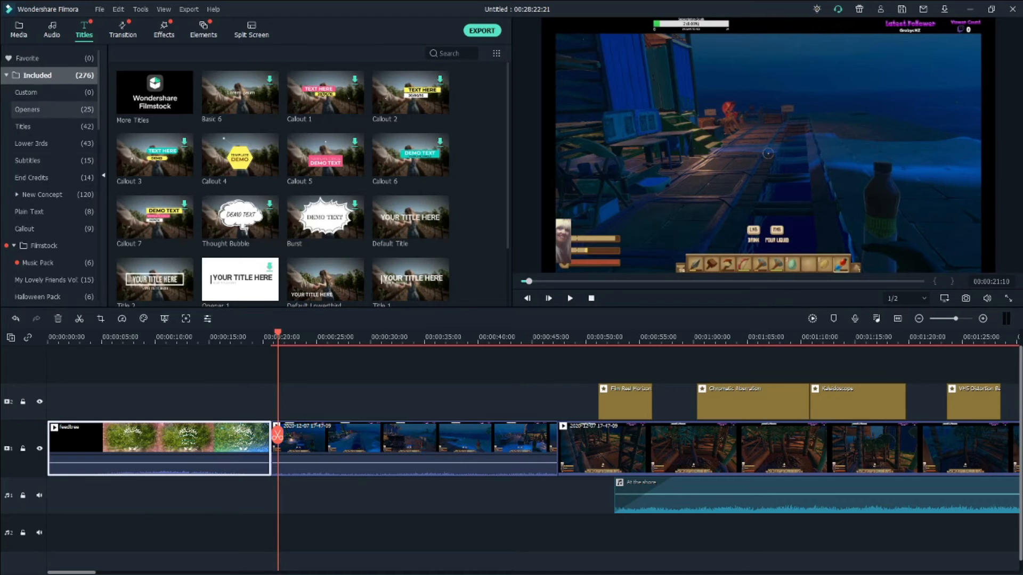
{"action": "scroll", "coordinate": [50, 178], "scroll_direction": "down", "scroll_amount": 1}
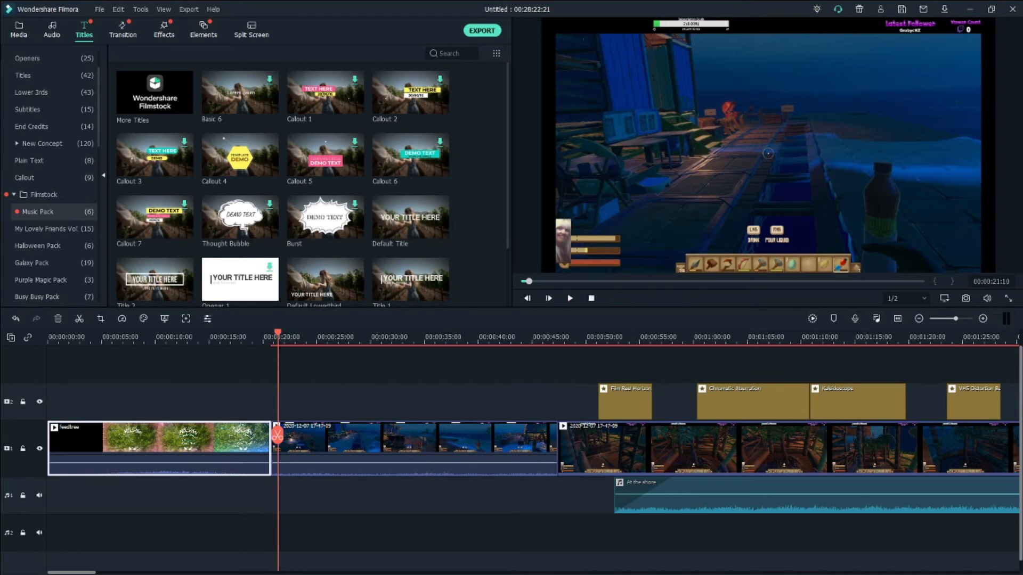
{"action": "left_click", "coordinate": [48, 229]}
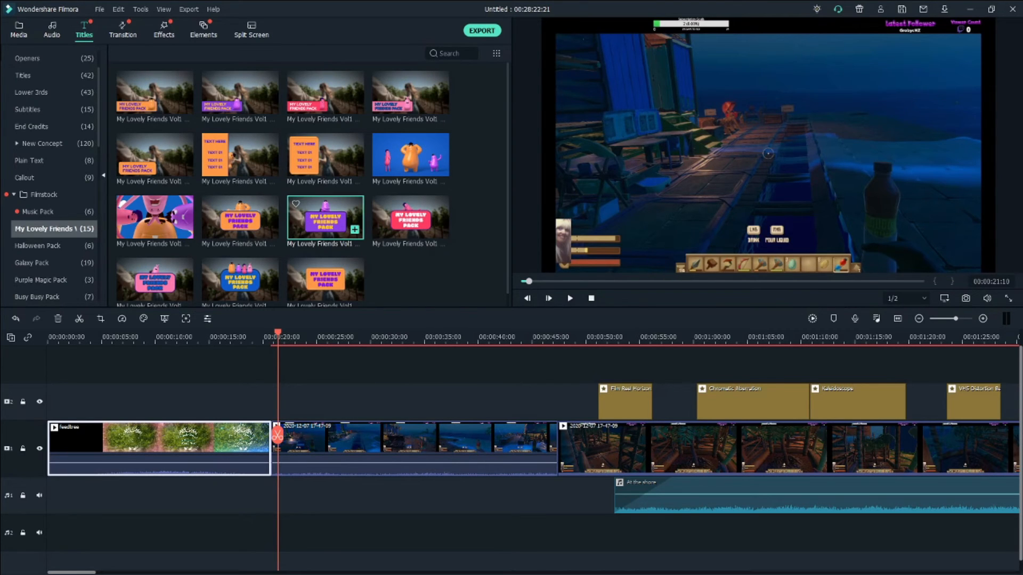
{"action": "left_click", "coordinate": [320, 221]}
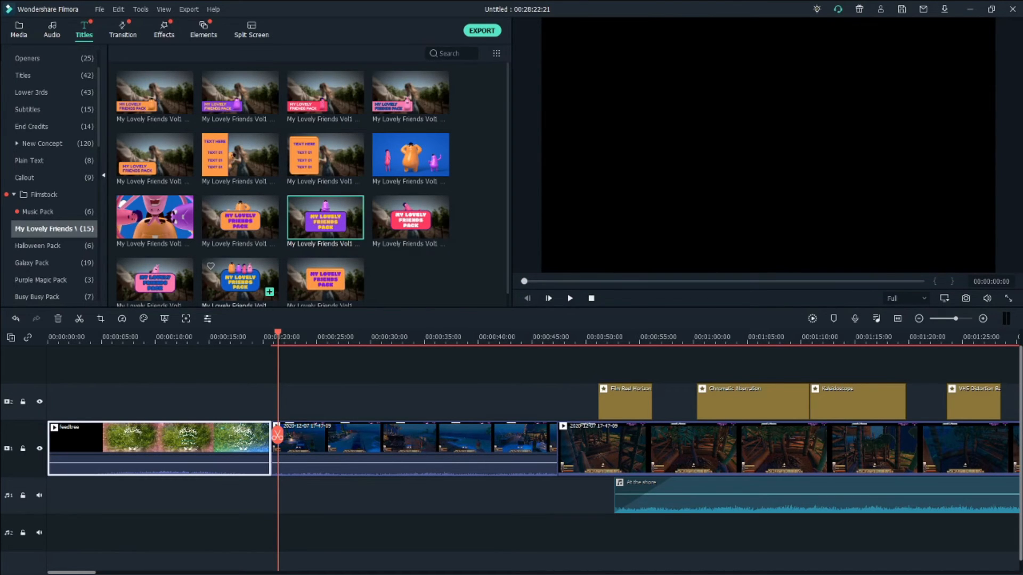
{"action": "left_click_drag", "start_coordinate": [319, 221], "coordinate": [298, 410]}
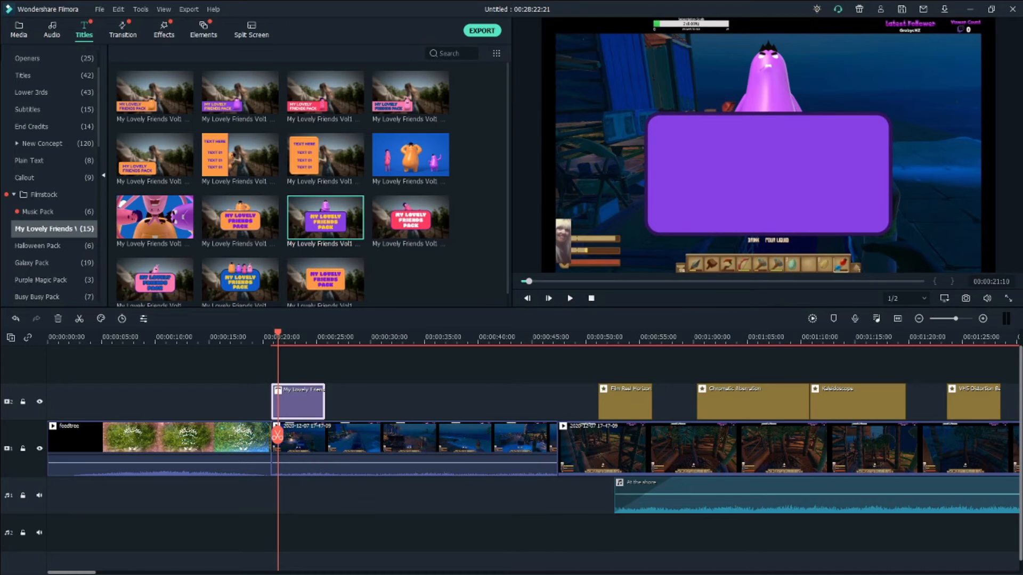
Replace the My Lovely Friends title's text with "A Short clip", "of" and "Raft" on three lines using Advanced Edit.
{"action": "left_click_drag", "start_coordinate": [278, 333], "coordinate": [266, 333]}
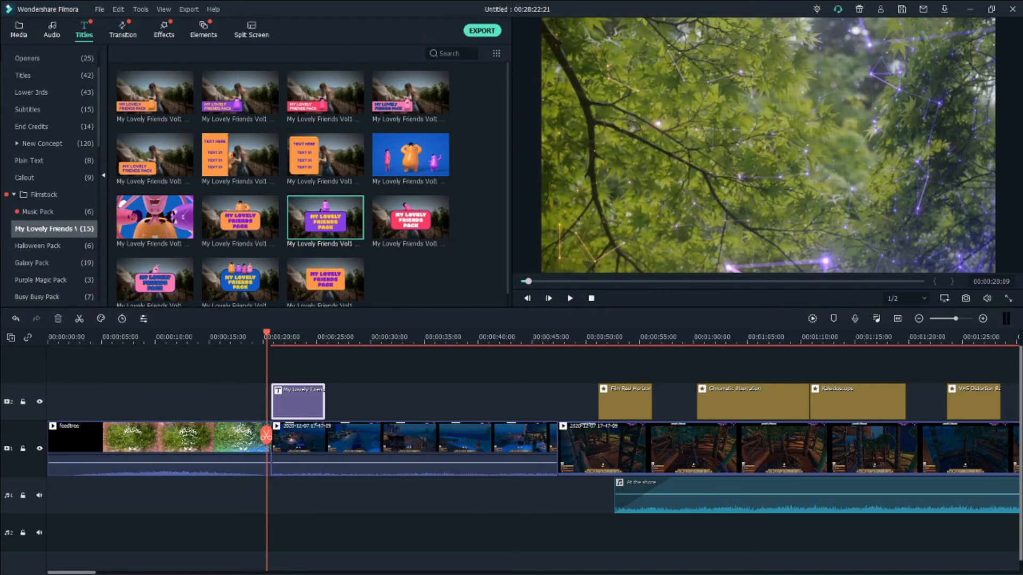
{"action": "right_click", "coordinate": [305, 398]}
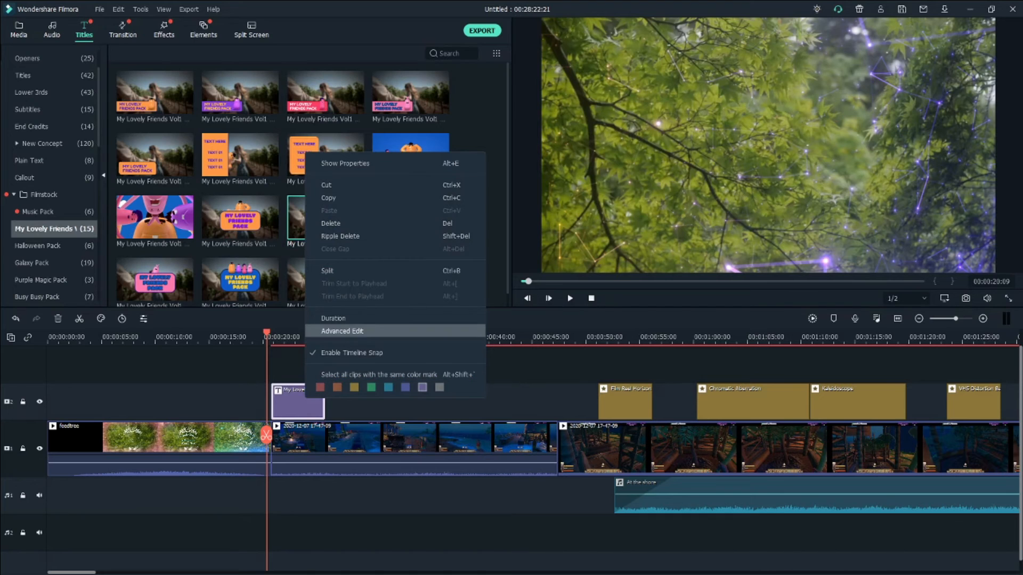
{"action": "left_click", "coordinate": [341, 331]}
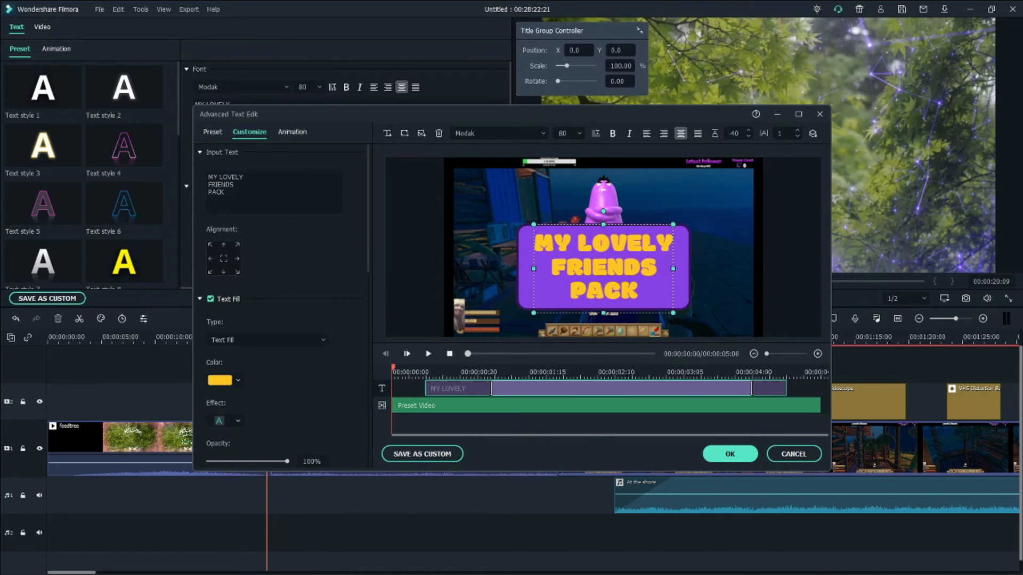
{"action": "left_click", "coordinate": [224, 192]}
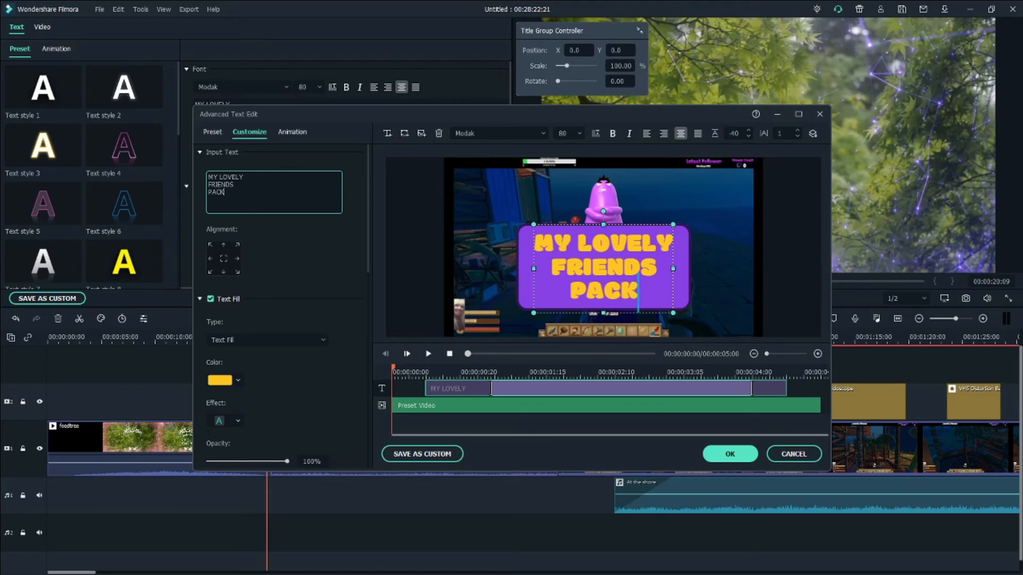
{"action": "left_click_drag", "start_coordinate": [225, 192], "coordinate": [208, 177]}
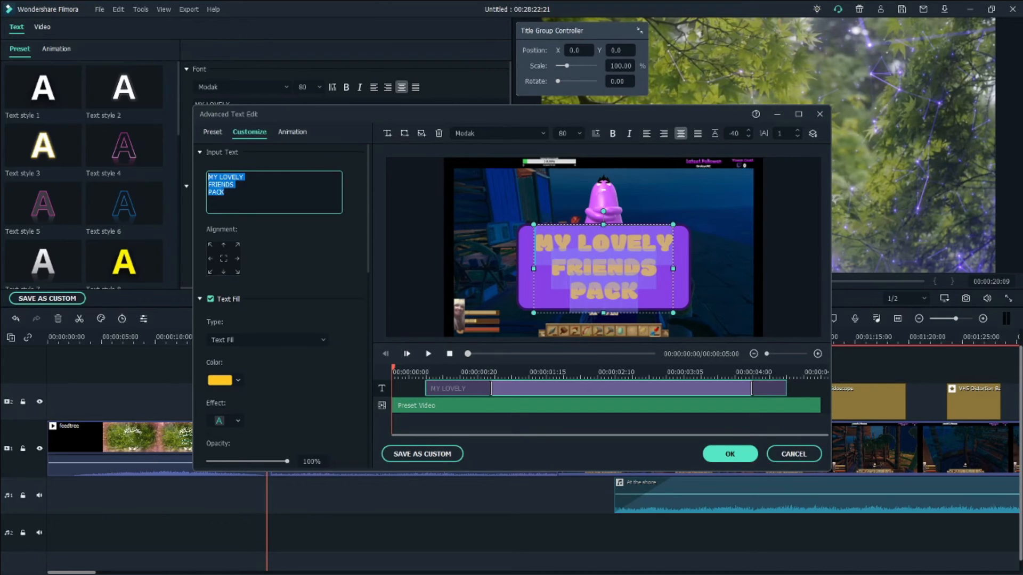
{"action": "type", "text": "Ashort"}
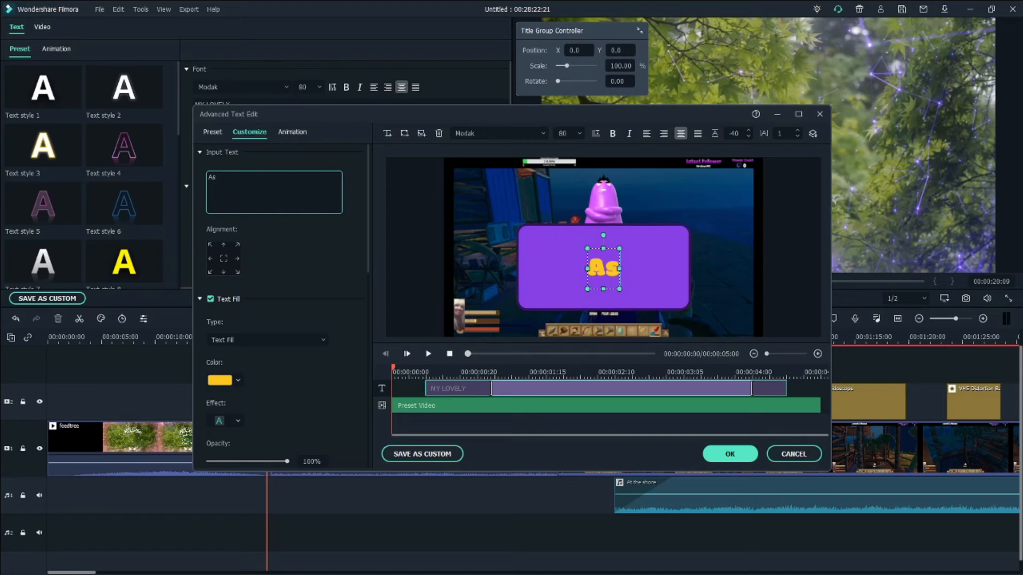
{"action": "key", "text": "BackSpace"}
{"action": "key", "text": "BackSpace"}
{"action": "key", "text": "BackSpace"}
{"action": "key", "text": "BackSpace"}
{"action": "key", "text": "BackSpace"}
{"action": "type", "text": "Short clip"}
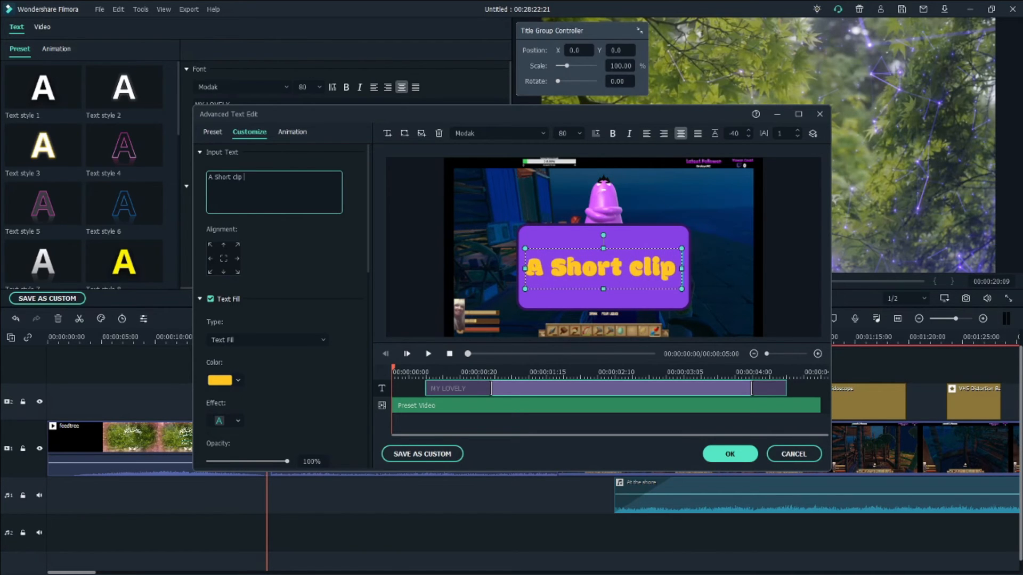
{"action": "key", "text": "Return"}
{"action": "type", "text": "of"}
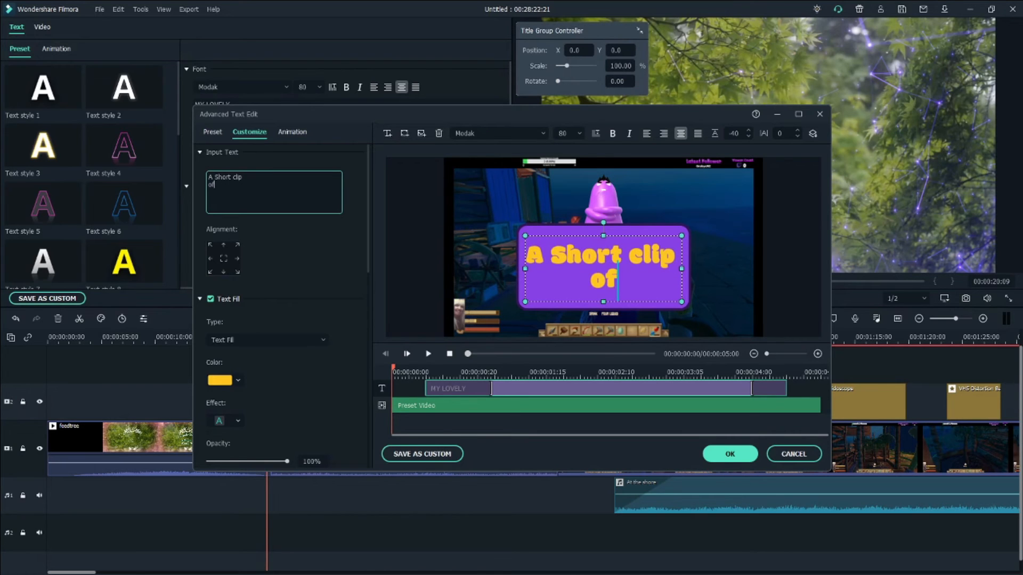
{"action": "key", "text": "Return"}
{"action": "type", "text": "Raft"}
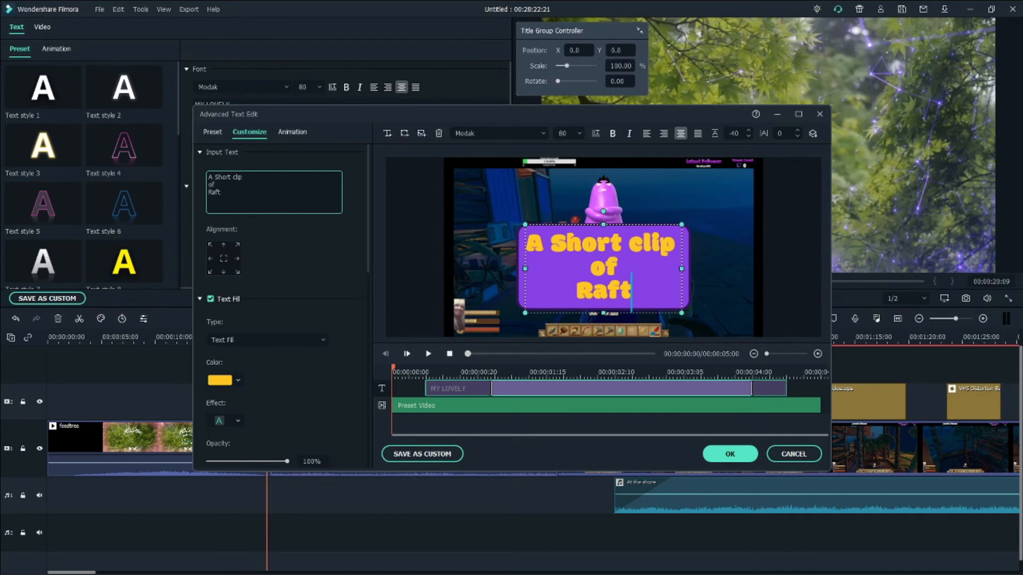
{"action": "left_click", "coordinate": [729, 453]}
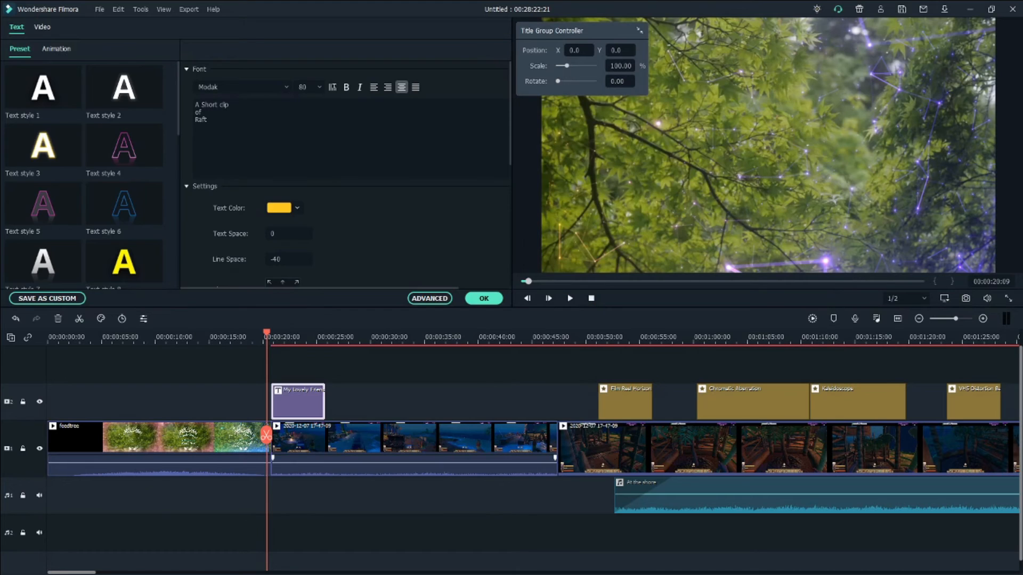
Review the title's advanced text settings and play the title back from just before its start.
{"action": "right_click", "coordinate": [297, 397]}
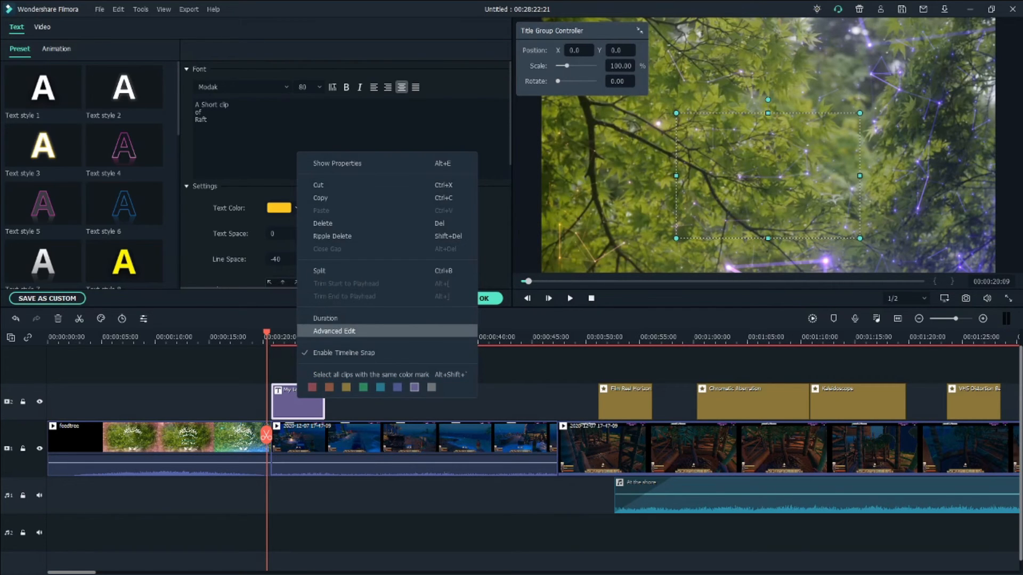
{"action": "left_click", "coordinate": [334, 331]}
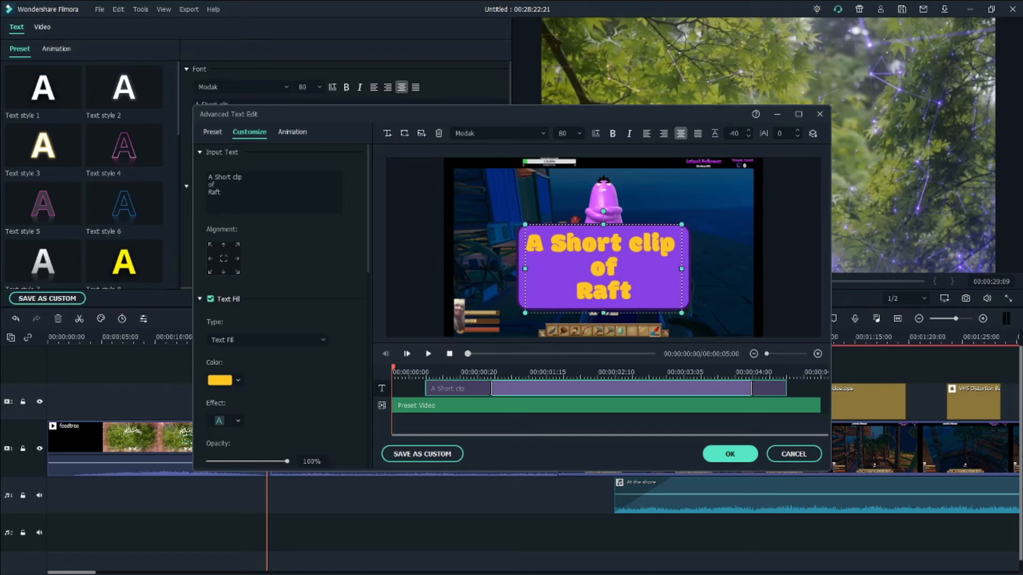
{"action": "left_click", "coordinate": [729, 454]}
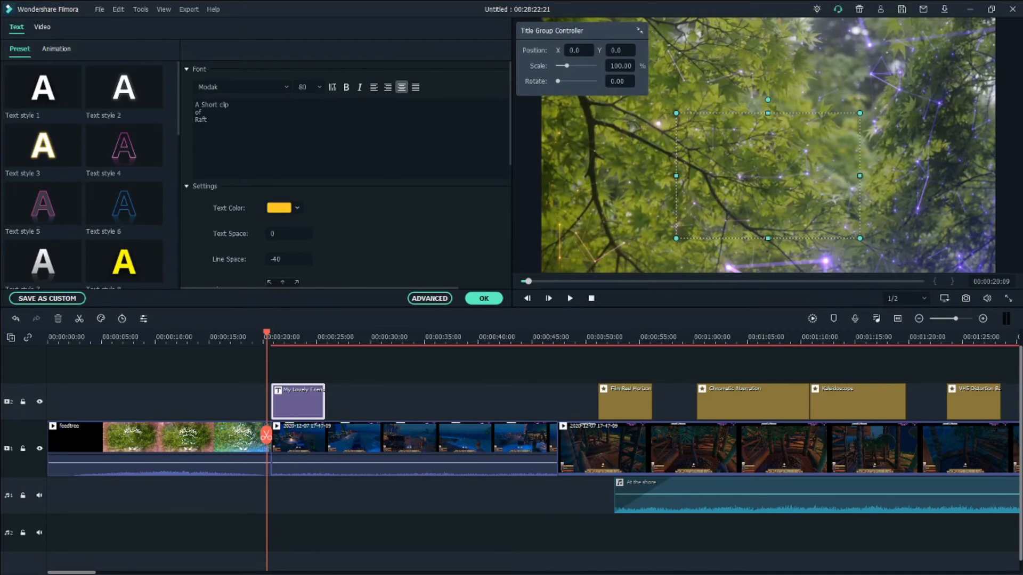
{"action": "left_click", "coordinate": [570, 299]}
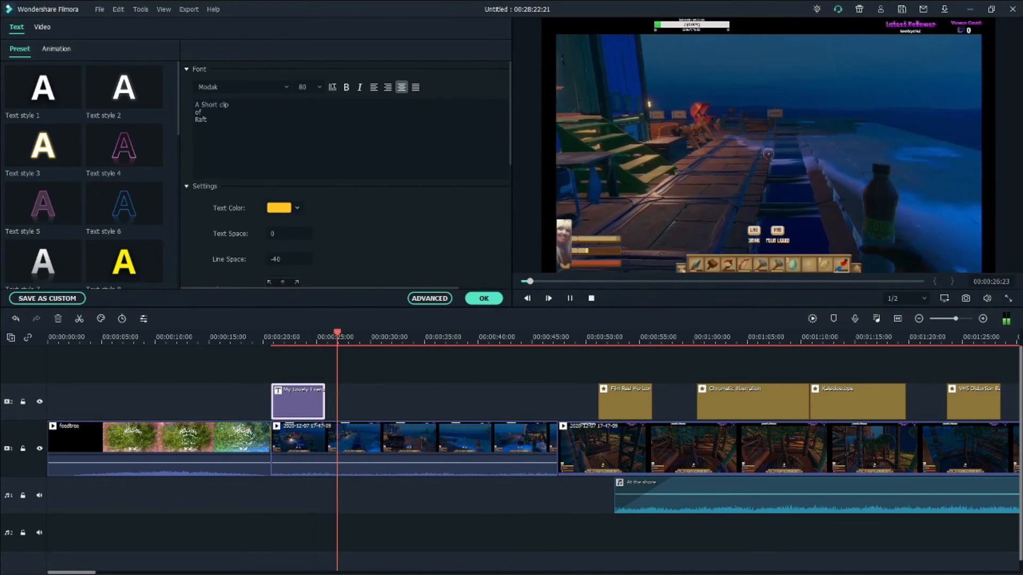
{"action": "key", "text": "space"}
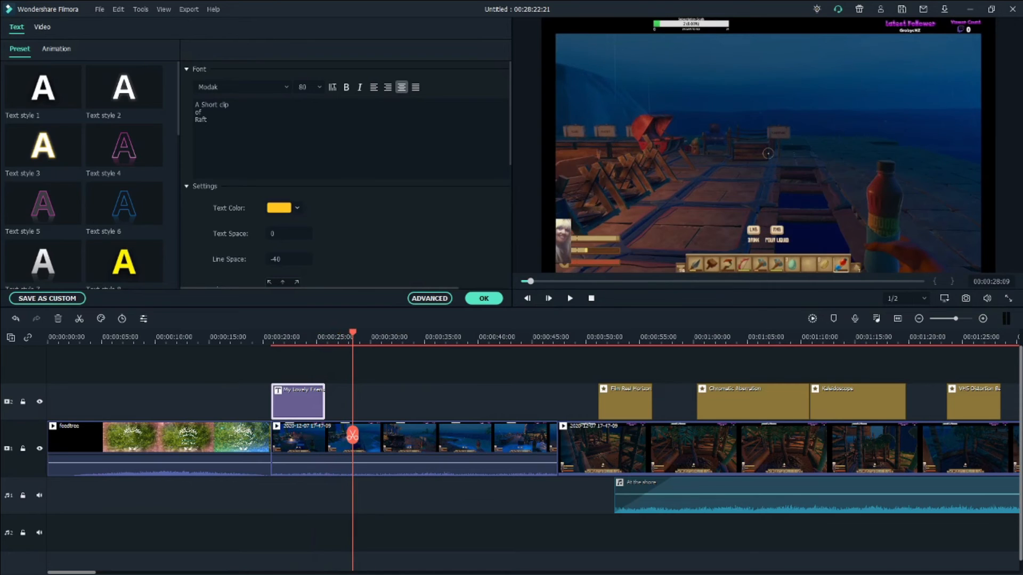
Recolor the title's text light yellow-green in Advanced Edit and look through the remaining fill, border and shadow settings.
{"action": "right_click", "coordinate": [307, 400]}
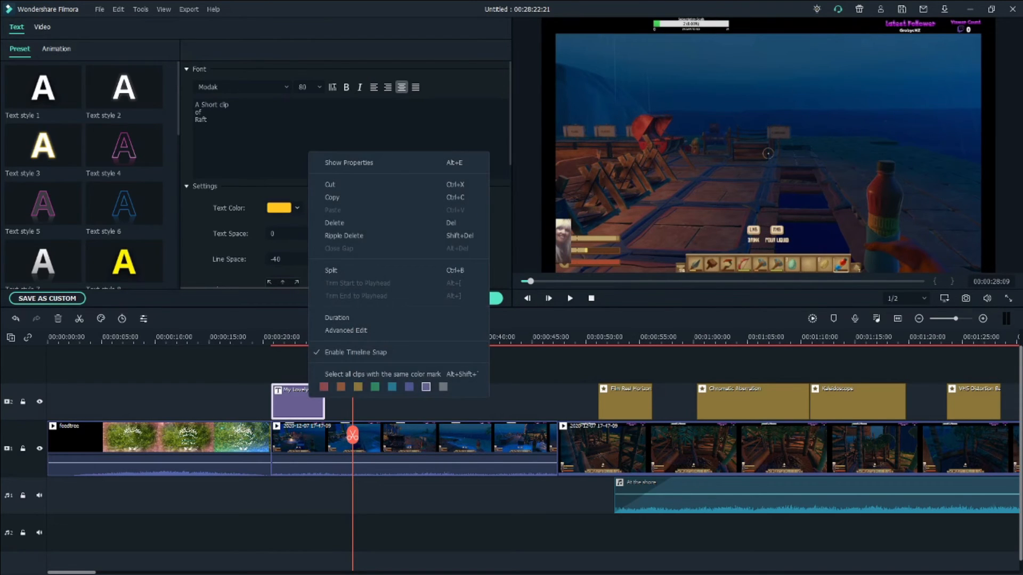
{"action": "left_click", "coordinate": [343, 331]}
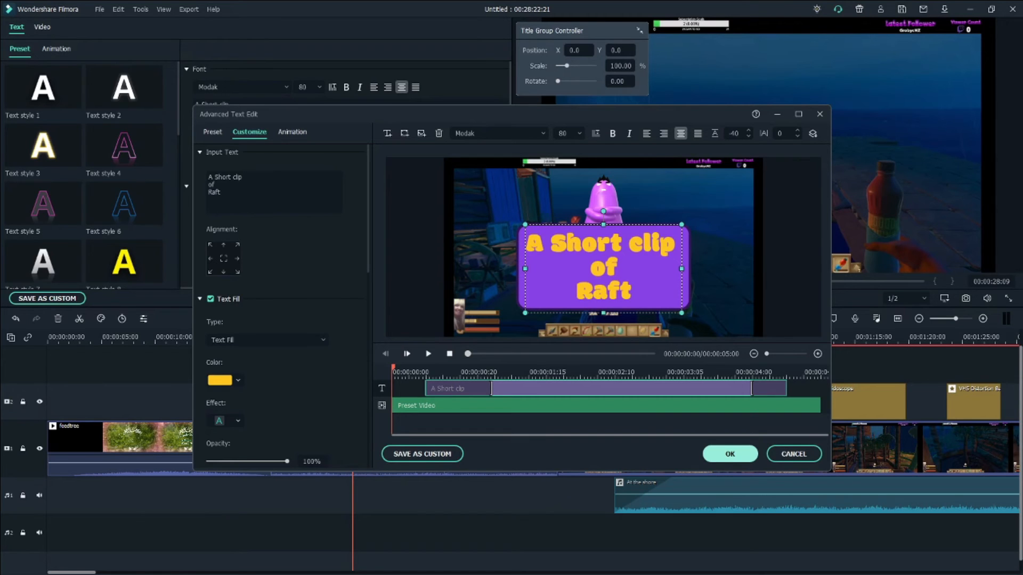
{"action": "left_click", "coordinate": [224, 380]}
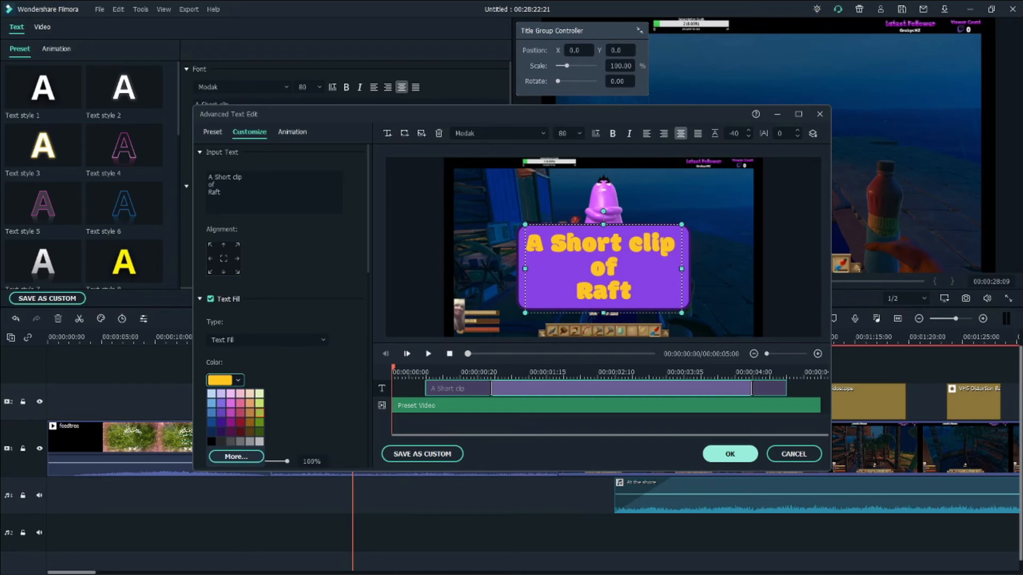
{"action": "left_click", "coordinate": [259, 402]}
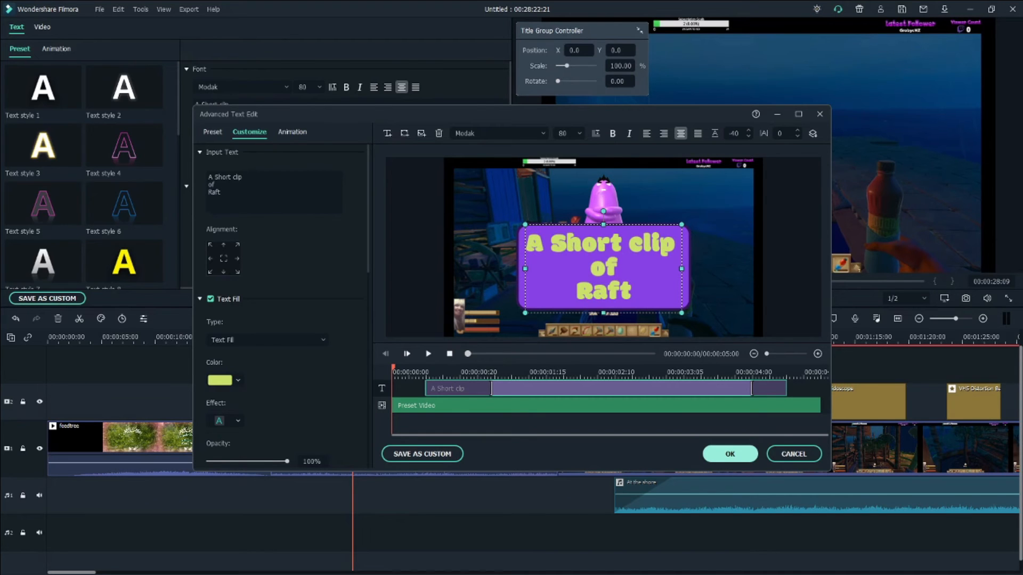
{"action": "scroll", "coordinate": [282, 303], "scroll_direction": "down", "scroll_amount": 2}
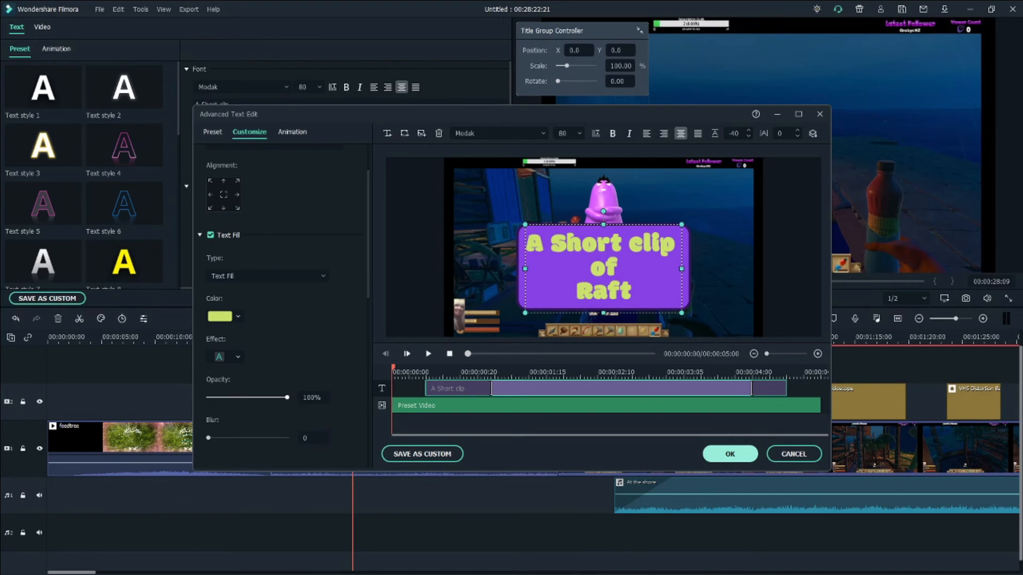
{"action": "scroll", "coordinate": [282, 303], "scroll_direction": "down", "scroll_amount": 4}
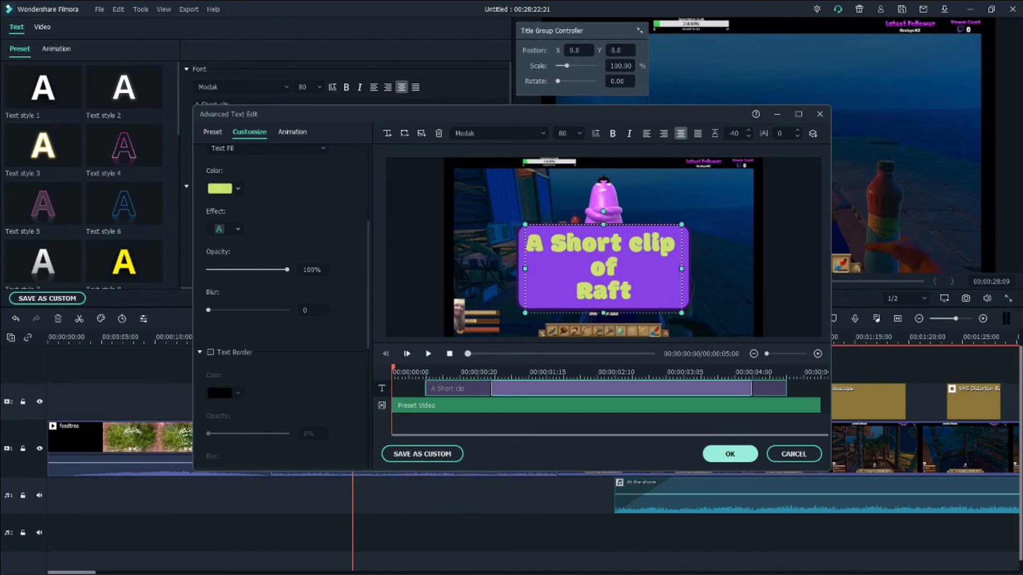
{"action": "scroll", "coordinate": [283, 304], "scroll_direction": "down", "scroll_amount": 10}
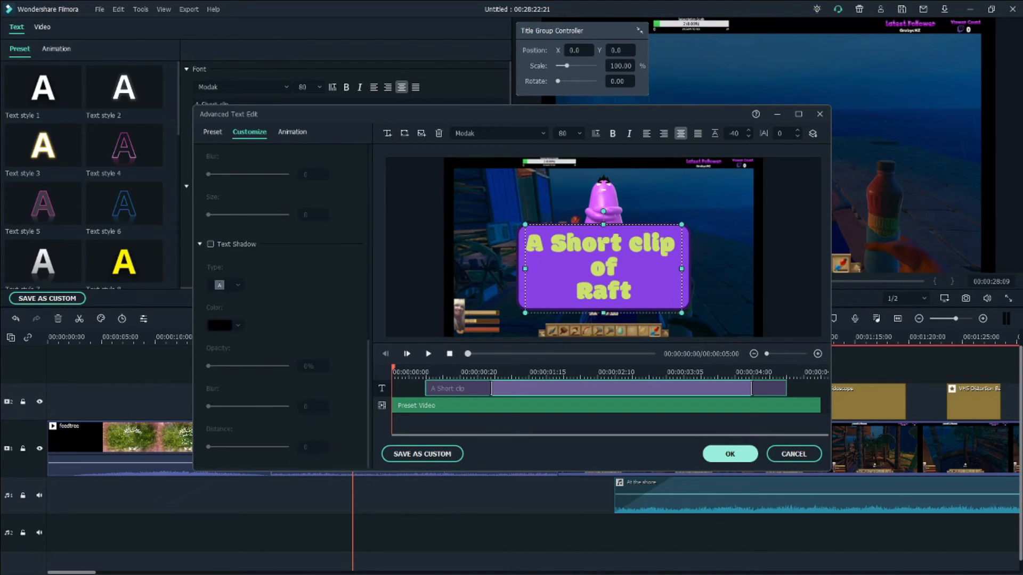
{"action": "scroll", "coordinate": [283, 304], "scroll_direction": "up", "scroll_amount": 10}
{"action": "left_click", "coordinate": [303, 289]}
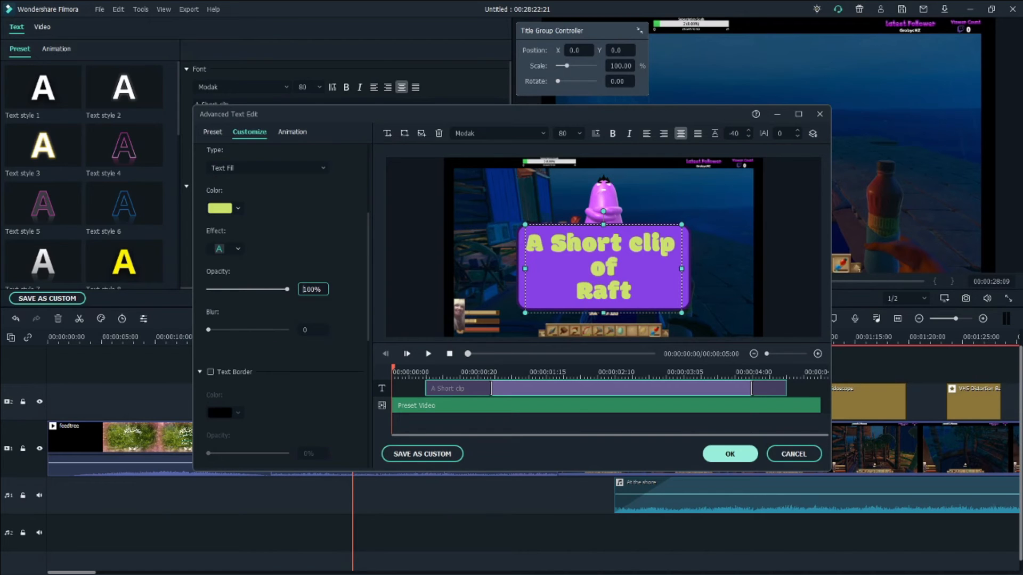
{"action": "scroll", "coordinate": [282, 304], "scroll_direction": "up", "scroll_amount": 5}
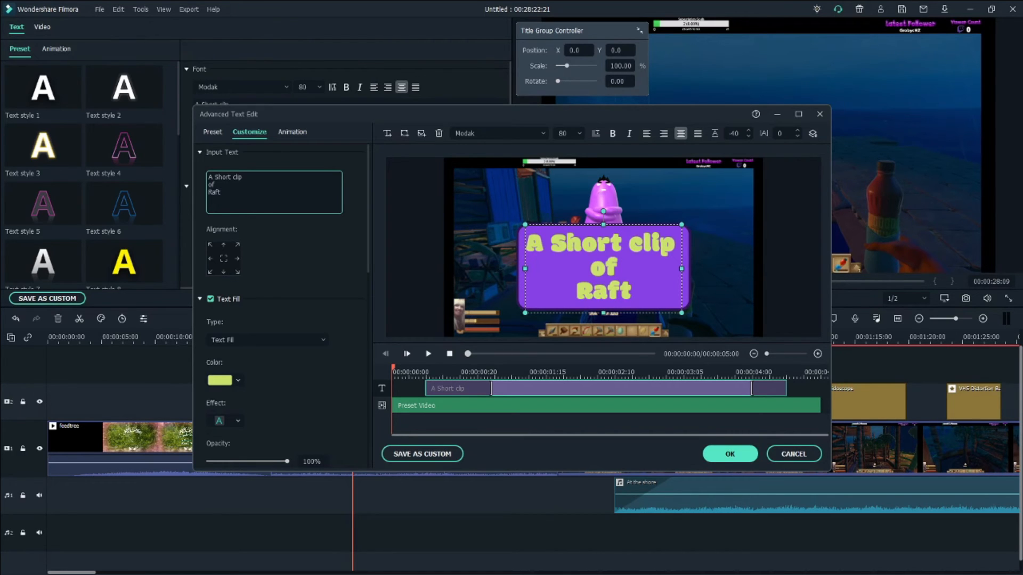
Shift the A Short clip text block to the start of the title's internal timeline, apply it, and play the title back.
{"action": "left_click_drag", "start_coordinate": [606, 388], "coordinate": [573, 388]}
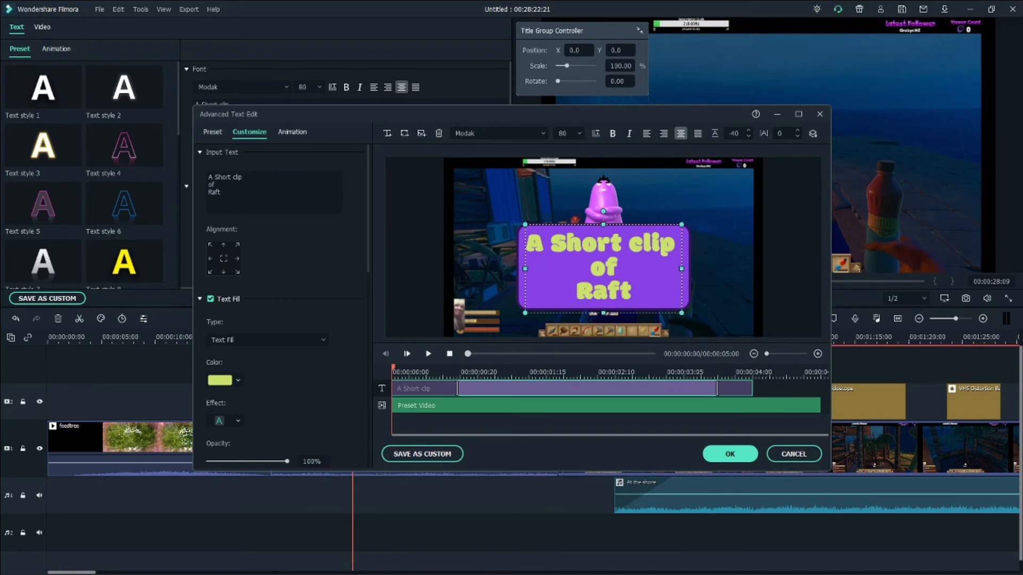
{"action": "key", "text": "space"}
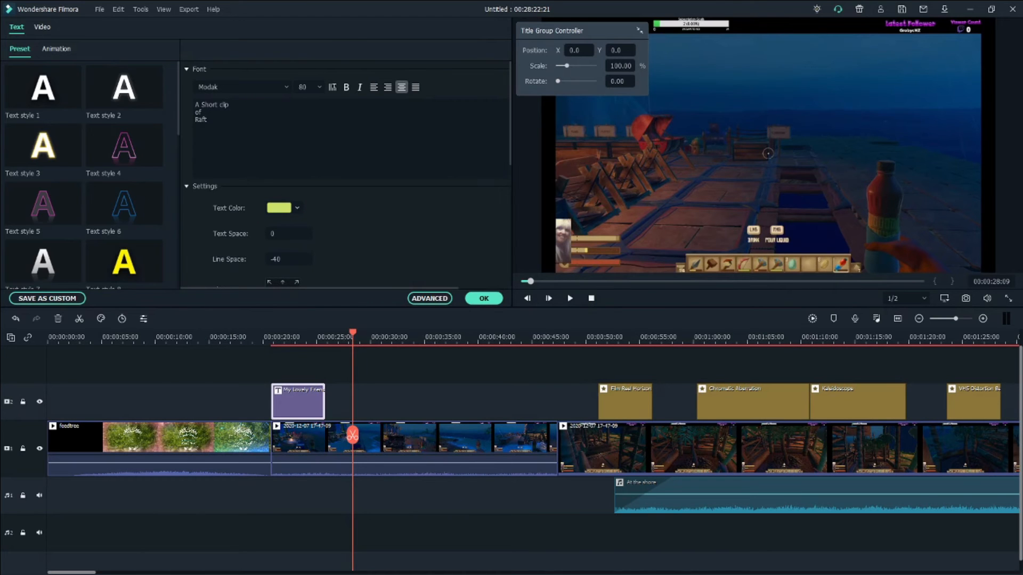
{"action": "left_click_drag", "start_coordinate": [352, 332], "coordinate": [264, 332]}
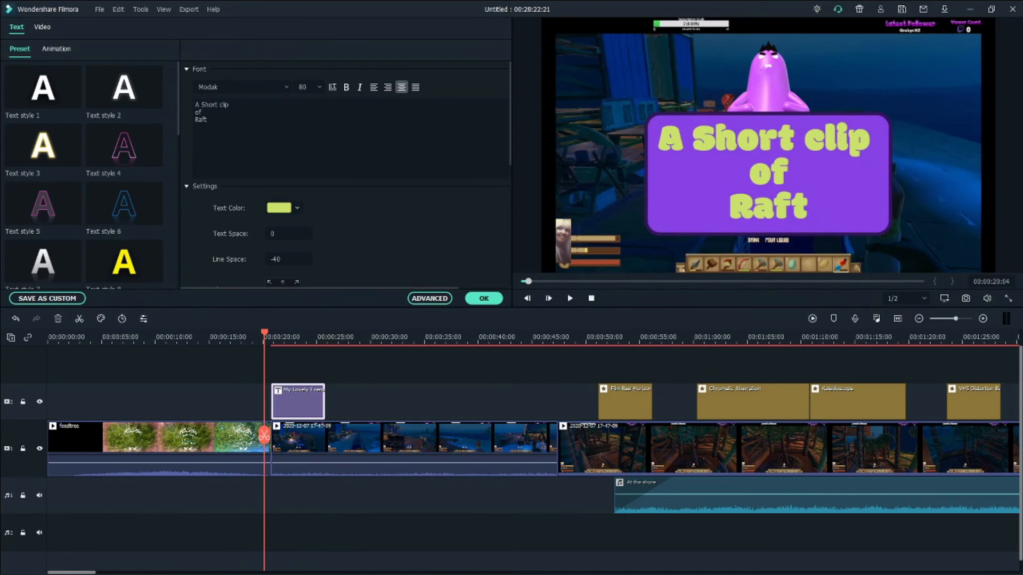
{"action": "key", "text": "space"}
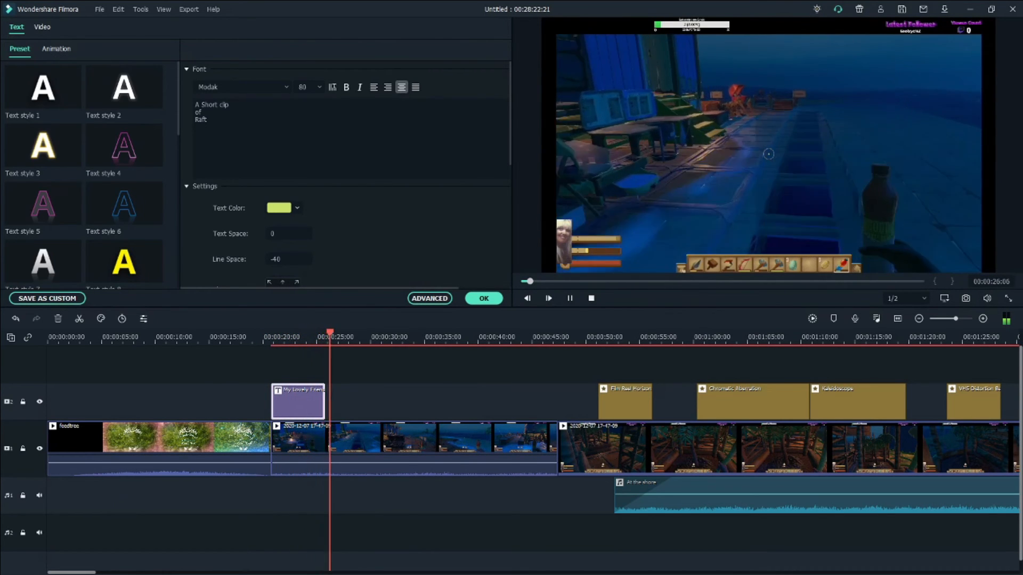
{"action": "key", "text": "space"}
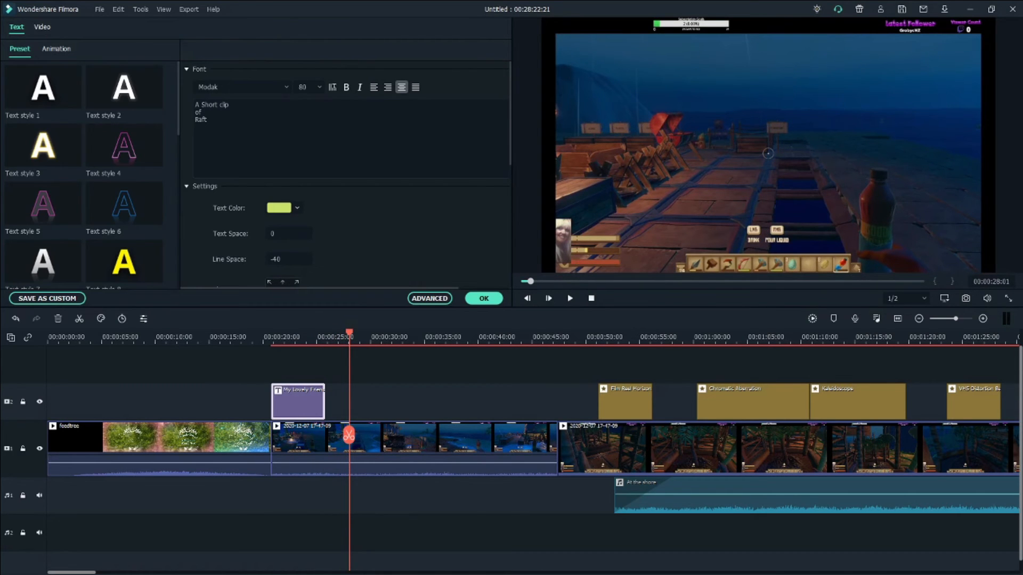
Change the title's font to Nasalization and apply the change.
{"action": "left_click", "coordinate": [286, 87]}
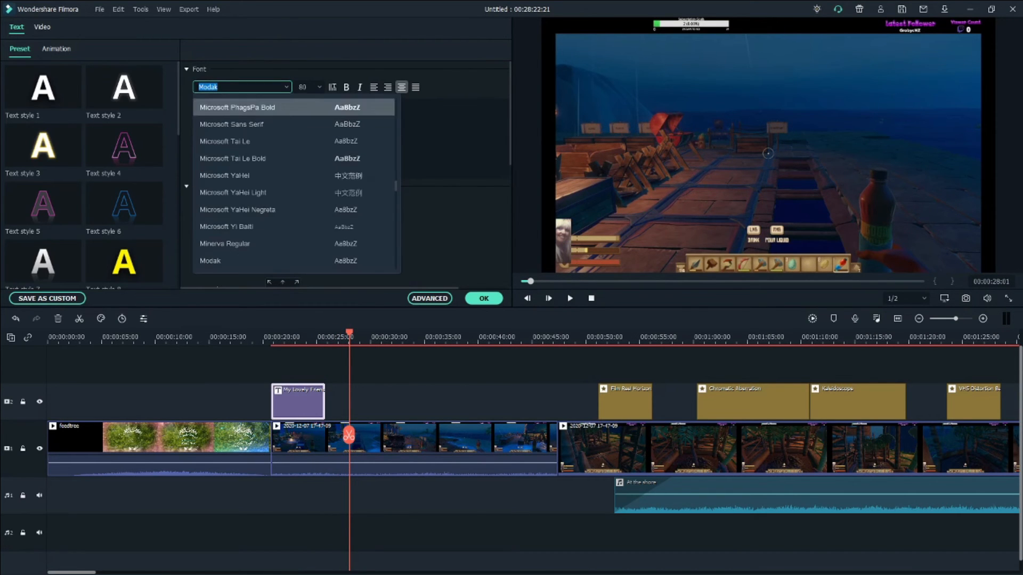
{"action": "scroll", "coordinate": [293, 192], "scroll_direction": "down", "scroll_amount": 4}
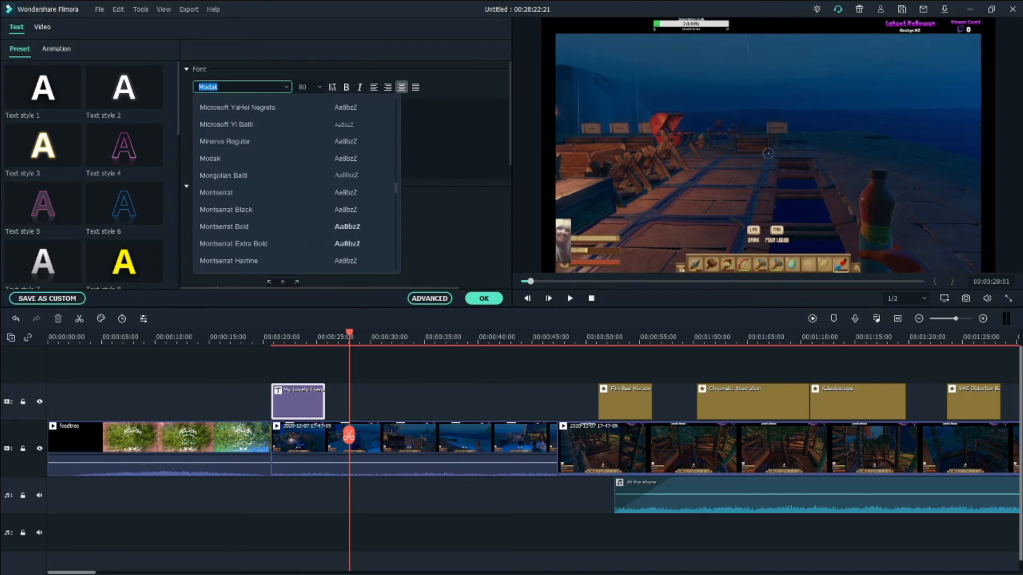
{"action": "scroll", "coordinate": [293, 192], "scroll_direction": "down", "scroll_amount": 2}
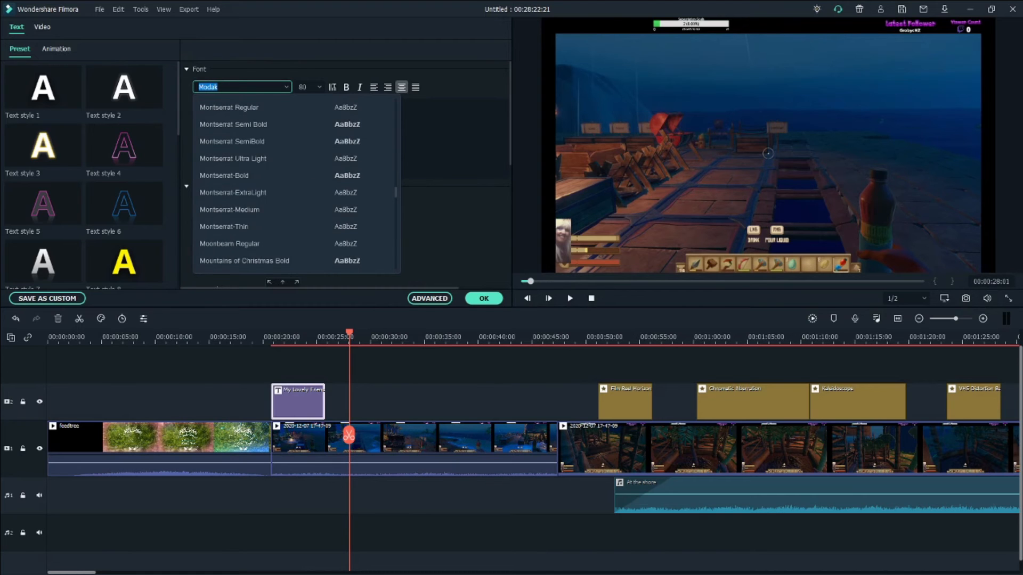
{"action": "scroll", "coordinate": [293, 210], "scroll_direction": "down", "scroll_amount": 3}
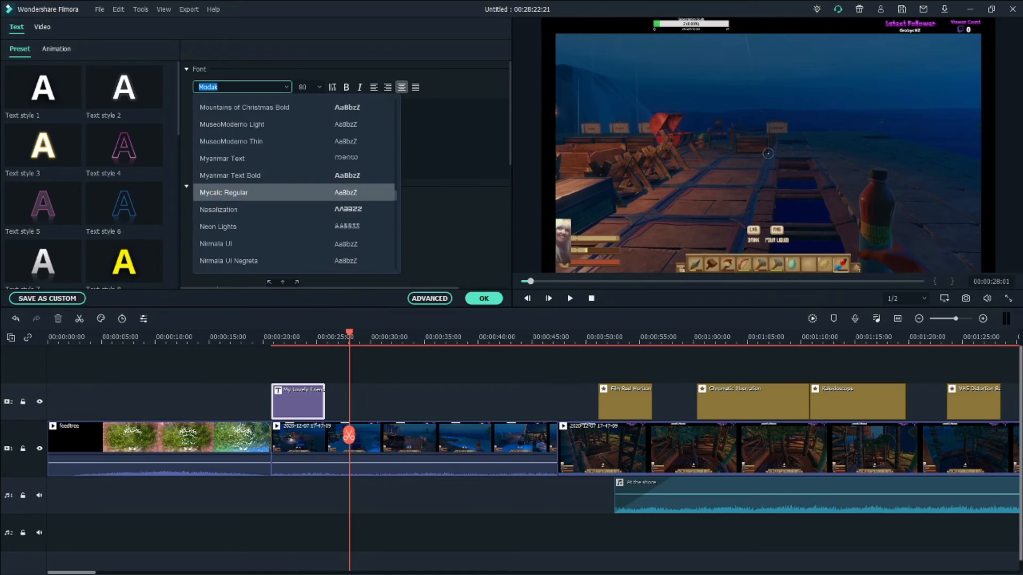
{"action": "left_click", "coordinate": [239, 210]}
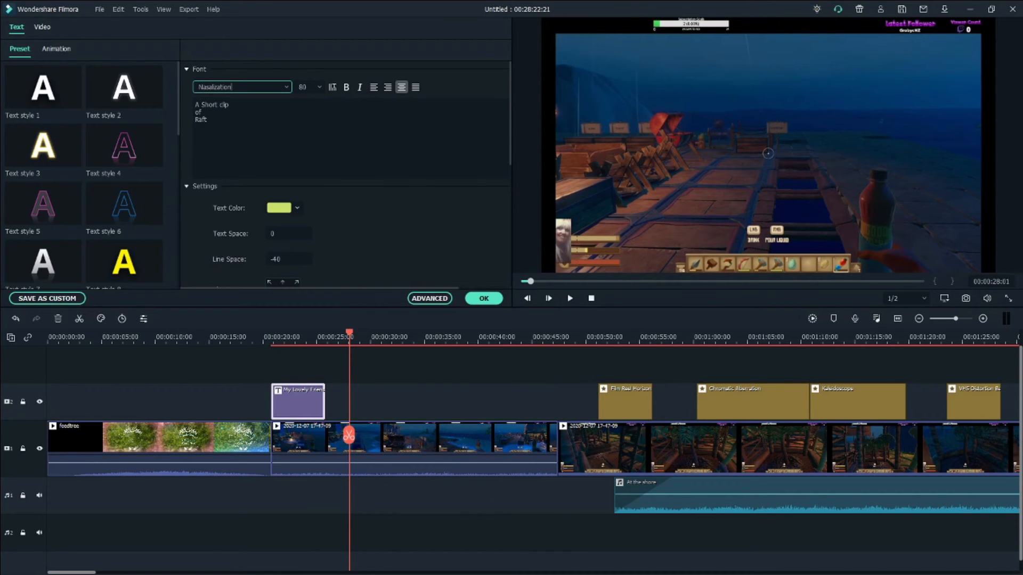
{"action": "left_click", "coordinate": [484, 298]}
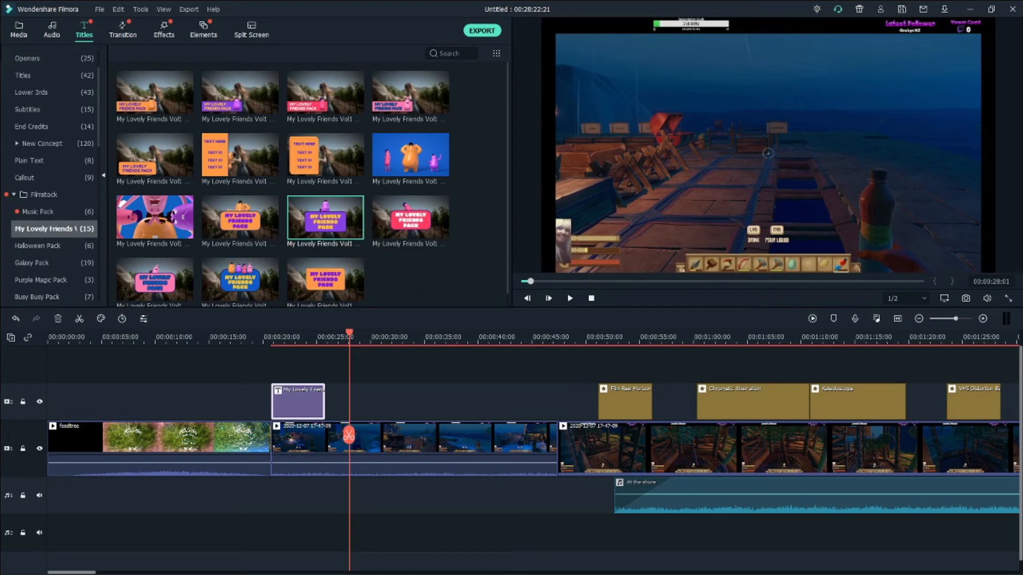
Play the title with its new font from just before its start on the timeline.
{"action": "left_click_drag", "start_coordinate": [349, 436], "coordinate": [269, 435]}
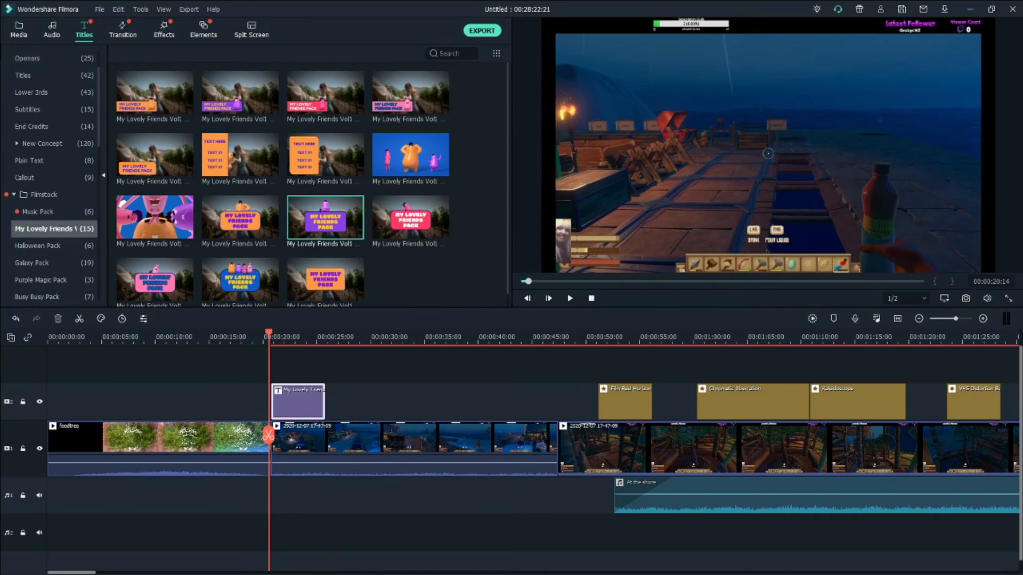
{"action": "left_click", "coordinate": [570, 298]}
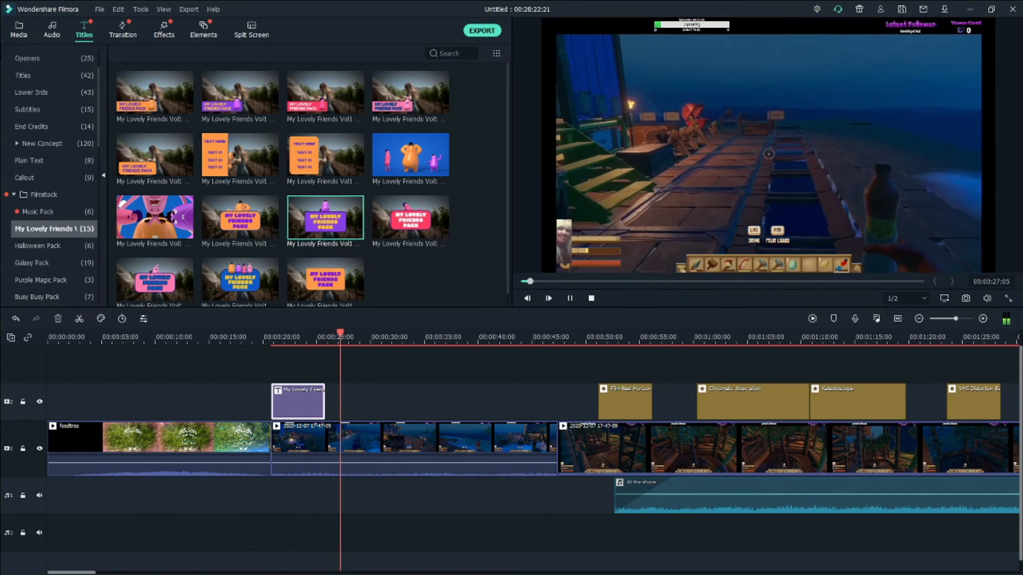
{"action": "key", "text": "space"}
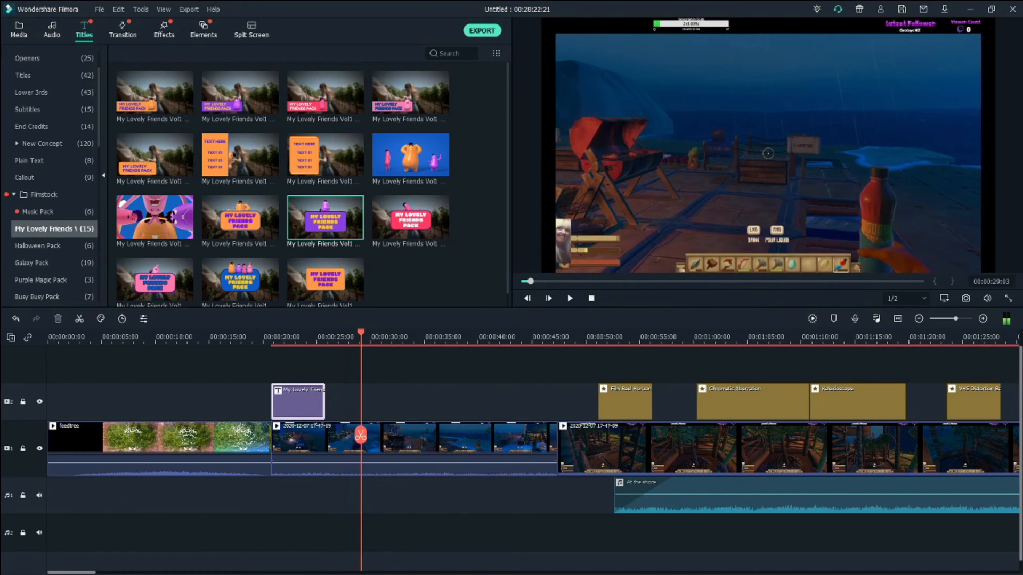
Reopen the title in Advanced Edit, then shrink and center the A Short clip text so it fits inside the purple box.
{"action": "right_click", "coordinate": [310, 410]}
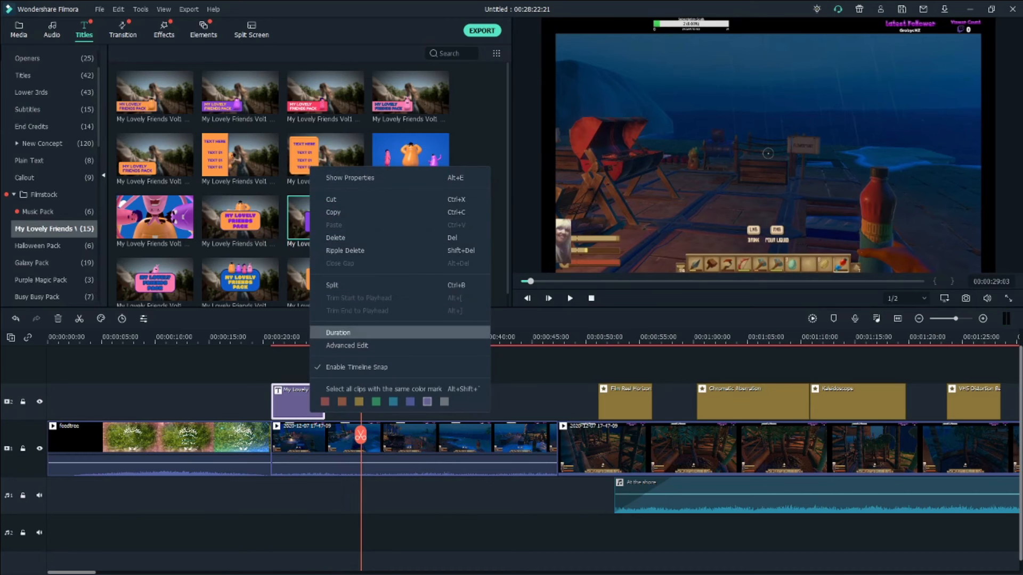
{"action": "left_click", "coordinate": [347, 345]}
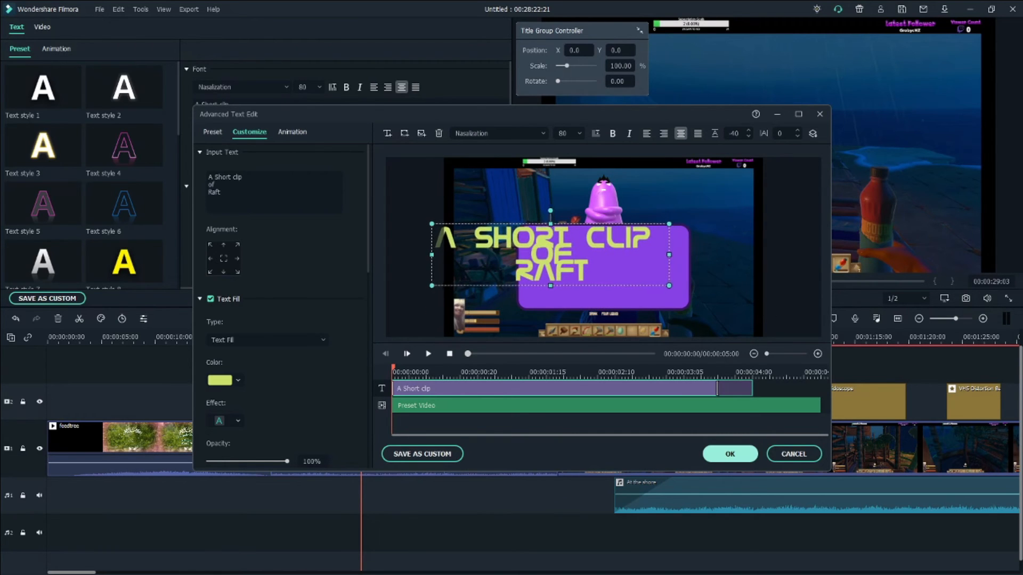
{"action": "left_click_drag", "start_coordinate": [526, 248], "coordinate": [601, 267]}
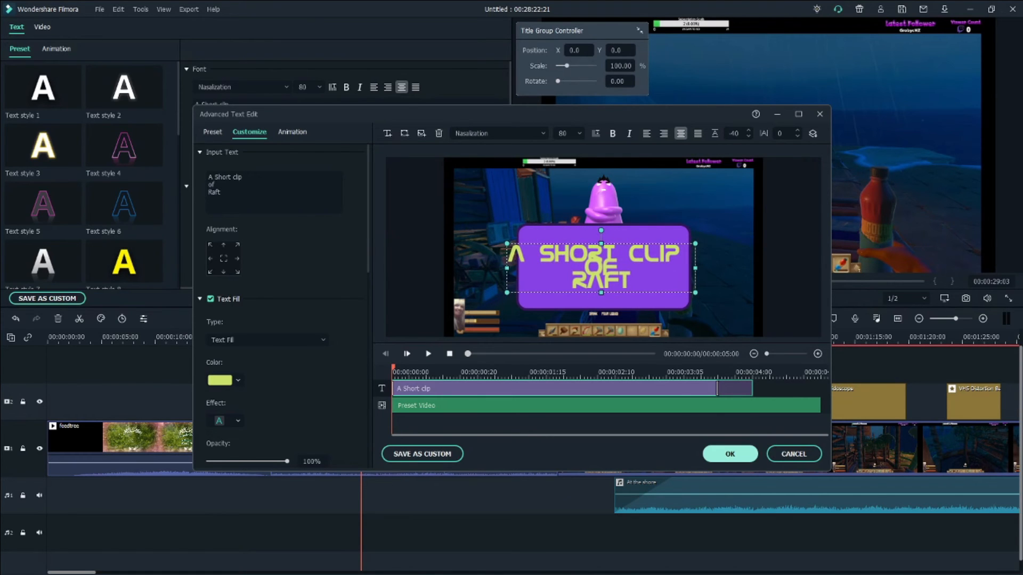
{"action": "left_click_drag", "start_coordinate": [696, 293], "coordinate": [648, 280]}
{"action": "left_click_drag", "start_coordinate": [577, 261], "coordinate": [604, 264]}
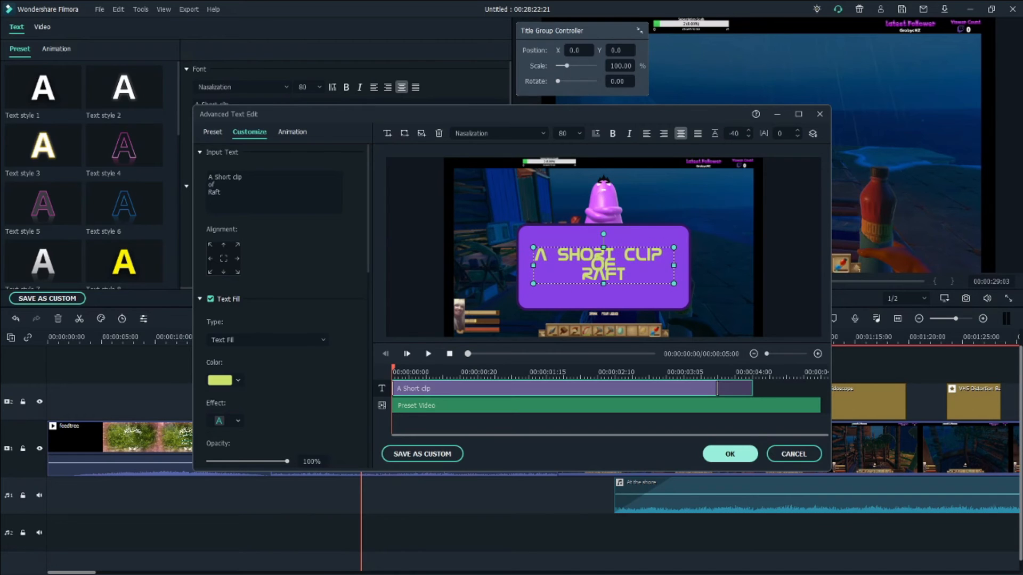
{"action": "key", "text": "Escape"}
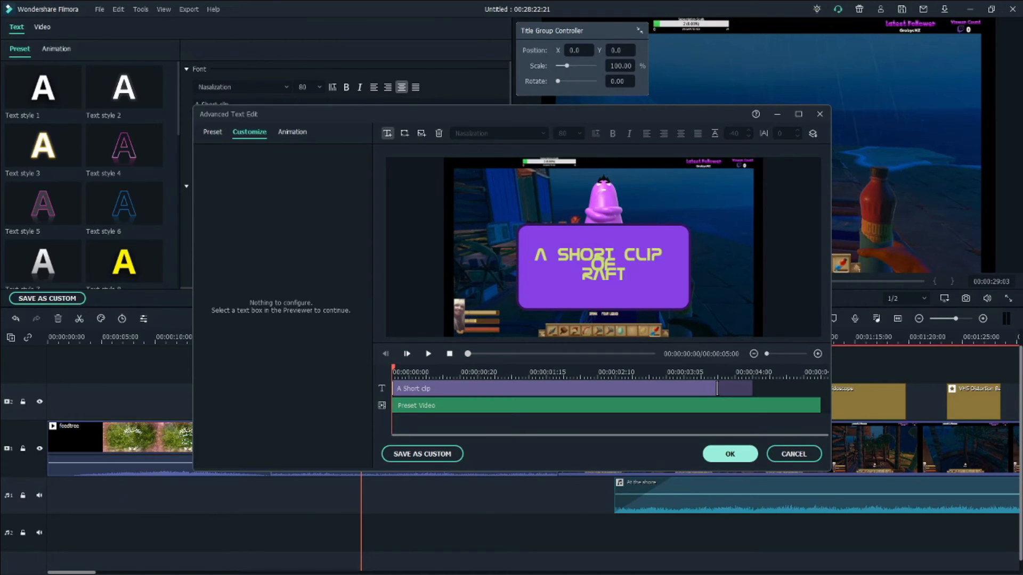
Add a second text box beneath the purple box, nudge the purple box upward, and scale the new text down to about the box's width.
{"action": "left_click", "coordinate": [388, 133]}
{"action": "left_click_drag", "start_coordinate": [708, 253], "coordinate": [708, 330]}
{"action": "left_click_drag", "start_coordinate": [676, 288], "coordinate": [677, 269]}
{"action": "left_click_drag", "start_coordinate": [677, 319], "coordinate": [677, 305]}
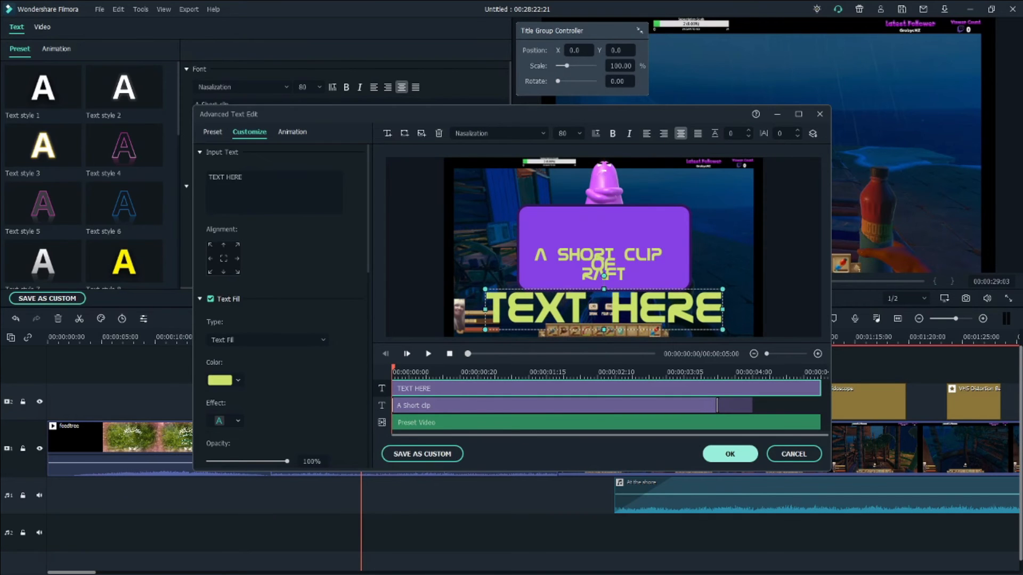
{"action": "left_click_drag", "start_coordinate": [722, 330], "coordinate": [658, 318]}
{"action": "left_click_drag", "start_coordinate": [572, 305], "coordinate": [594, 312]}
Replace the new text box's placeholder with "Stay Tuned".
{"action": "left_click_drag", "start_coordinate": [244, 176], "coordinate": [206, 176]}
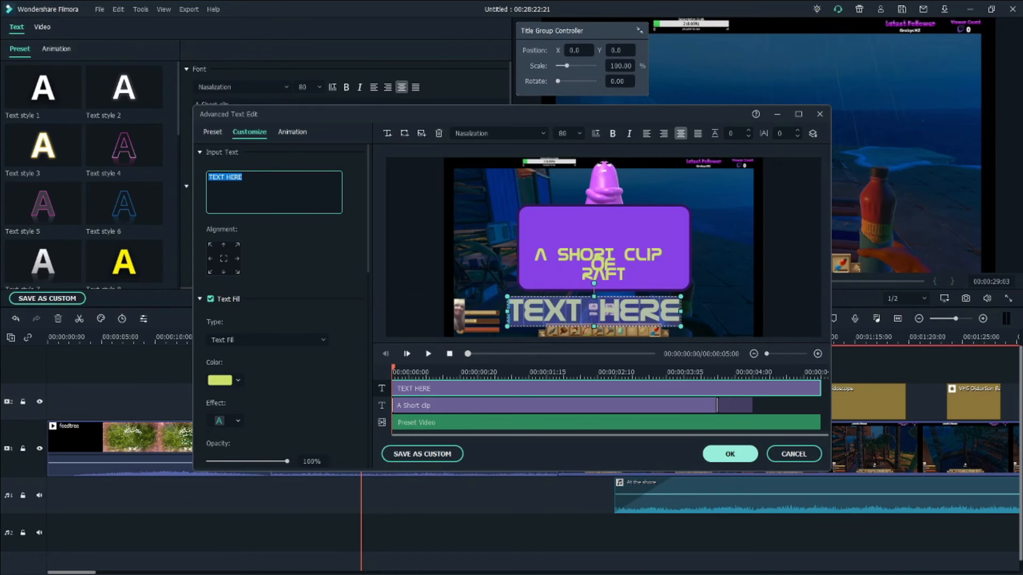
{"action": "key", "text": "BackSpace"}
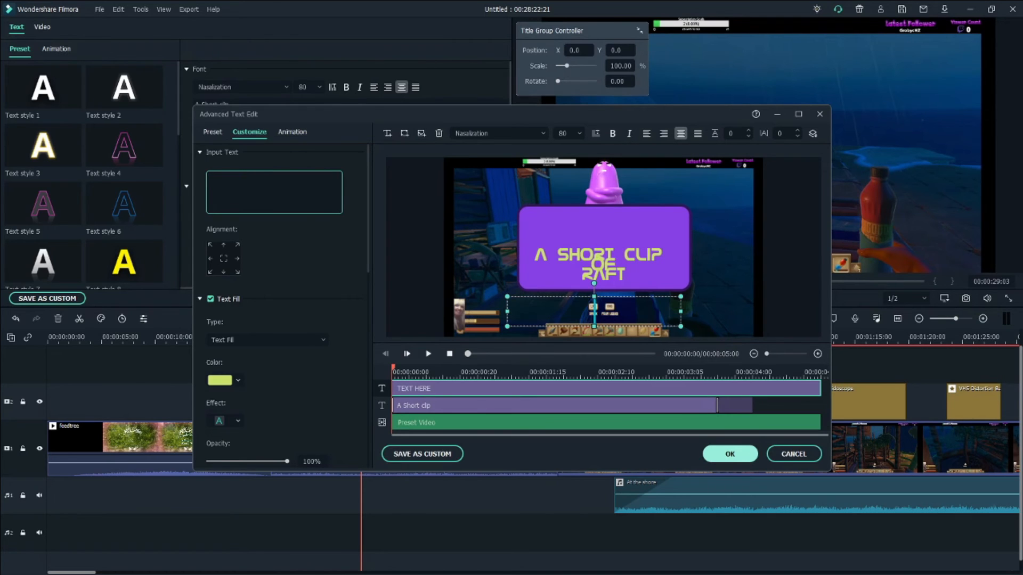
{"action": "type", "text": "Stay"}
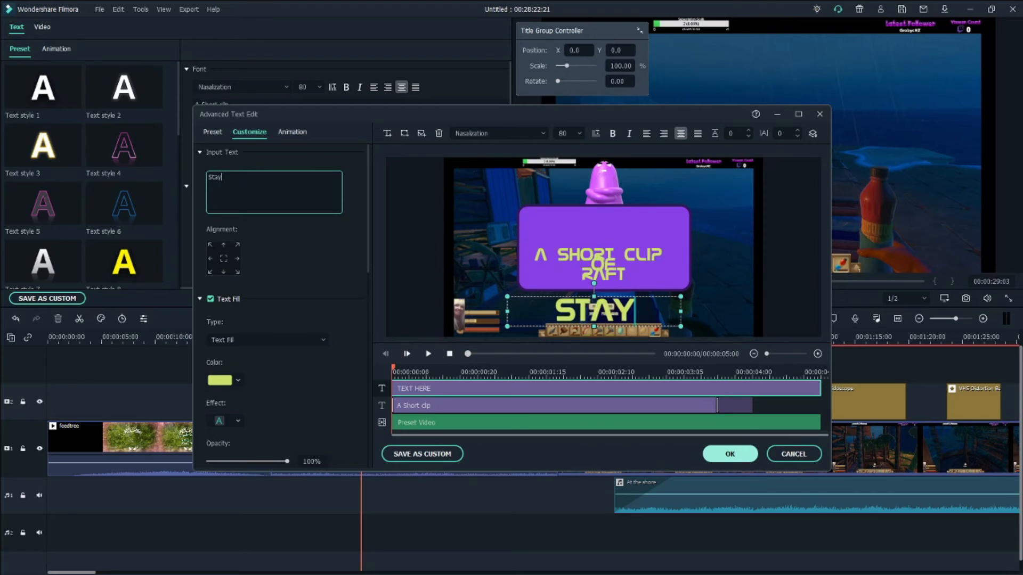
{"action": "type", "text": " Tuned"}
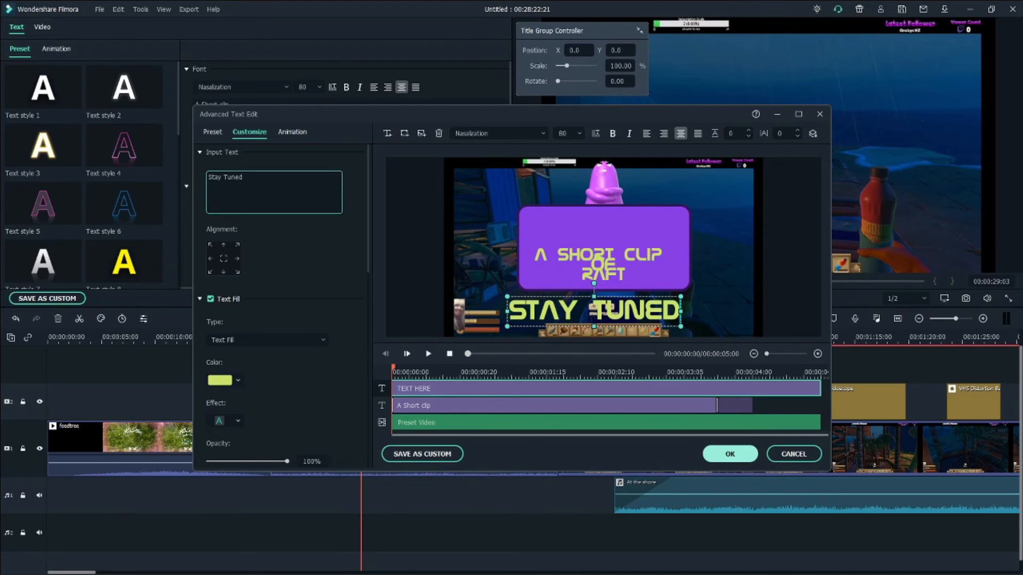
{"action": "key", "text": "Escape"}
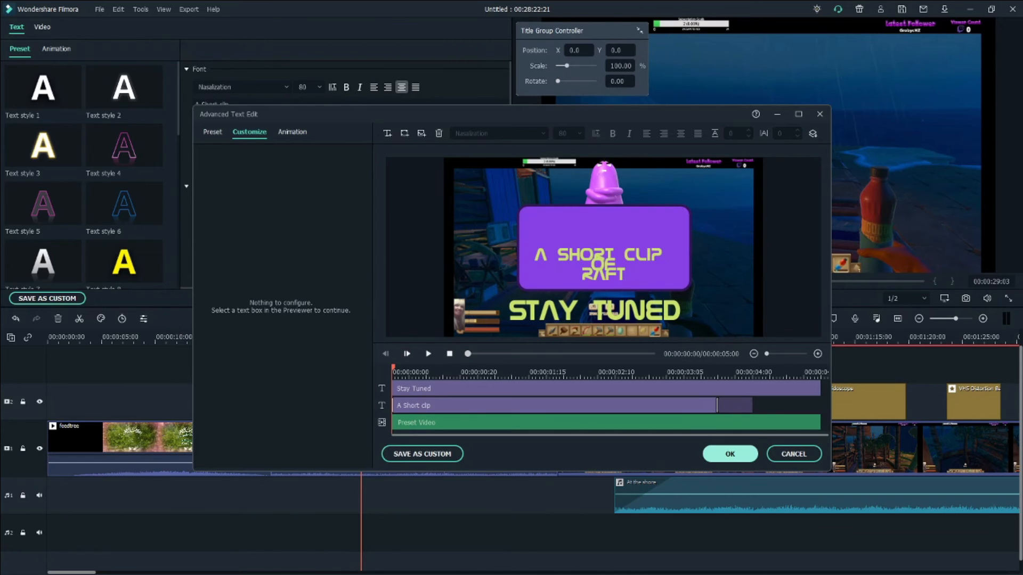
Extend the A Short clip text's duration in the advanced editor to about 4 seconds 5 frames, then rewind and apply the title edits.
{"action": "left_click", "coordinate": [717, 405]}
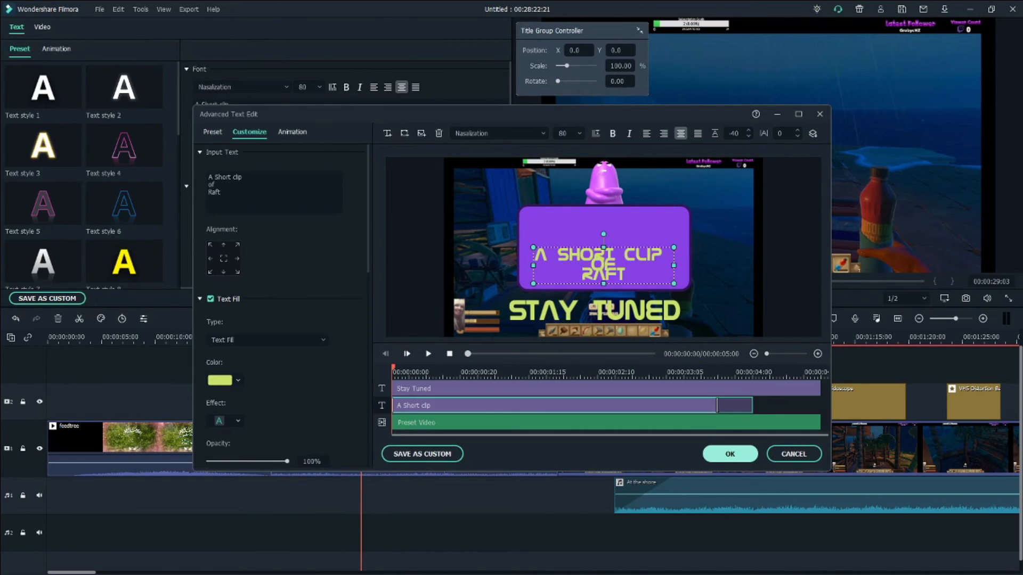
{"action": "left_click_drag", "start_coordinate": [717, 372], "coordinate": [752, 369]}
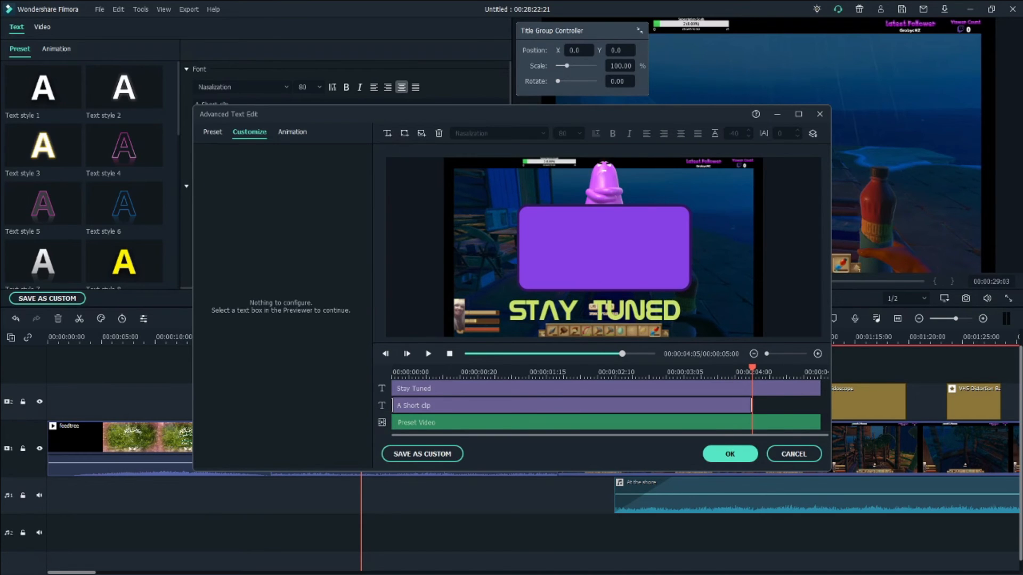
{"action": "left_click_drag", "start_coordinate": [752, 369], "coordinate": [394, 369]}
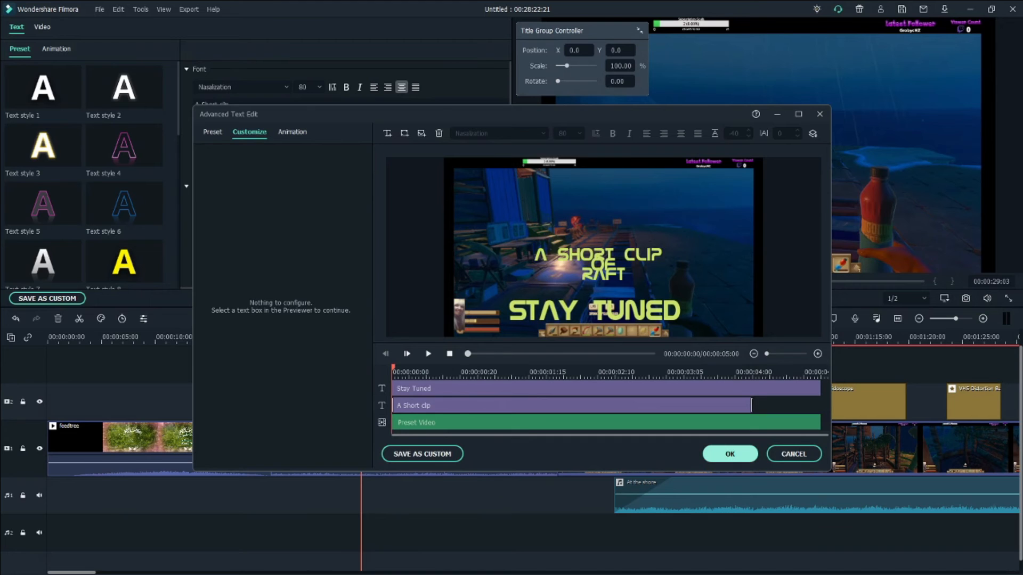
{"action": "left_click", "coordinate": [730, 454]}
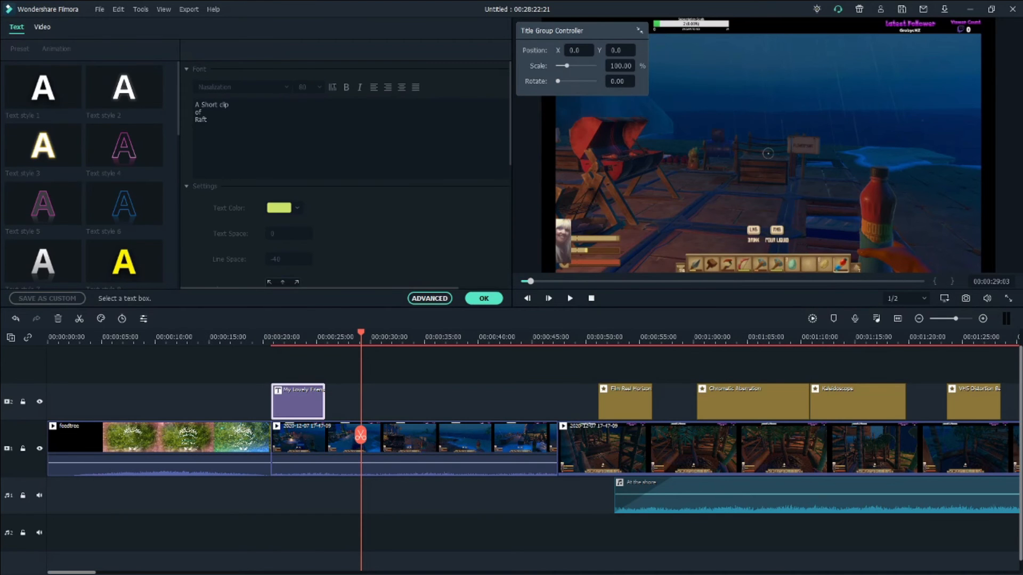
Play the title with its Stay Tuned line from just before its start, then close the title settings.
{"action": "left_click_drag", "start_coordinate": [360, 435], "coordinate": [268, 436]}
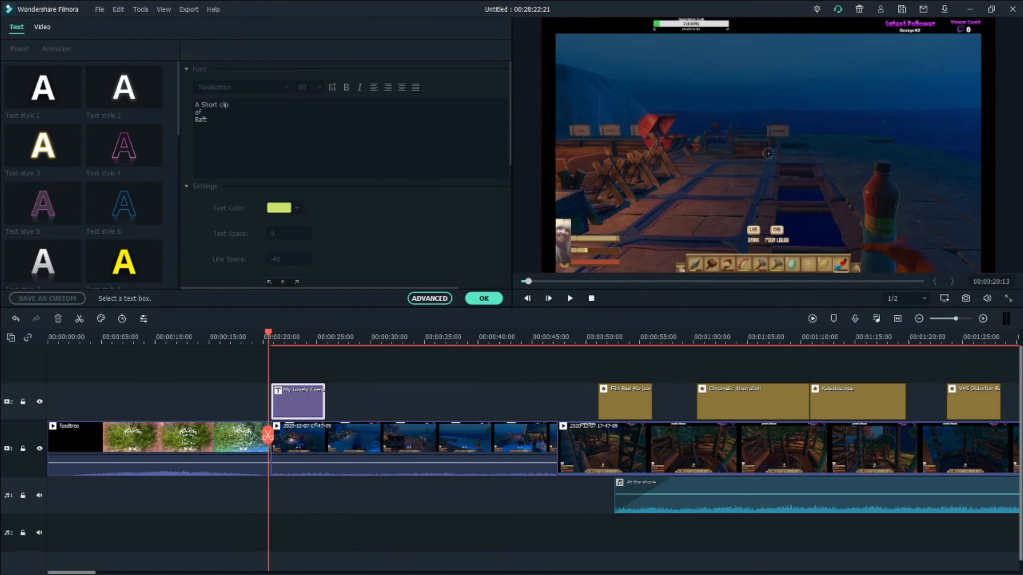
{"action": "key", "text": "space"}
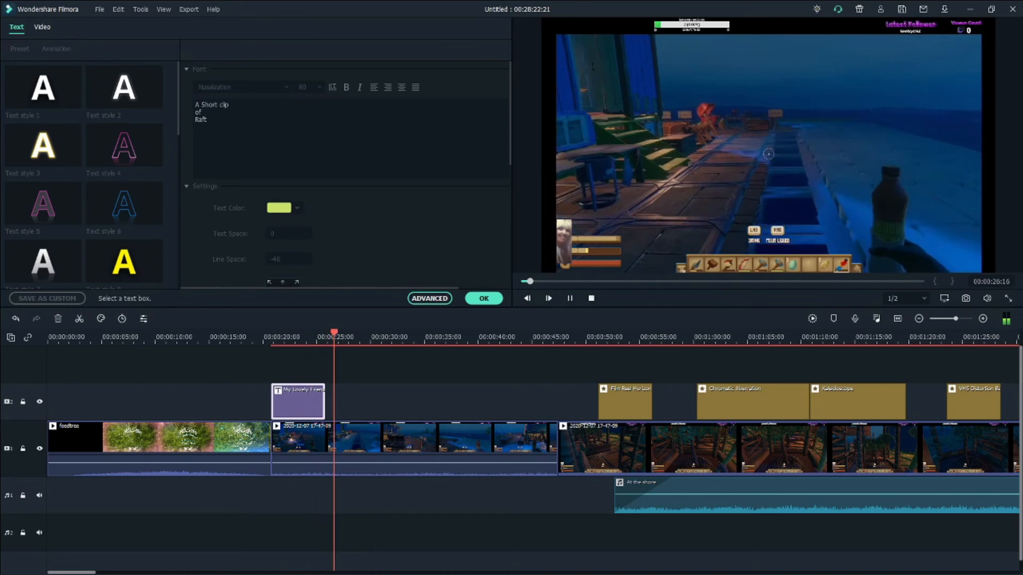
{"action": "key", "text": "space"}
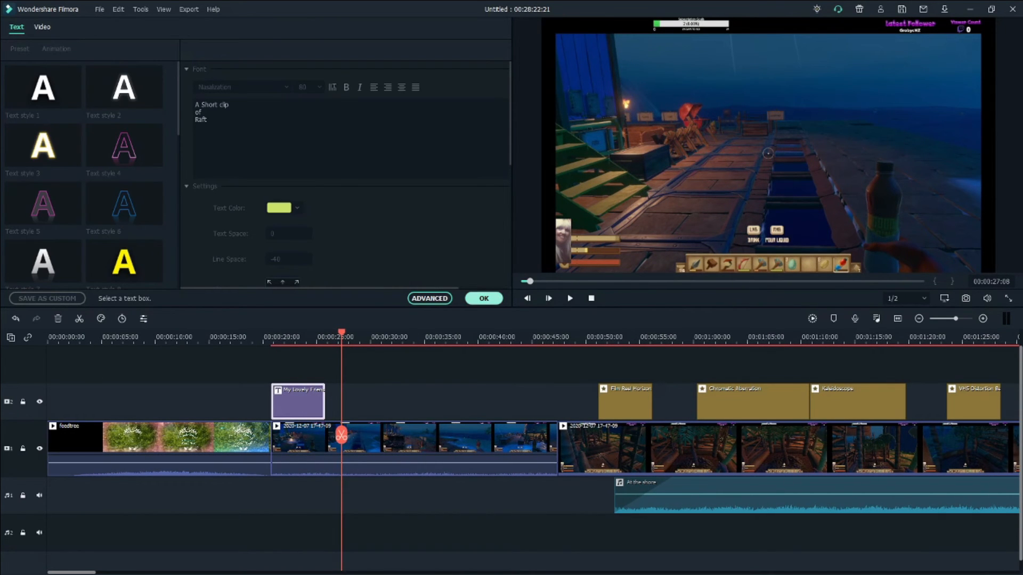
{"action": "left_click", "coordinate": [483, 298]}
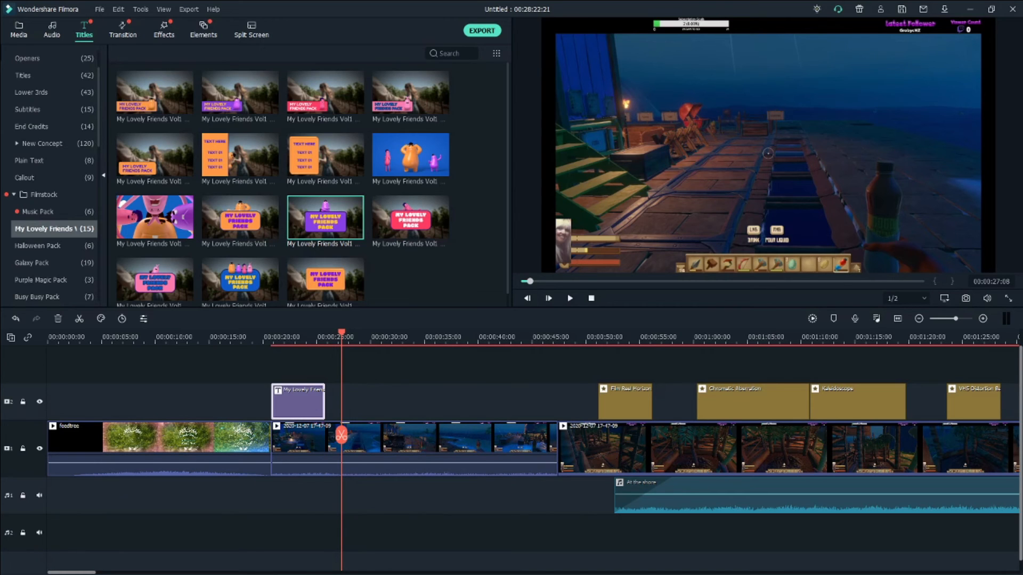
Move the title onto the main video track, delete the foodtree section before it, and play the title from the start.
{"action": "left_click_drag", "start_coordinate": [299, 402], "coordinate": [244, 448]}
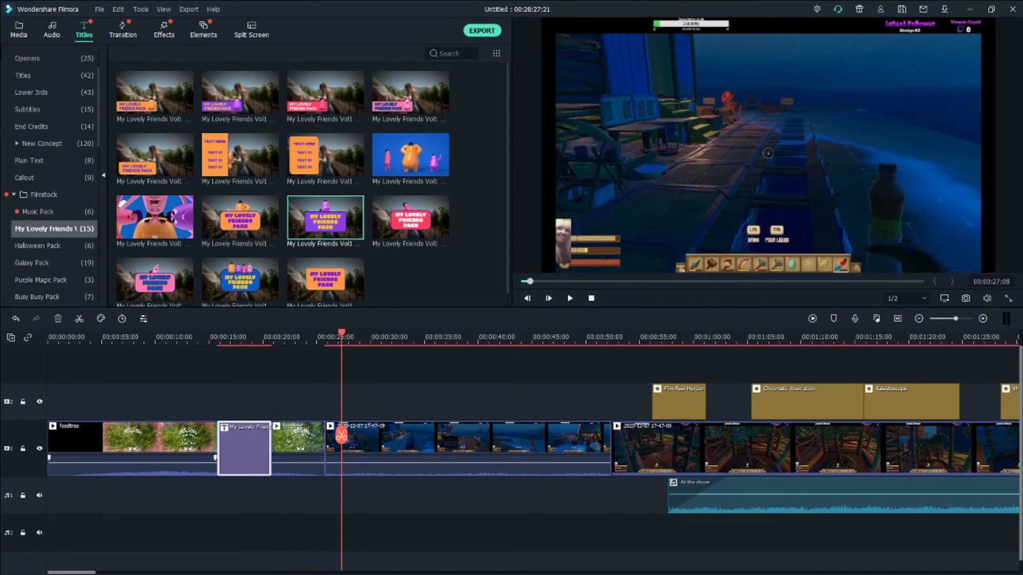
{"action": "right_click", "coordinate": [163, 437]}
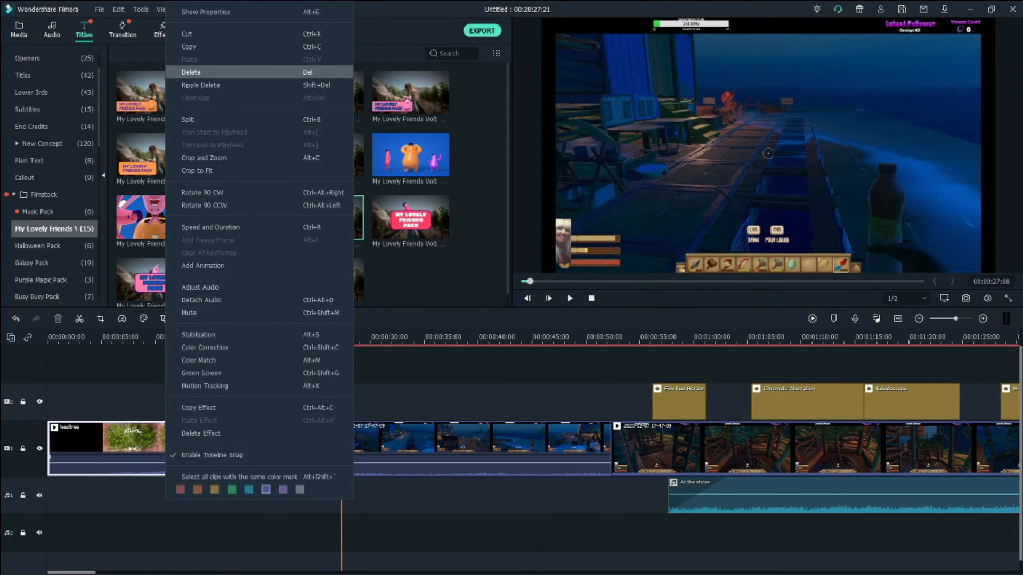
{"action": "left_click", "coordinate": [191, 72]}
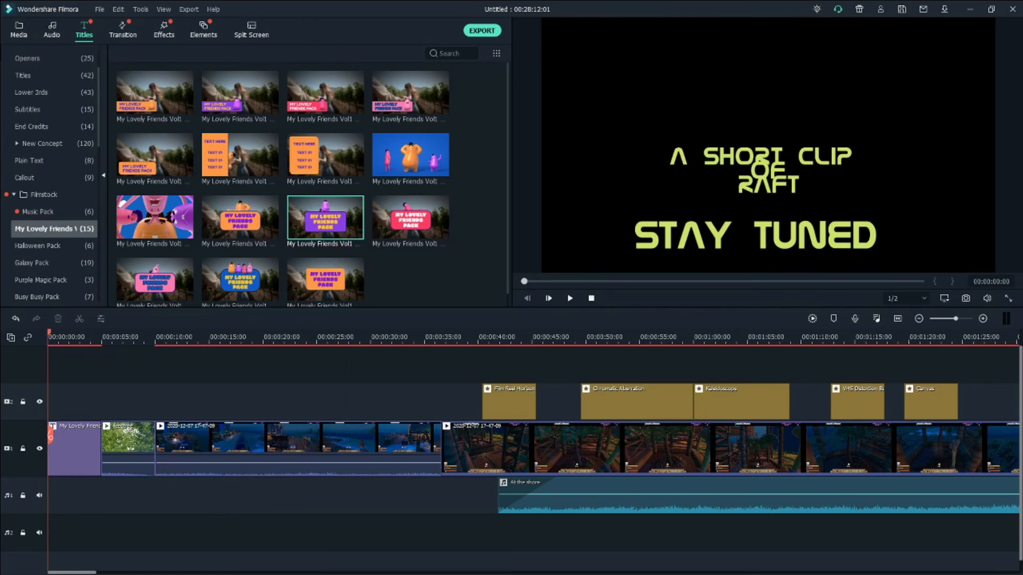
{"action": "key", "text": "space"}
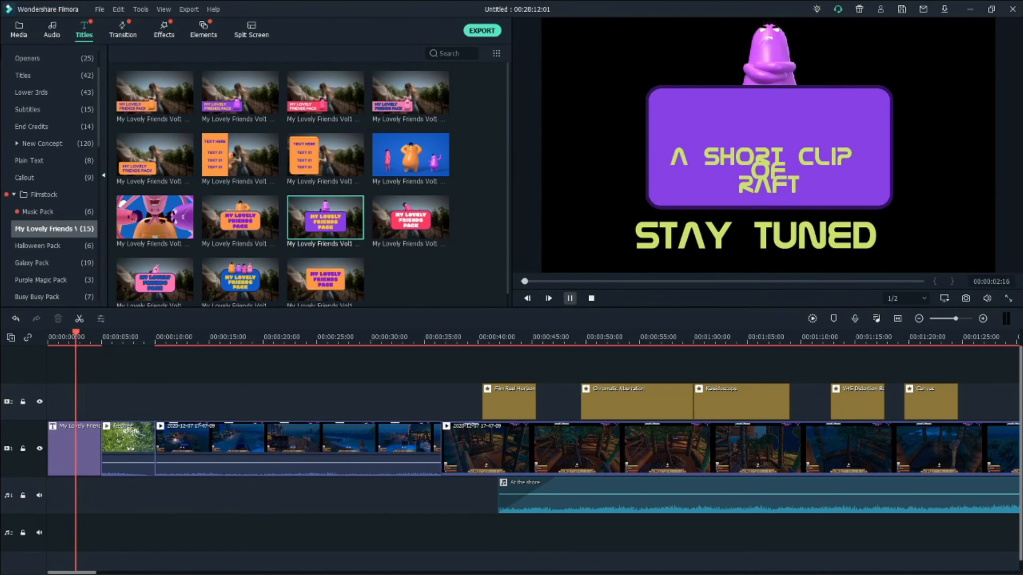
{"action": "key", "text": "space"}
Move the At the shore music to the start of the timeline and split it at the title's end with the video track locked.
{"action": "left_click_drag", "start_coordinate": [644, 497], "coordinate": [193, 496]}
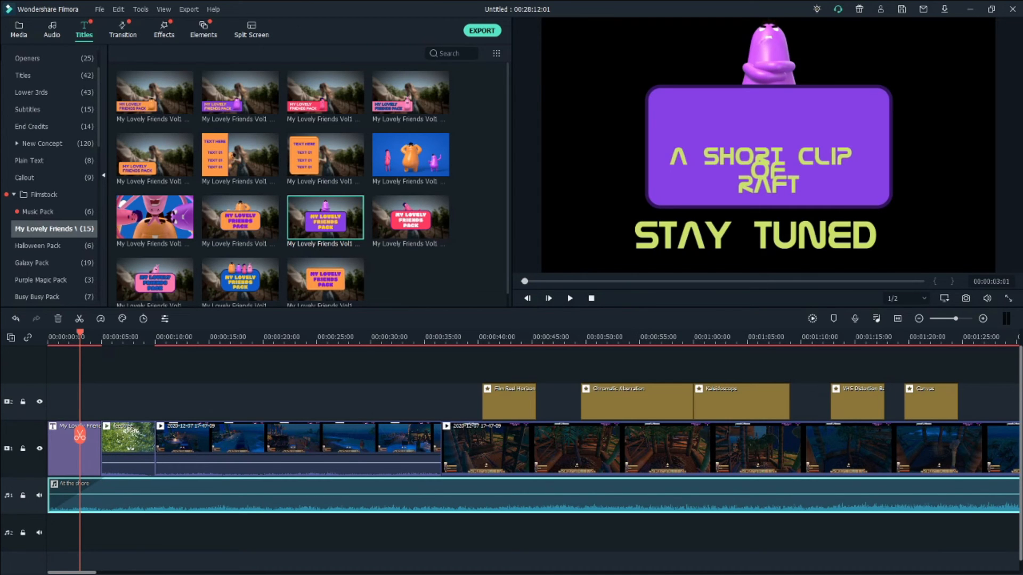
{"action": "left_click_drag", "start_coordinate": [80, 436], "coordinate": [101, 436]}
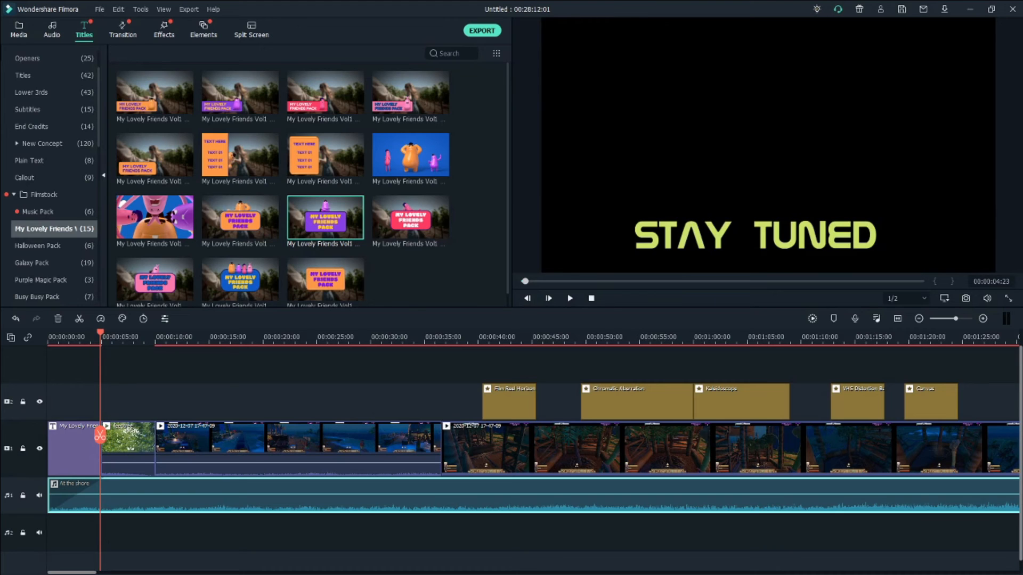
{"action": "left_click", "coordinate": [22, 449]}
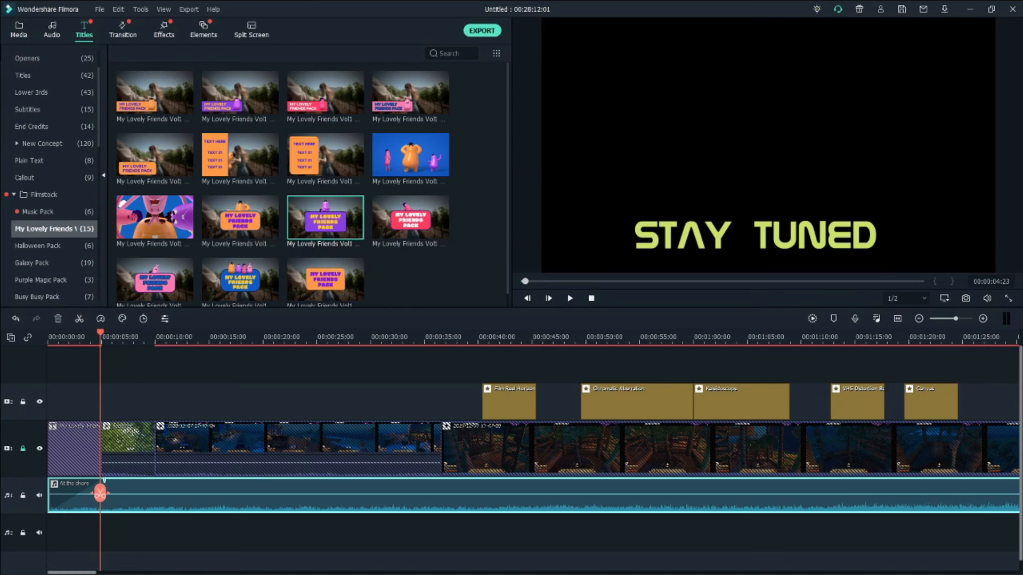
{"action": "left_click", "coordinate": [100, 493]}
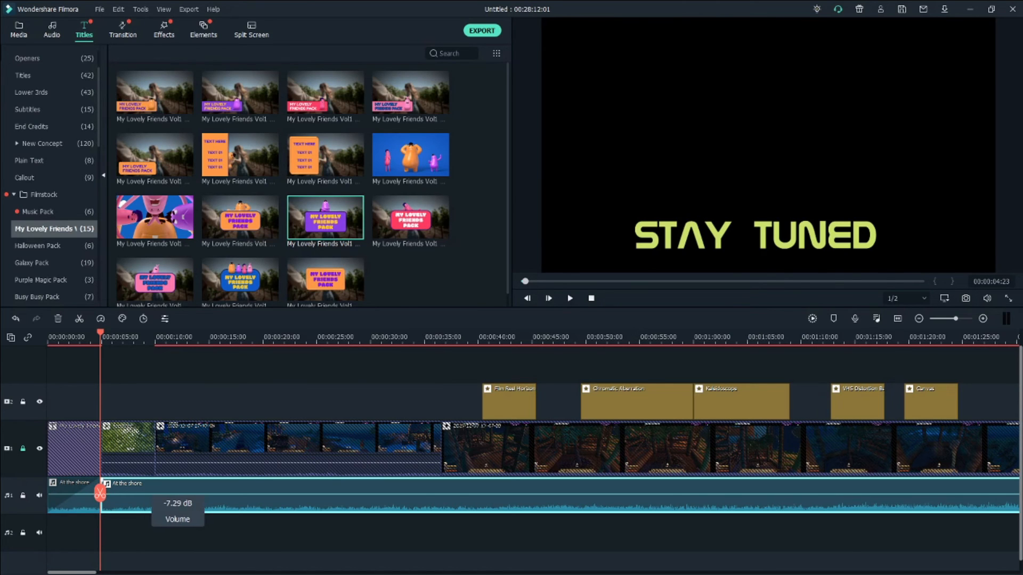
Delete the music after the split and shorten the remaining piece's fade-in to about 1.28 seconds.
{"action": "right_click", "coordinate": [146, 494]}
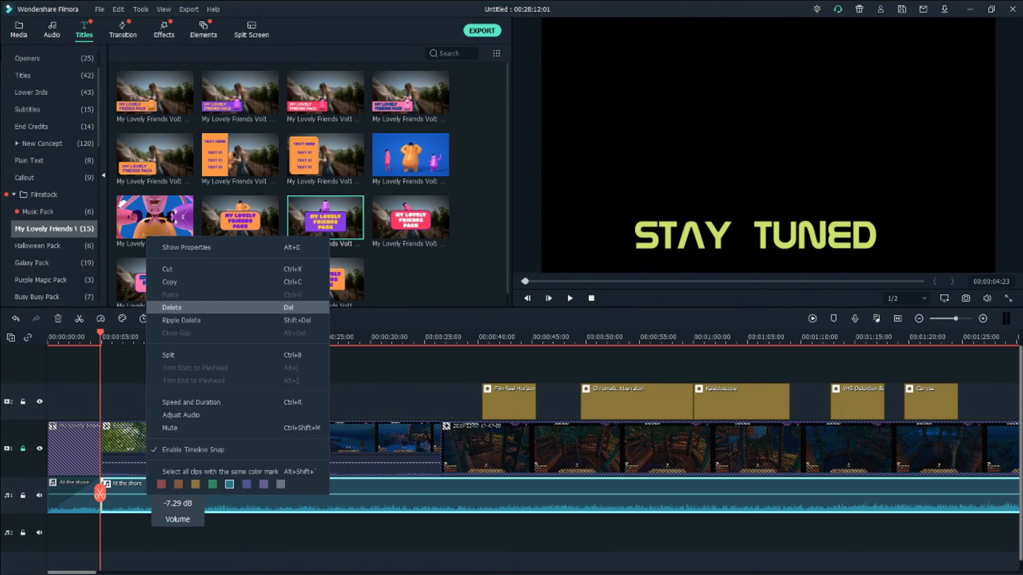
{"action": "left_click", "coordinate": [176, 308]}
{"action": "left_click_drag", "start_coordinate": [100, 494], "coordinate": [48, 495]}
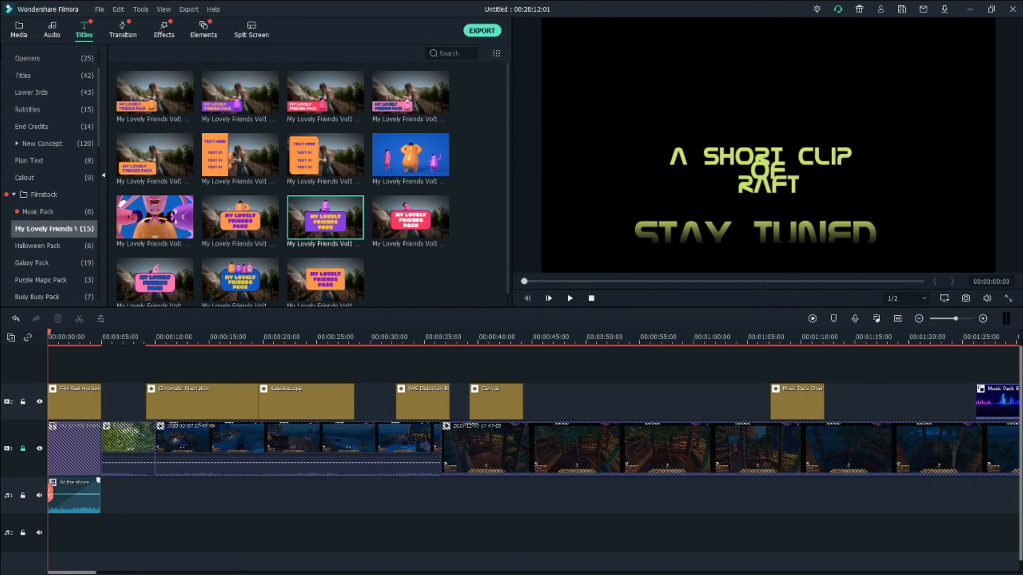
{"action": "left_click_drag", "start_coordinate": [98, 480], "coordinate": [60, 480]}
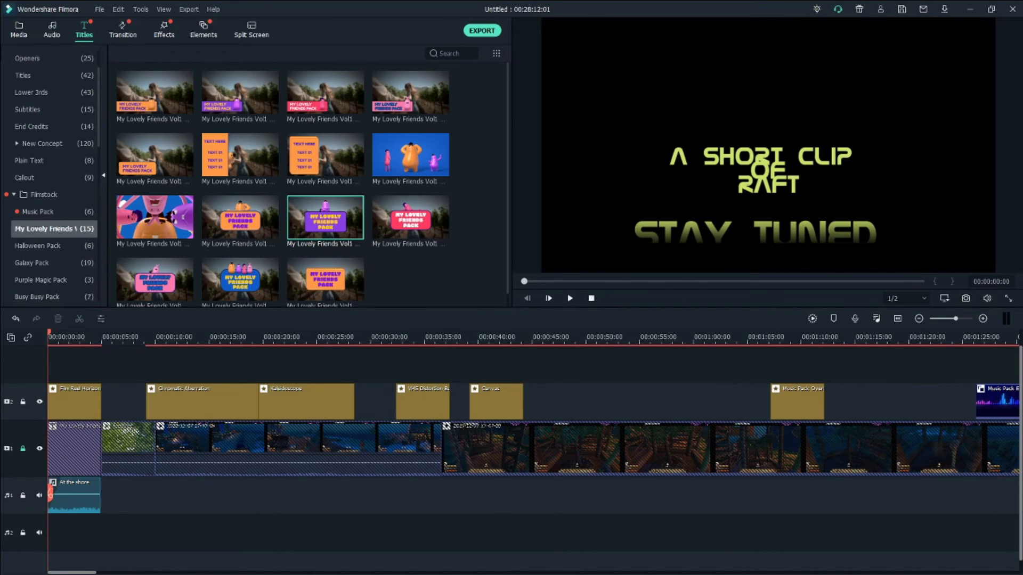
Delete the Film Reel, Chromatic Aberration, Kaleidoscope and VHS Distortion effects from the upper video track.
{"action": "right_click", "coordinate": [92, 395]}
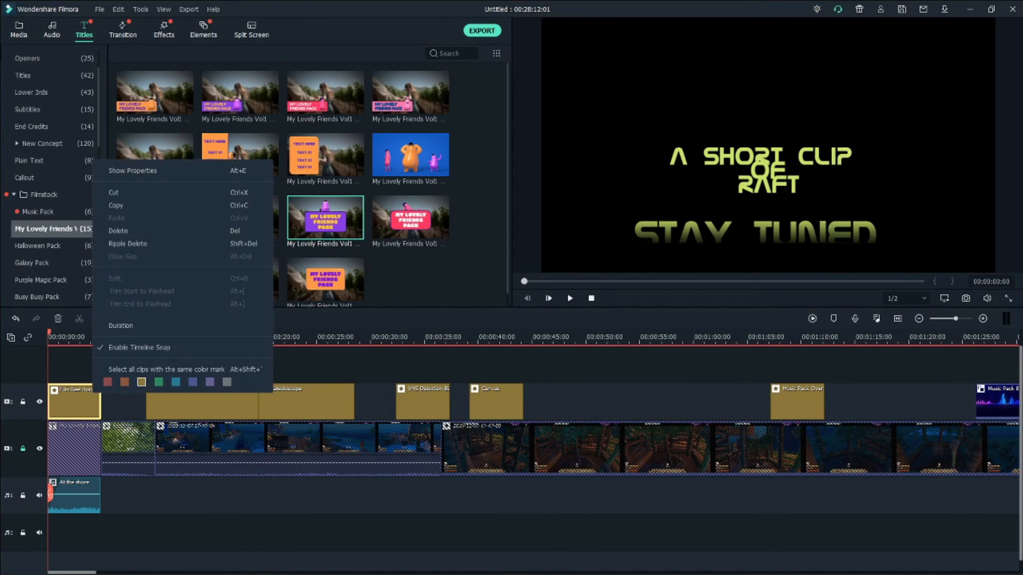
{"action": "left_click", "coordinate": [118, 230]}
{"action": "right_click", "coordinate": [171, 397]}
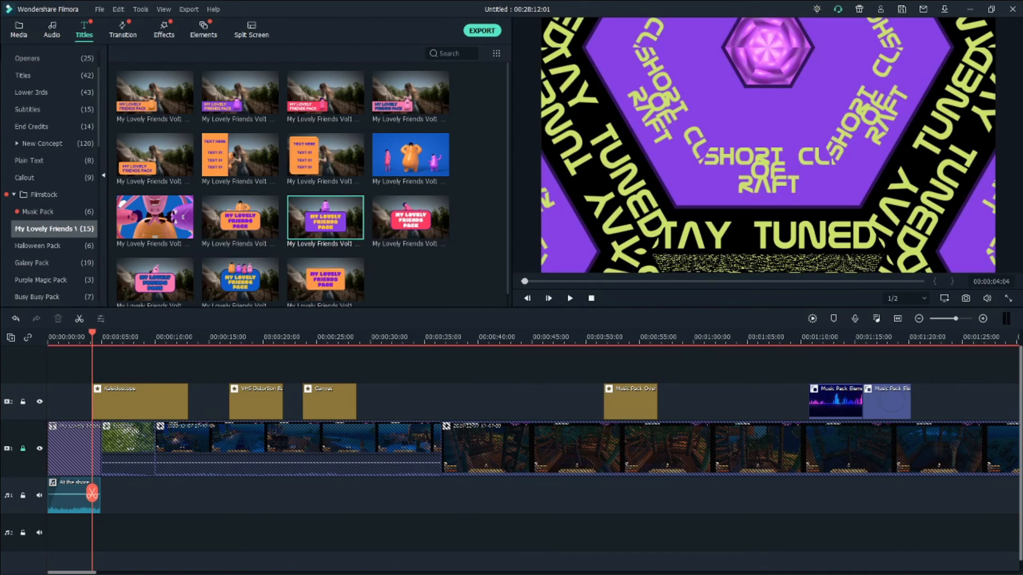
{"action": "right_click", "coordinate": [141, 399]}
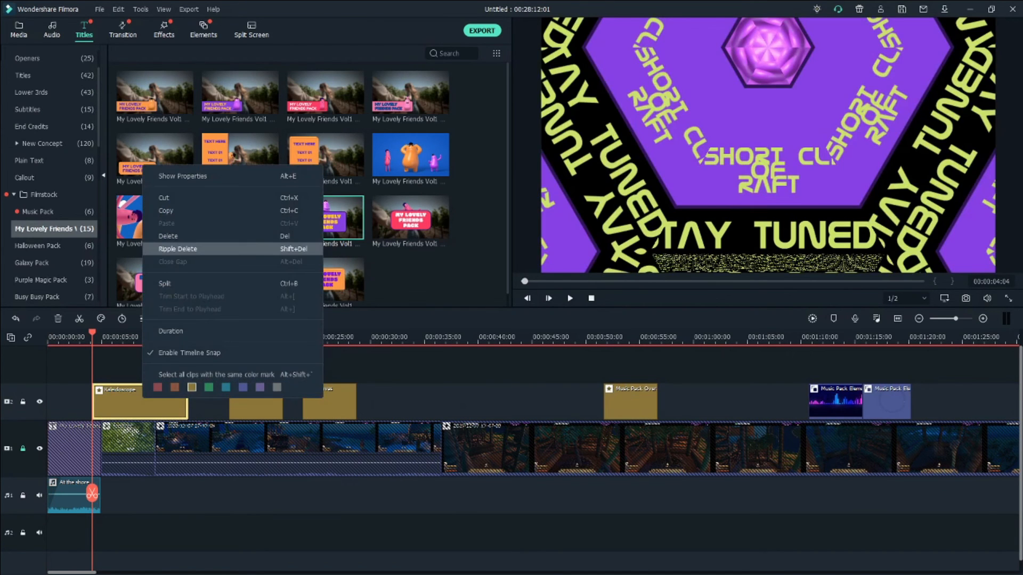
{"action": "left_click", "coordinate": [169, 235]}
{"action": "right_click", "coordinate": [158, 401]}
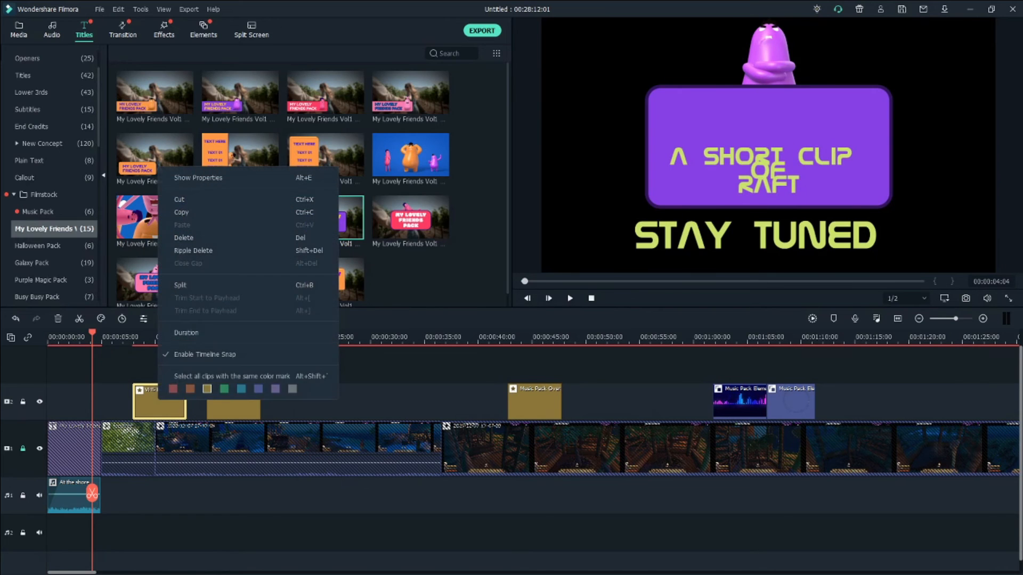
{"action": "left_click", "coordinate": [181, 237]}
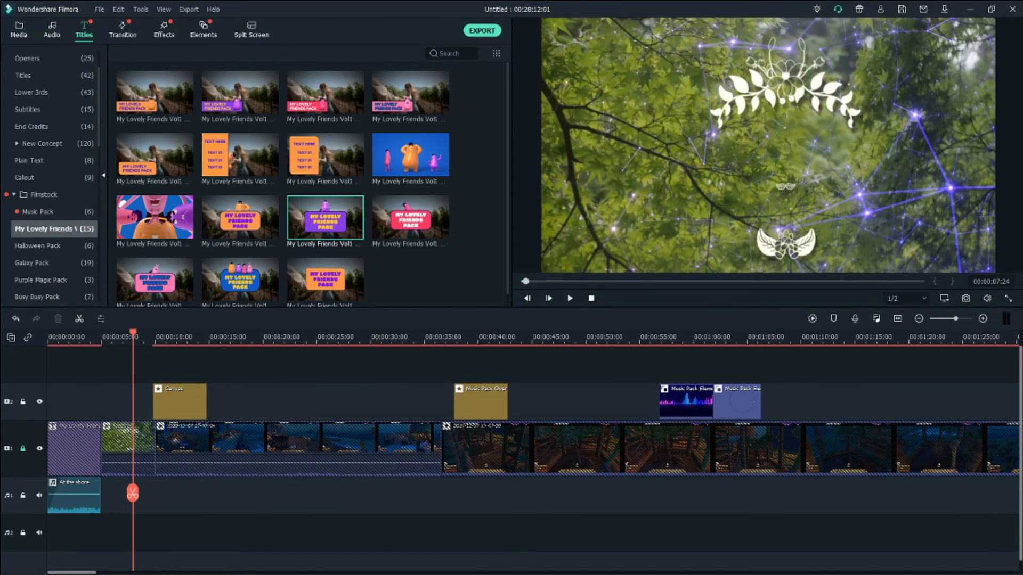
Unlock the main video track and play the title with its music from the start of the timeline.
{"action": "left_click_drag", "start_coordinate": [132, 494], "coordinate": [50, 494]}
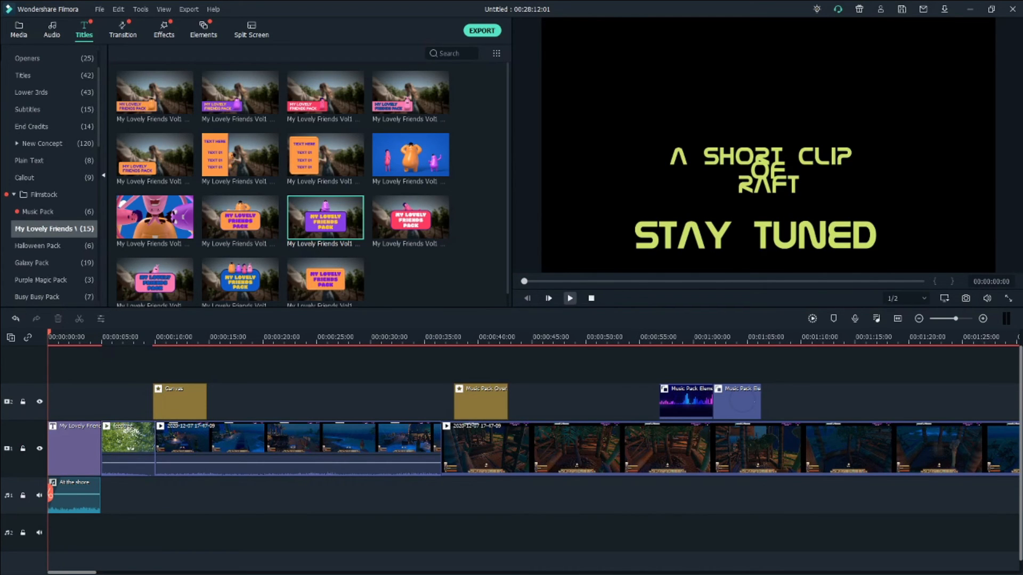
{"action": "left_click", "coordinate": [569, 299]}
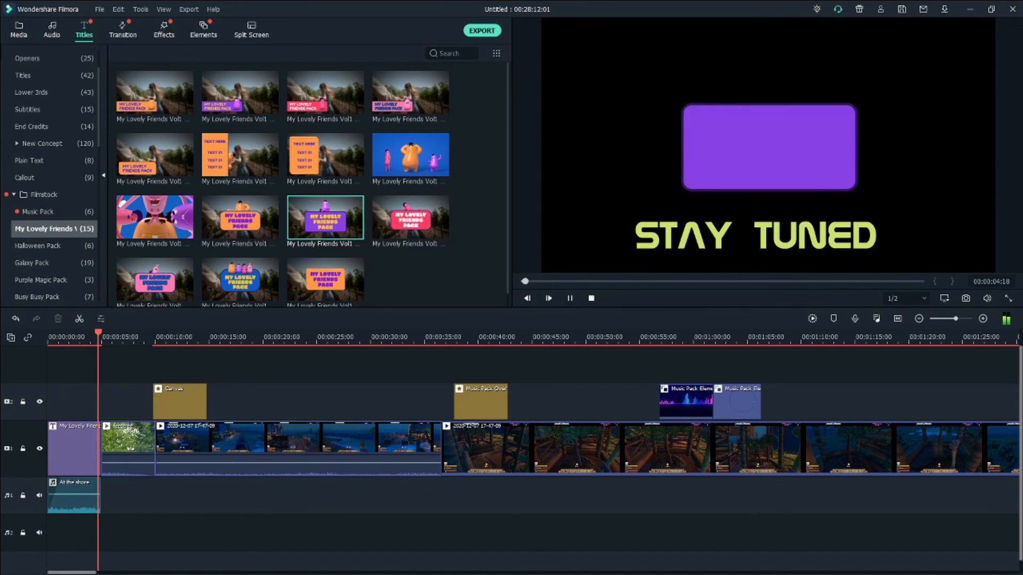
{"action": "key", "text": "space"}
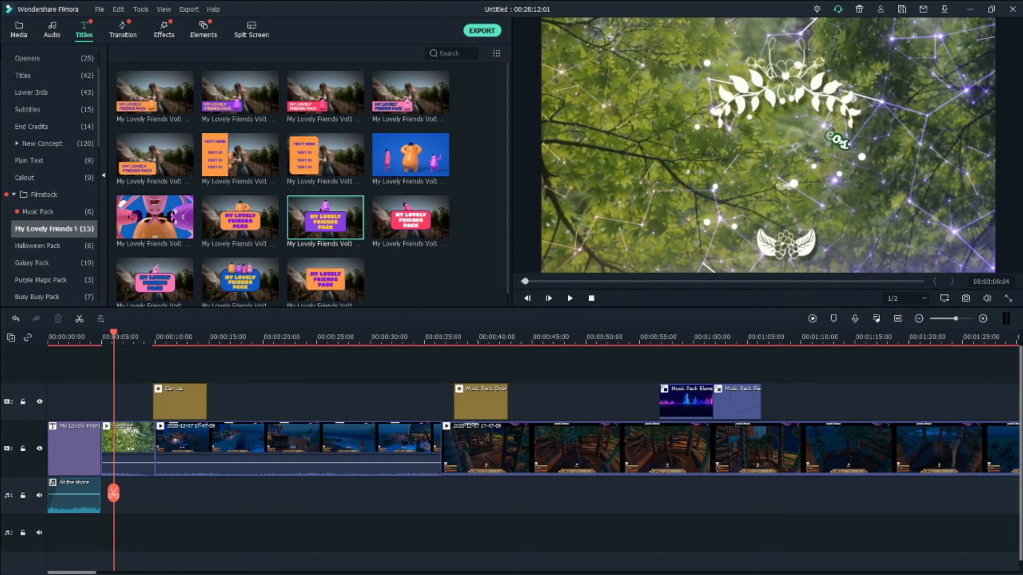
Open the audio adjustments for the short At the shore clip and set its fade-out to 1.00 second.
{"action": "right_click", "coordinate": [81, 495]}
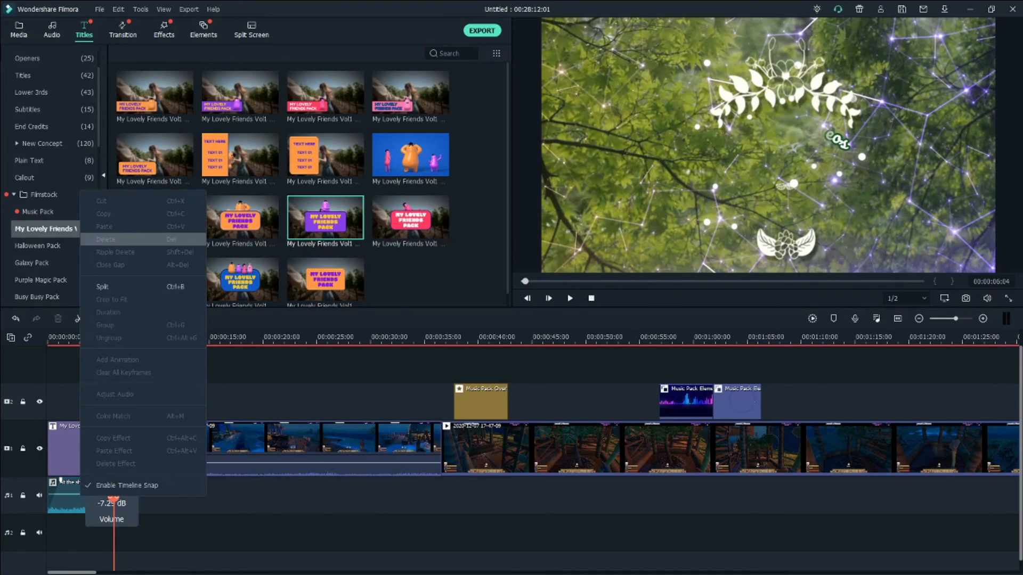
{"action": "left_click", "coordinate": [60, 480]}
{"action": "left_click", "coordinate": [60, 481]}
{"action": "right_click", "coordinate": [60, 480]}
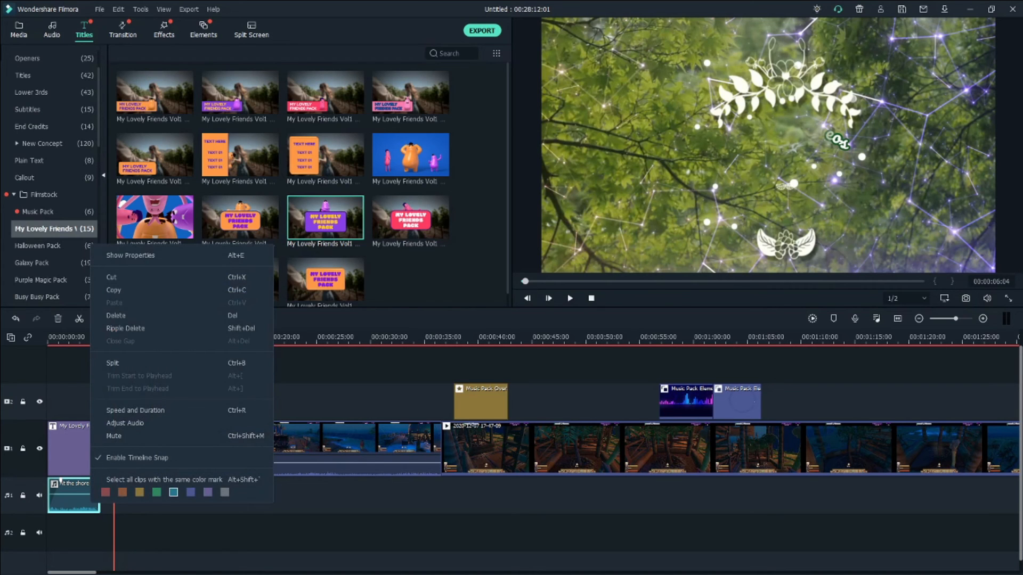
{"action": "left_click", "coordinate": [125, 423]}
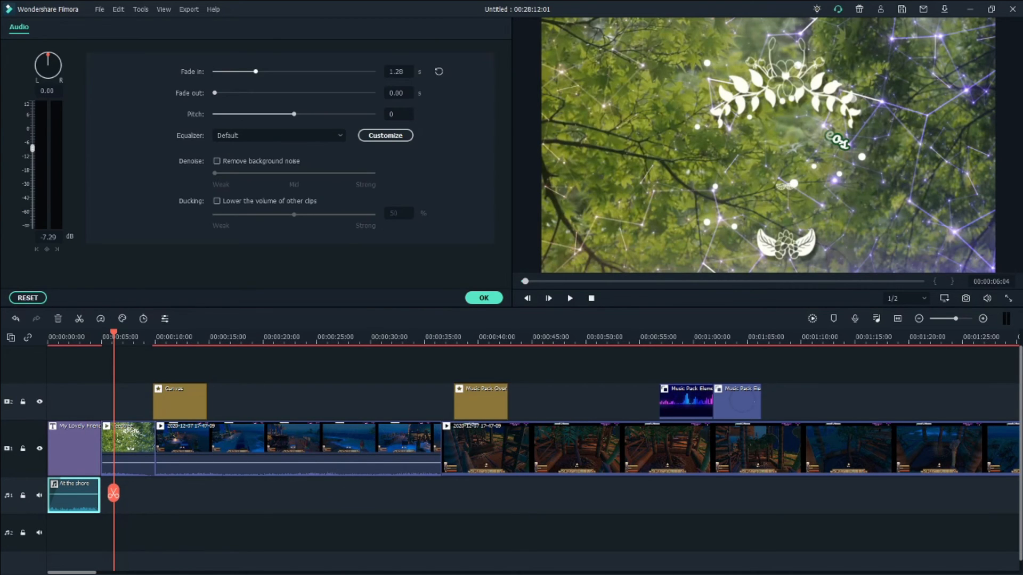
{"action": "left_click_drag", "start_coordinate": [215, 92], "coordinate": [247, 92]}
Play the title from the start of the timeline to hear the music's fade-out.
{"action": "left_click_drag", "start_coordinate": [113, 493], "coordinate": [51, 494]}
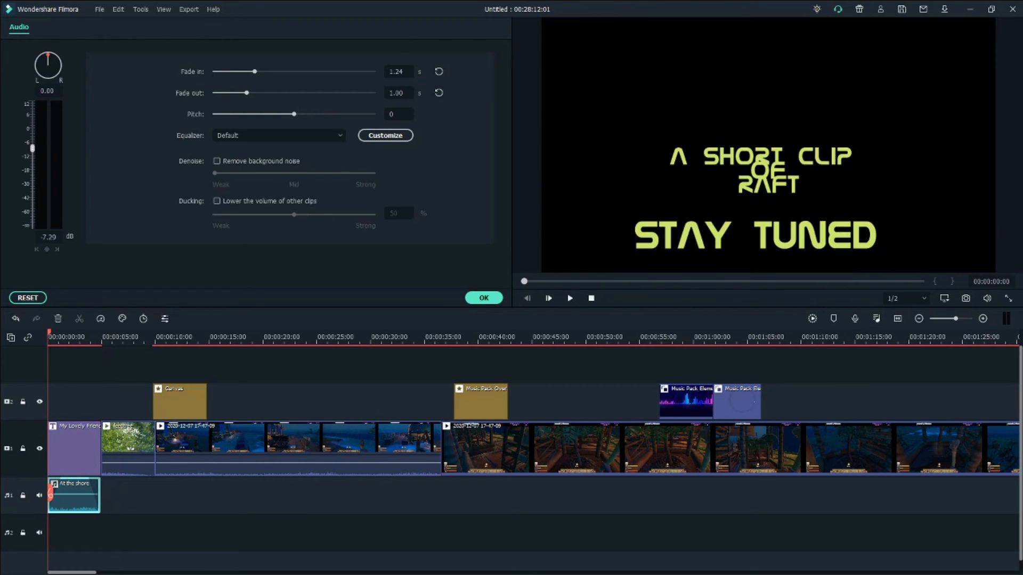
{"action": "left_click", "coordinate": [570, 299]}
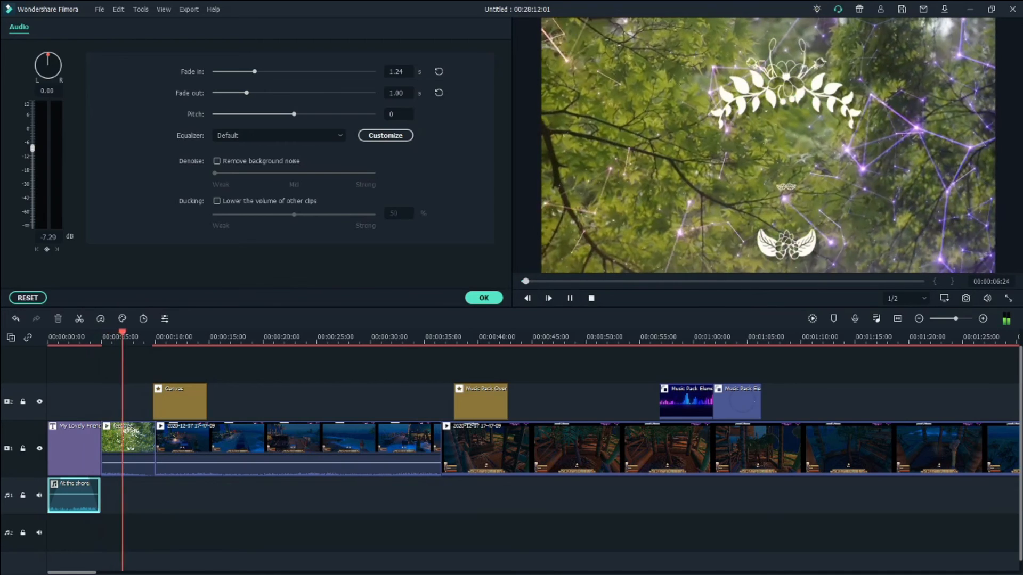
{"action": "key", "text": "space"}
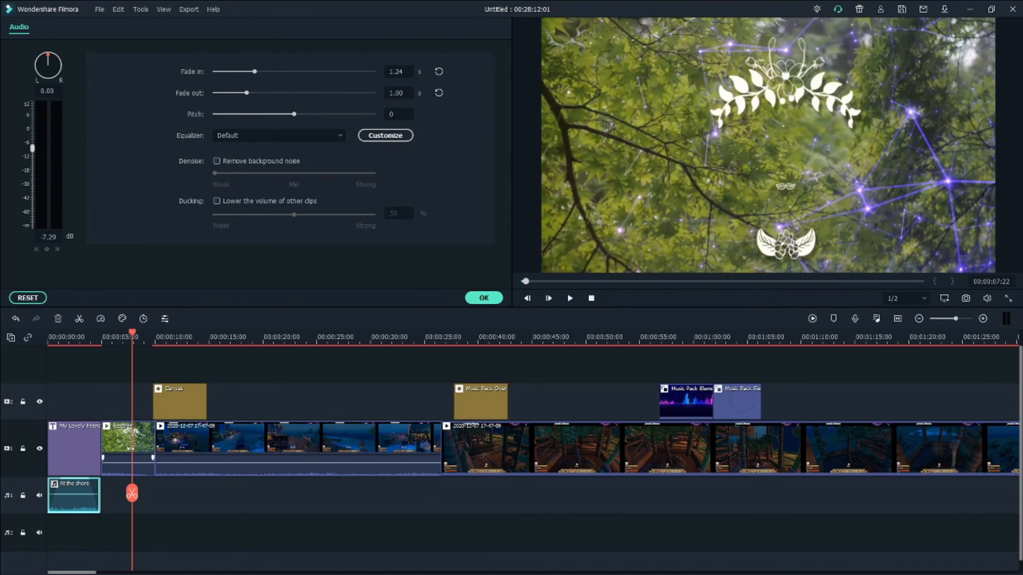
Delete the feedtree clip between the opening title and the gameplay footage, and close the clip's properties.
{"action": "left_click", "coordinate": [128, 448]}
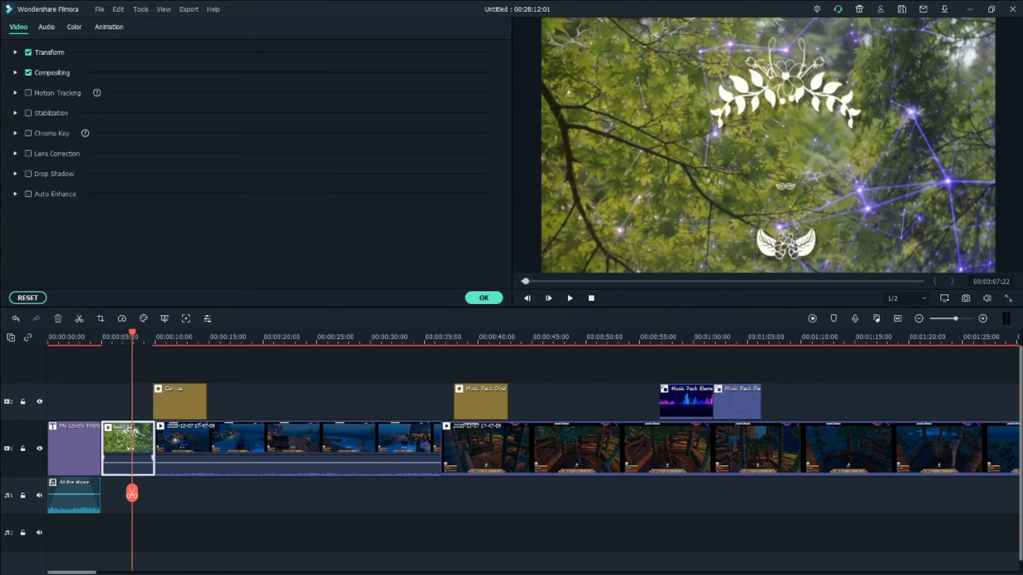
{"action": "right_click", "coordinate": [141, 448]}
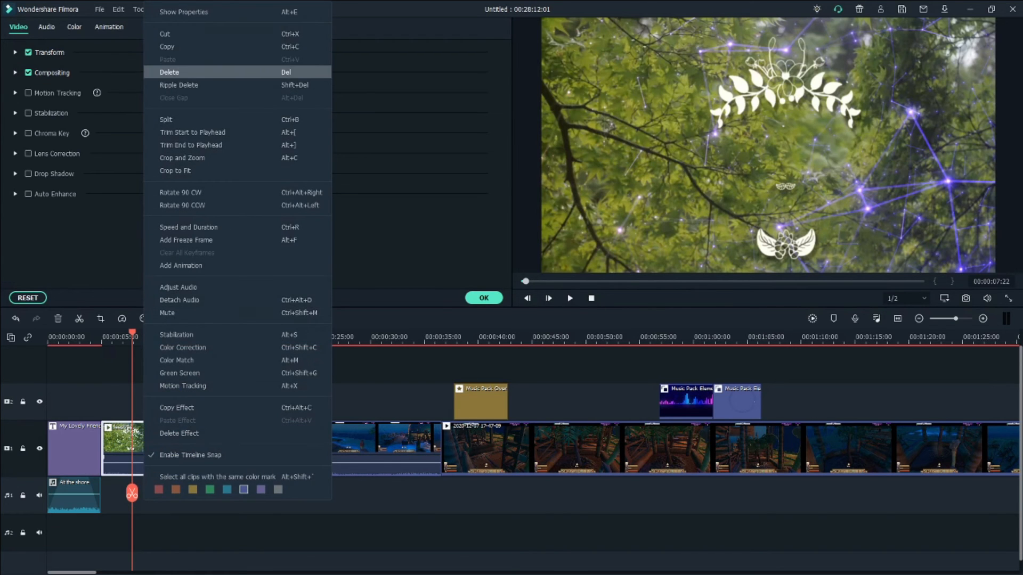
{"action": "left_click", "coordinate": [170, 72]}
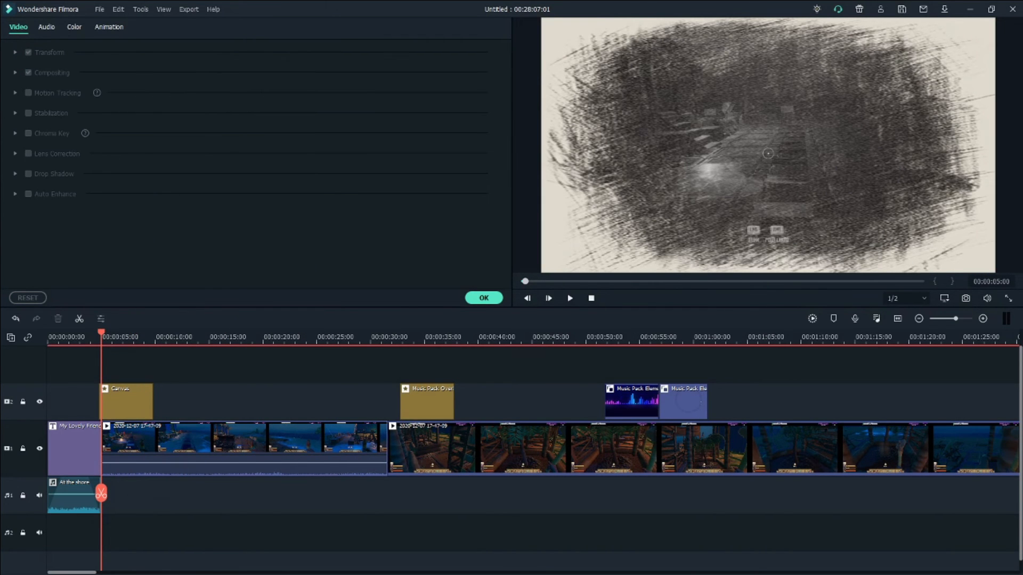
{"action": "left_click_drag", "start_coordinate": [102, 334], "coordinate": [58, 334]}
{"action": "mouse_move", "coordinate": [58, 494]}
{"action": "left_mouse_down"}
{"action": "mouse_move", "coordinate": [98, 492]}
{"action": "mouse_move", "coordinate": [49, 494]}
{"action": "mouse_move", "coordinate": [98, 494]}
{"action": "mouse_move", "coordinate": [77, 494]}
{"action": "left_mouse_up"}
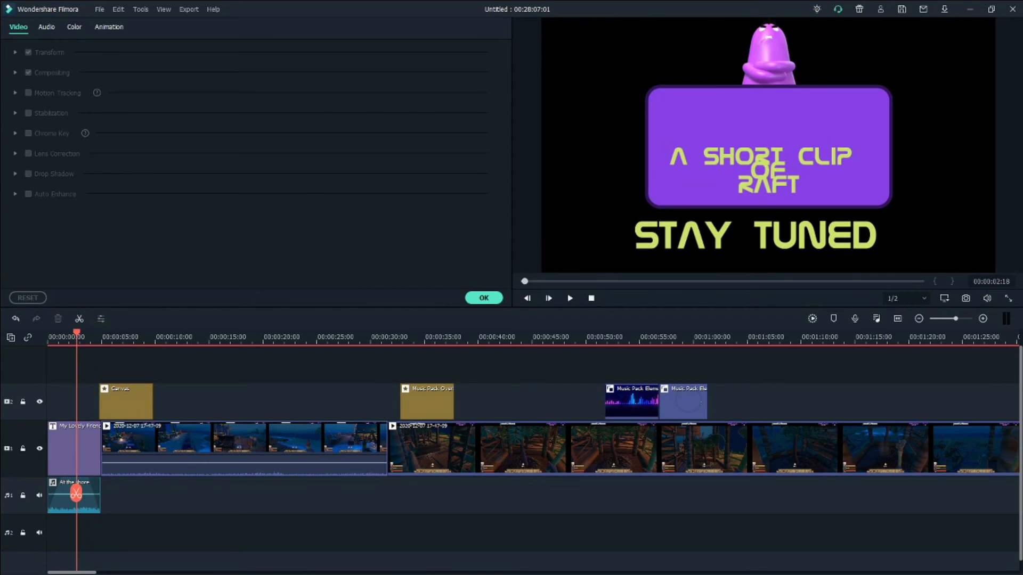
{"action": "left_click", "coordinate": [484, 298]}
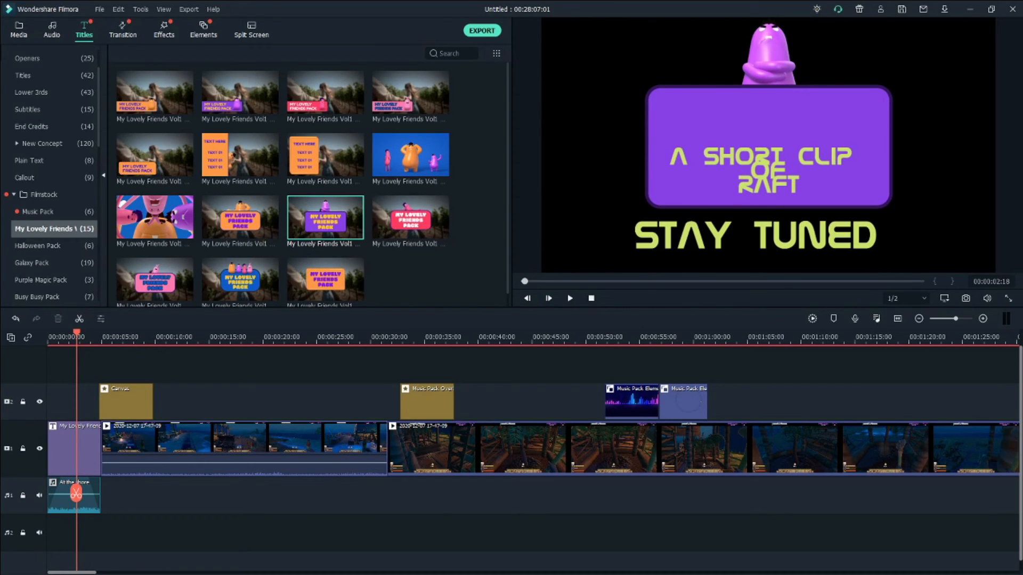
{"action": "left_click_drag", "start_coordinate": [410, 91], "coordinate": [101, 448]}
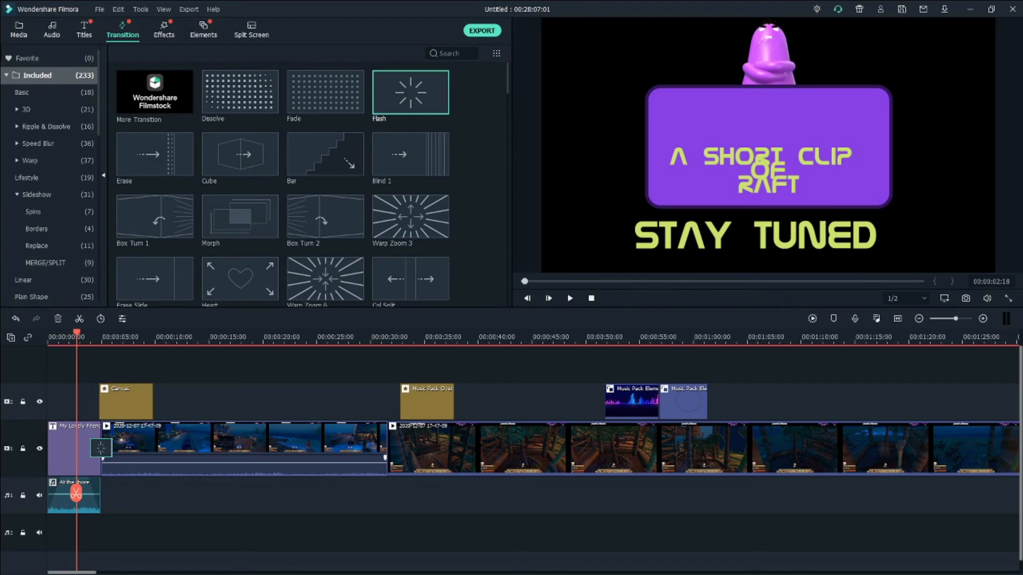
{"action": "right_click", "coordinate": [100, 448]}
{"action": "left_click", "coordinate": [127, 476]}
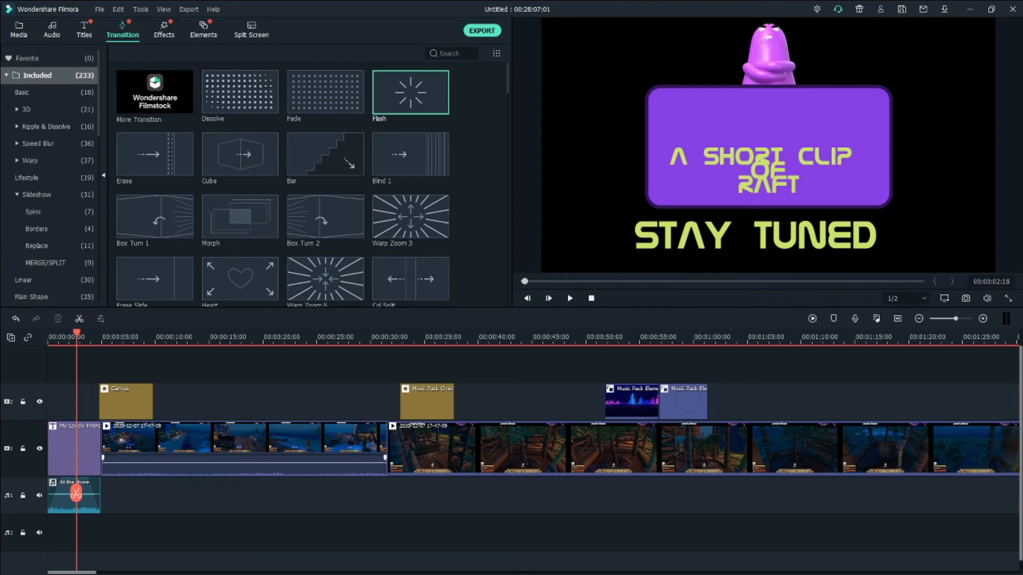
Add a Fade transition between the opening title and the first gameplay clip, and delete the Canvas effect above it.
{"action": "left_click_drag", "start_coordinate": [325, 92], "coordinate": [101, 448]}
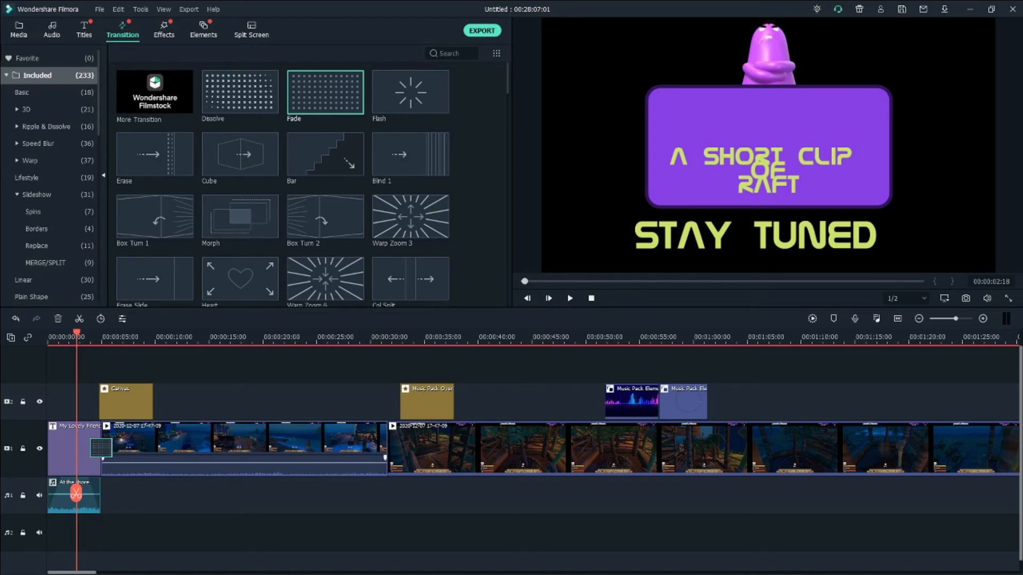
{"action": "right_click", "coordinate": [125, 394]}
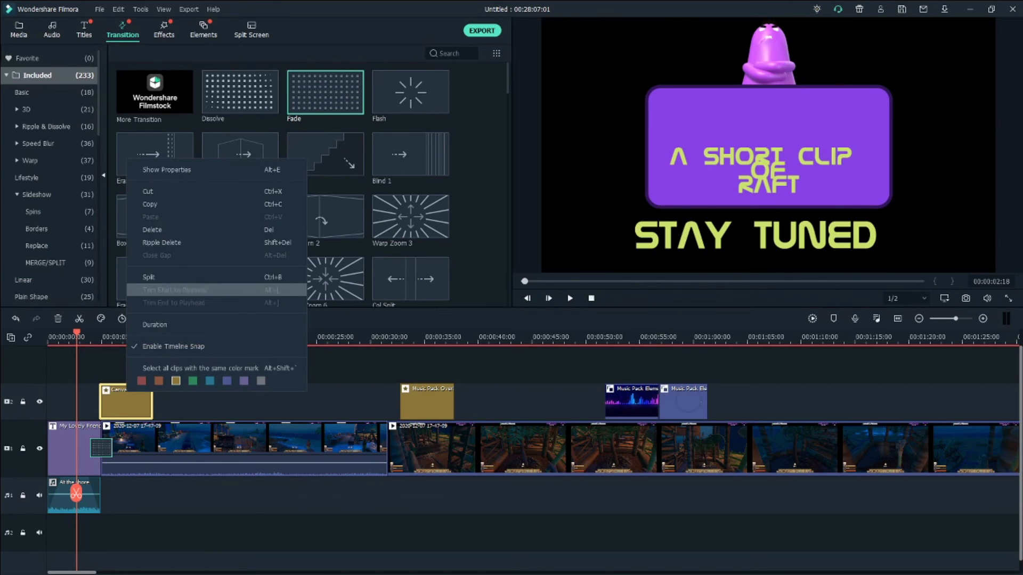
{"action": "left_click", "coordinate": [154, 229]}
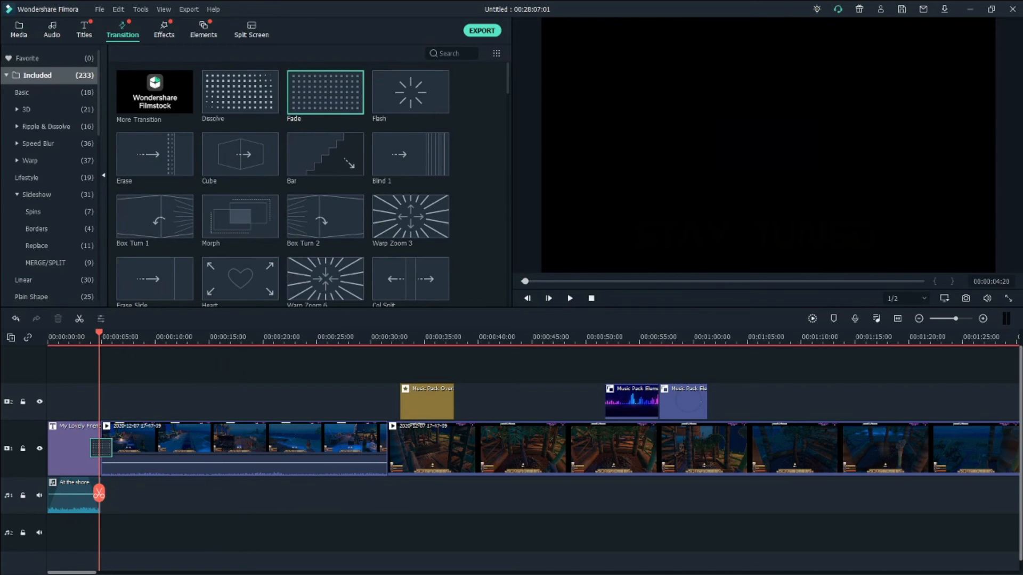
{"action": "left_click_drag", "start_coordinate": [99, 493], "coordinate": [51, 494]}
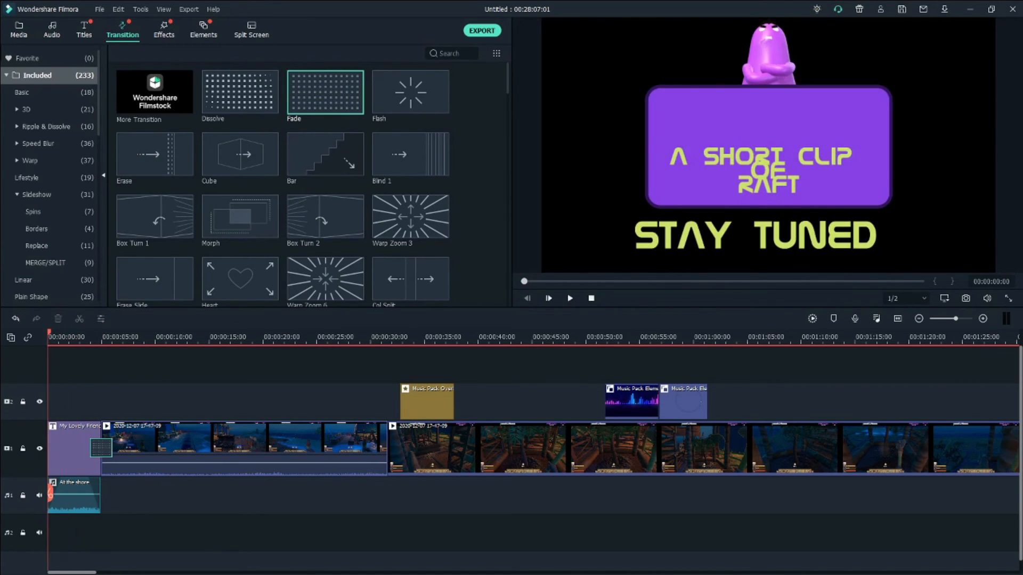
{"action": "key", "text": "space"}
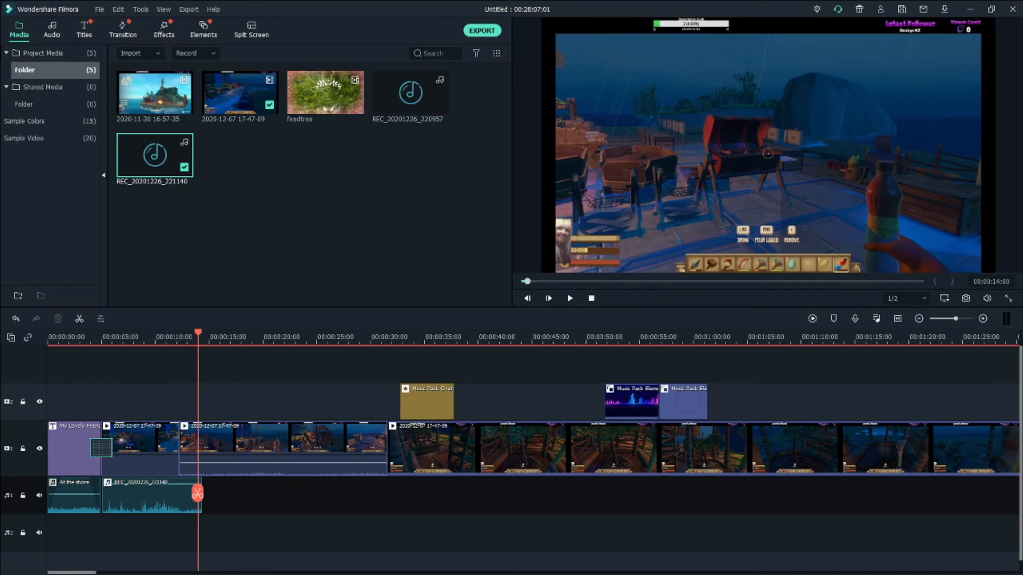
Place the blue My Lovely Friends title with four characters after the last clip and open its advanced text editing.
{"action": "left_click_drag", "start_coordinate": [72, 572], "coordinate": [989, 572]}
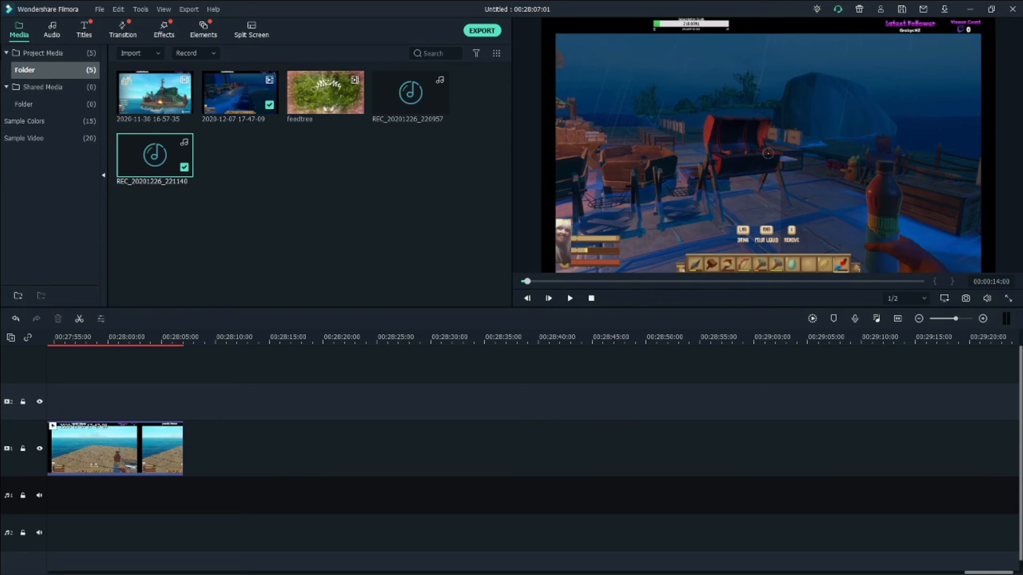
{"action": "left_click", "coordinate": [83, 30]}
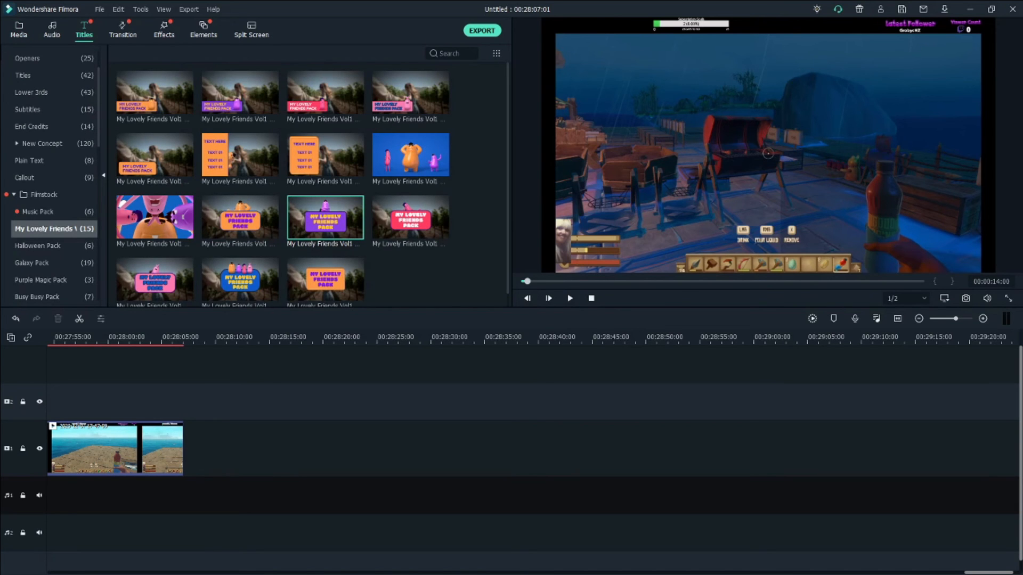
{"action": "left_click_drag", "start_coordinate": [325, 280], "coordinate": [303, 293]}
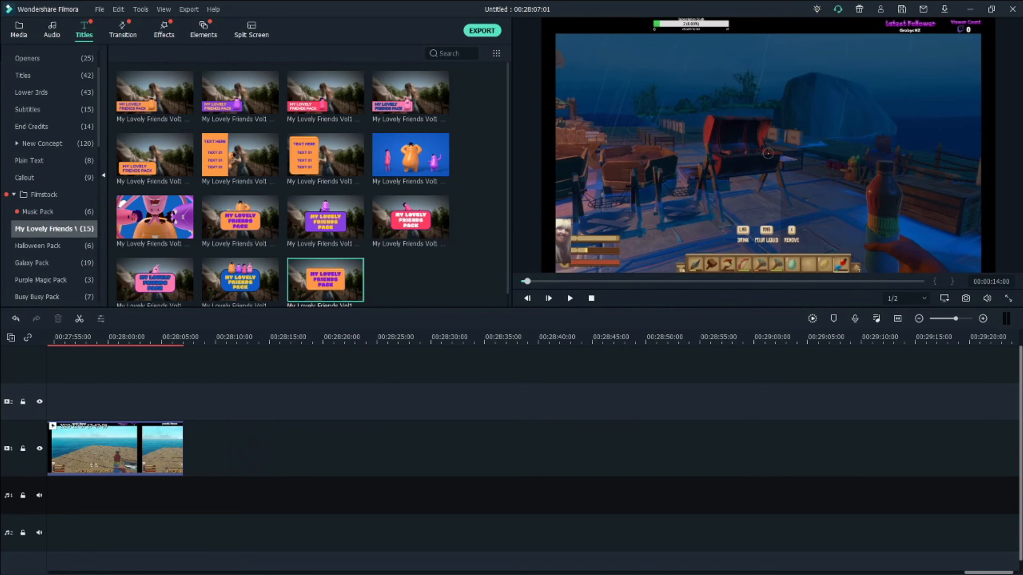
{"action": "left_click_drag", "start_coordinate": [240, 280], "coordinate": [211, 448]}
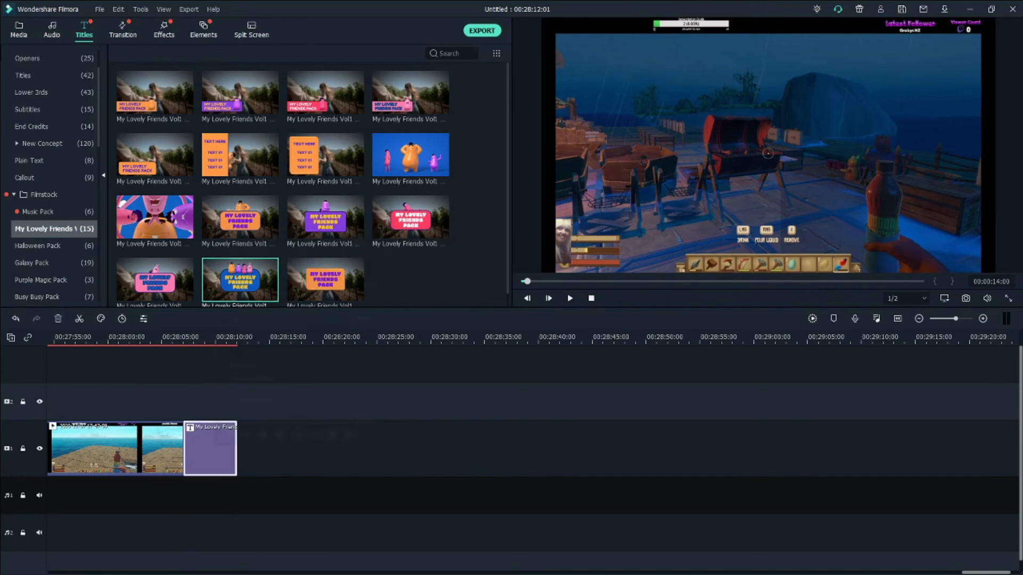
{"action": "right_click", "coordinate": [214, 444]}
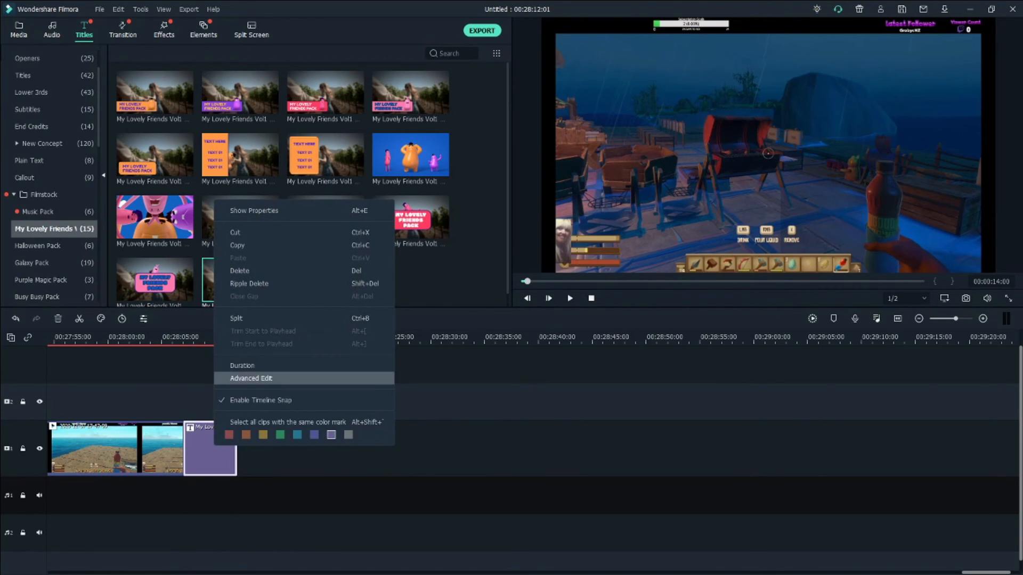
{"action": "left_click", "coordinate": [251, 378]}
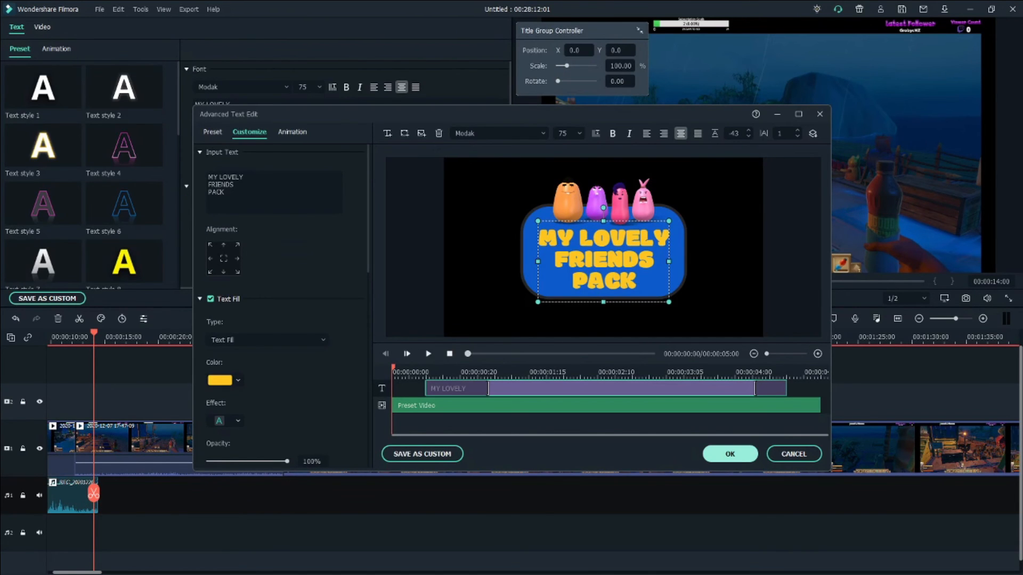
Replace the title's text with "Thanks for watching" on two lines, letter spacing 1, and shrink it into the blue panel's upper half.
{"action": "left_click_drag", "start_coordinate": [226, 193], "coordinate": [207, 176]}
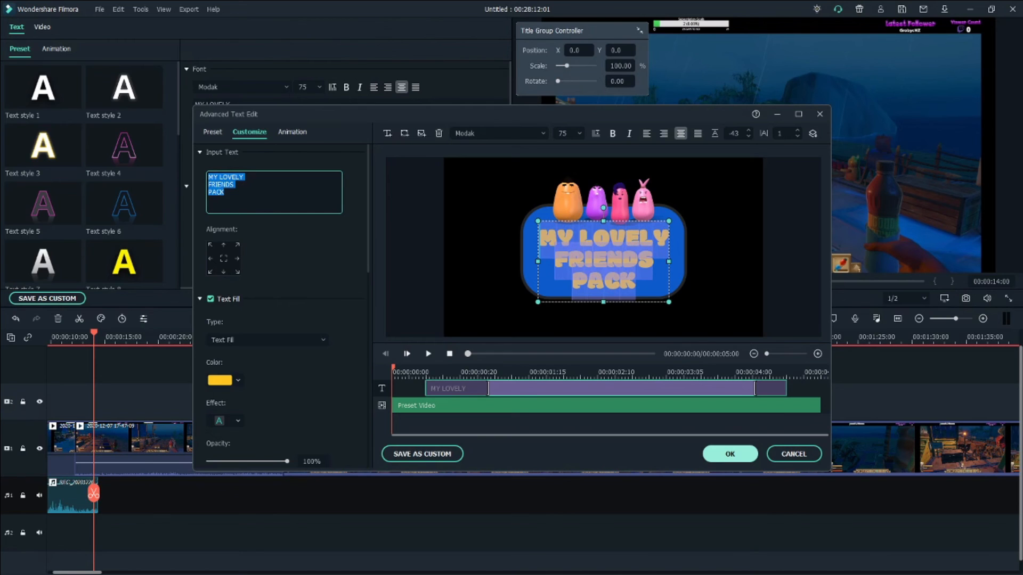
{"action": "type", "text": "Thanks for watchi"}
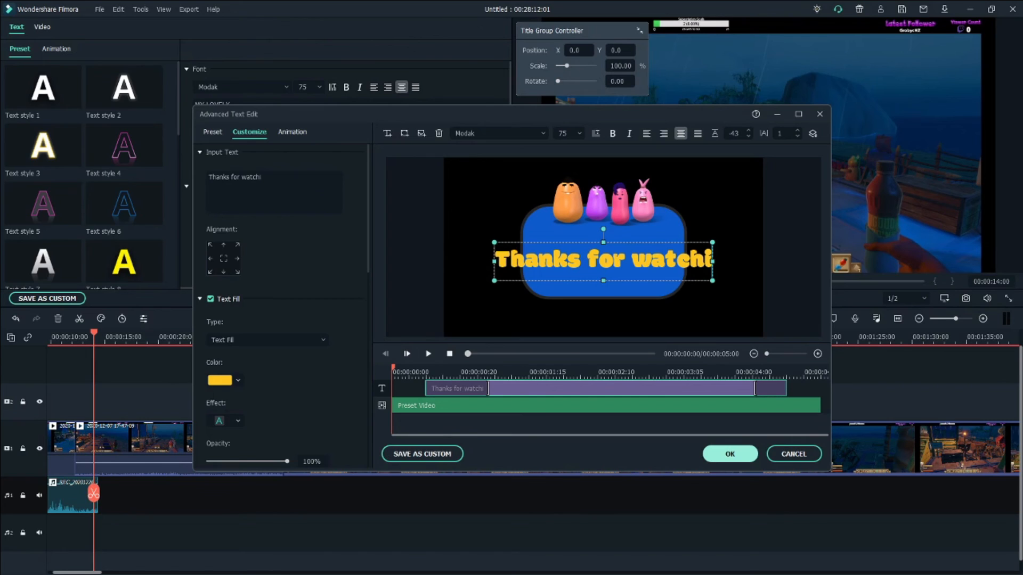
{"action": "left_click", "coordinate": [231, 177]}
{"action": "key", "text": "Return"}
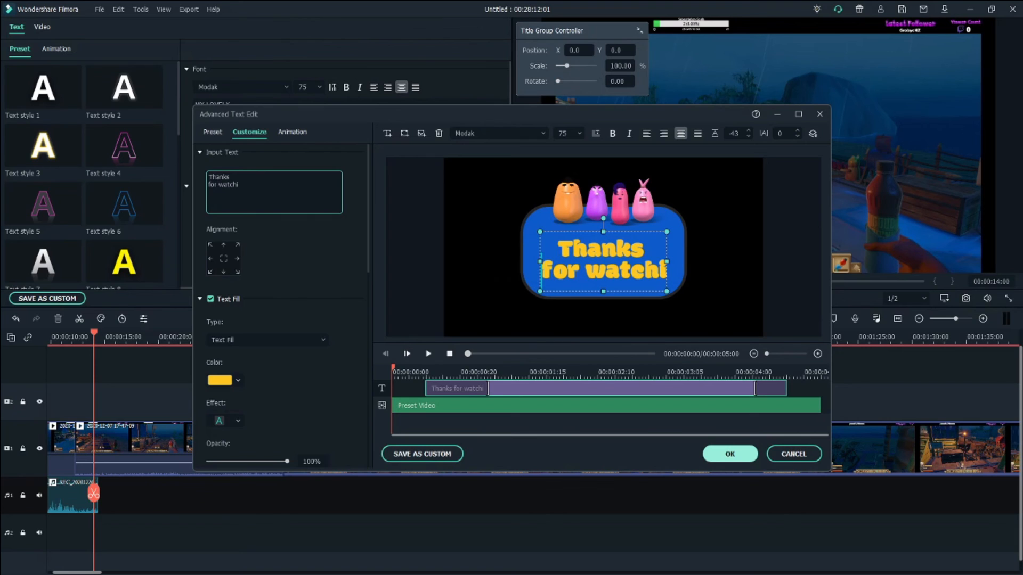
{"action": "left_click", "coordinate": [797, 130]}
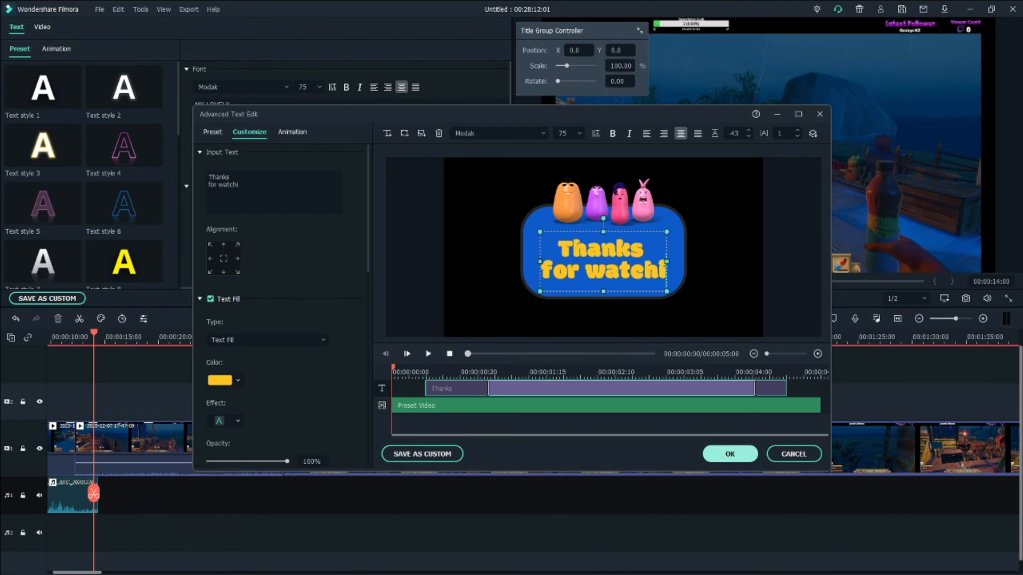
{"action": "type", "text": "ng"}
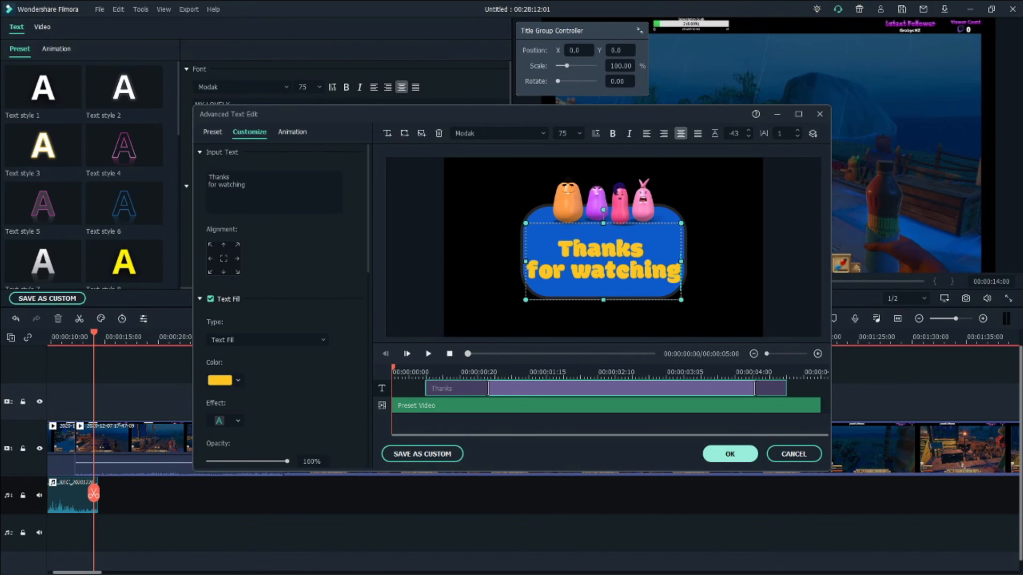
{"action": "left_click_drag", "start_coordinate": [681, 300], "coordinate": [642, 268]}
{"action": "left_click_drag", "start_coordinate": [584, 245], "coordinate": [603, 246]}
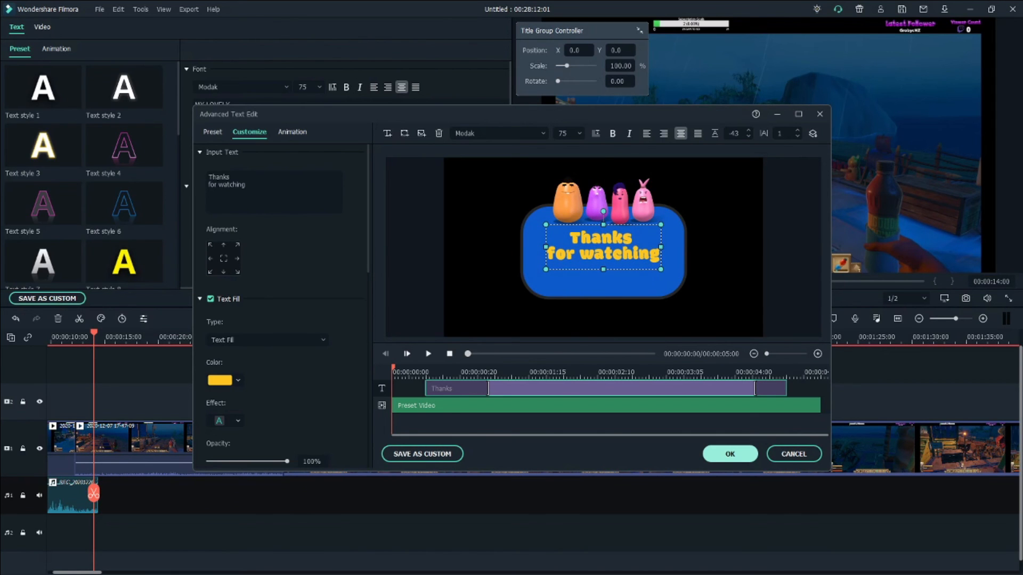
Add an exclamation mark after "for watching", widen the text slightly, and place a second text box beneath it.
{"action": "left_click", "coordinate": [274, 192]}
{"action": "type", "text": "!"}
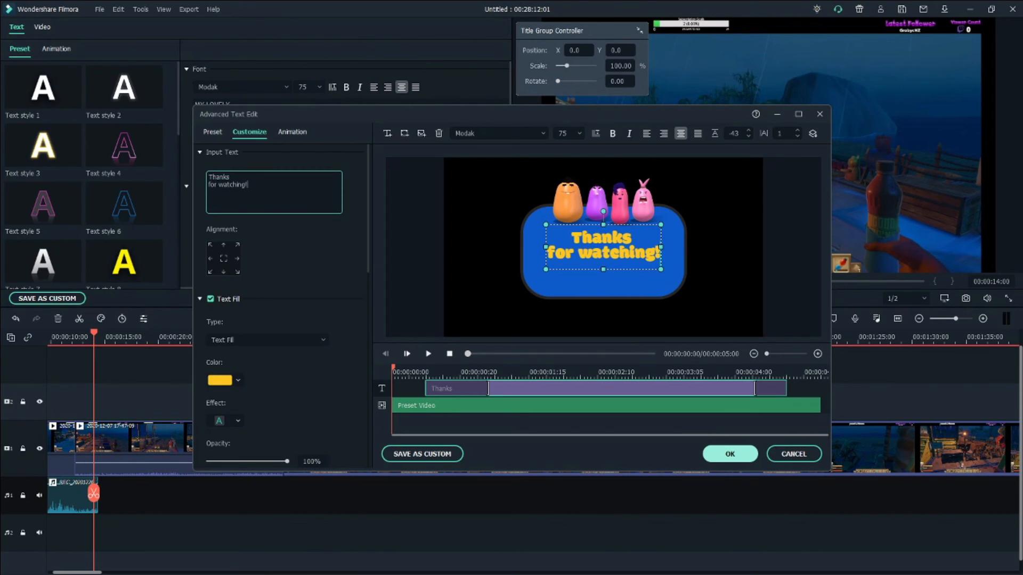
{"action": "left_click_drag", "start_coordinate": [660, 269], "coordinate": [666, 271]}
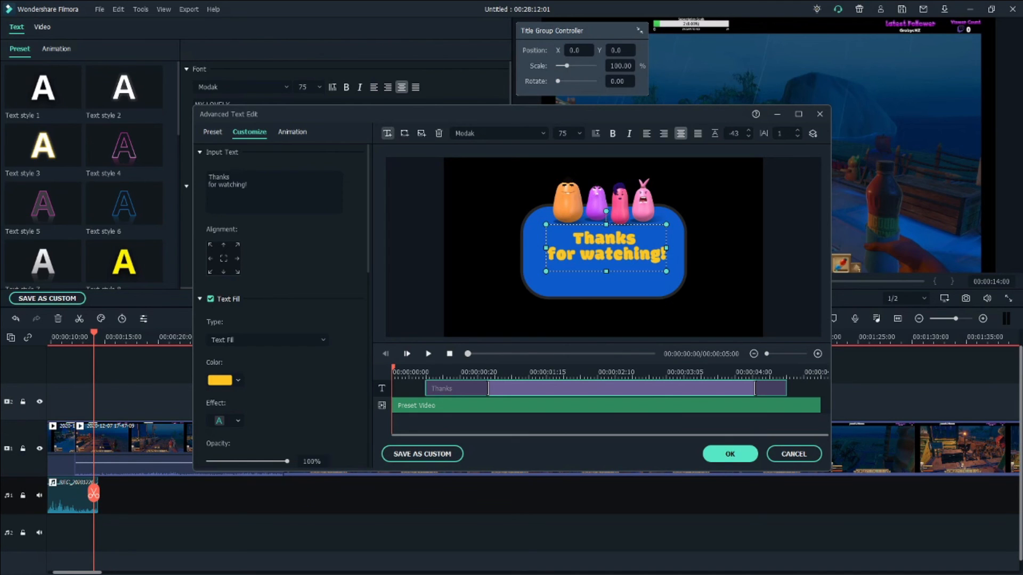
{"action": "left_click", "coordinate": [387, 133]}
{"action": "left_click_drag", "start_coordinate": [603, 247], "coordinate": [603, 290]}
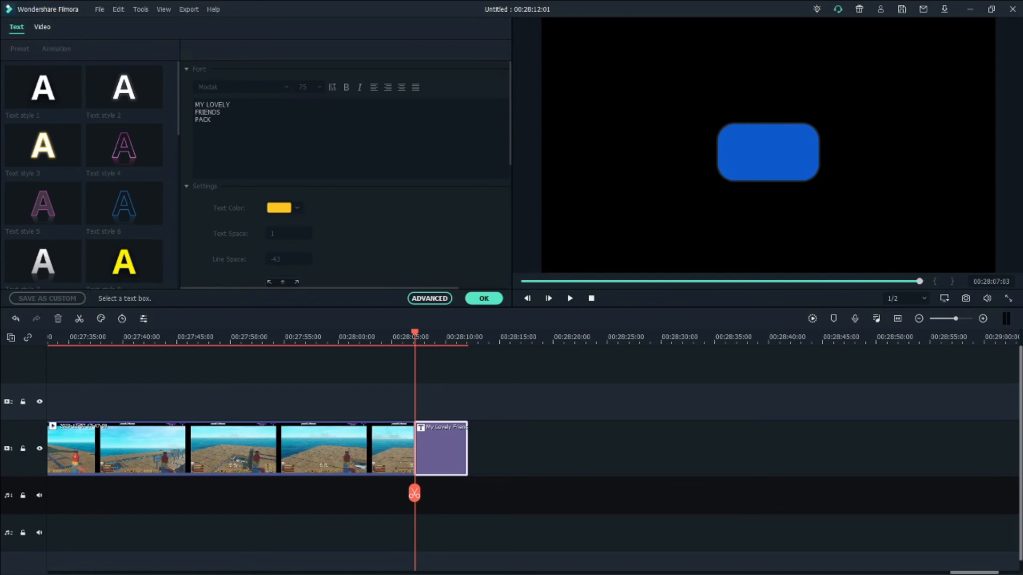
Add a Fade transition between the last gameplay clip and the end title, and play it through.
{"action": "left_click", "coordinate": [431, 337]}
{"action": "left_click_drag", "start_coordinate": [431, 333], "coordinate": [406, 333]}
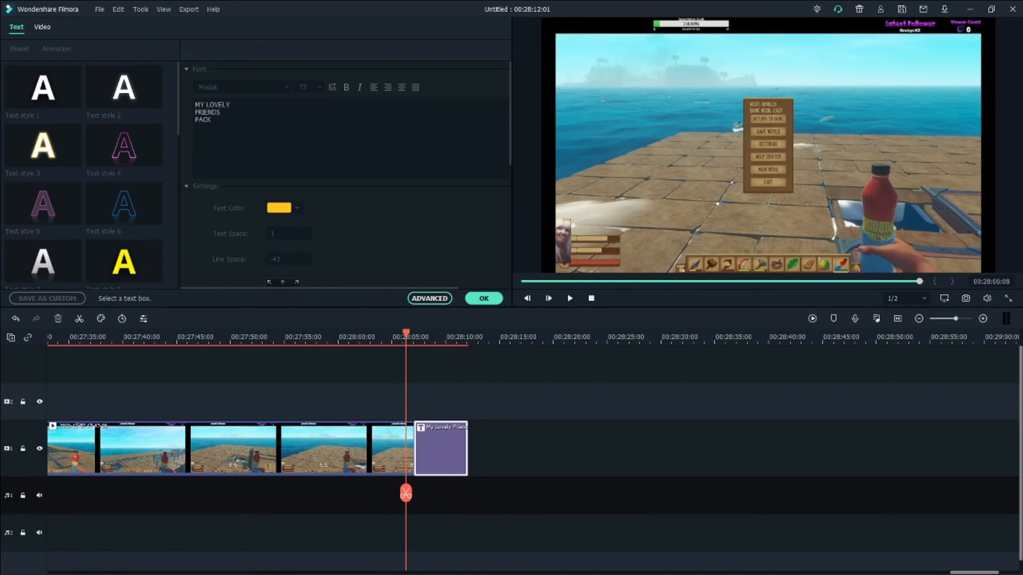
{"action": "left_click", "coordinate": [484, 298]}
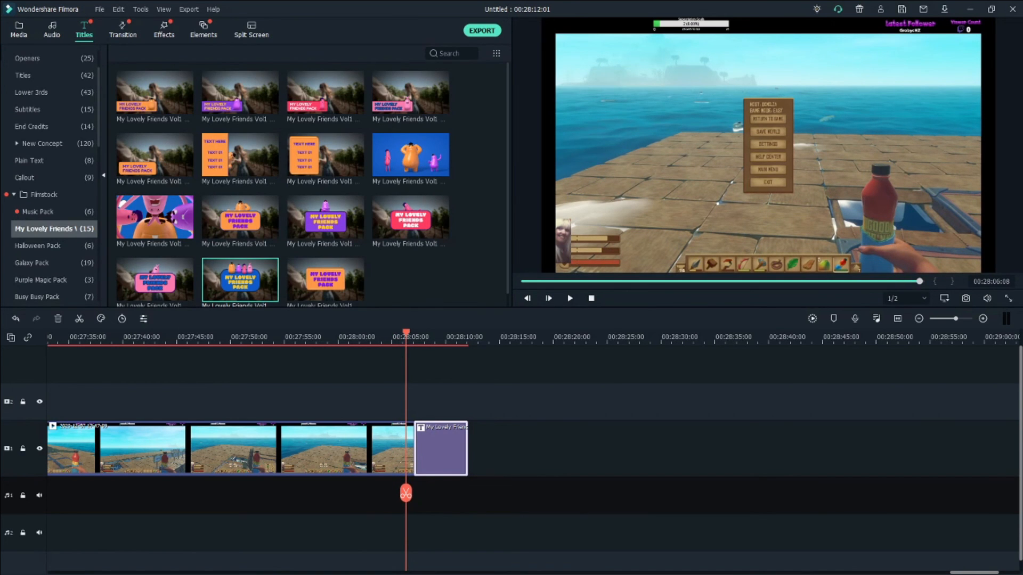
{"action": "left_click", "coordinate": [123, 30]}
{"action": "left_click_drag", "start_coordinate": [325, 93], "coordinate": [413, 448]}
{"action": "key", "text": "space"}
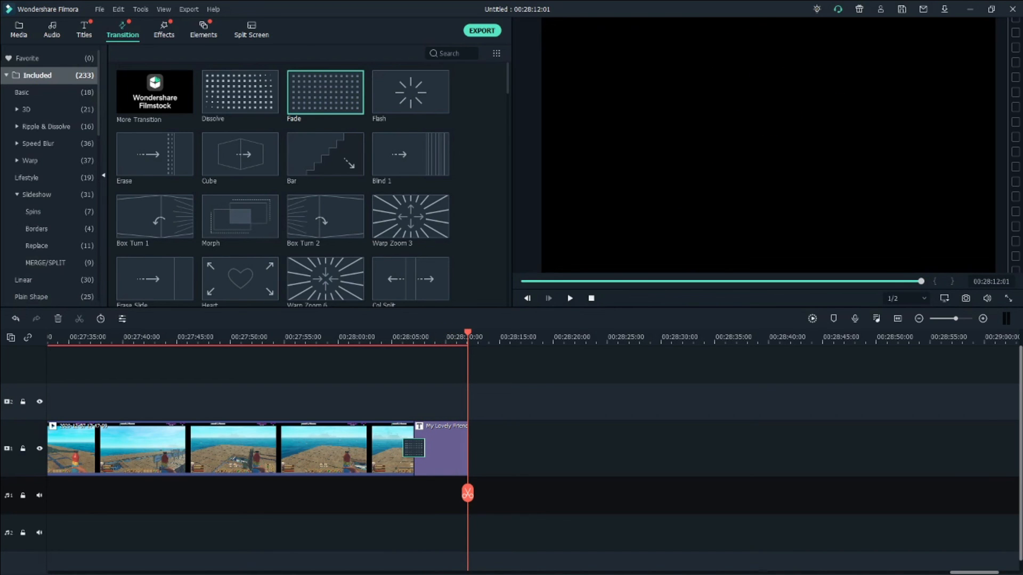
Lengthen the end title so the project runs to 00:28:15:21.
{"action": "left_click_drag", "start_coordinate": [467, 493], "coordinate": [332, 492]}
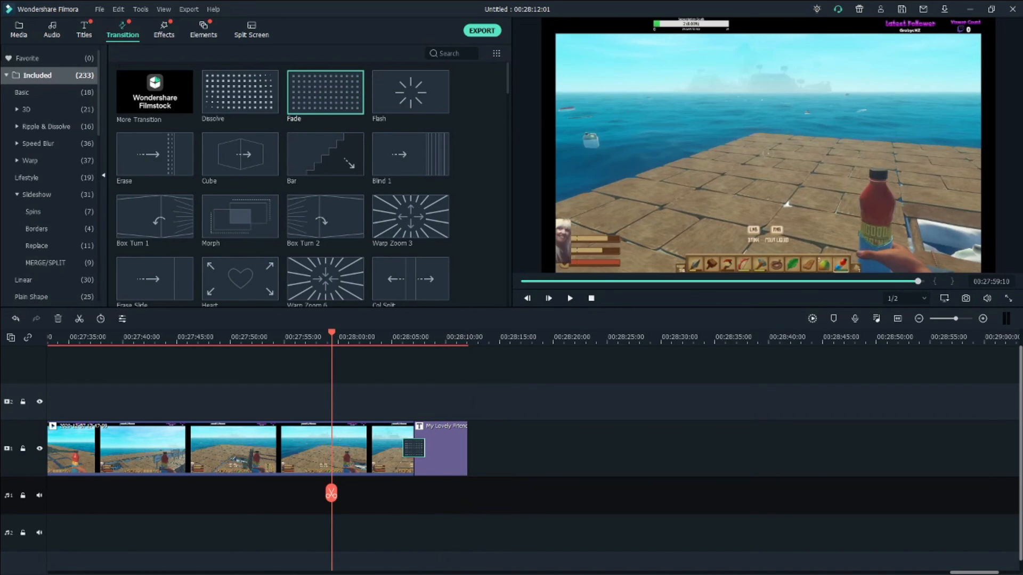
{"action": "left_click", "coordinate": [440, 449]}
{"action": "left_click_drag", "start_coordinate": [468, 449], "coordinate": [507, 448]}
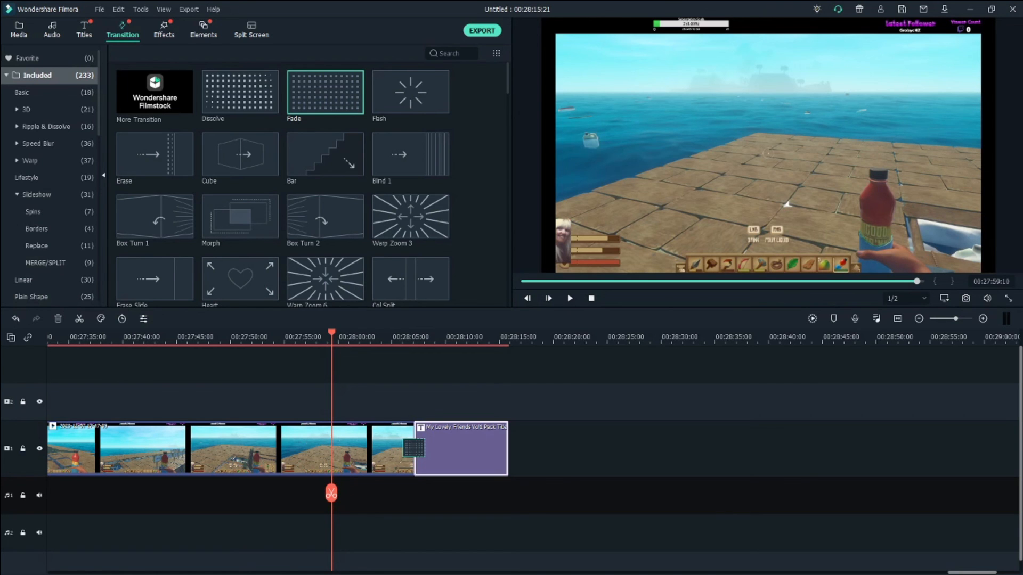
Zoom the timeline out to show the whole project from opening title to end title.
{"action": "left_click_drag", "start_coordinate": [332, 493], "coordinate": [49, 494]}
{"action": "left_click_drag", "start_coordinate": [188, 572], "coordinate": [143, 572]}
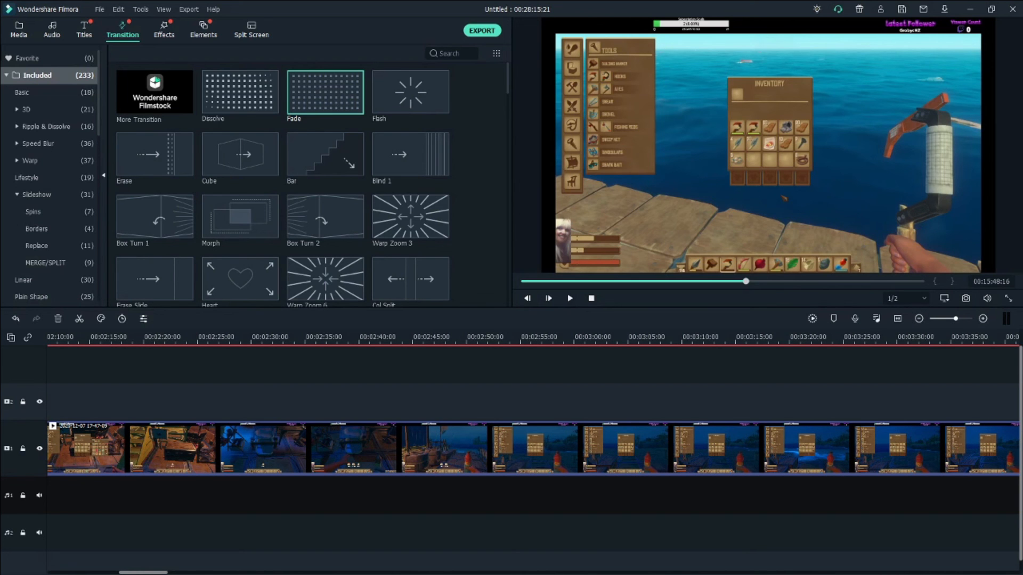
{"action": "key", "text": "ctrl+minus"}
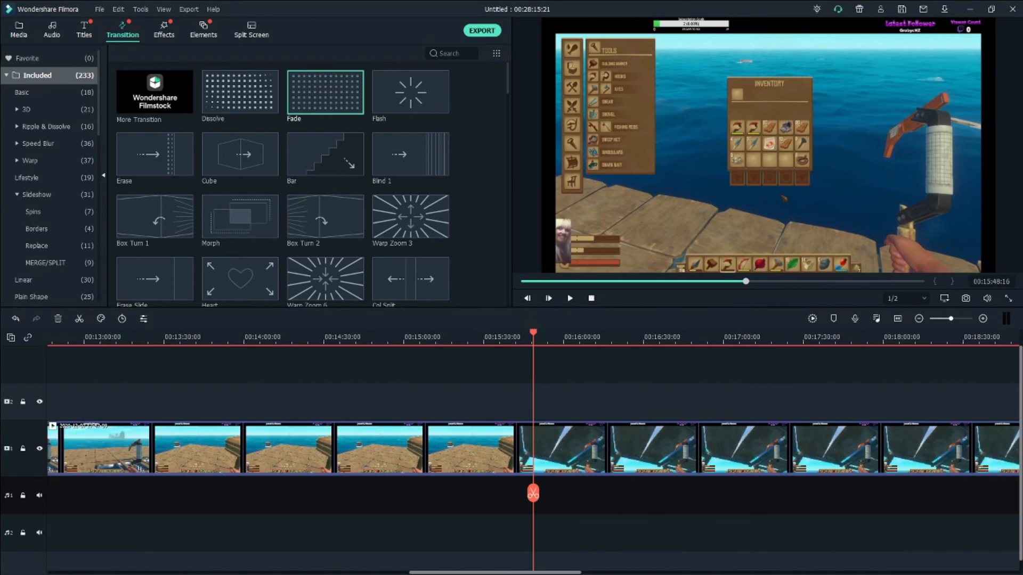
{"action": "key", "text": "ctrl+minus"}
{"action": "key", "text": "ctrl+minus"}
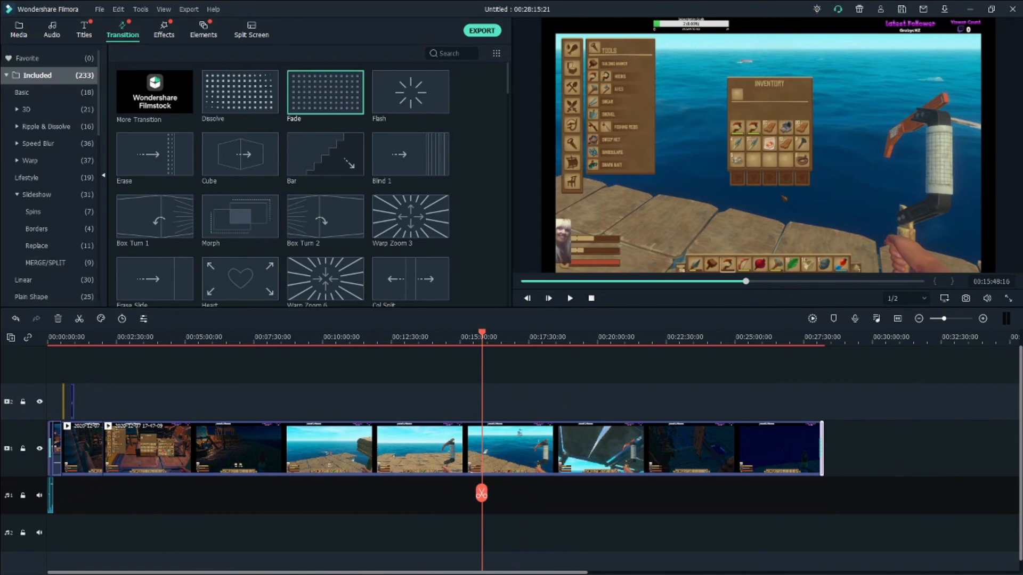
Zoom the timeline in to four-second intervals and show the opening title, first gameplay clips and intro audio.
{"action": "key", "text": "ctrl+plus"}
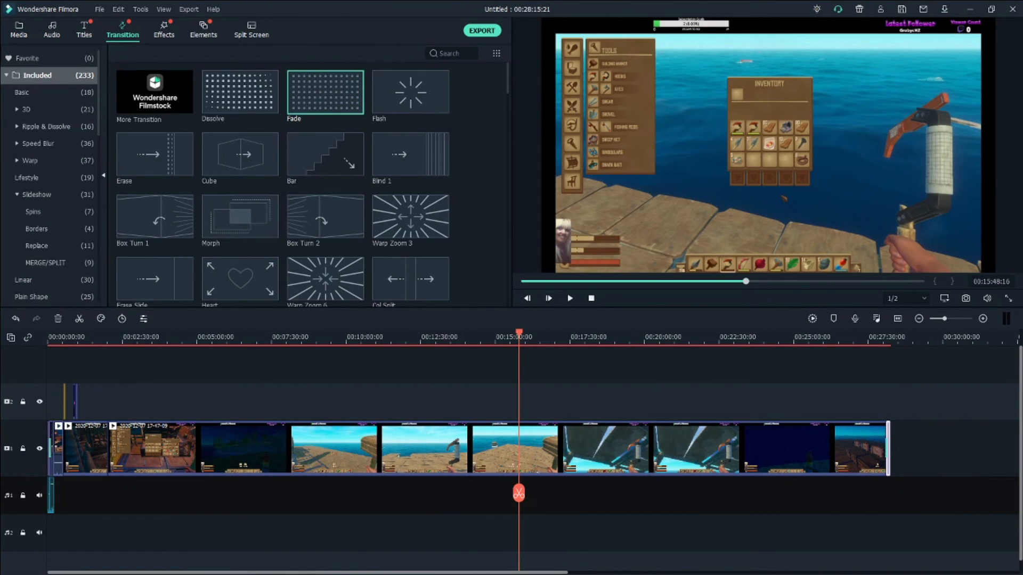
{"action": "key", "text": "ctrl+plus"}
{"action": "key", "text": "ctrl+plus"}
{"action": "key", "text": "ctrl+plus"}
{"action": "key", "text": "ctrl+plus"}
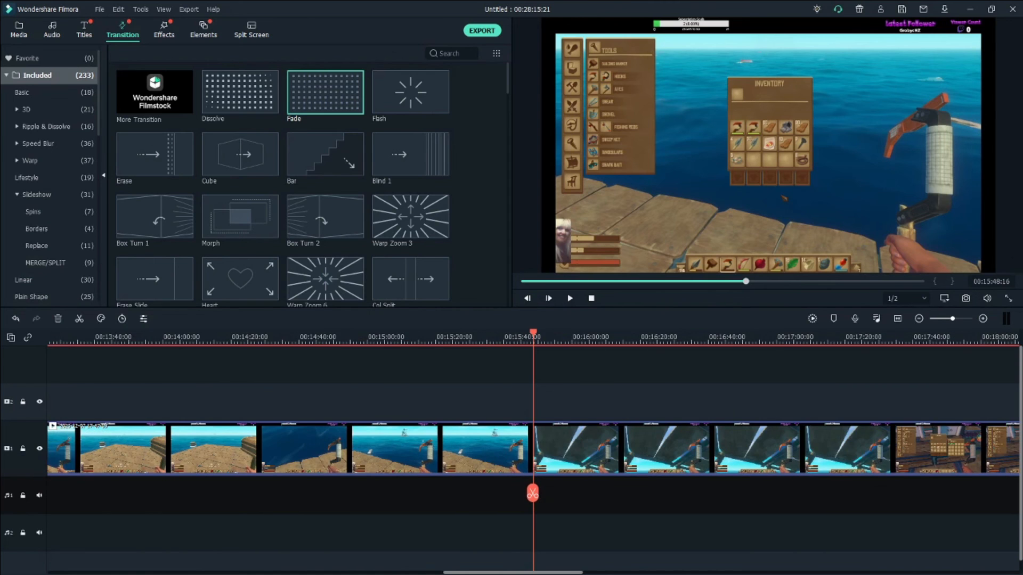
{"action": "key", "text": "ctrl+plus"}
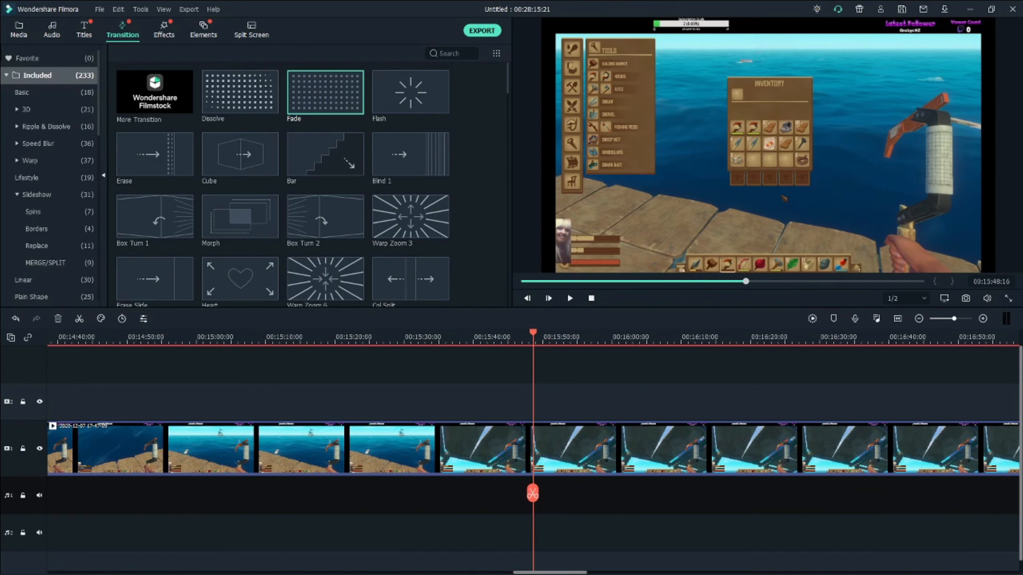
{"action": "left_click_drag", "start_coordinate": [553, 569], "coordinate": [672, 572]}
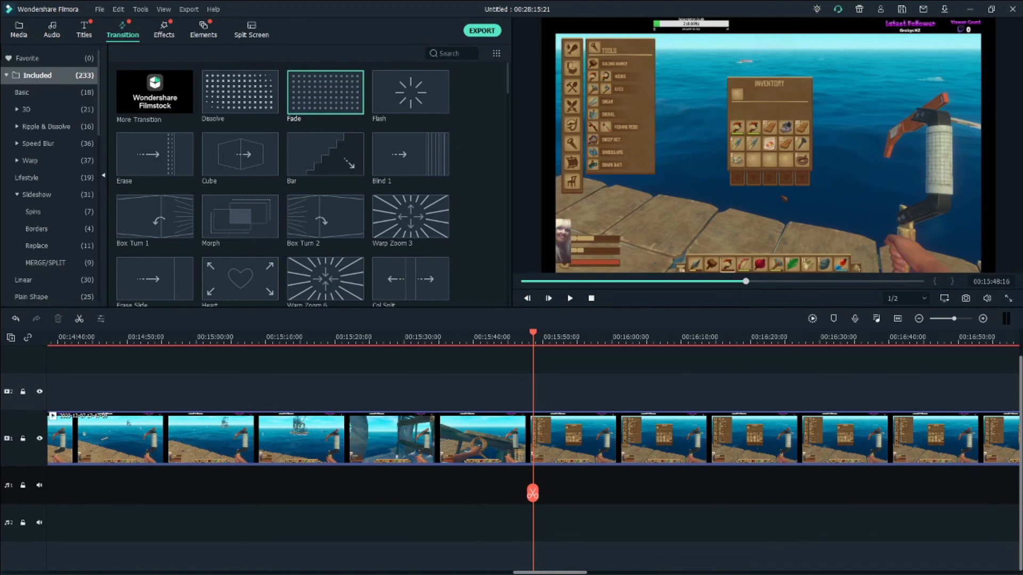
{"action": "mouse_move", "coordinate": [954, 319]}
{"action": "left_mouse_down"}
{"action": "mouse_move", "coordinate": [964, 319]}
{"action": "mouse_move", "coordinate": [934, 319]}
{"action": "mouse_move", "coordinate": [957, 319]}
{"action": "left_mouse_up"}
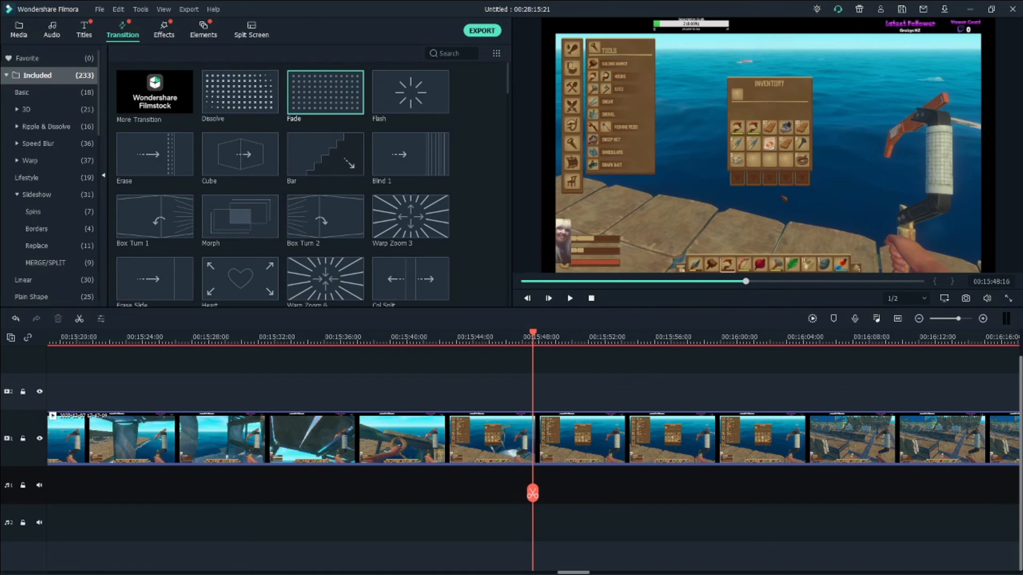
{"action": "left_click_drag", "start_coordinate": [574, 572], "coordinate": [64, 572]}
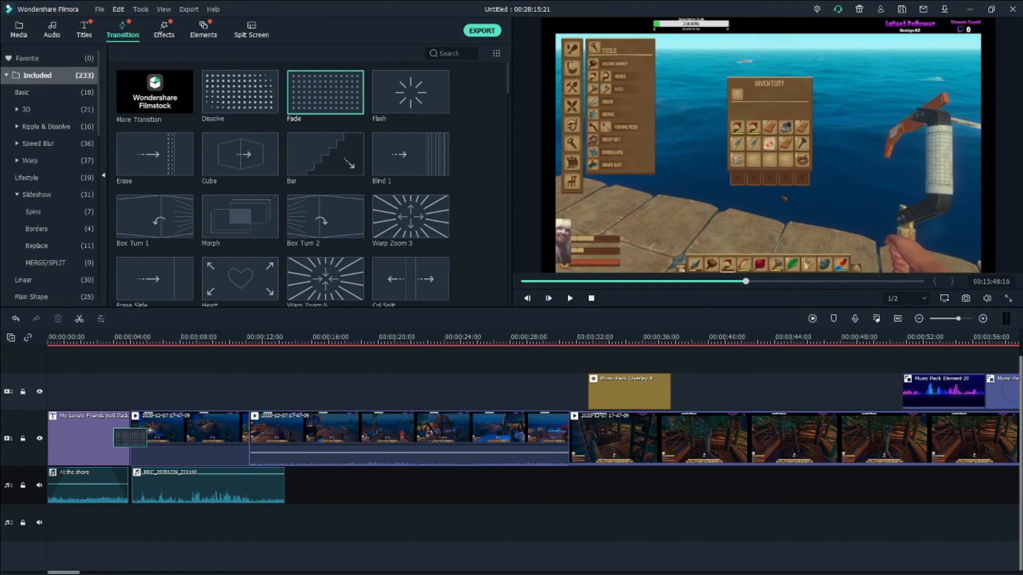
{"action": "left_click", "coordinate": [118, 9]}
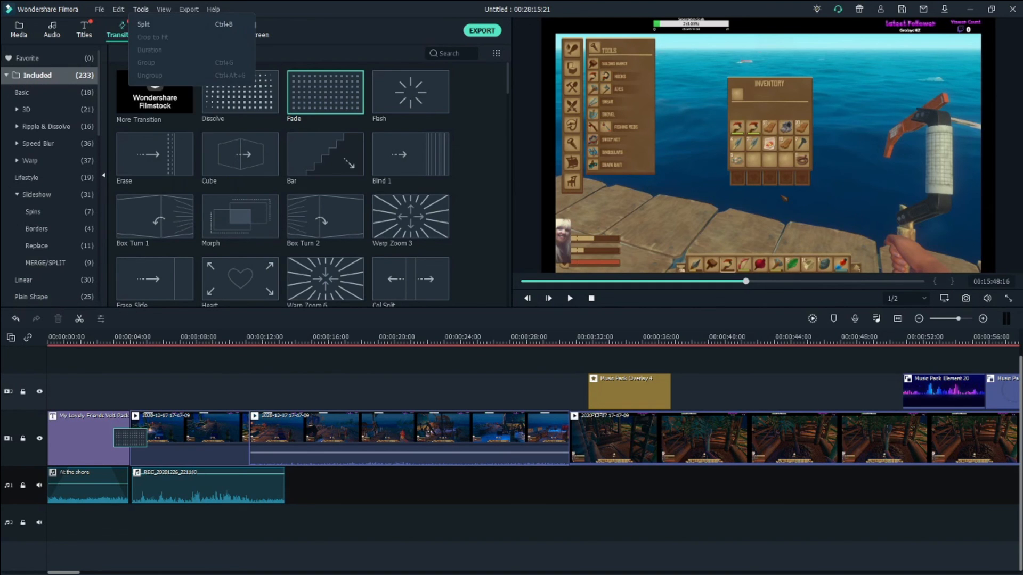
{"action": "left_click", "coordinate": [141, 9]}
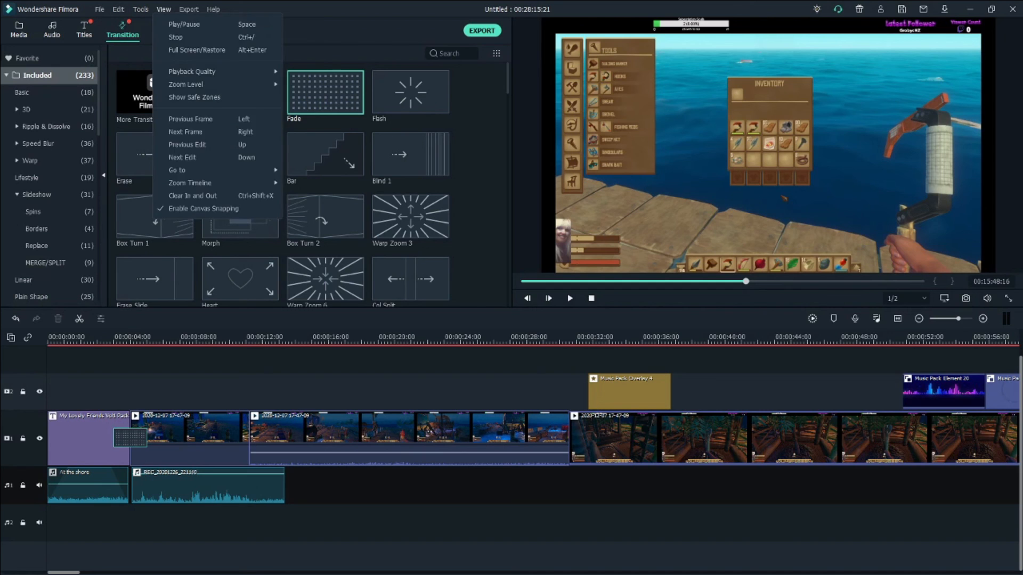
{"action": "left_click", "coordinate": [164, 9]}
{"action": "left_click", "coordinate": [189, 9]}
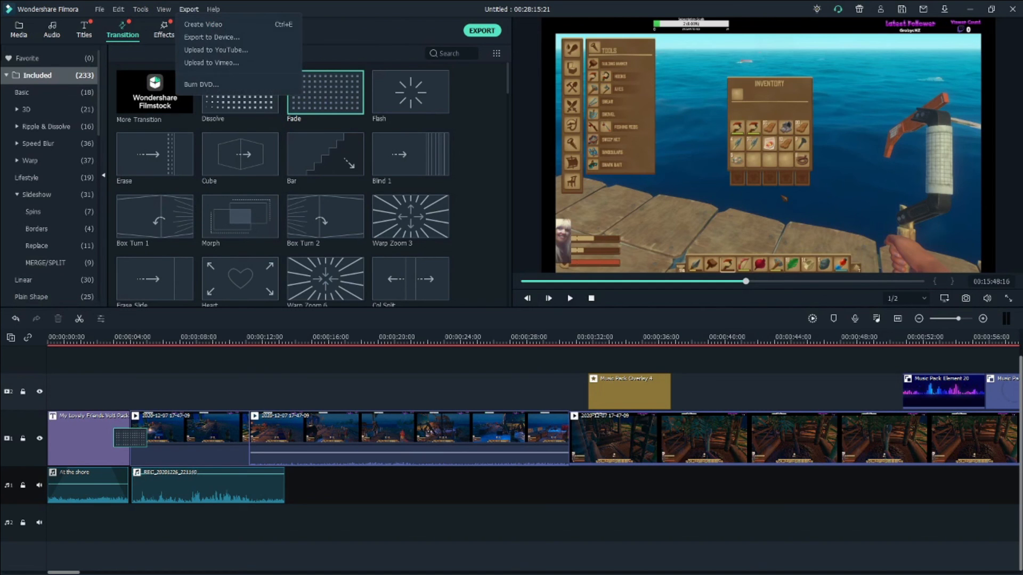
{"action": "key", "text": "Escape"}
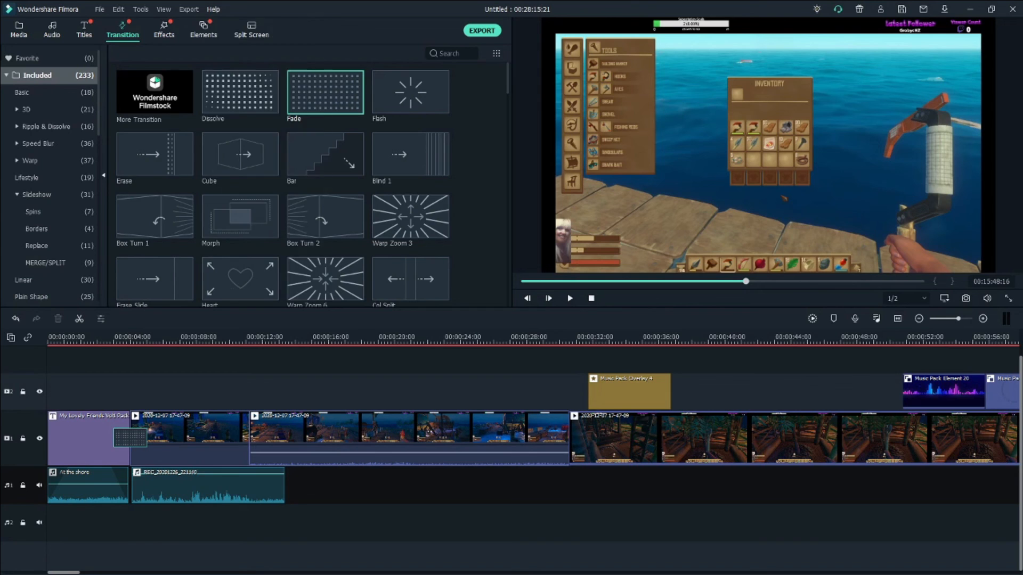
{"action": "left_click", "coordinate": [212, 9]}
{"action": "key", "text": "Escape"}
Open the video export settings and examine the local MP4 and YouTube upload options.
{"action": "left_click", "coordinate": [188, 9]}
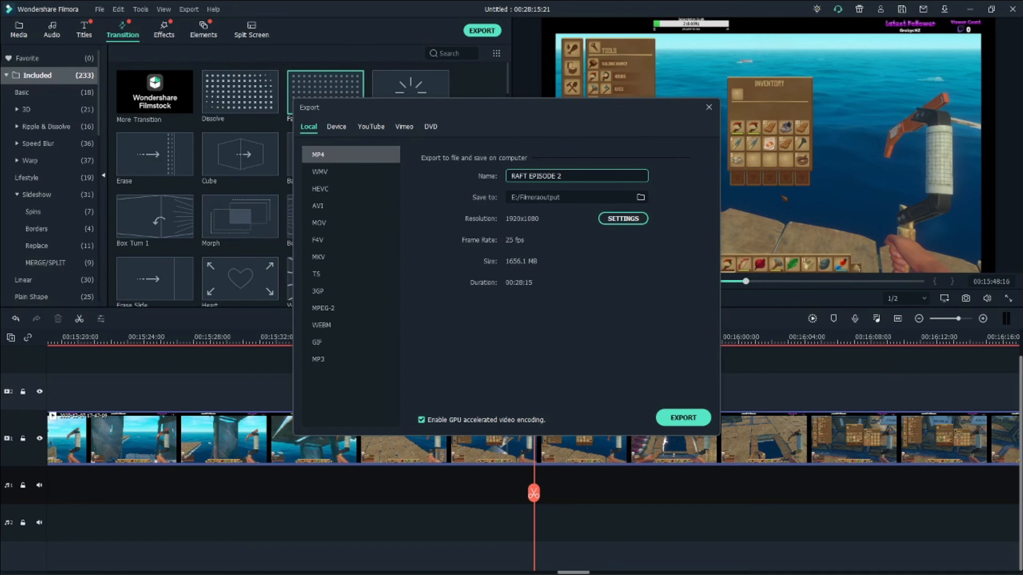
{"action": "left_click", "coordinate": [371, 127]}
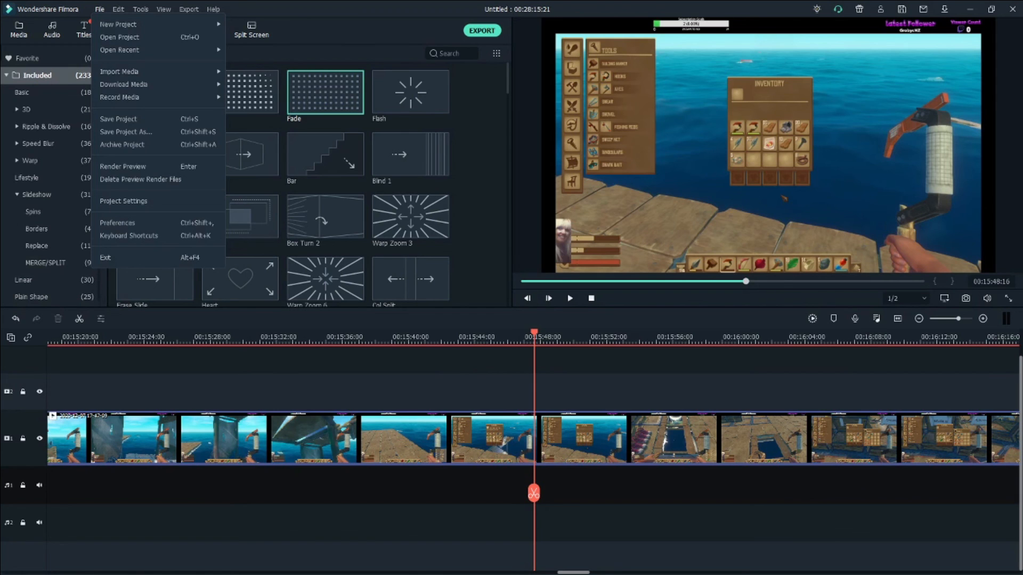
{"action": "mouse_move", "coordinate": [140, 9]}
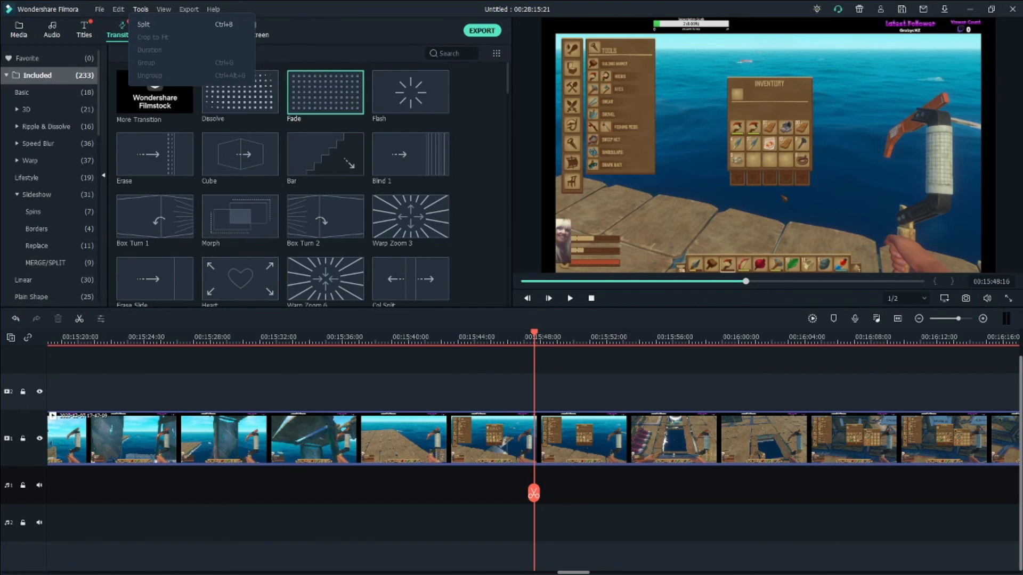
{"action": "key", "text": "Escape"}
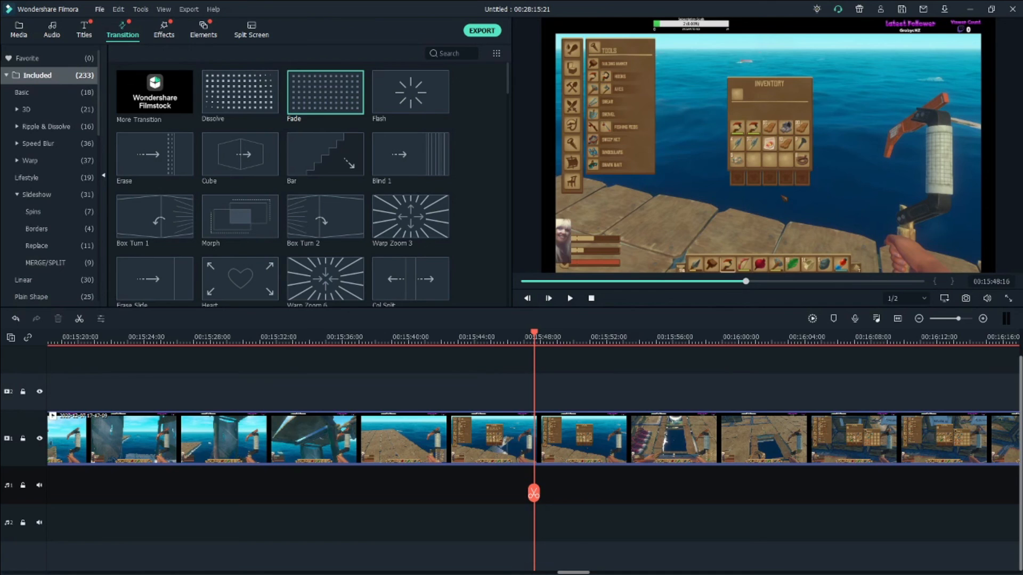
{"action": "left_click", "coordinate": [100, 9]}
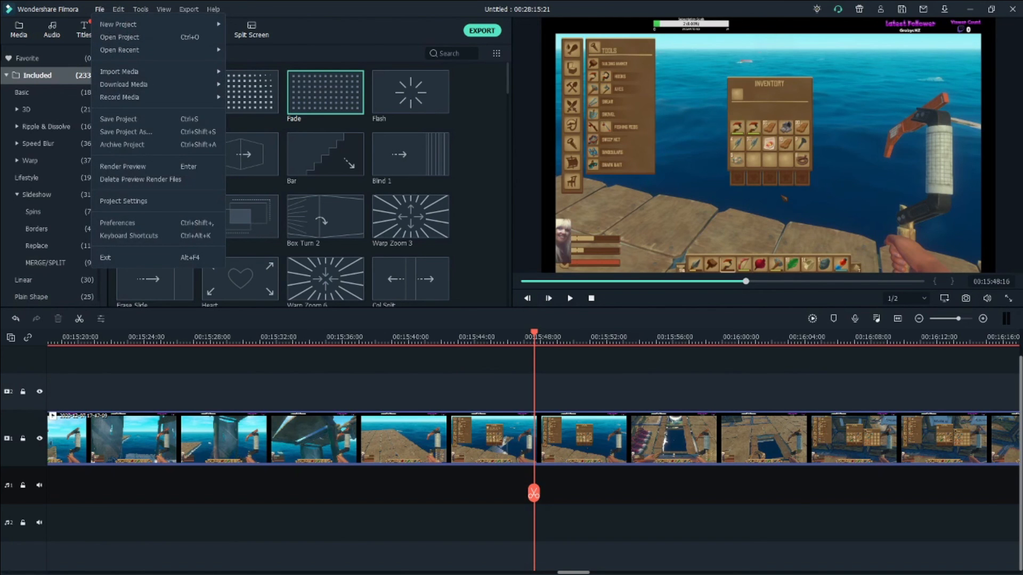
{"action": "mouse_move", "coordinate": [140, 9]}
{"action": "mouse_move", "coordinate": [189, 9]}
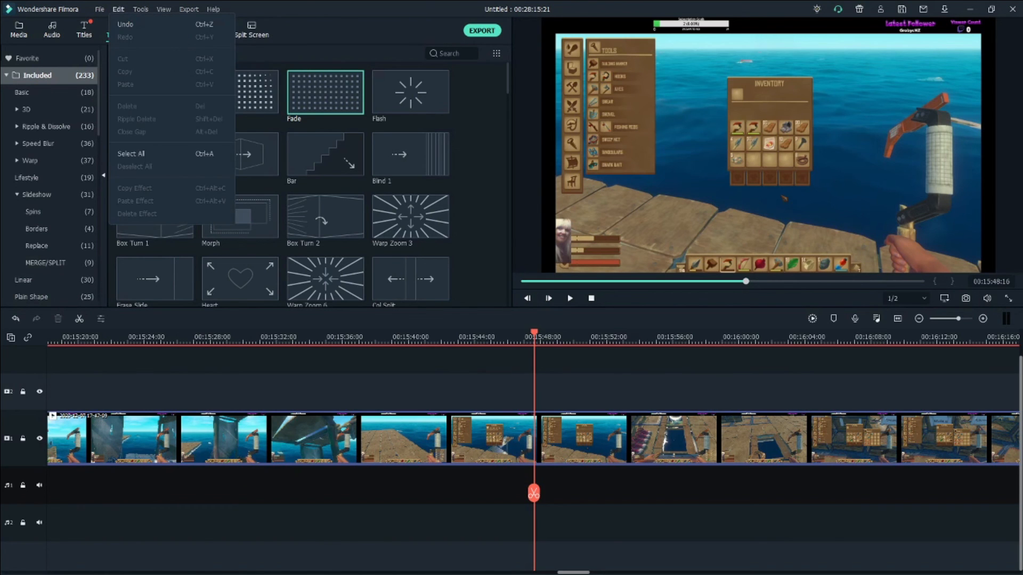
{"action": "key", "text": "Escape"}
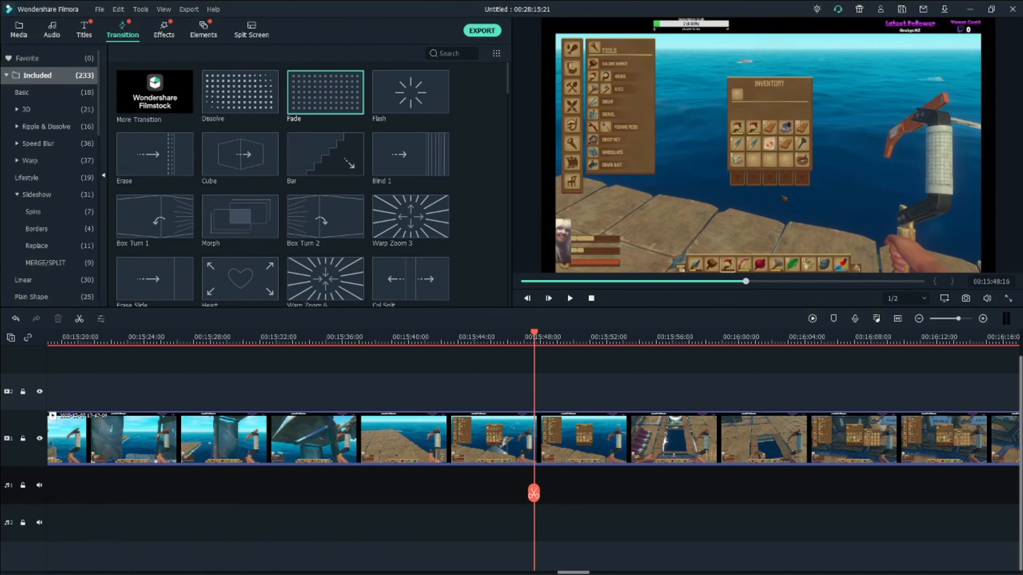
Show the imported video and audio files in the project media folder.
{"action": "left_click", "coordinate": [188, 9]}
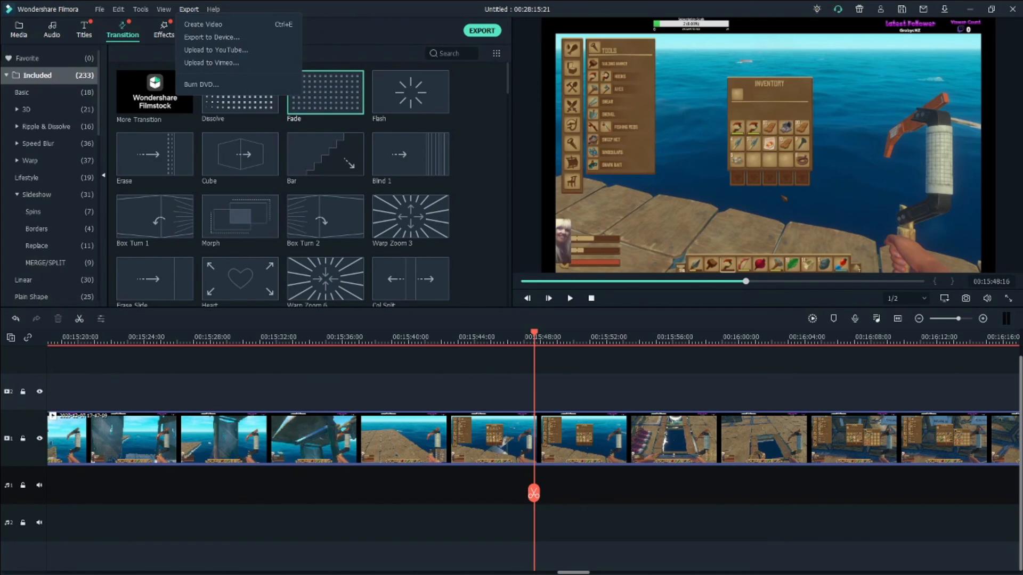
{"action": "left_click", "coordinate": [19, 30]}
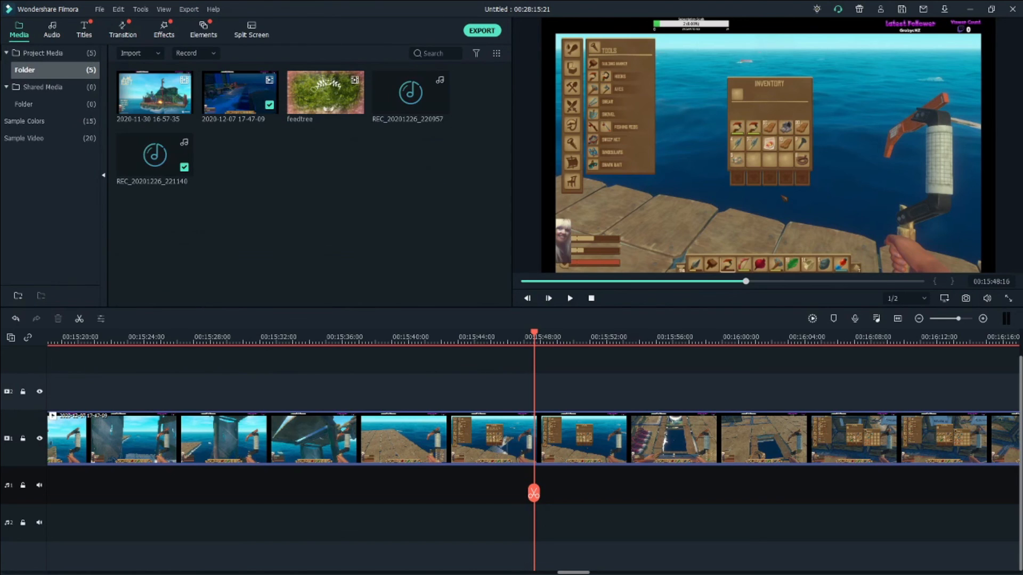